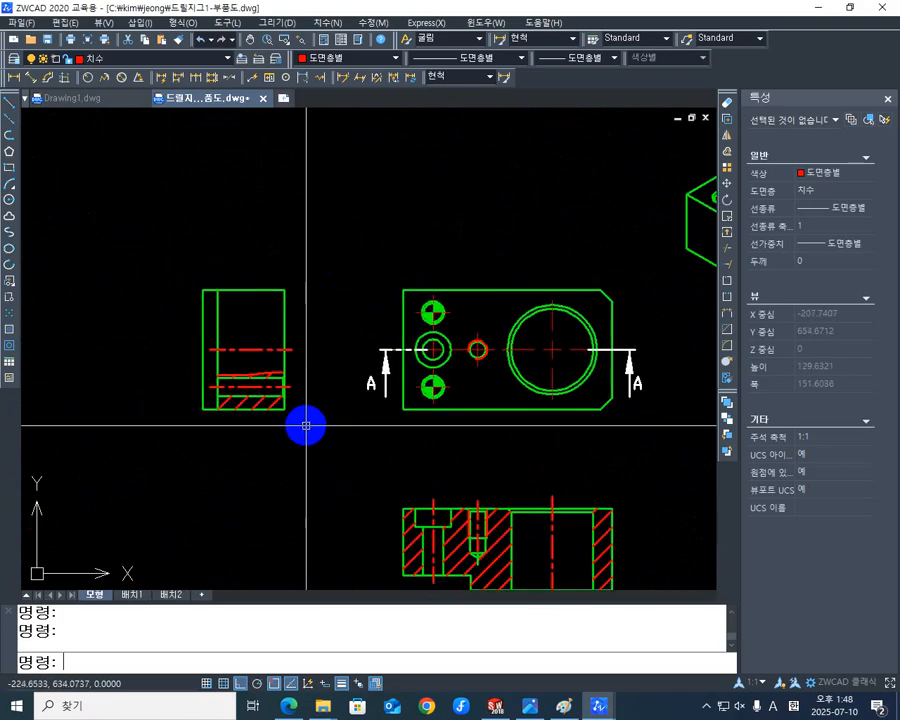
With Ortho off, copy the undimensioned side view into the dimensioned part drawing, aligning the plan view's lower-left corner as the reference point.
text(C)
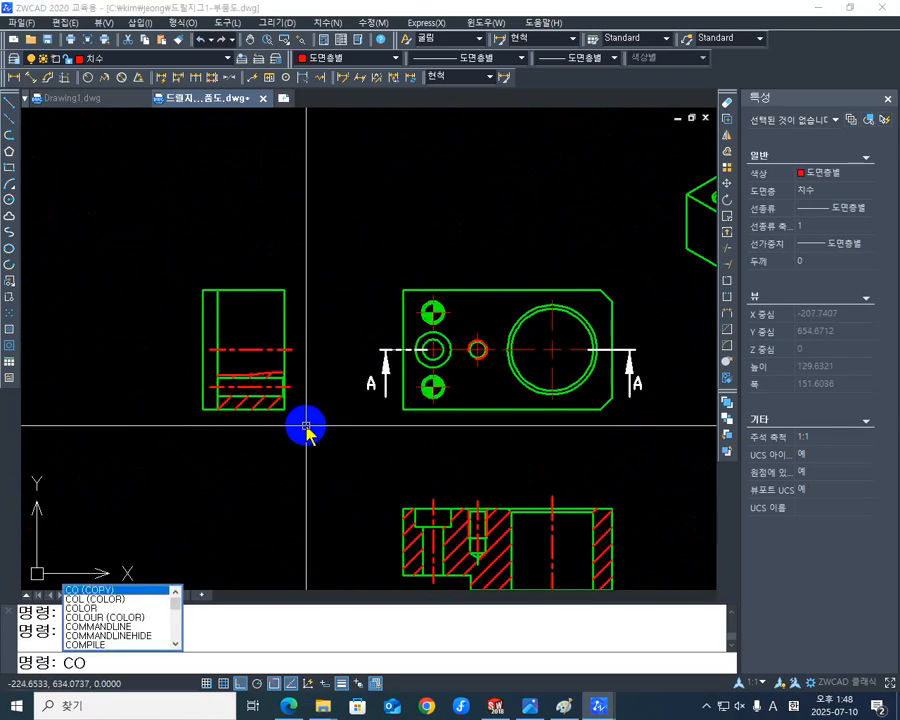
text(O)
key(Return)
click(280, 433)
click(196, 258)
key(Return)
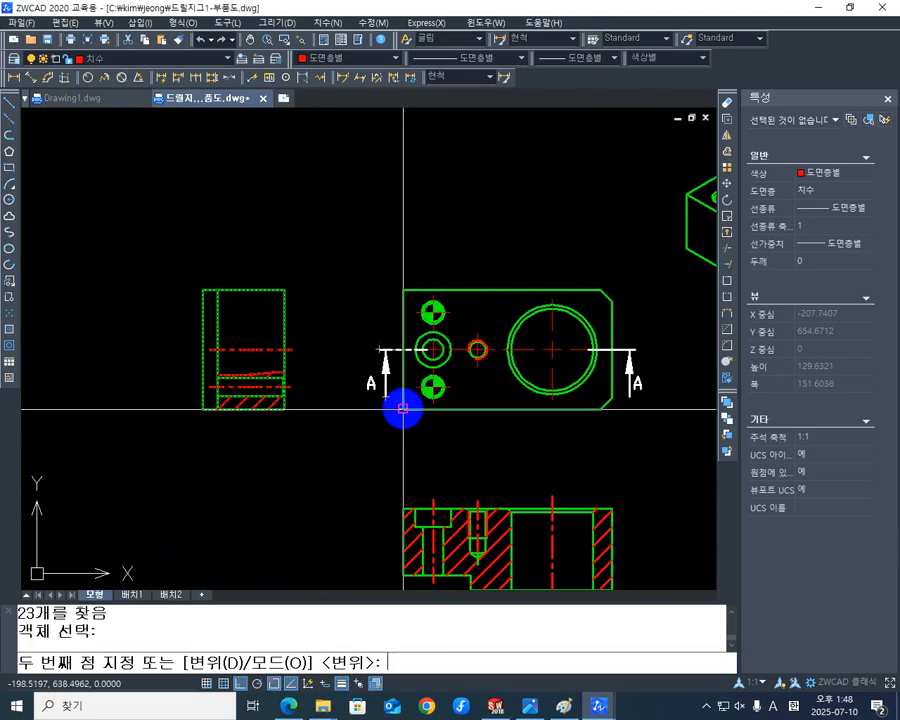
click(403, 409)
middle_drag(358, 545, 354, 256)
scroll(353, 256, down, 5)
middle_drag(441, 436, 408, 96)
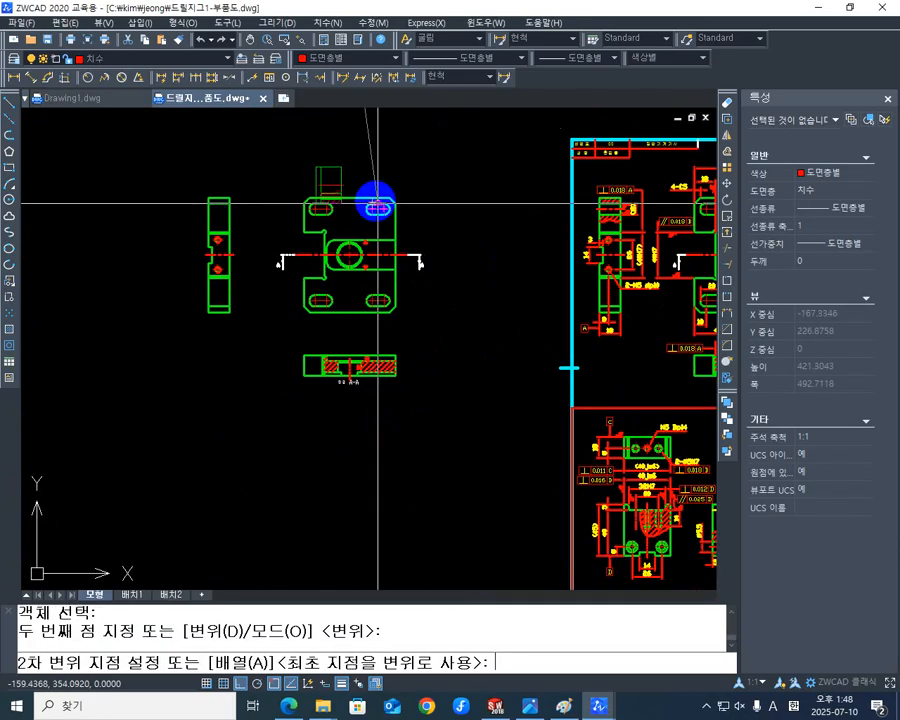
key(F8)
middle_drag(460, 281, 286, 194)
middle_drag(428, 262, 100, 340)
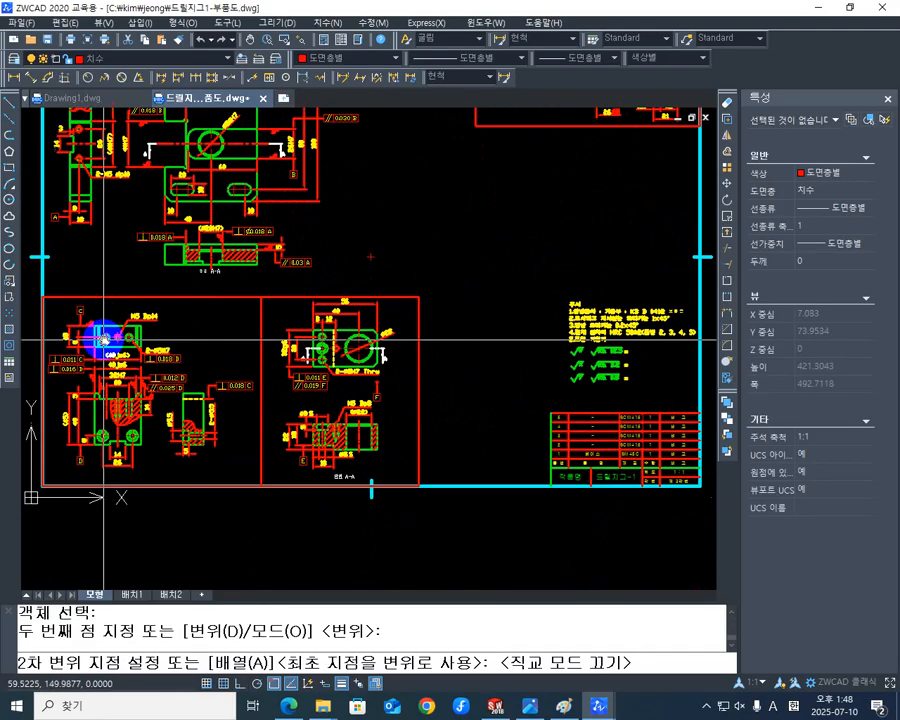
scroll(305, 366, up, 4)
scroll(350, 360, up, 1)
middle_drag(344, 352, 425, 344)
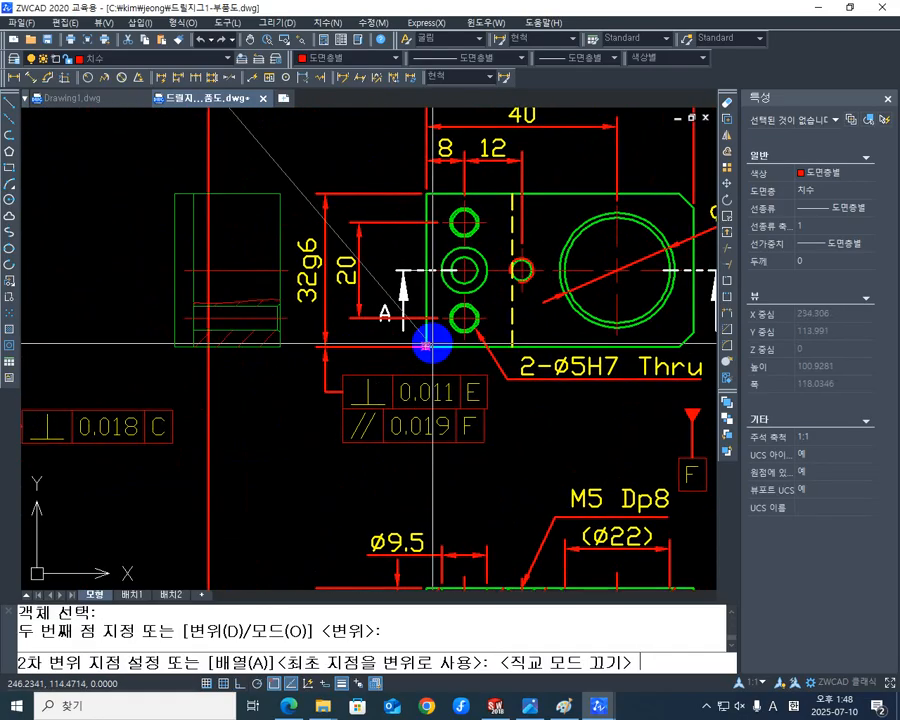
click(430, 344)
scroll(450, 280, down, 5)
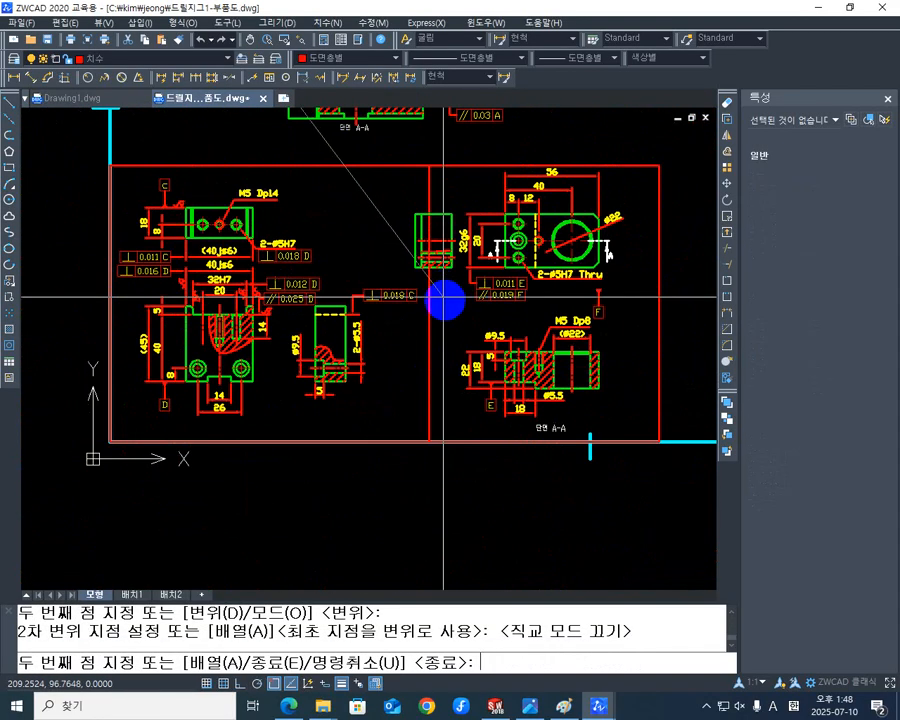
middle_drag(443, 297, 240, 334)
key(Escape)
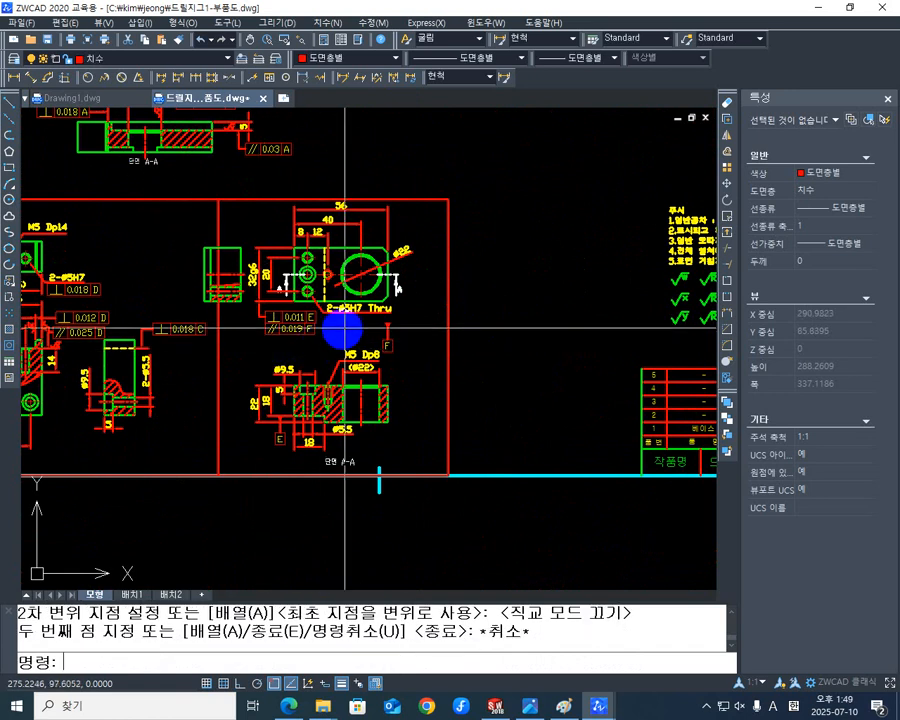
Move the dimensioned plan and section views together with the copied side view about 23 mm right within their frame cell.
middle_drag(342, 330, 366, 274)
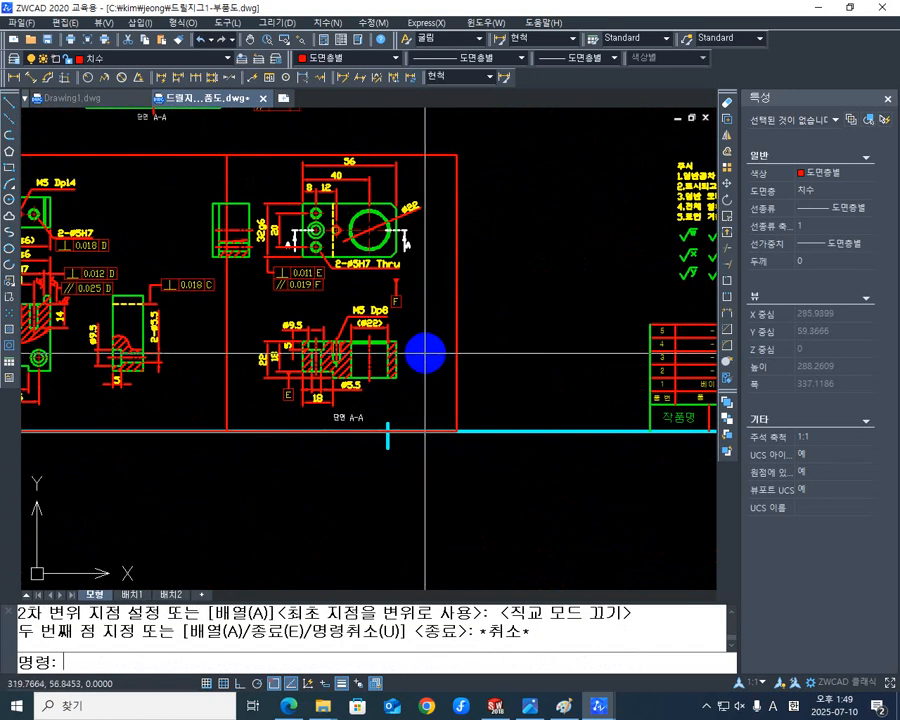
mouse_move(414, 363)
middle_down()
mouse_move(430, 373)
mouse_move(450, 357)
middle_up()
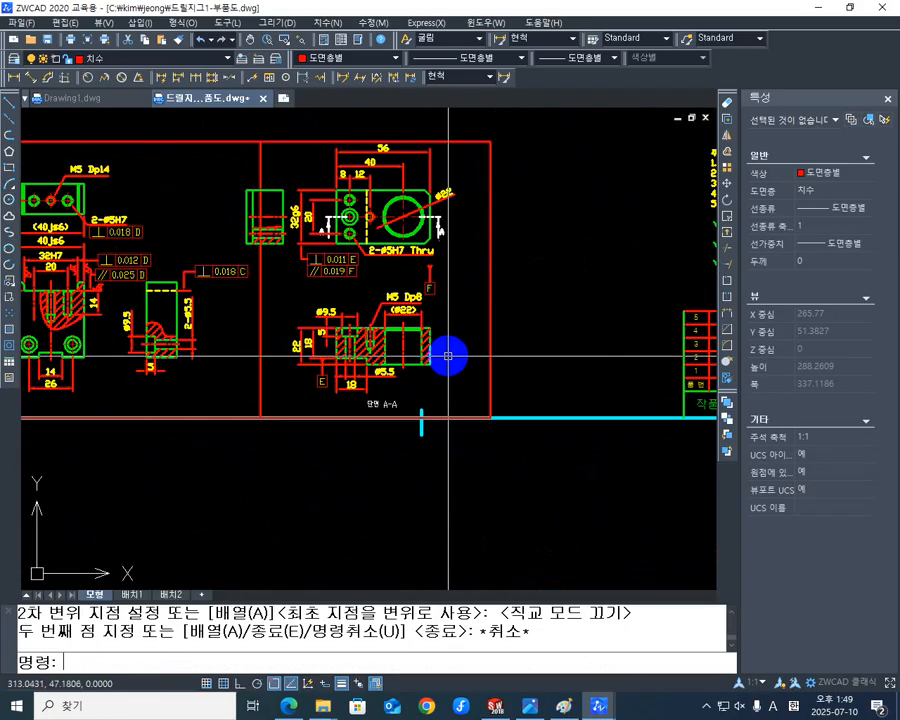
text(M)
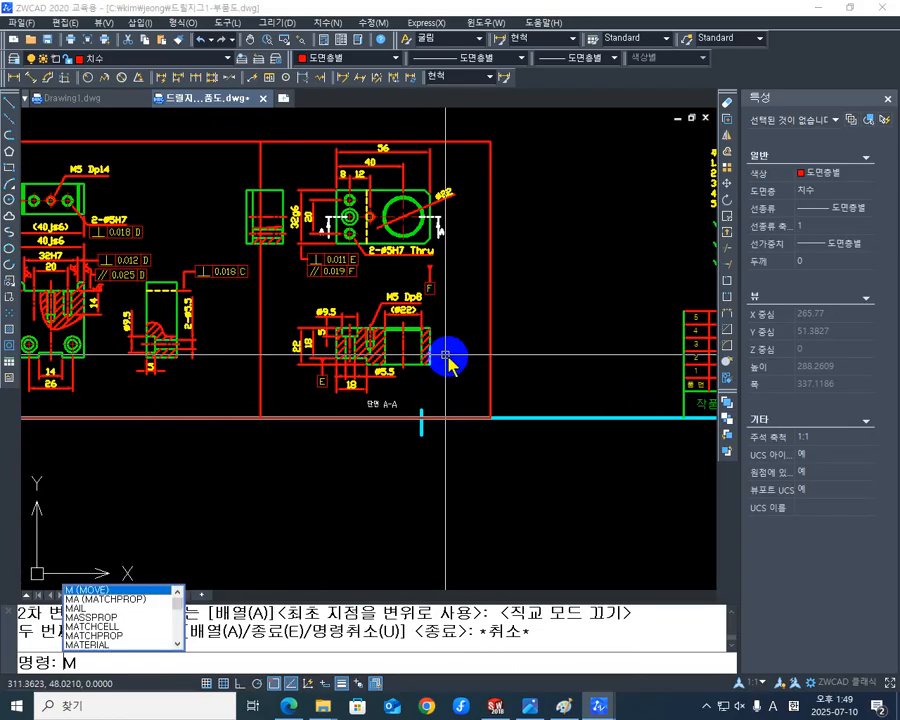
key(Return)
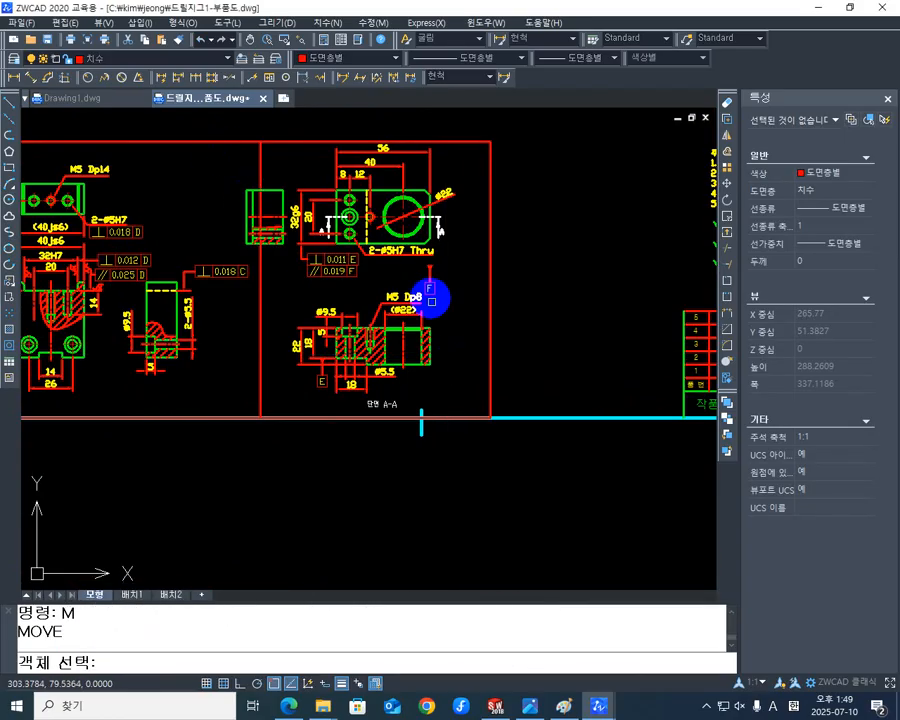
drag(457, 392, 288, 160)
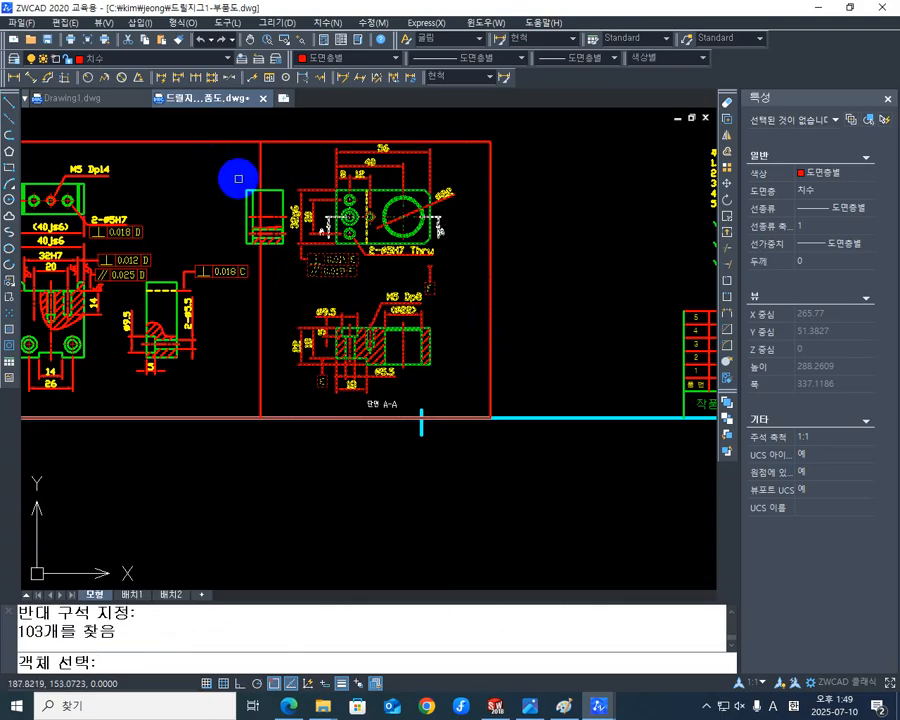
drag(238, 180, 297, 253)
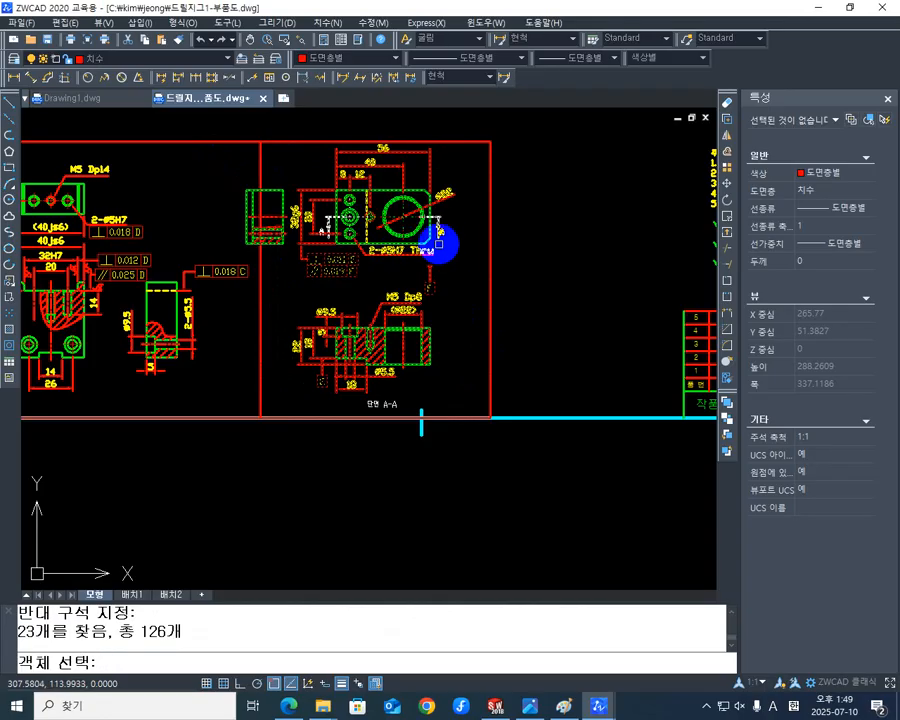
key(Return)
click(428, 281)
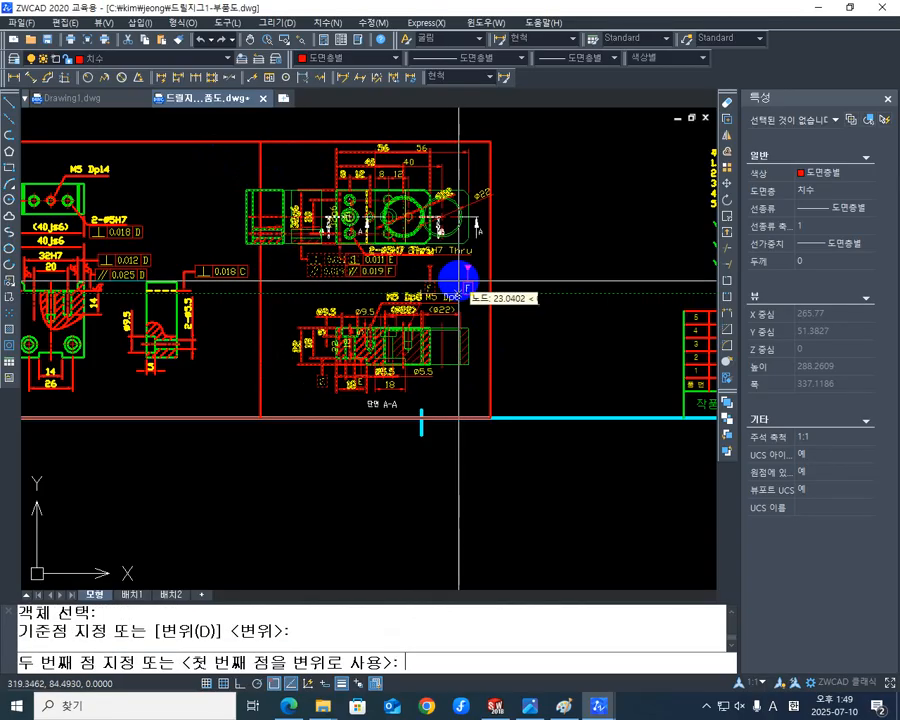
click(458, 282)
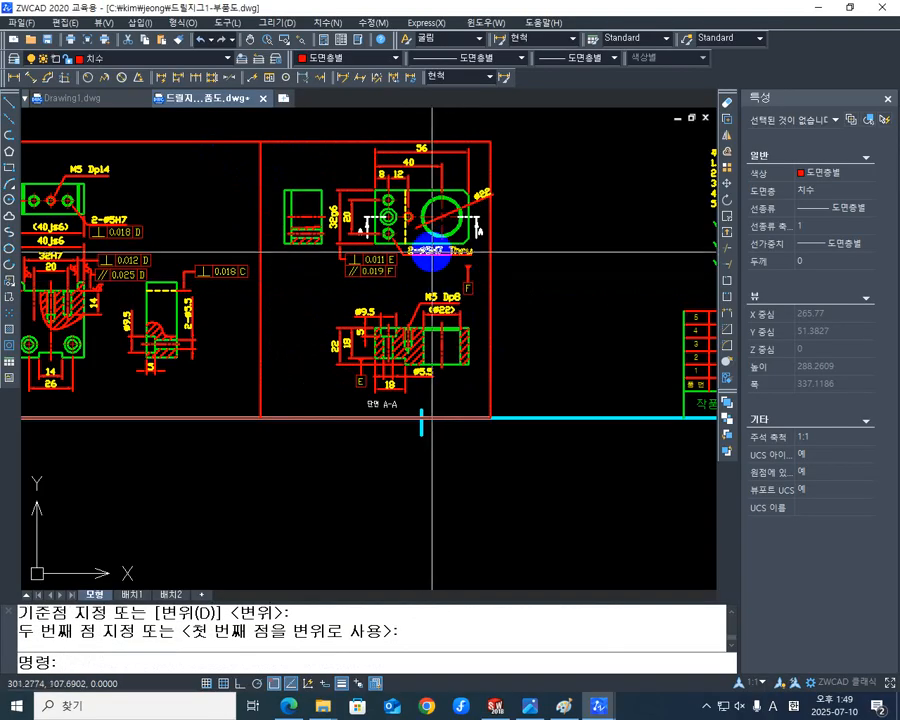
Move the copied side view horizontally left, from its upper-right corner to the midpoint of its upper edge.
scroll(465, 268, up, 4)
scroll(468, 269, down, 4)
scroll(387, 278, up, 8)
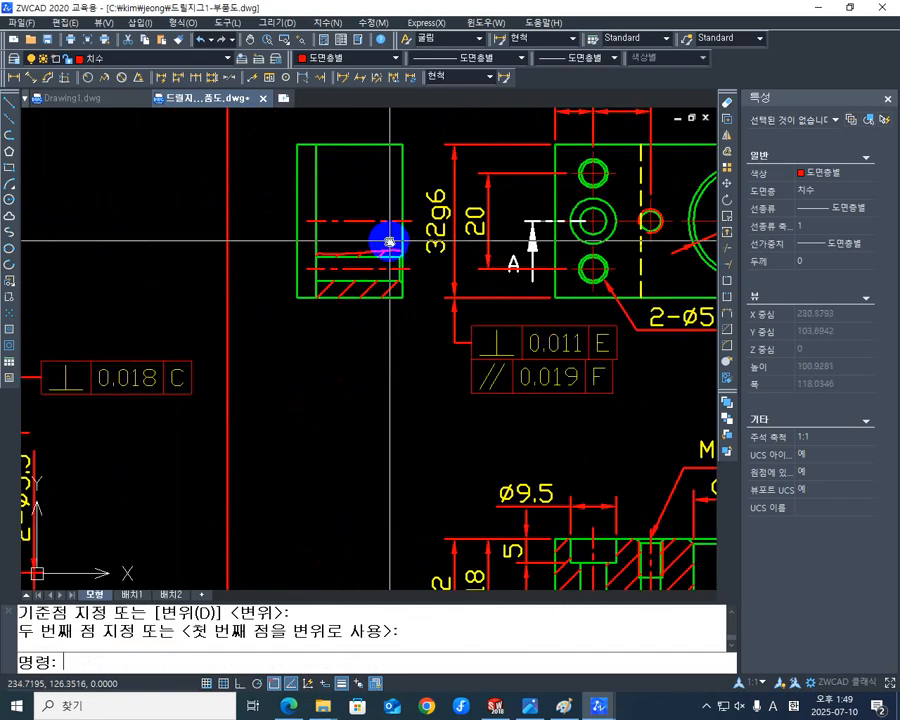
scroll(348, 361, up, 2)
mouse_move(388, 241)
middle_down()
mouse_move(348, 361)
mouse_move(412, 403)
middle_up()
scroll(358, 362, down, 7)
scroll(363, 366, up, 2)
middle_drag(392, 358, 385, 365)
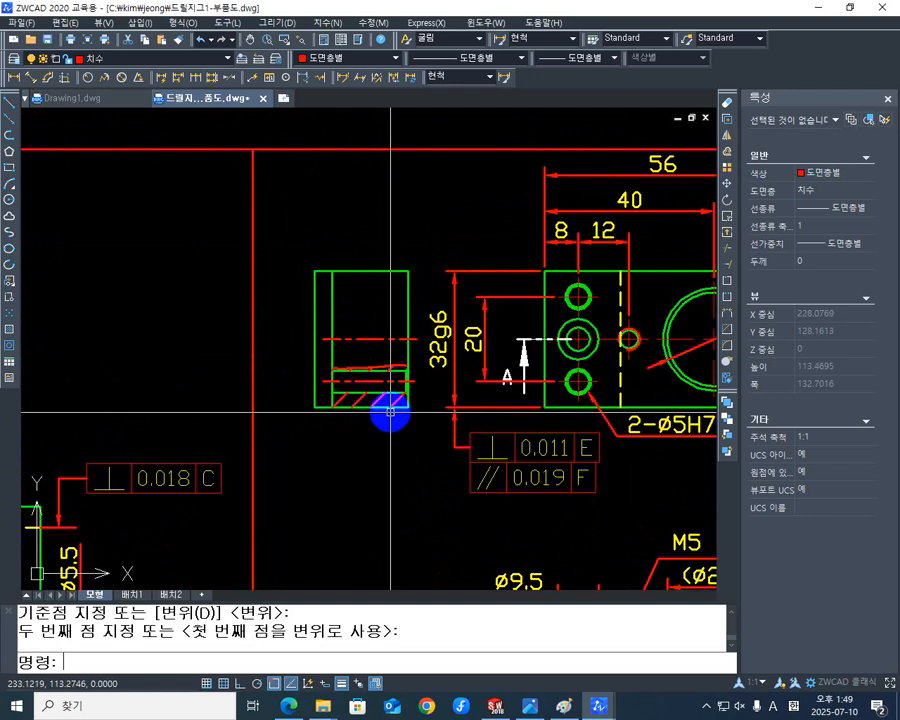
text(M)
key(Return)
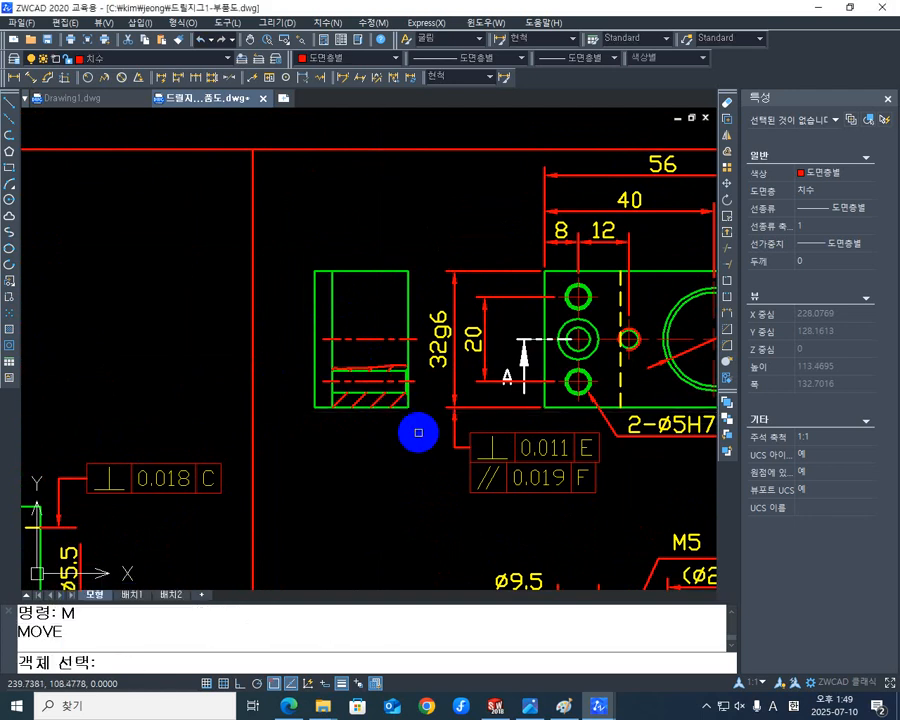
click(416, 430)
click(311, 254)
key(Return)
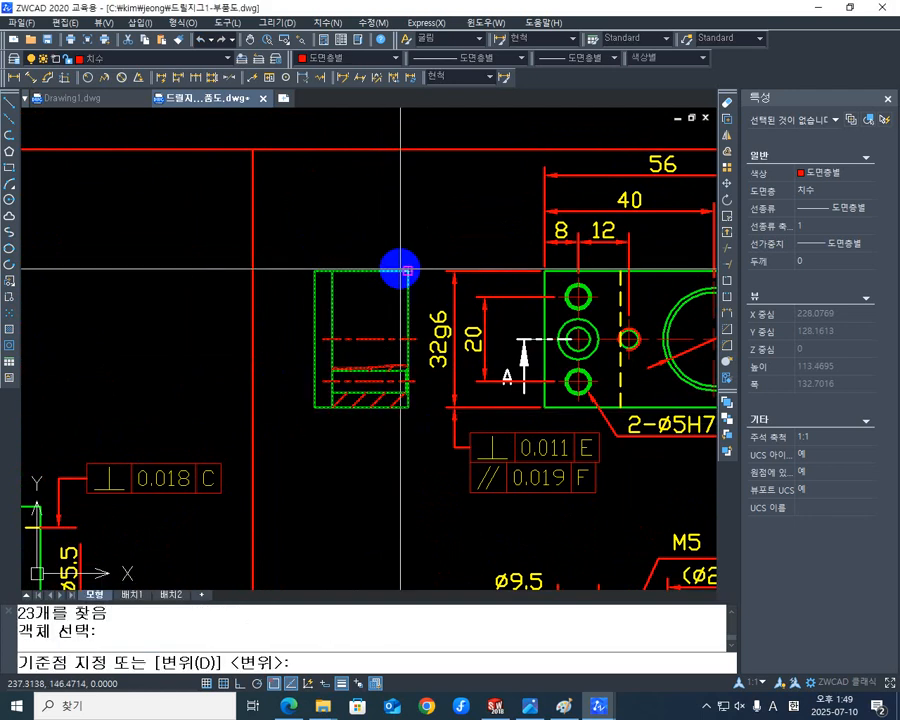
click(391, 270)
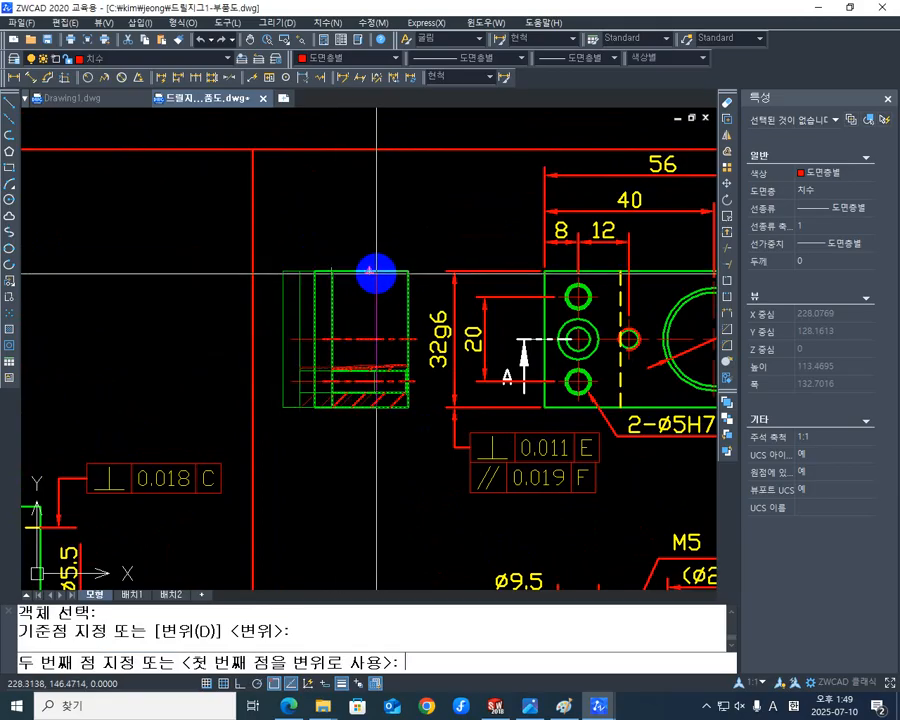
click(372, 272)
Compare the hole in the side view's partial section with the H7 hole note on the plan view.
mouse_move(379, 396)
middle_down()
mouse_move(384, 320)
mouse_move(413, 380)
mouse_move(370, 378)
mouse_move(348, 325)
middle_up()
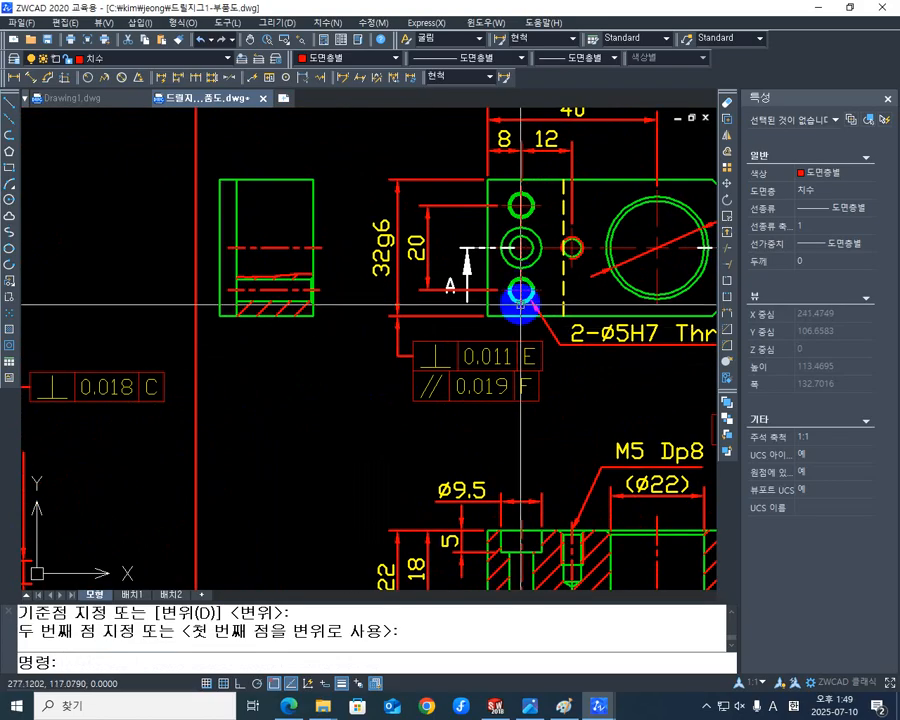
scroll(262, 302, up, 4)
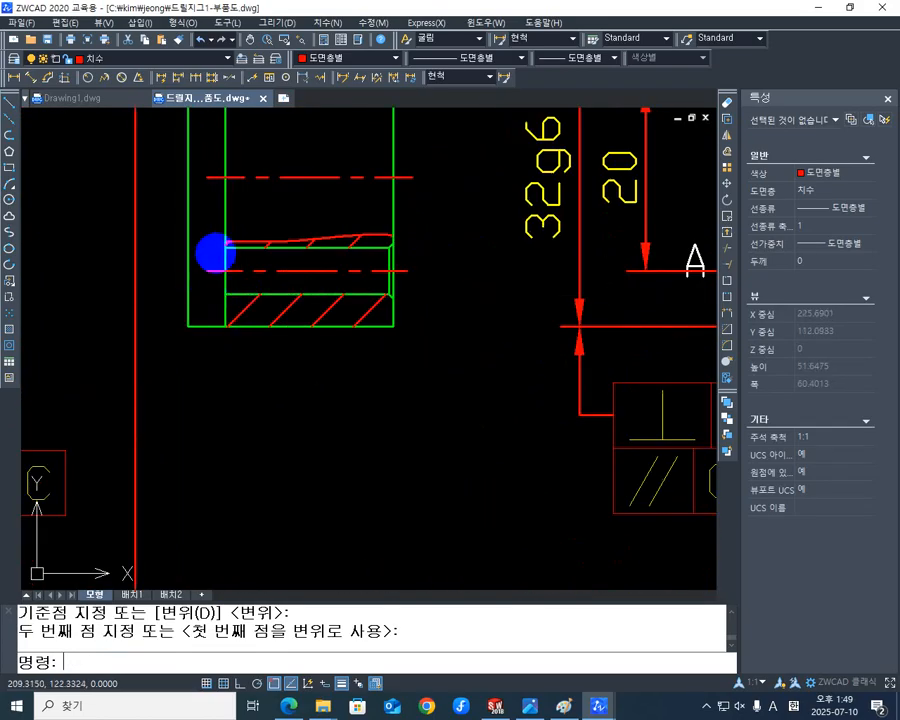
middle_drag(362, 270, 313, 330)
middle_drag(455, 332, 351, 348)
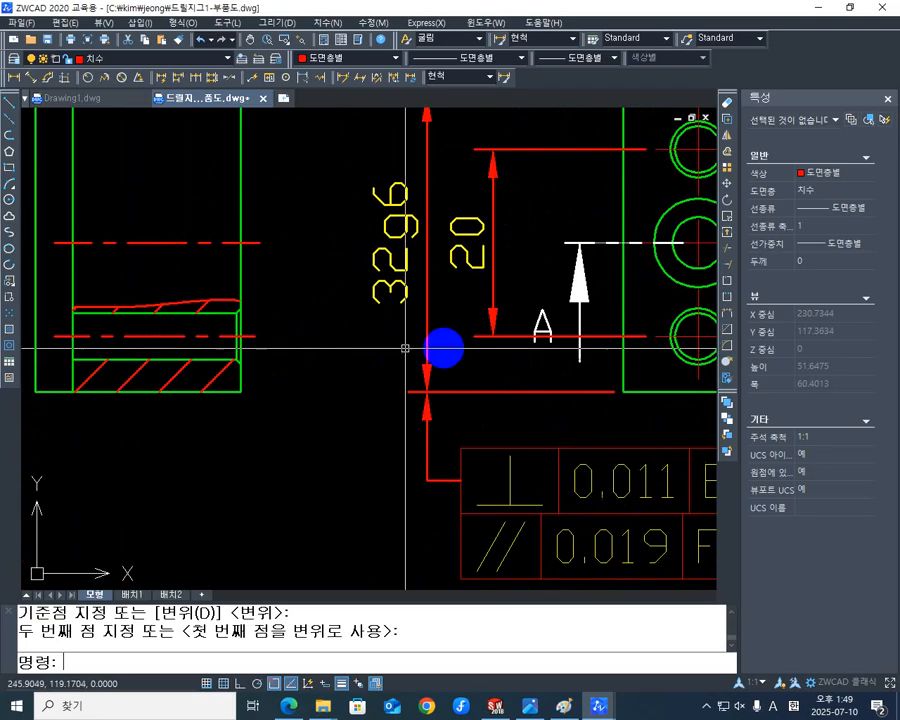
middle_drag(492, 336, 284, 366)
scroll(350, 353, down, 4)
middle_drag(368, 348, 342, 357)
scroll(480, 382, up, 4)
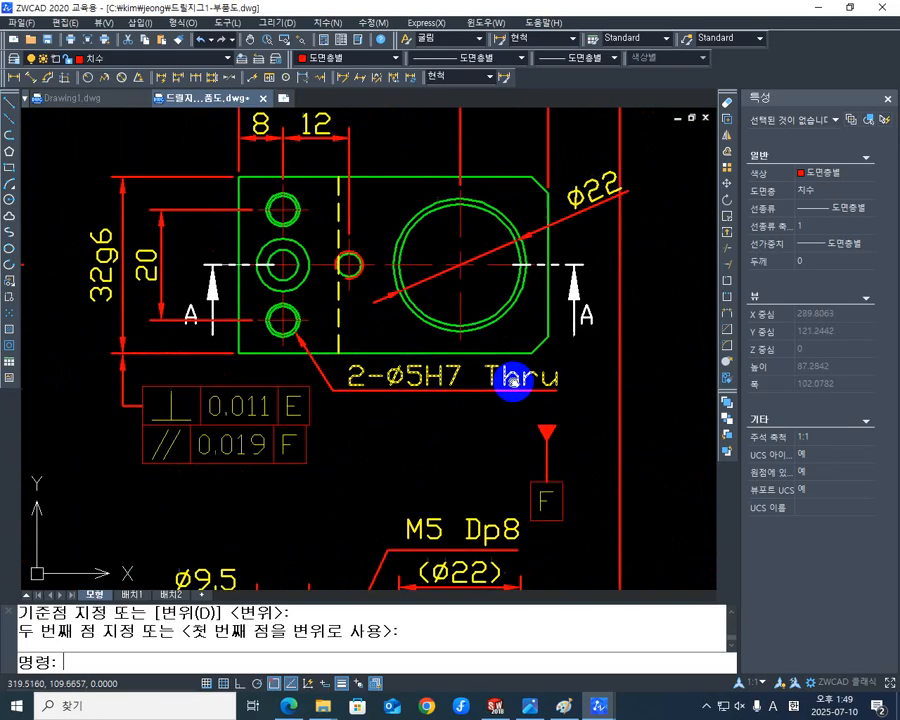
scroll(440, 365, down, 4)
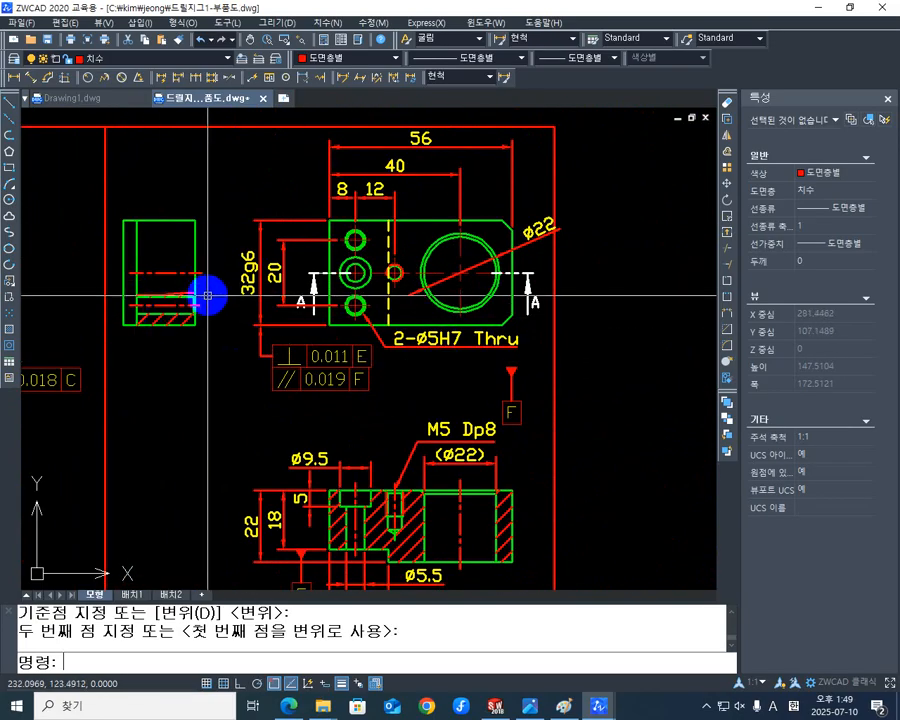
middle_drag(454, 352, 444, 358)
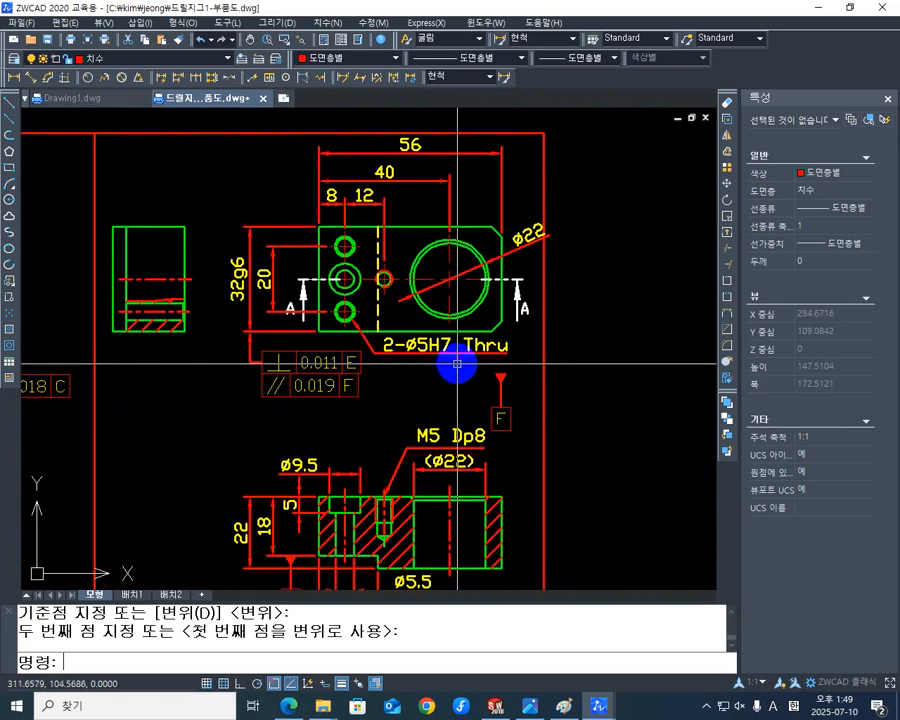
Remove "Thru" from the plan view's H7 hole note so it reads "2-Ø5H7".
text(ED)
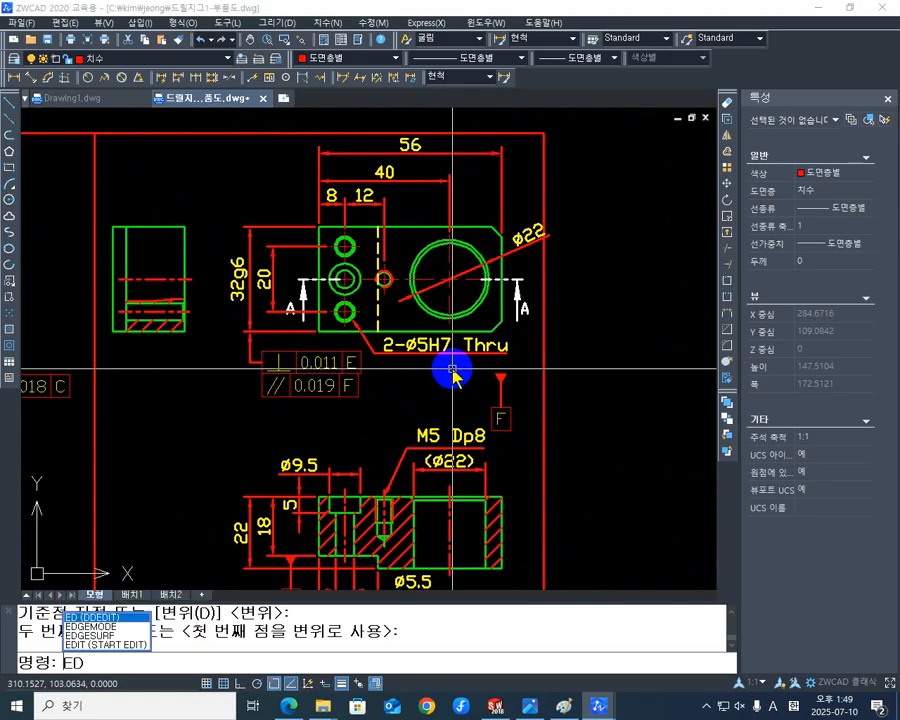
key(Return)
click(478, 350)
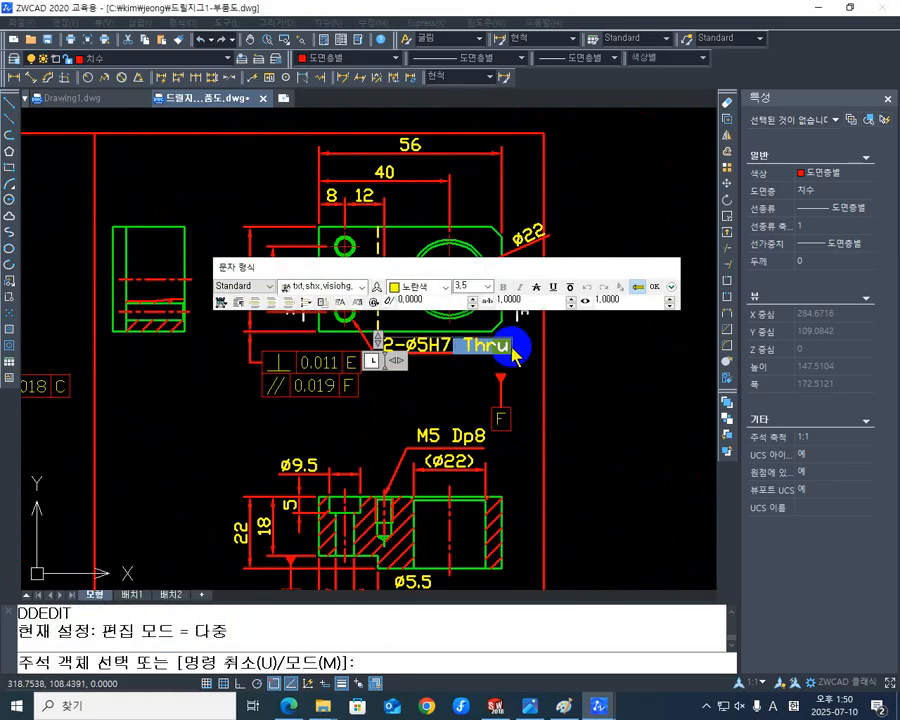
click(652, 288)
scroll(411, 372, up, 1)
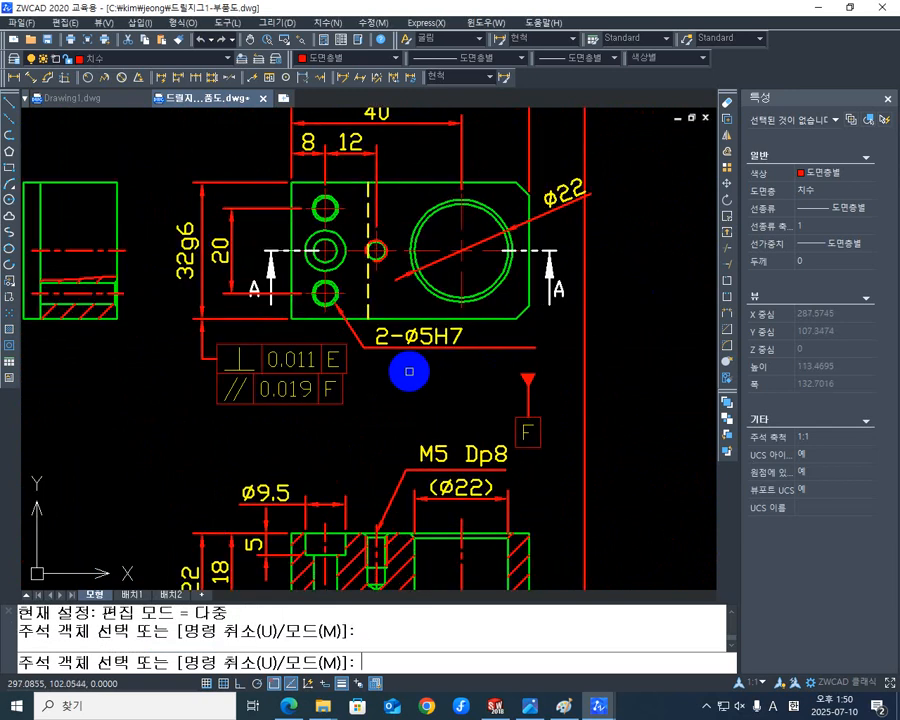
key(Return)
Add a vertical linear dimension to the side view's overall height, placed between the side view and the plan view.
mouse_move(375, 347)
middle_down()
mouse_move(475, 347)
mouse_move(497, 330)
middle_up()
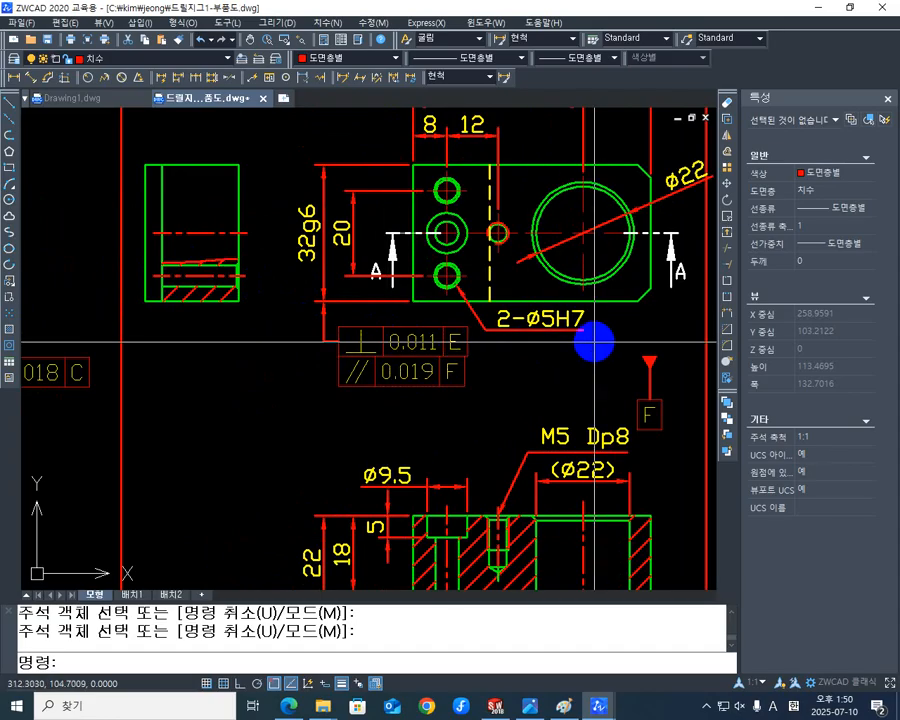
middle_drag(532, 332, 510, 372)
mouse_move(280, 344)
middle_down()
mouse_move(475, 369)
mouse_move(452, 338)
mouse_move(370, 358)
mouse_move(330, 331)
middle_up()
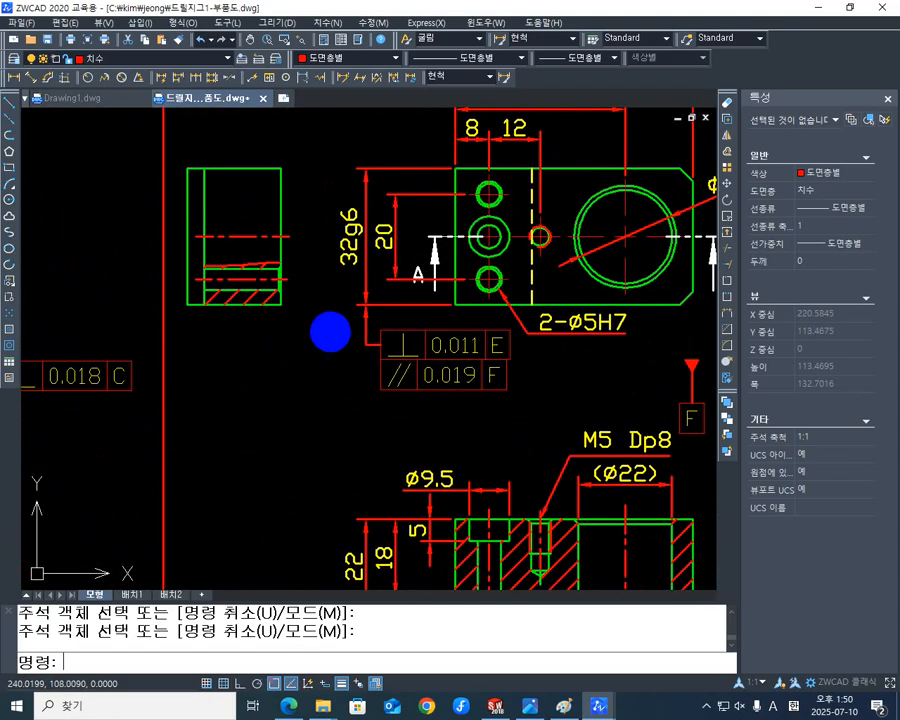
middle_drag(271, 287, 285, 321)
middle_drag(263, 367, 318, 285)
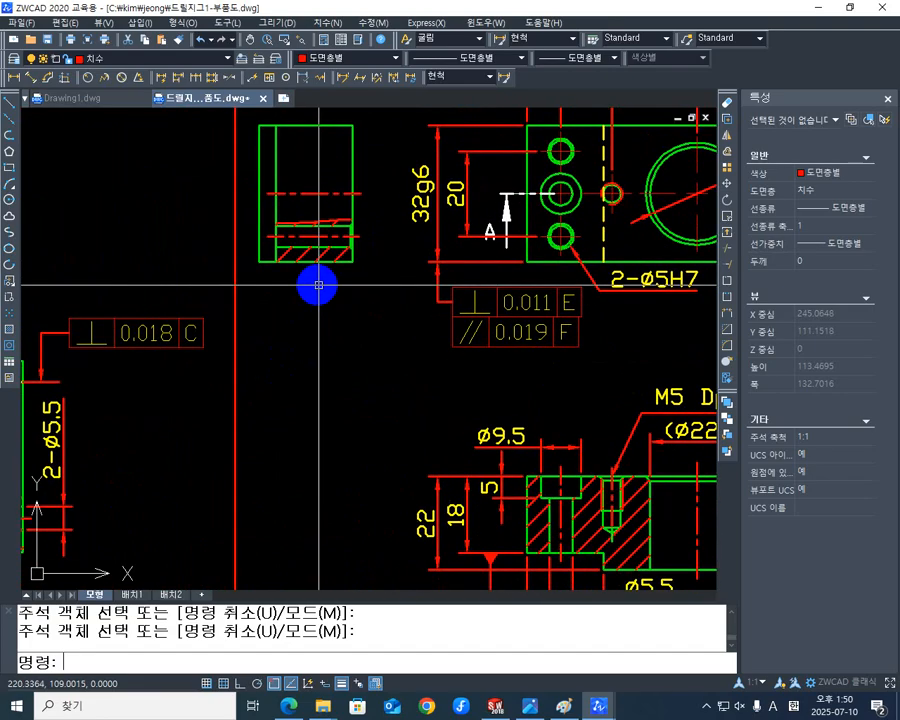
scroll(352, 295, down, 1)
scroll(390, 325, down, 1)
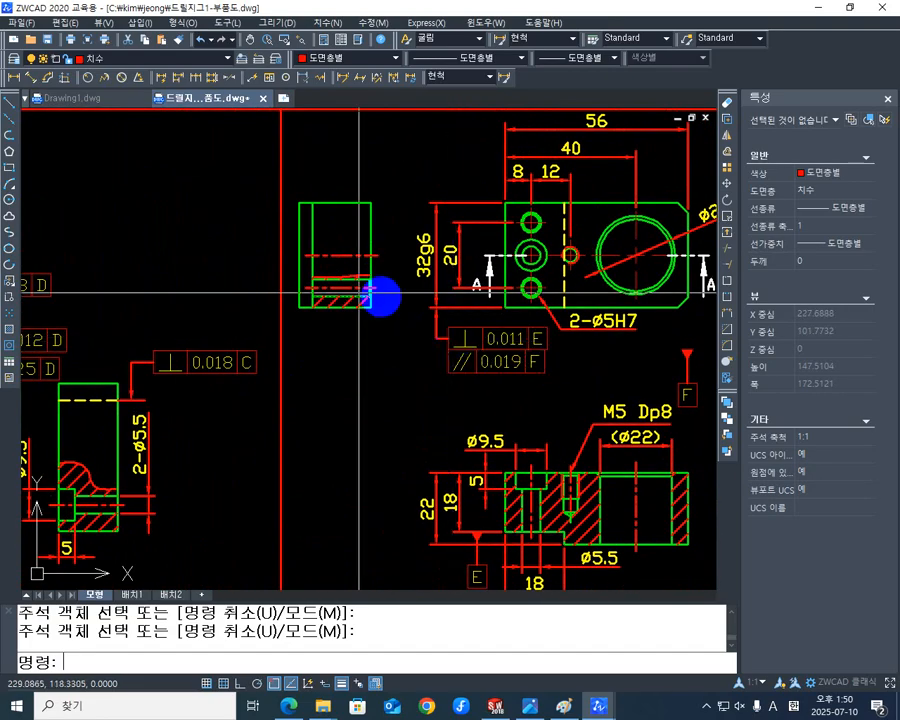
middle_drag(385, 314, 387, 316)
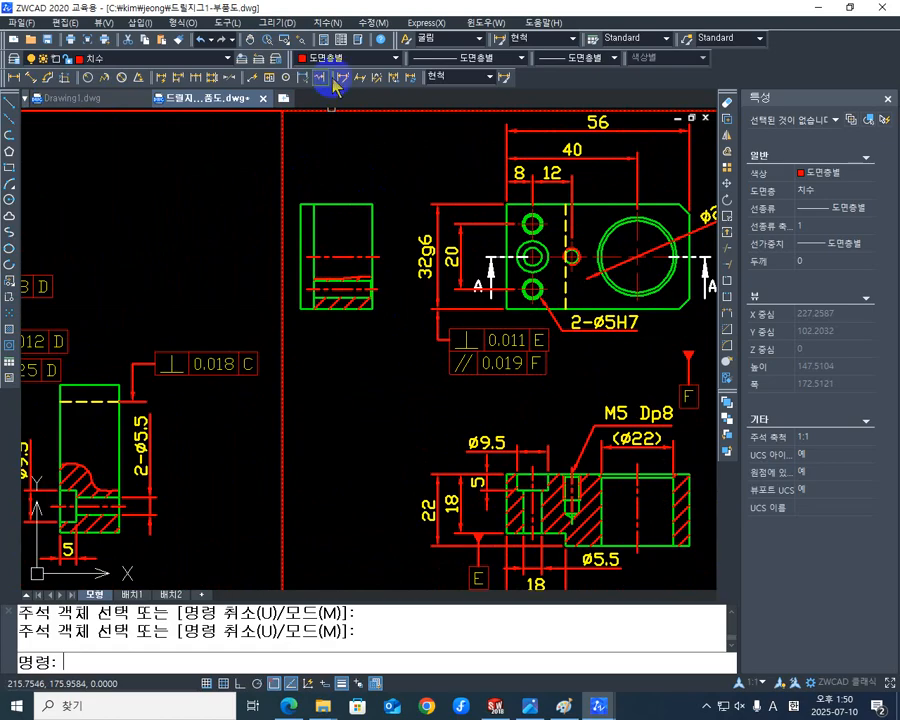
click(16, 78)
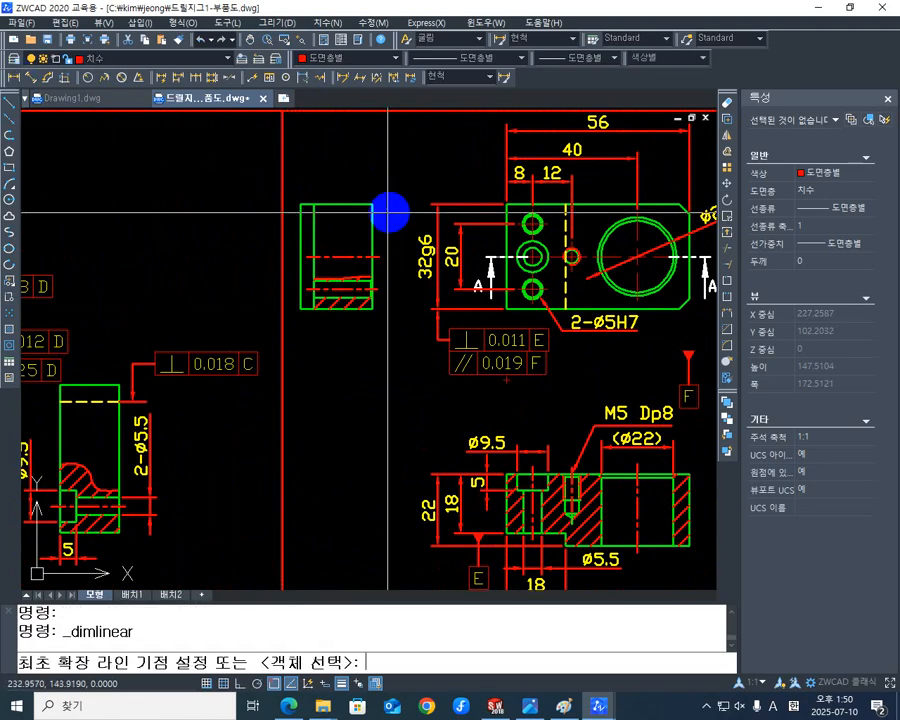
click(372, 204)
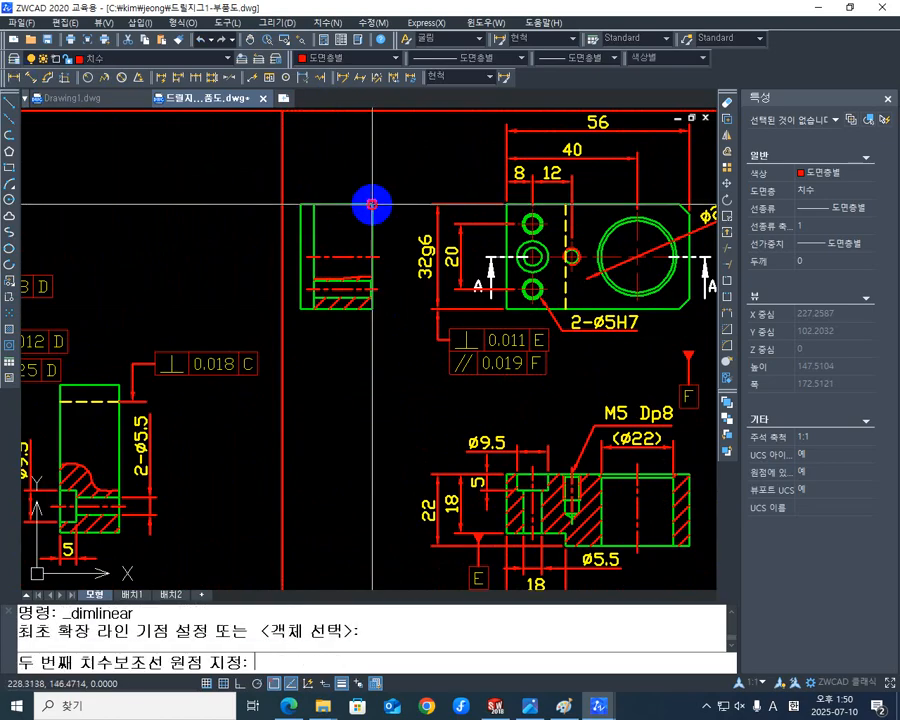
click(372, 307)
click(412, 292)
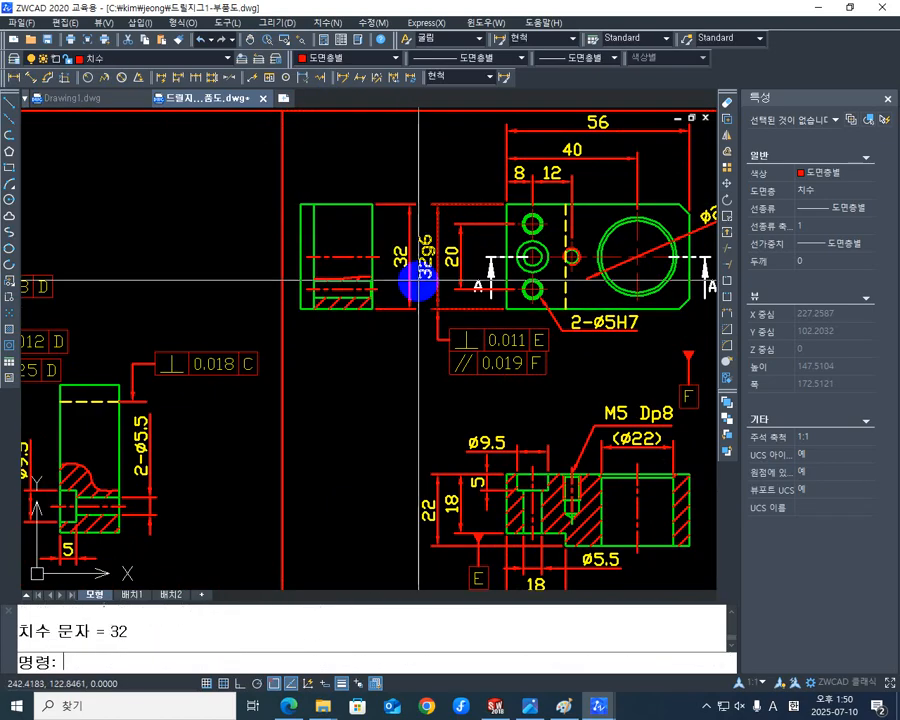
Edit the side view's overall height dimension text to read "(32g6)".
scroll(410, 282, up, 6)
middle_drag(352, 398, 372, 443)
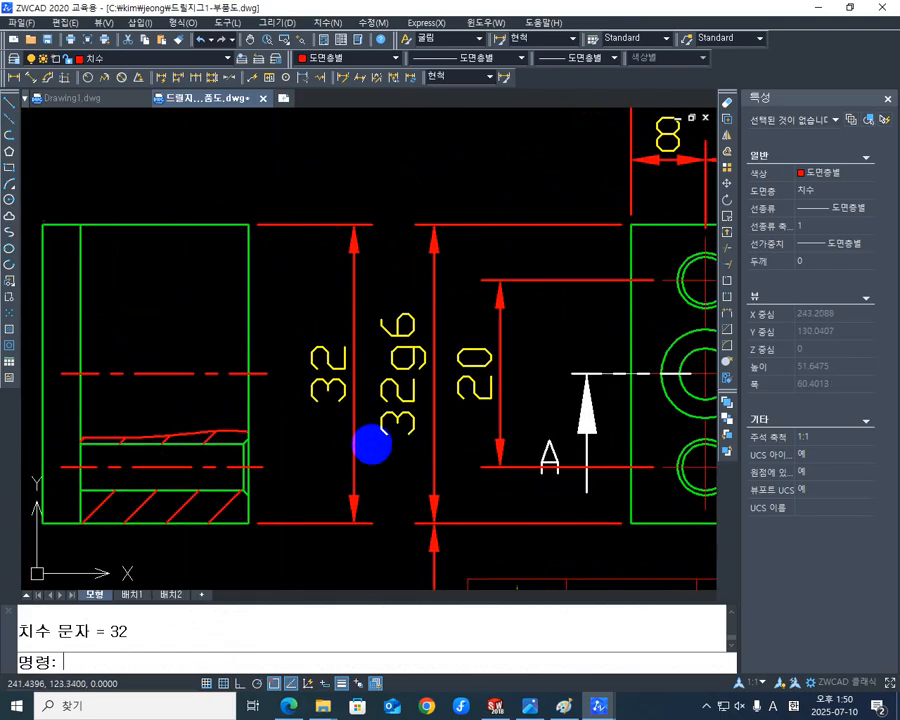
text(ED)
key(Return)
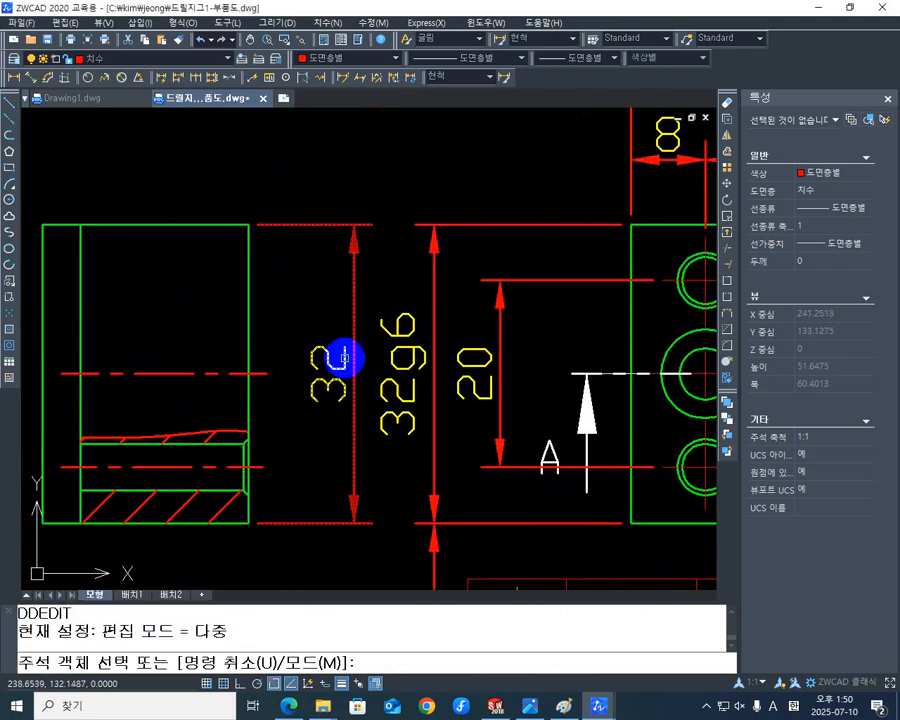
click(343, 354)
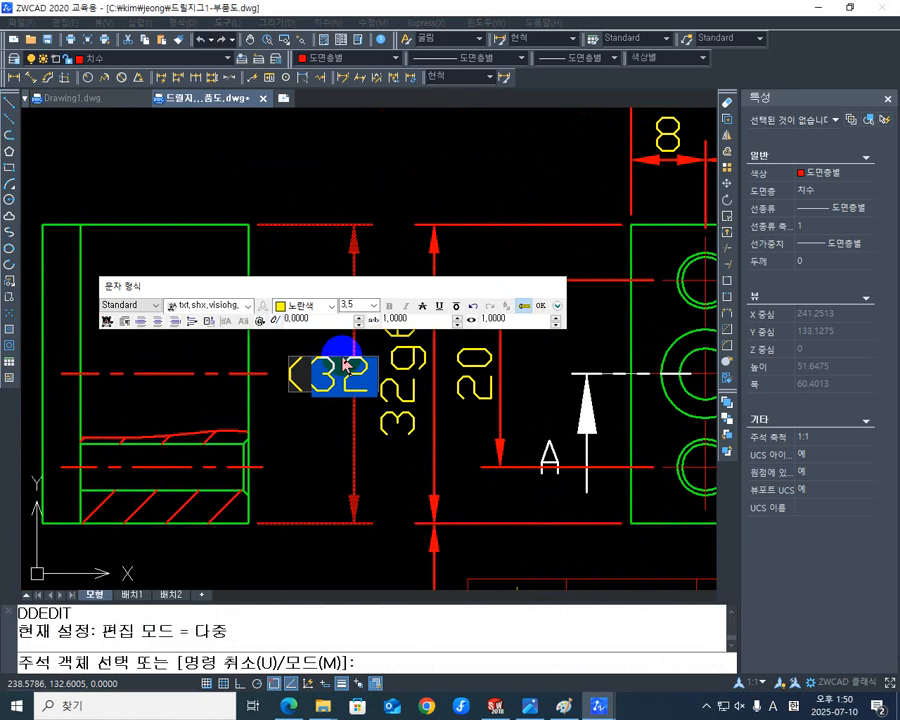
text(G)
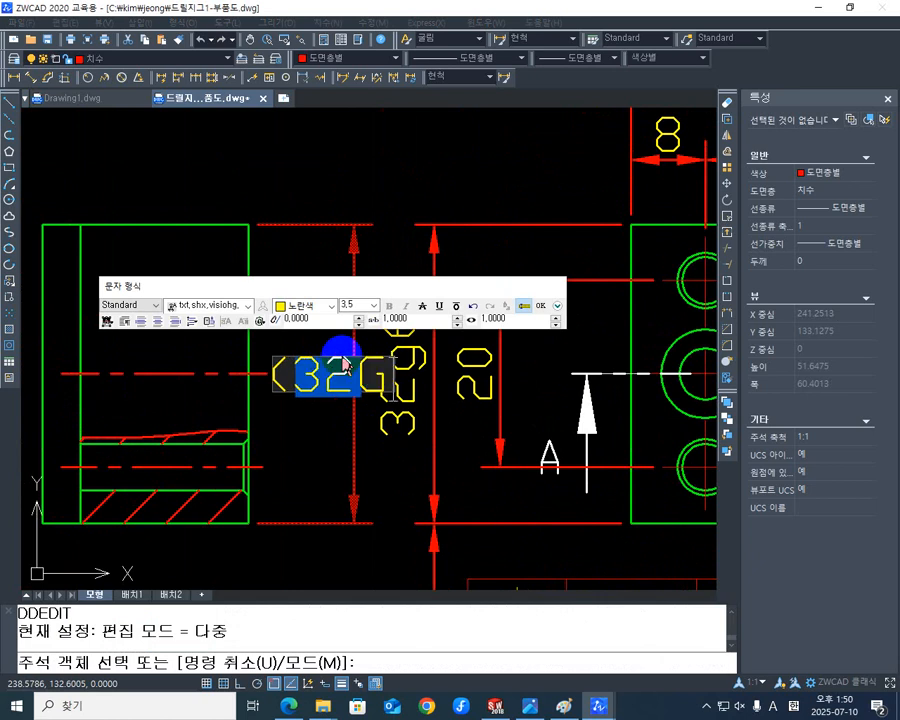
text(6)
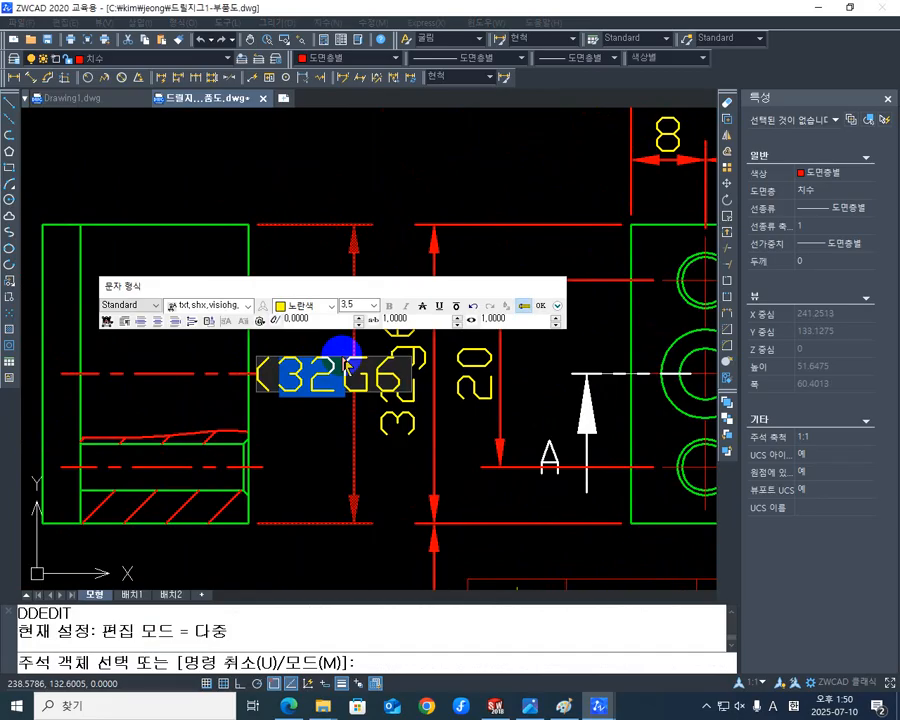
key(BackSpace)
key(BackSpace)
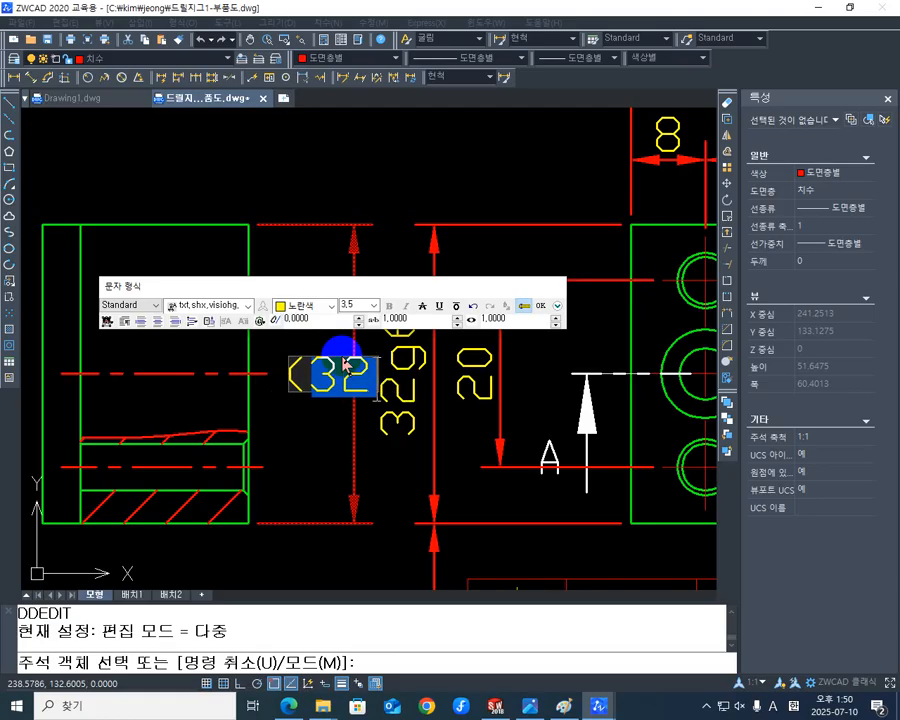
text(96)
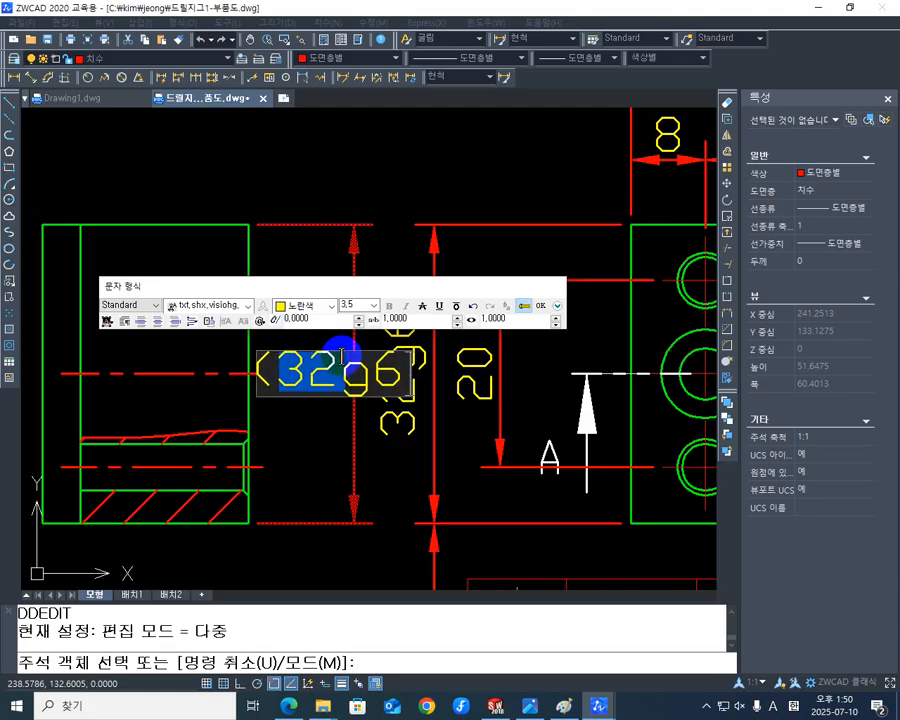
text(()
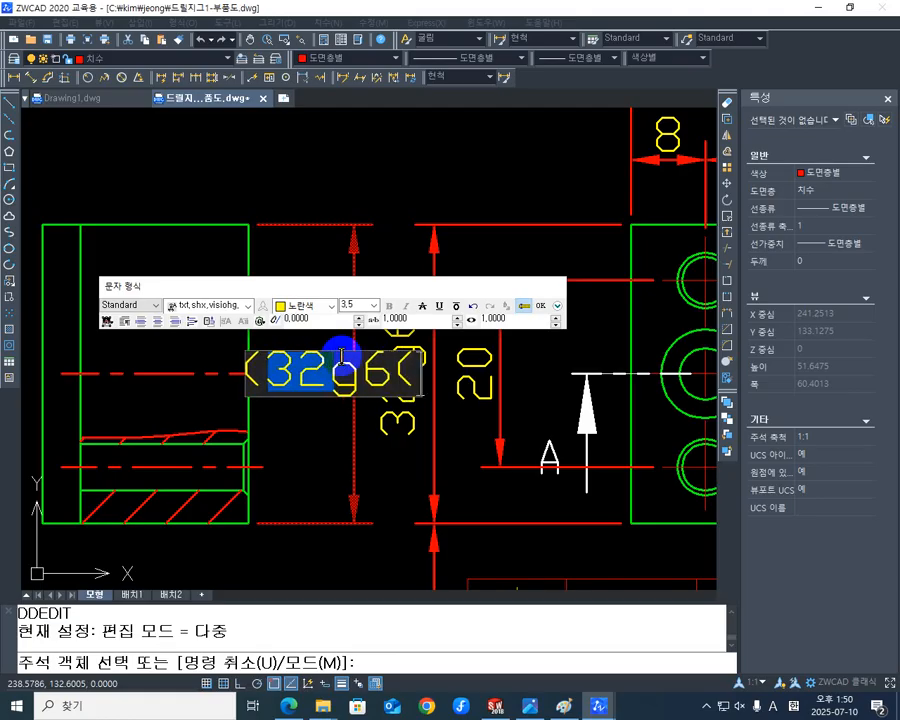
key(BackSpace)
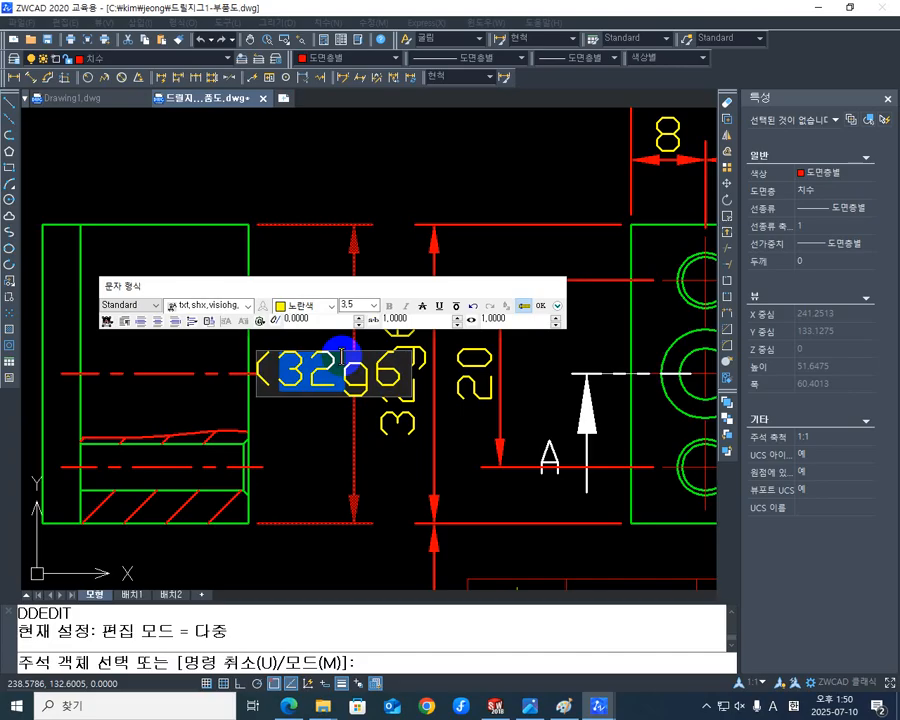
text())
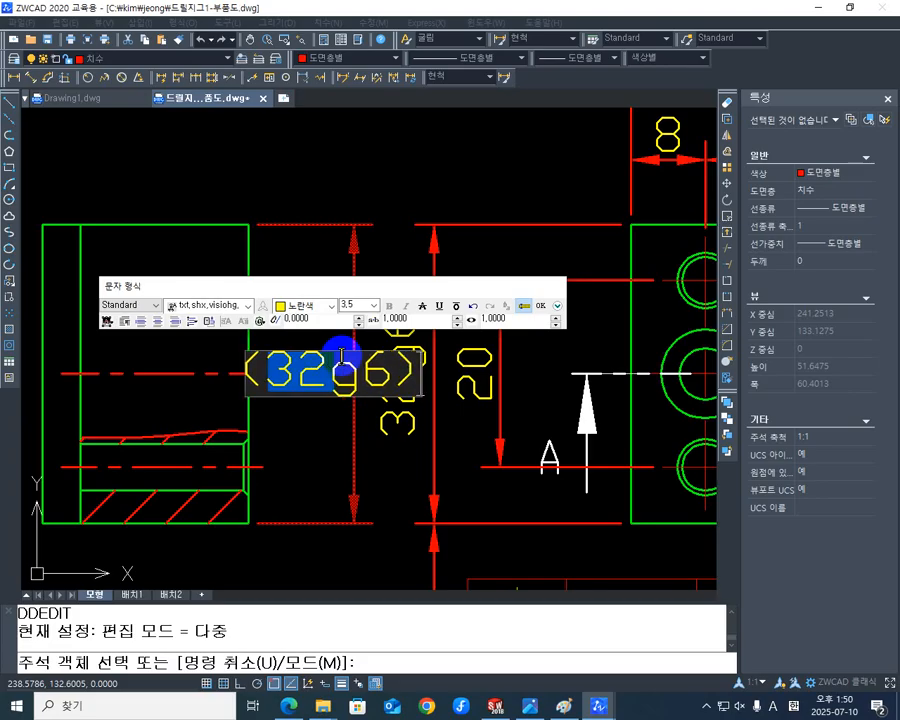
click(540, 308)
scroll(337, 357, down, 5)
scroll(312, 466, up, 4)
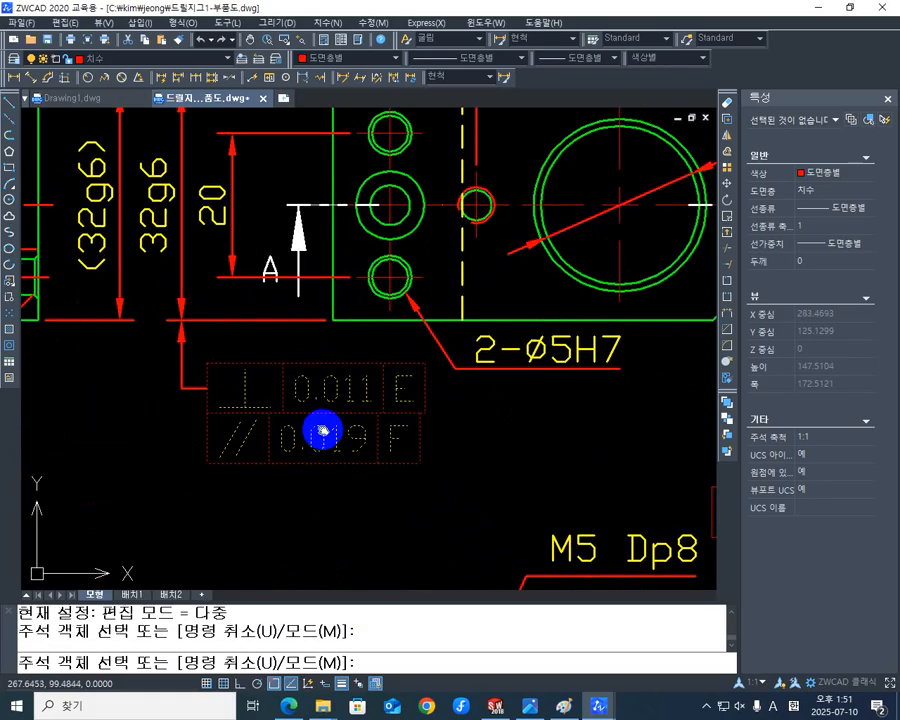
middle_drag(466, 428, 484, 472)
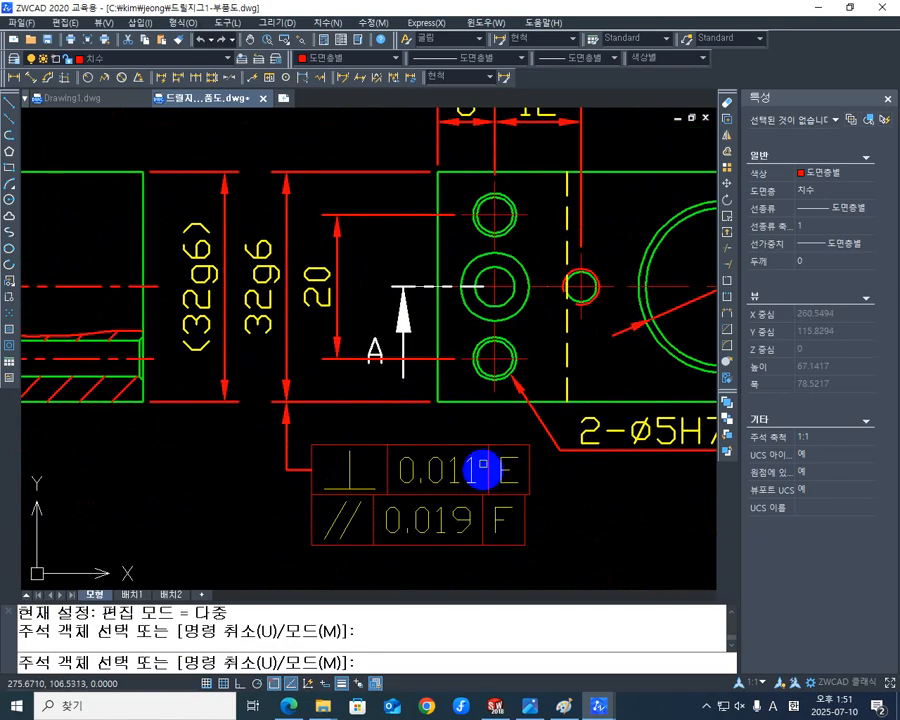
scroll(227, 203, down, 4)
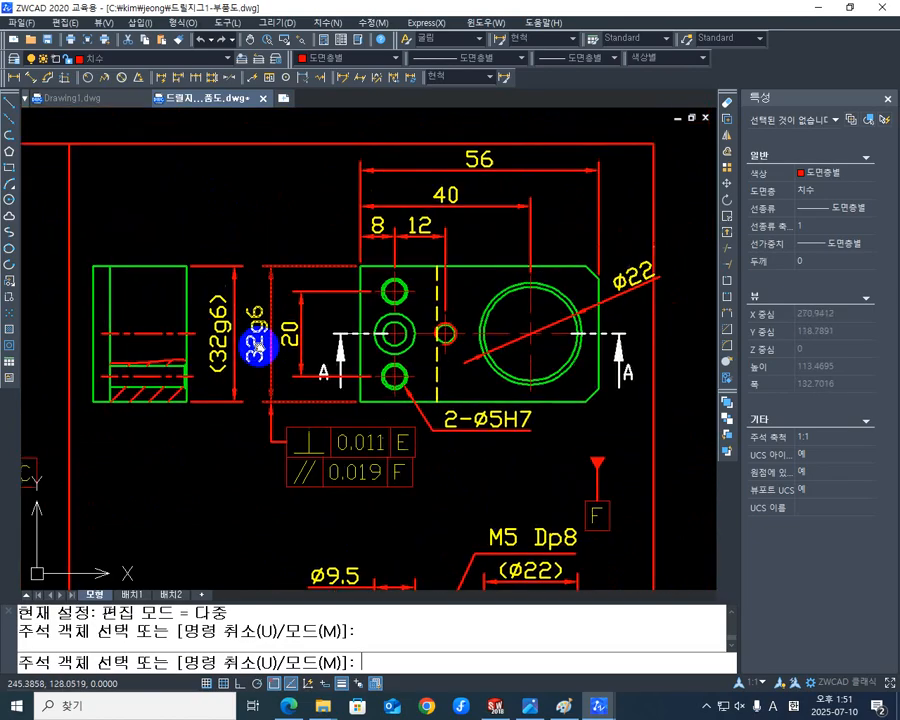
key(Escape)
mouse_move(253, 406)
middle_down()
mouse_move(249, 442)
mouse_move(242, 410)
middle_up()
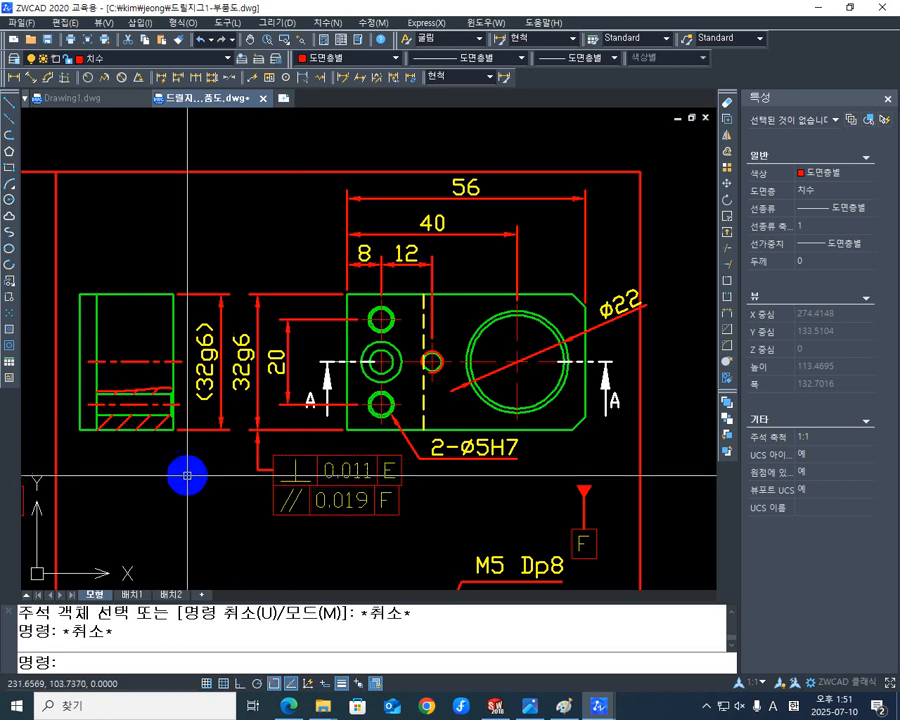
middle_drag(189, 476, 278, 484)
text(ed)
key(Return)
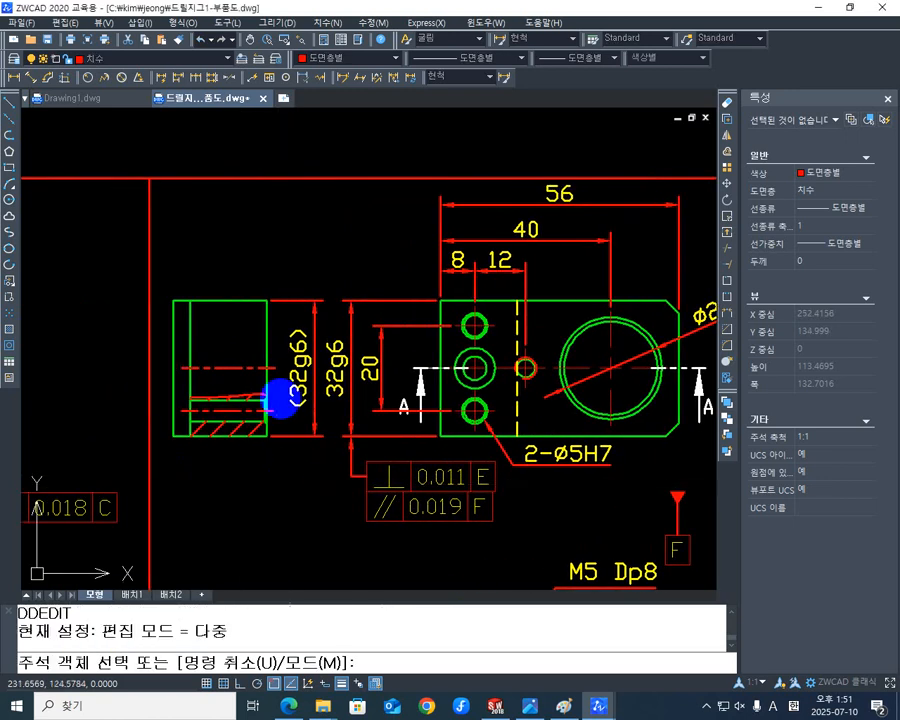
key(Escape)
Attach a leader to the upper end of the (32g6) dimension with a perpendicularity tolerance frame of 0.011 to datum E.
text(le)
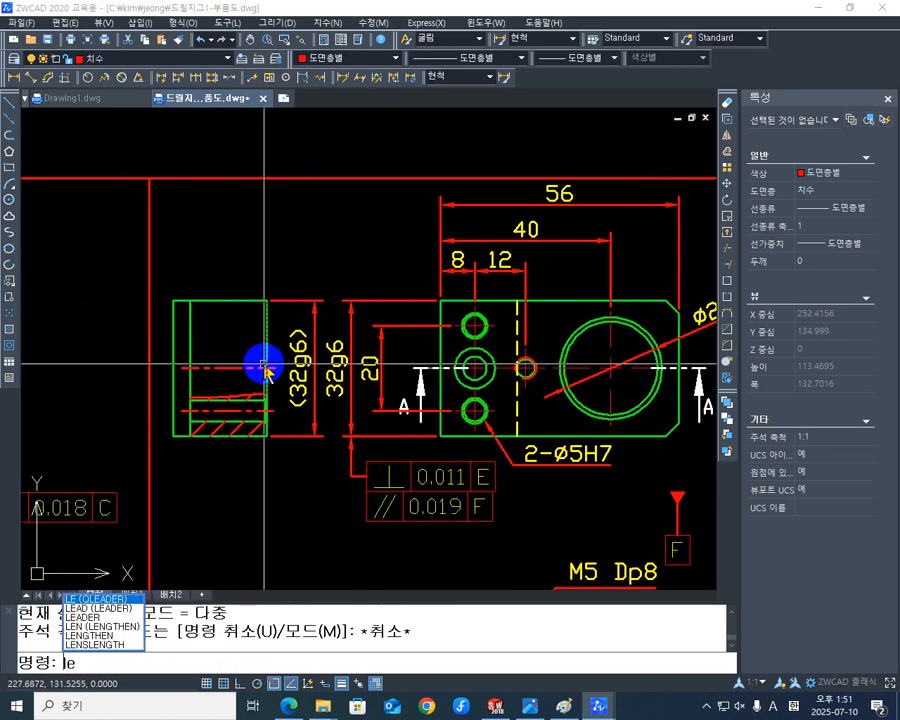
key(Return)
scroll(307, 285, up, 3)
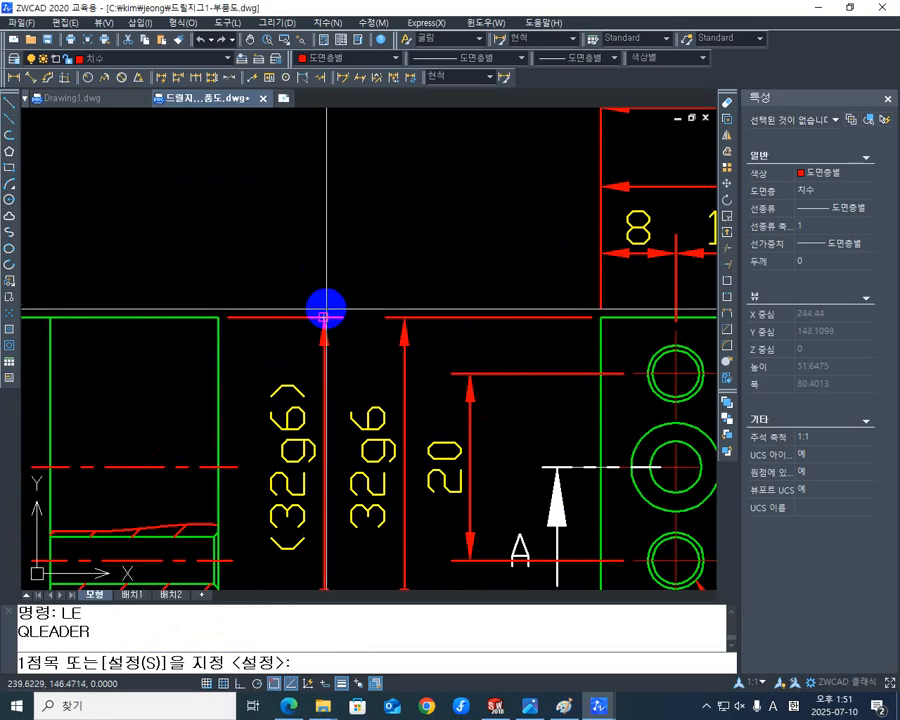
click(323, 317)
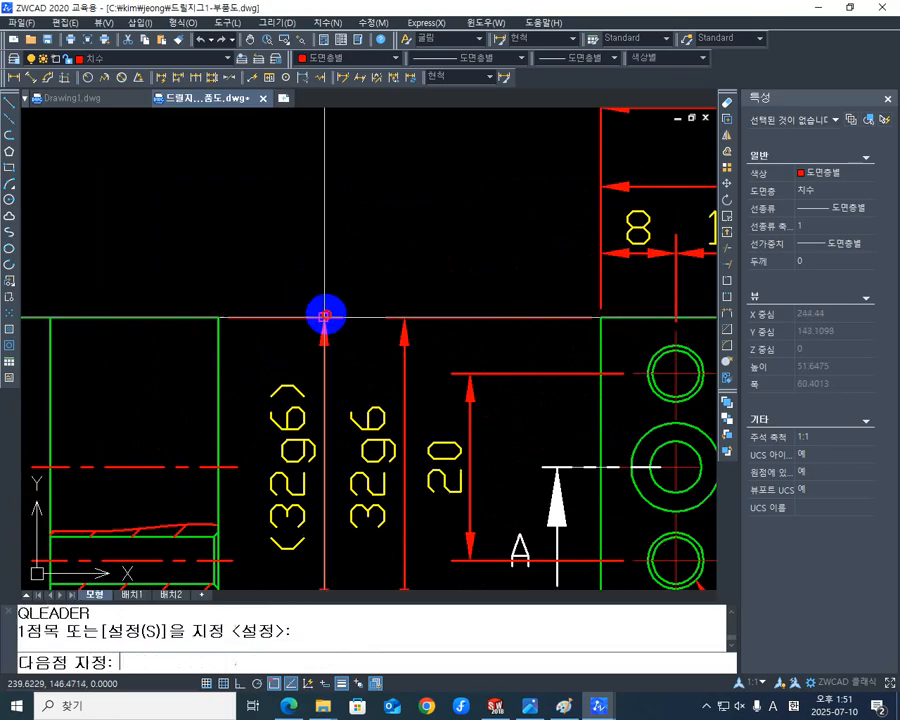
click(323, 217)
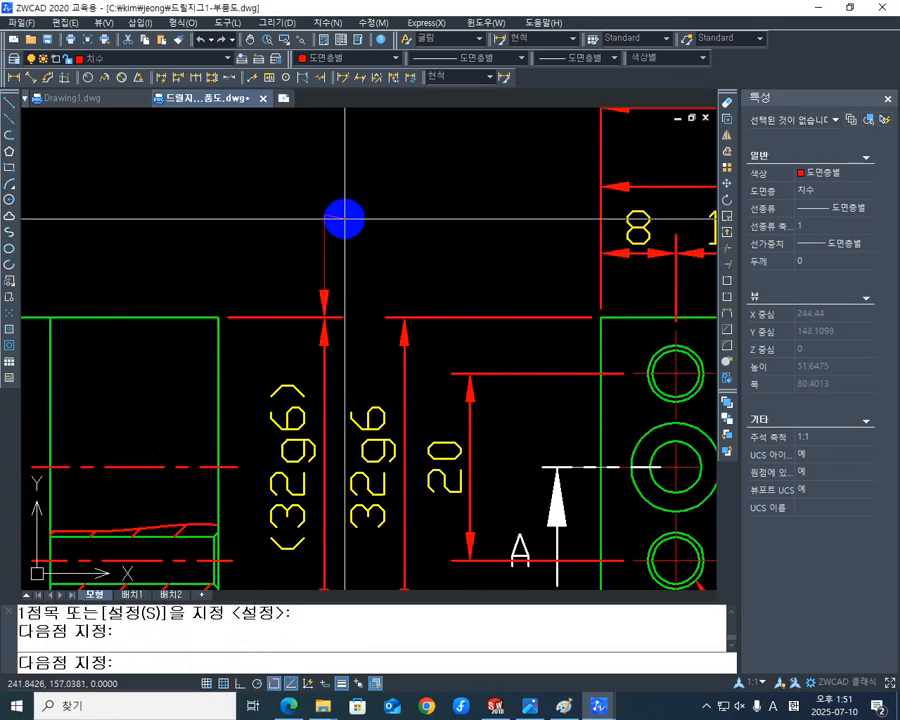
click(342, 219)
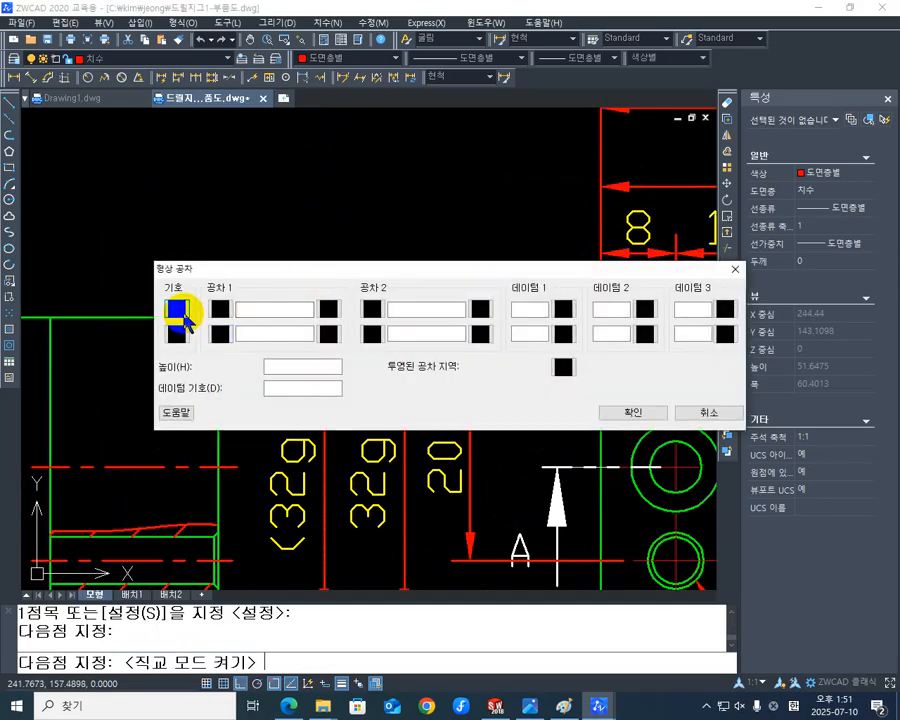
click(188, 332)
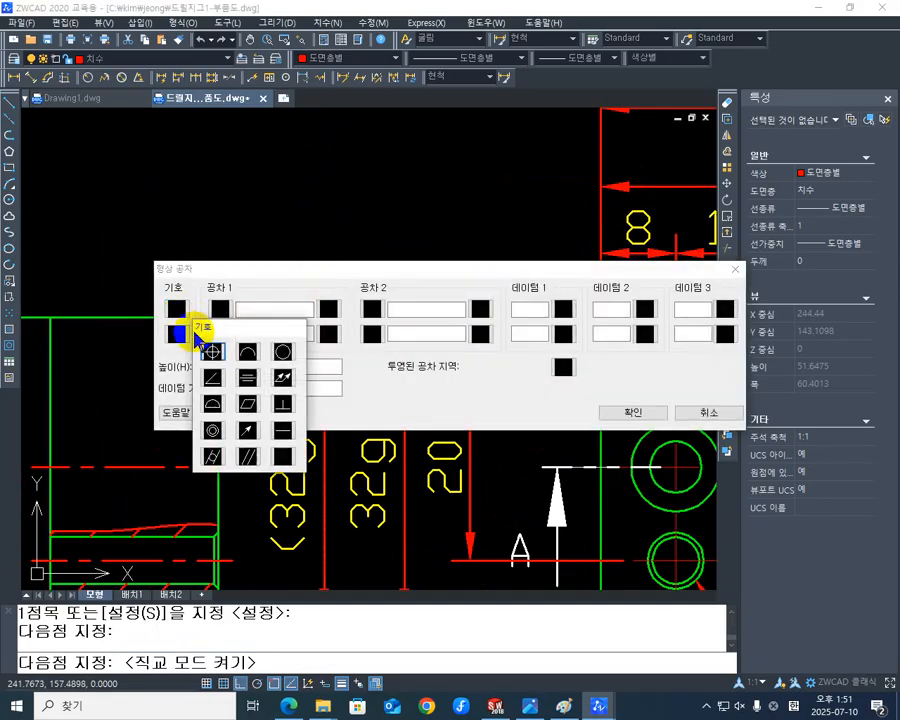
click(283, 404)
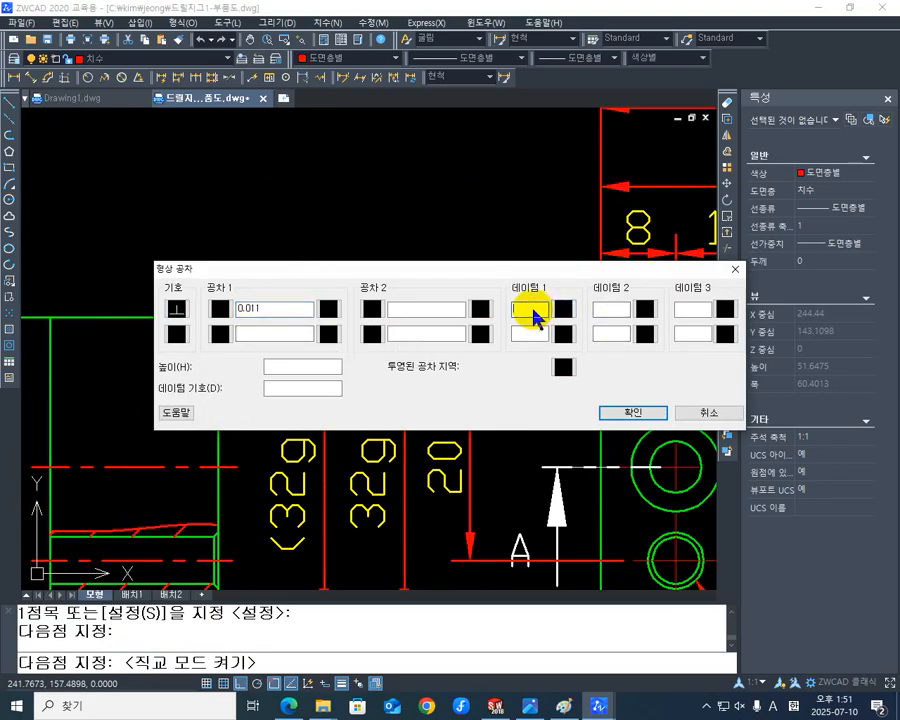
click(630, 412)
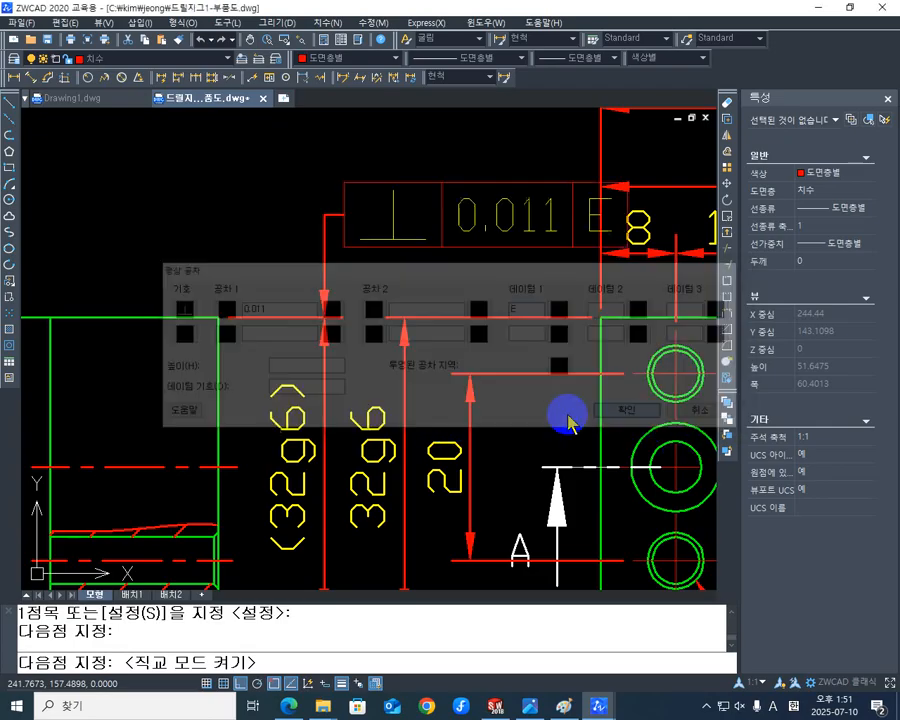
Move the side view with its (32g6) dimension and tolerance frame horizontally away from the plan view, up to the red border line.
middle_drag(320, 400, 220, 296)
scroll(238, 312, down, 4)
scroll(300, 298, up, 1)
middle_drag(300, 298, 448, 291)
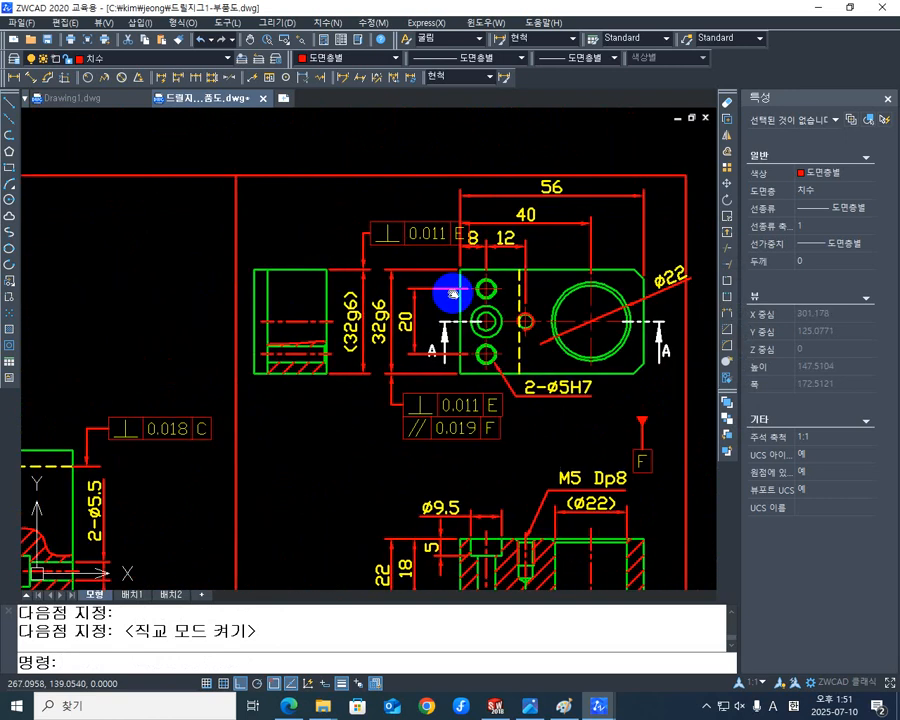
mouse_move(411, 247)
middle_down()
mouse_move(328, 250)
mouse_move(353, 250)
middle_up()
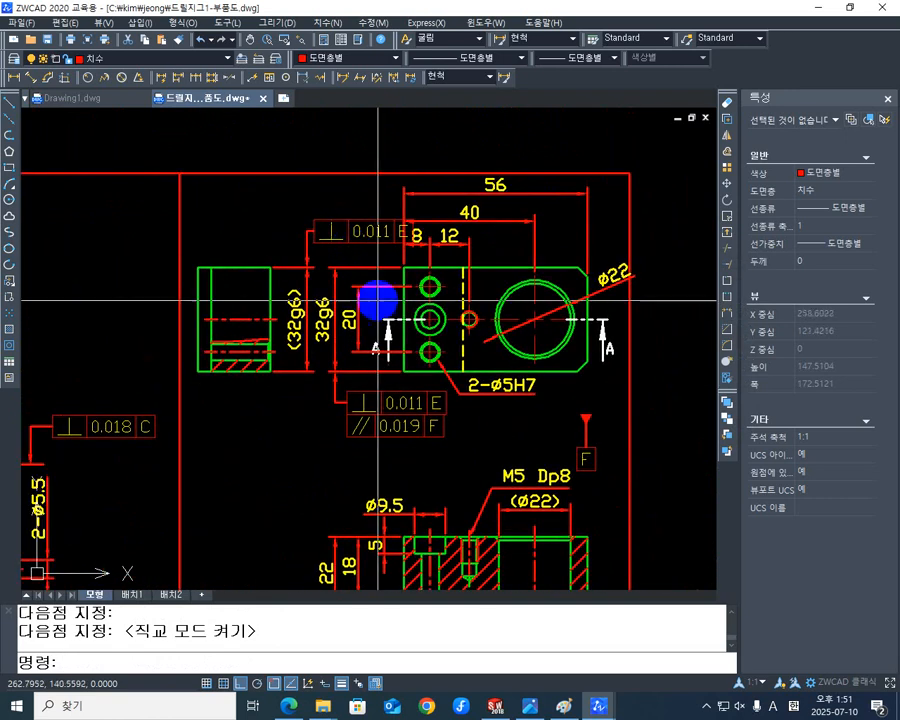
middle_drag(416, 394, 490, 408)
middle_drag(422, 321, 419, 324)
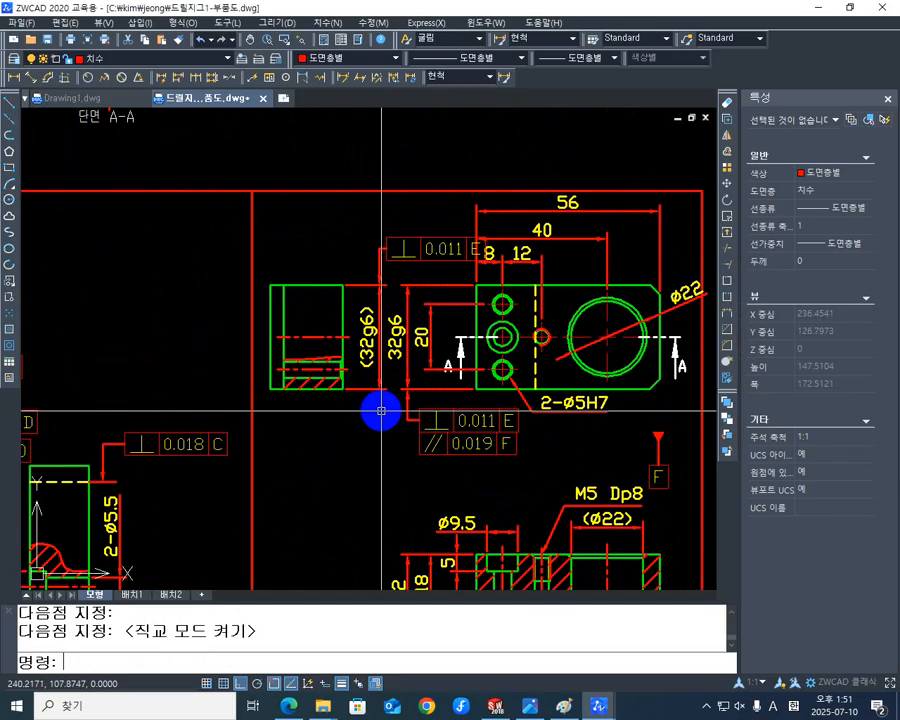
text(M)
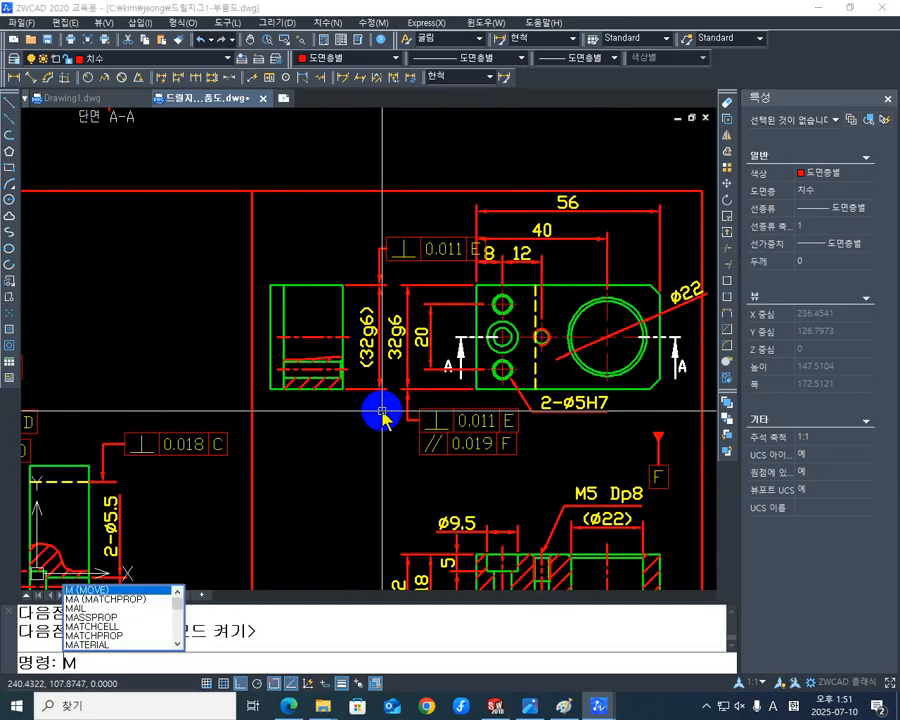
key(Return)
click(392, 405)
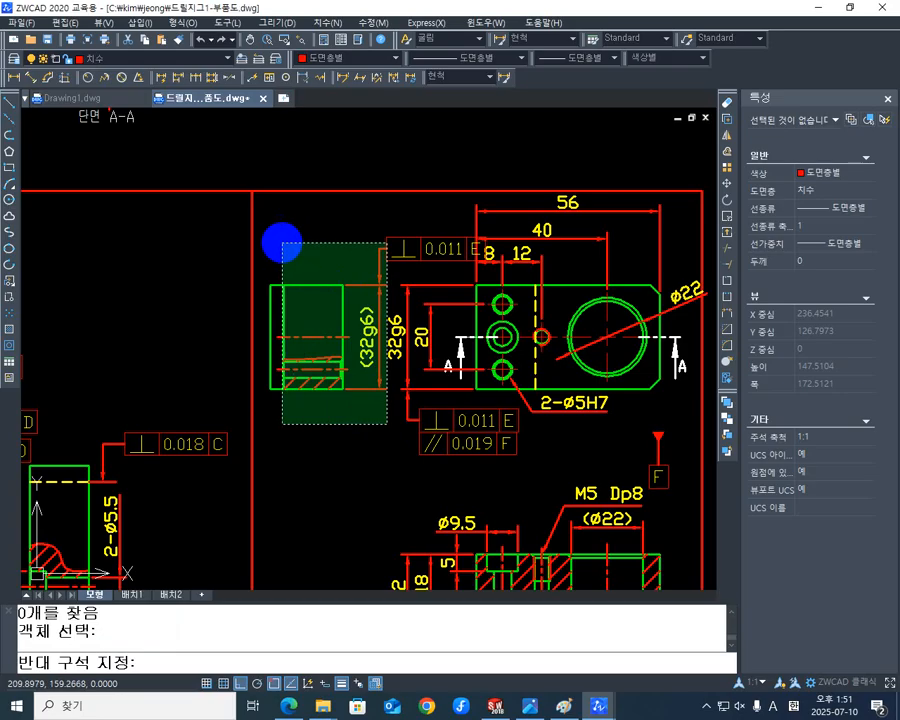
click(260, 248)
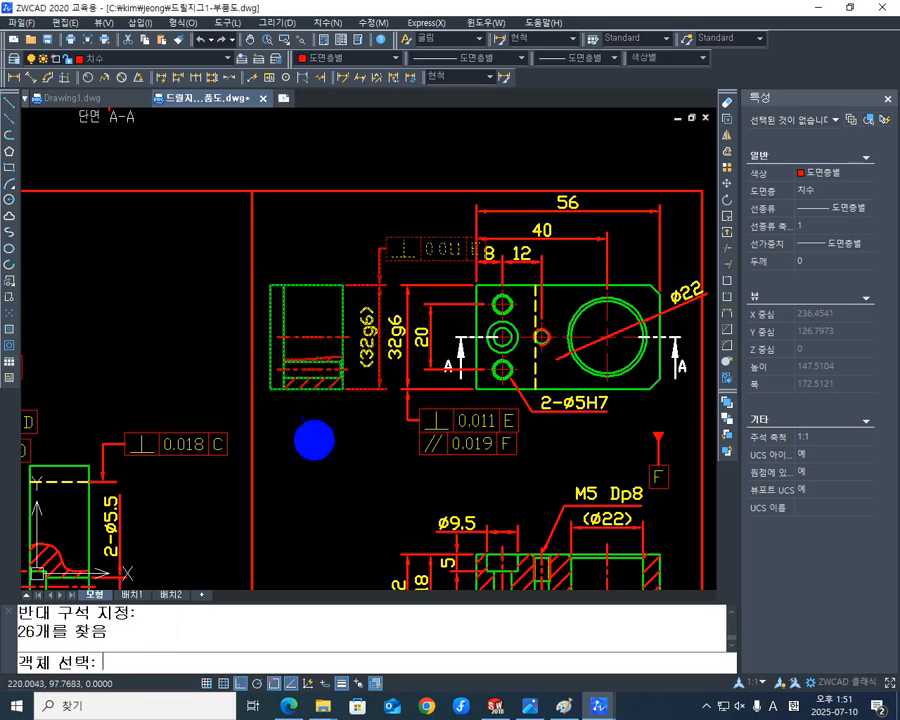
key(Return)
click(270, 285)
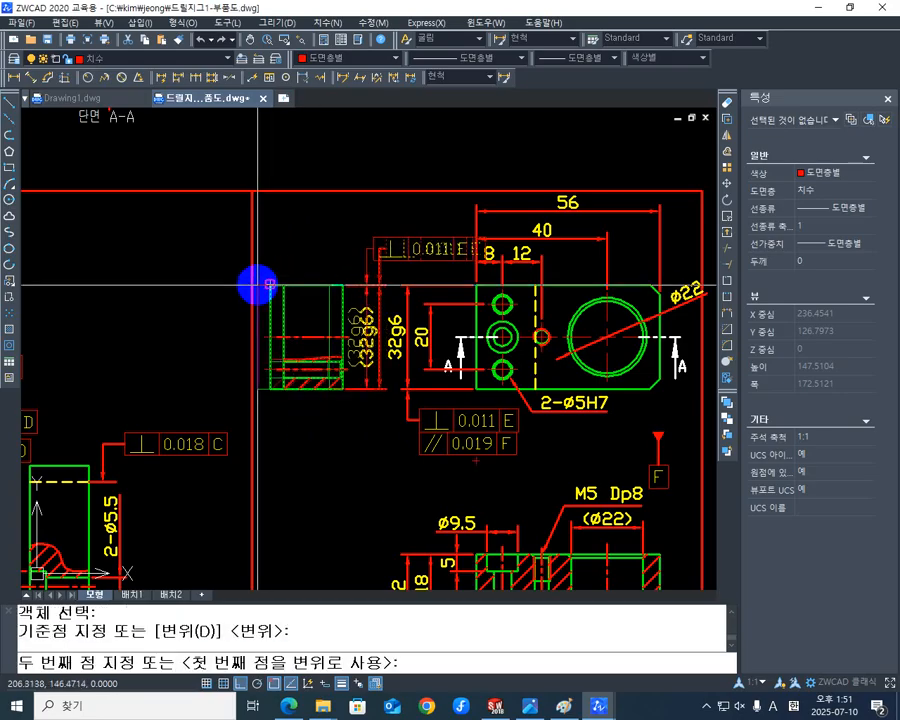
click(251, 285)
Delete the red rectangular border around the part's side, plan and section views.
mouse_move(250, 282)
middle_down()
mouse_move(270, 432)
mouse_move(320, 420)
mouse_move(302, 355)
middle_up()
scroll(272, 291, down, 1)
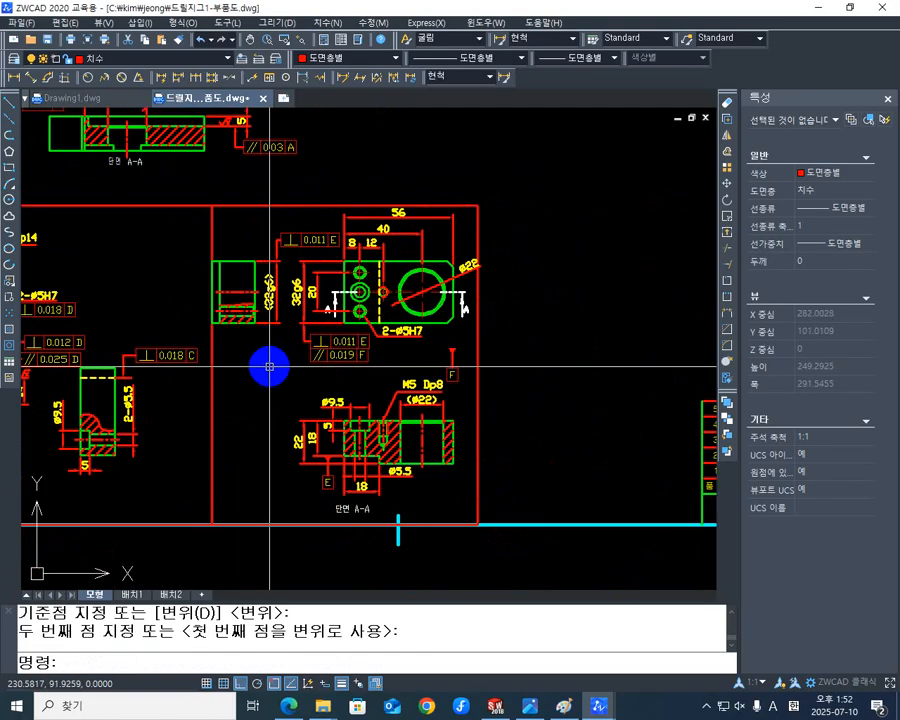
mouse_move(269, 366)
middle_down()
mouse_move(261, 421)
mouse_move(264, 410)
middle_up()
scroll(261, 421, up, 1)
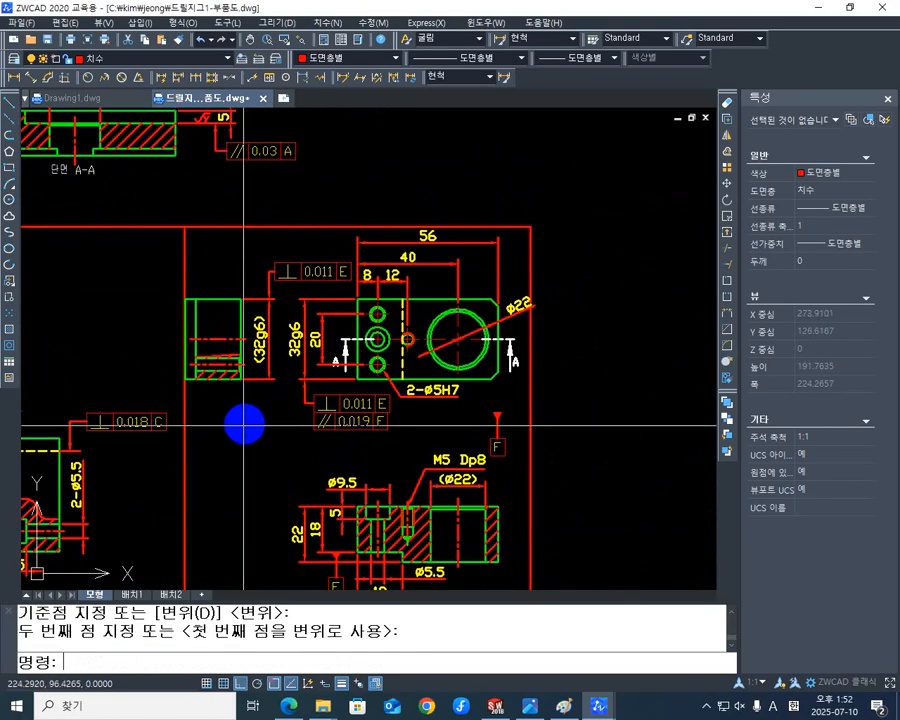
click(205, 456)
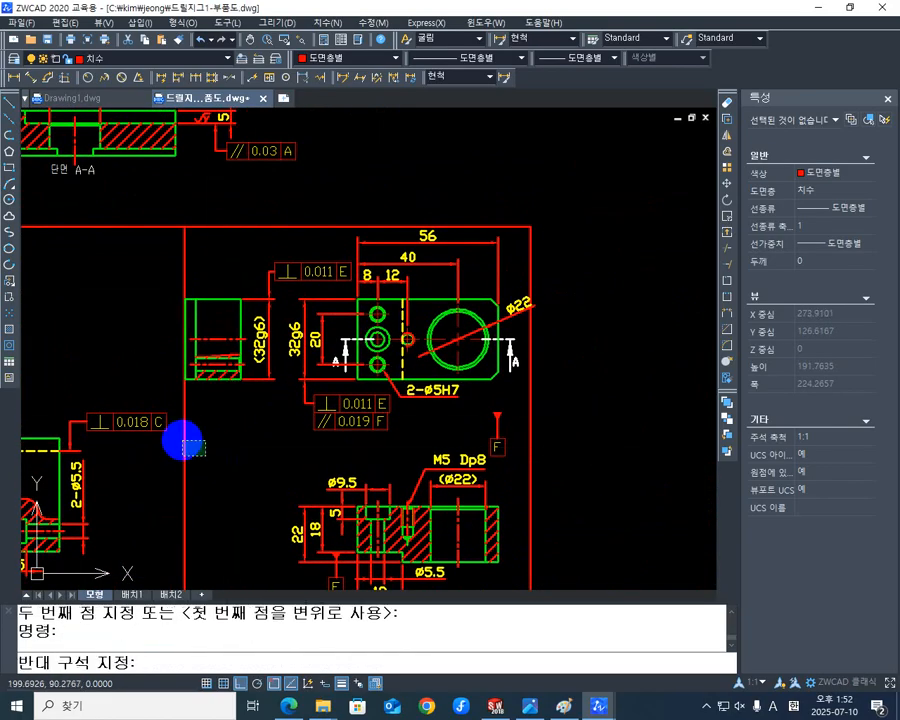
click(179, 436)
key(Delete)
Examine the part's view layout and the tolerance frames around the plan view and side view.
middle_drag(281, 391, 275, 388)
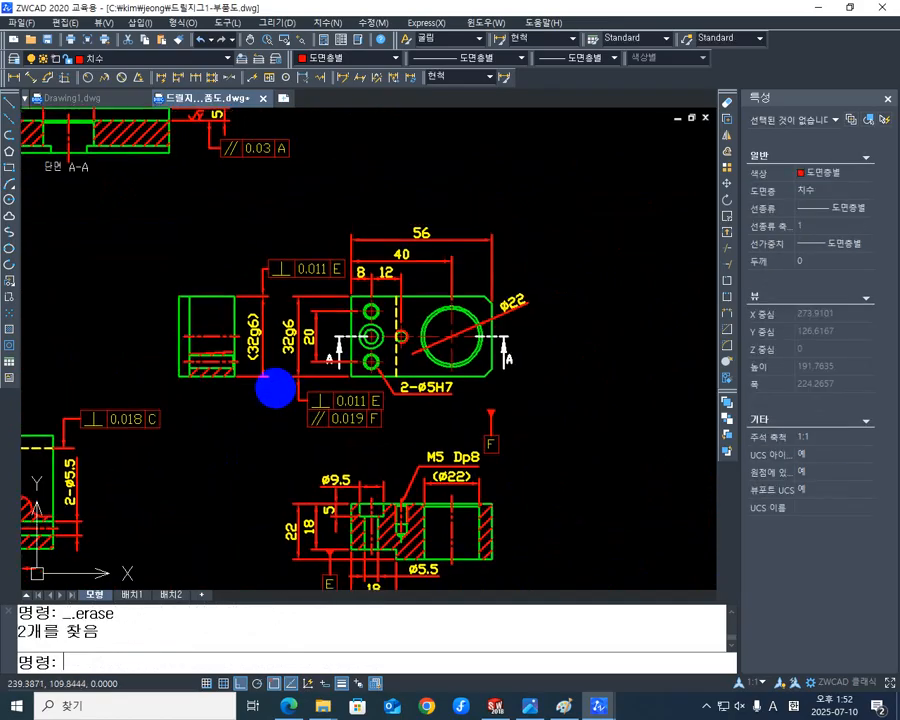
scroll(275, 387, down, 2)
scroll(380, 361, up, 2)
middle_drag(380, 361, 452, 320)
scroll(489, 460, down, 1)
middle_drag(489, 460, 502, 256)
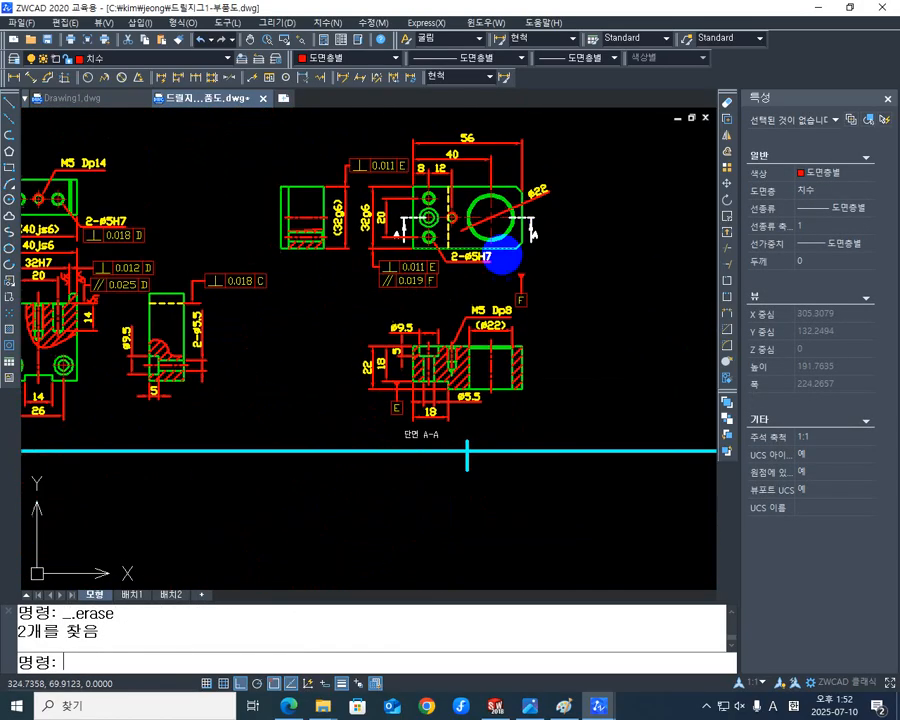
scroll(502, 256, down, 1)
mouse_move(426, 287)
middle_down()
mouse_move(426, 376)
mouse_move(312, 348)
mouse_move(374, 354)
middle_up()
scroll(321, 275, up, 4)
mouse_move(367, 297)
middle_down()
mouse_move(257, 266)
mouse_move(279, 265)
middle_up()
middle_drag(388, 392, 405, 380)
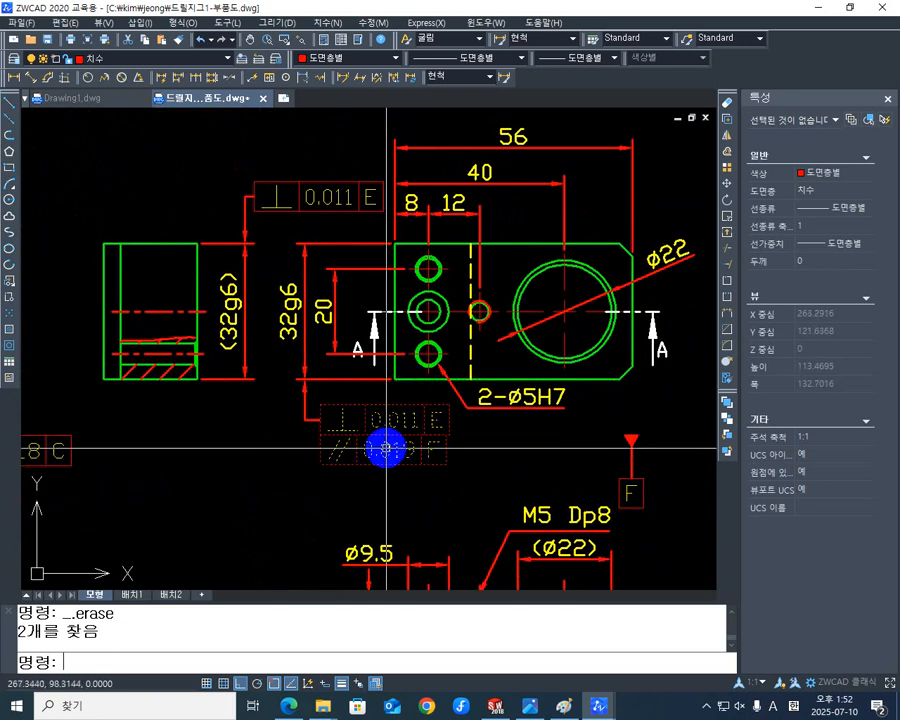
Move the datum F symbol from below the plan view to the lower end of the side view's (32g6) dimension.
middle_drag(411, 430, 405, 428)
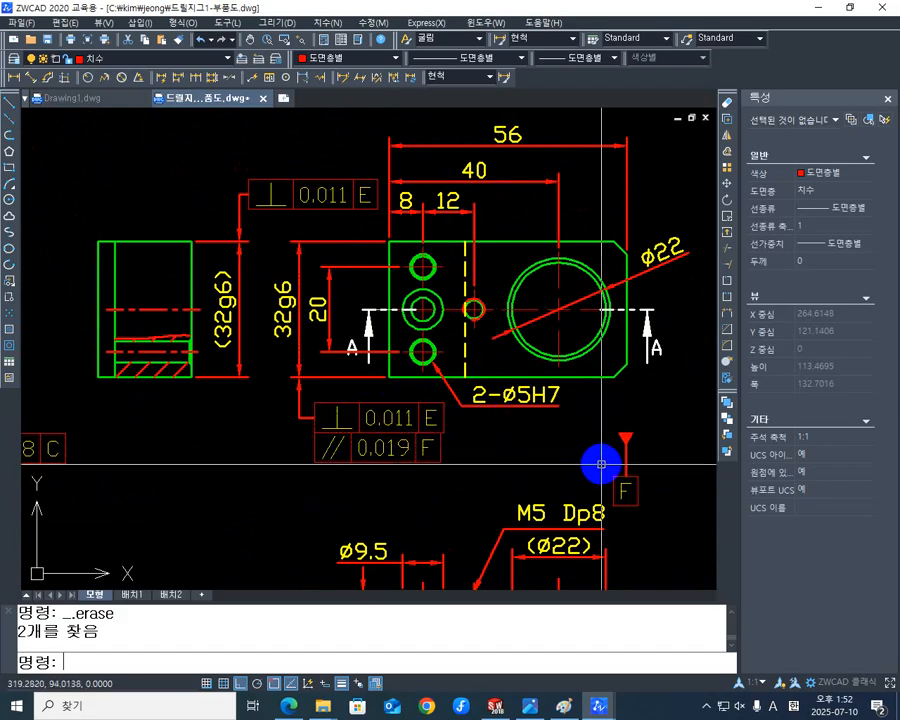
middle_drag(601, 464, 597, 443)
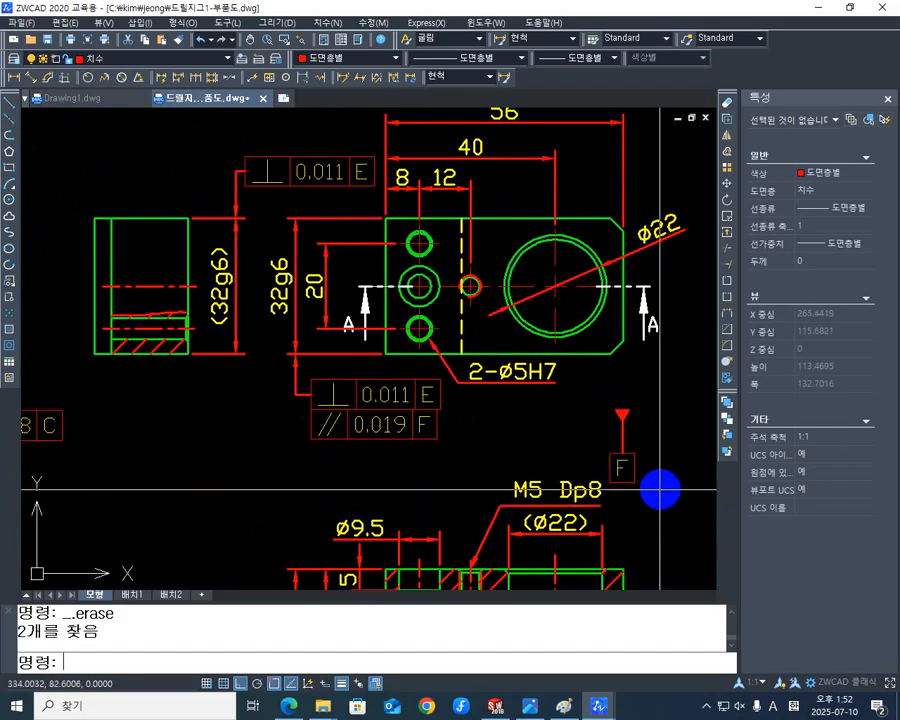
text(m)
key(Return)
click(660, 472)
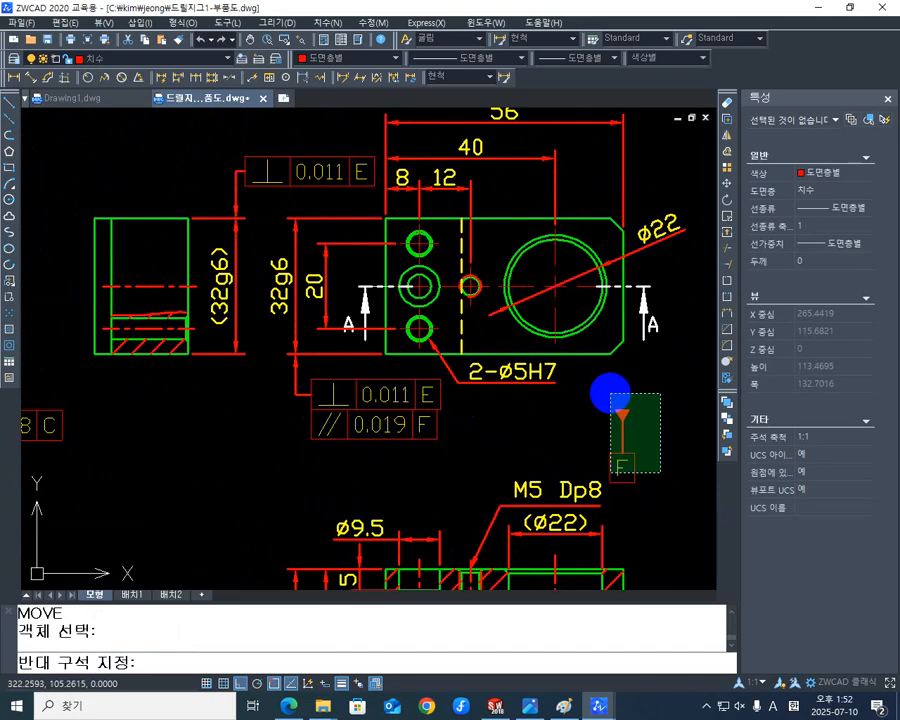
click(611, 394)
key(Return)
click(623, 409)
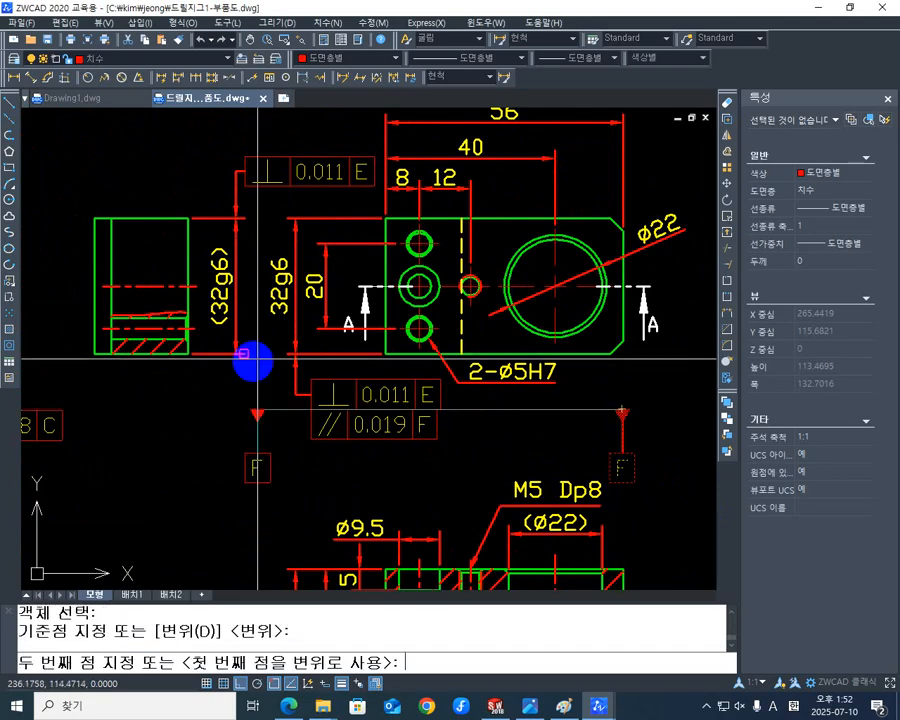
click(237, 355)
middle_drag(263, 440, 273, 418)
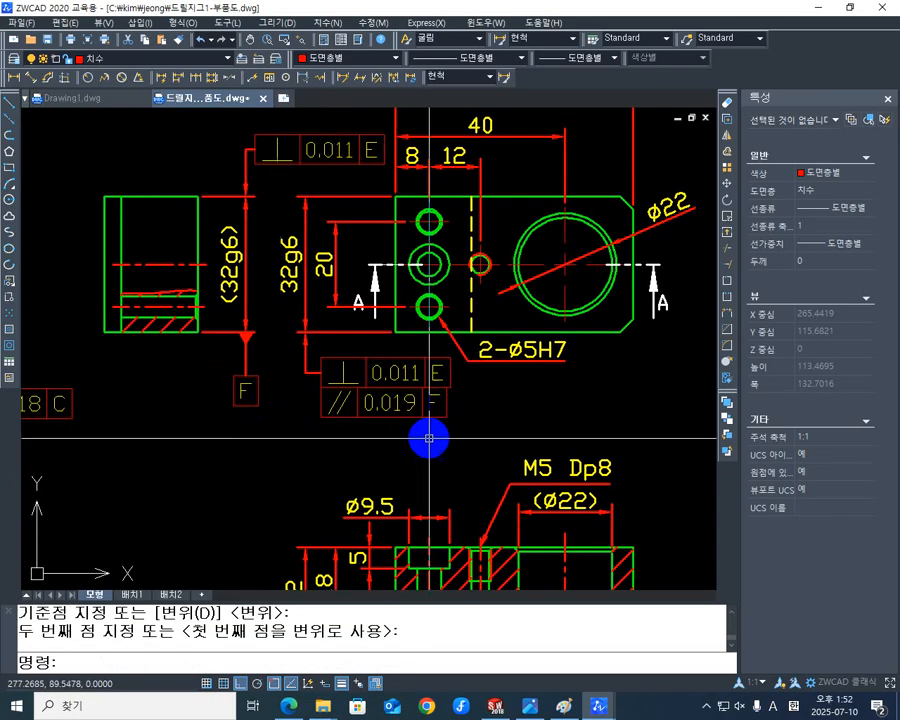
key(Escape)
Change the first row of the 32g6 dimension's tolerance frame to parallelism 0.019 with datum F.
middle_drag(353, 388, 359, 420)
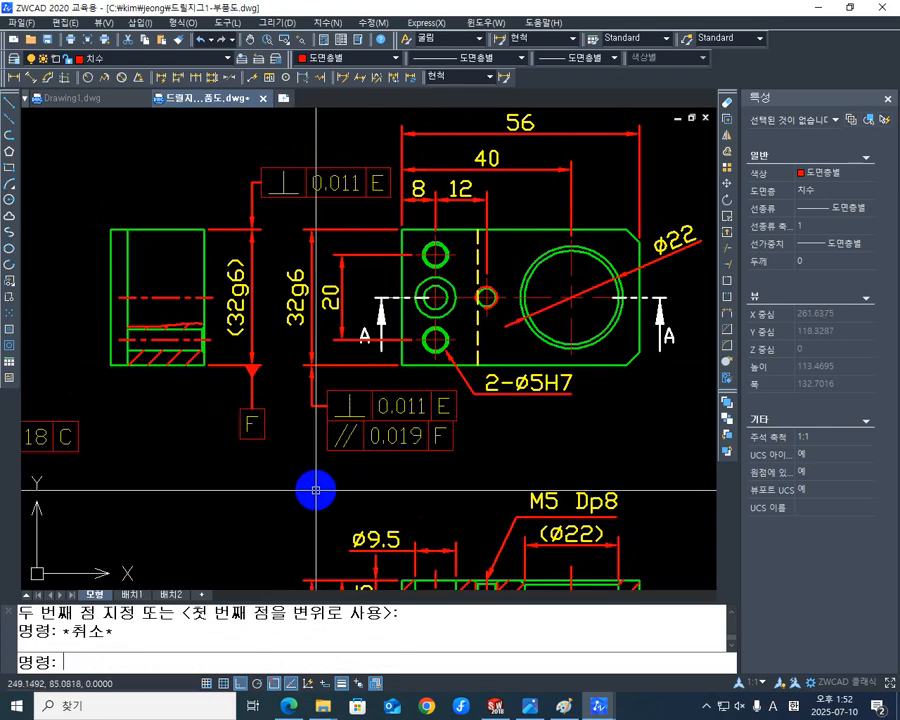
text(ED)
key(Return)
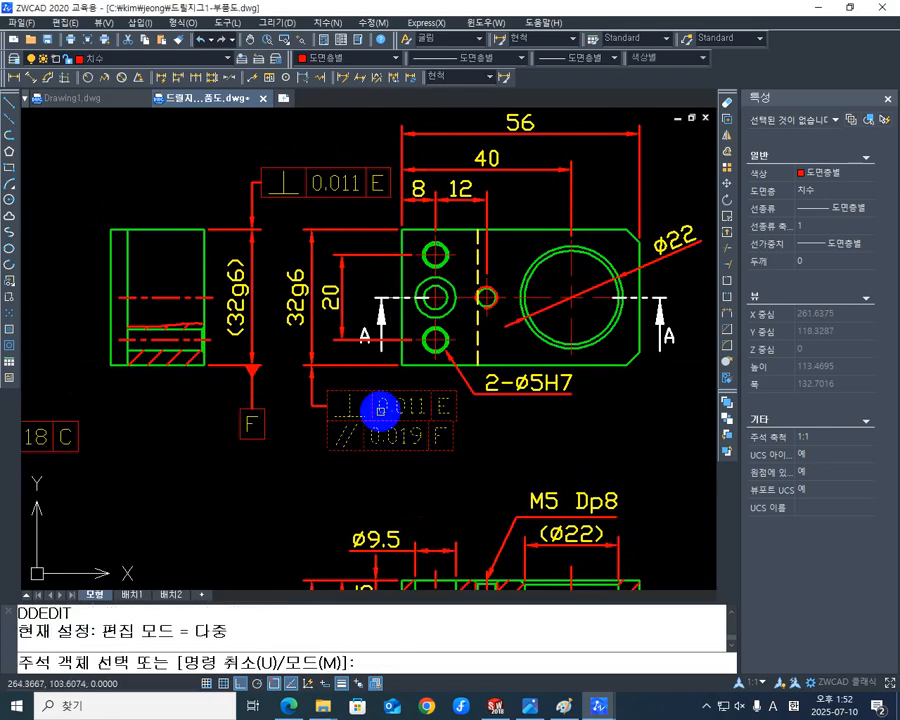
click(373, 414)
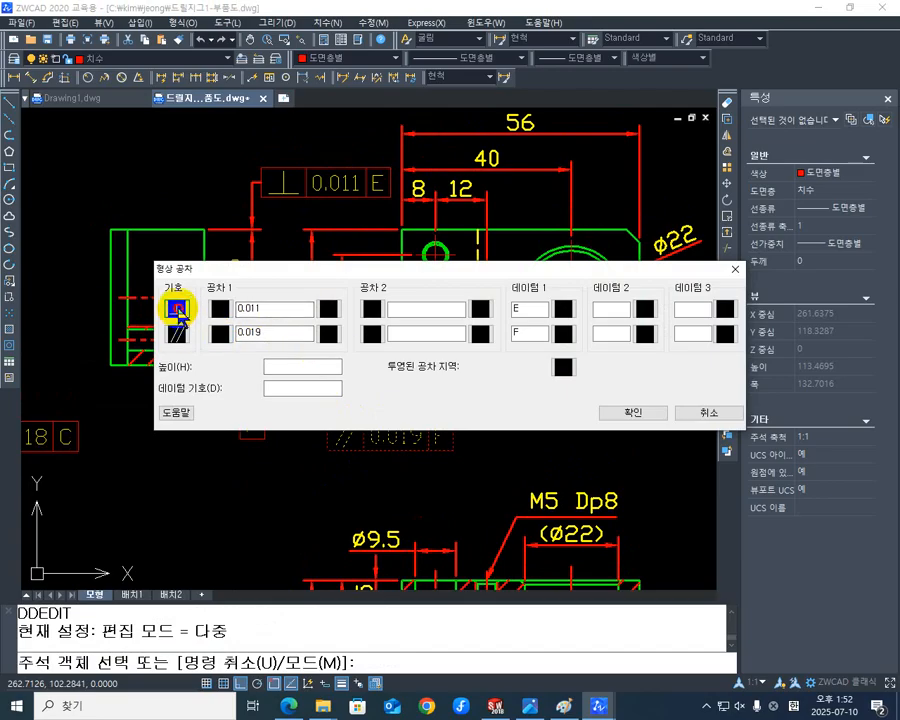
click(177, 309)
click(247, 458)
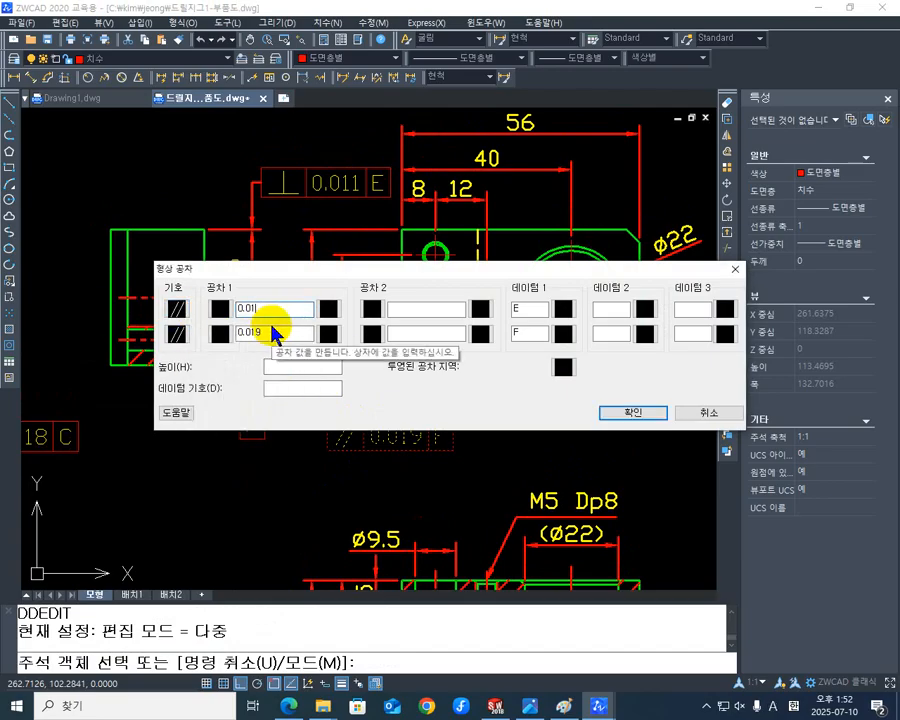
key(BackSpace)
text(9)
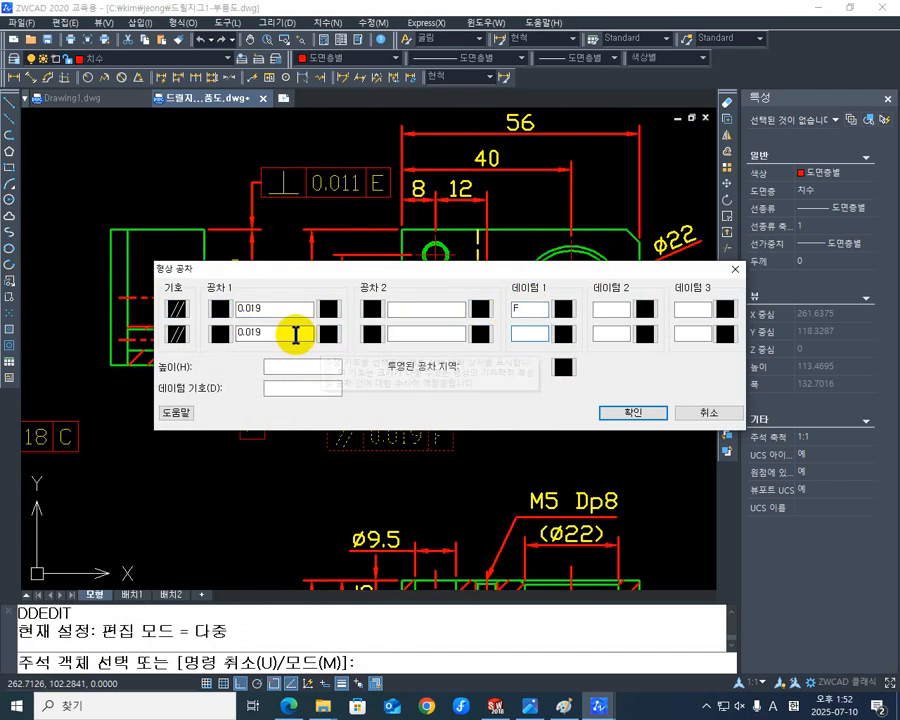
Clear the tolerance value and symbol from the frame's second row and apply the single-row tolerance frame.
double_click(287, 335)
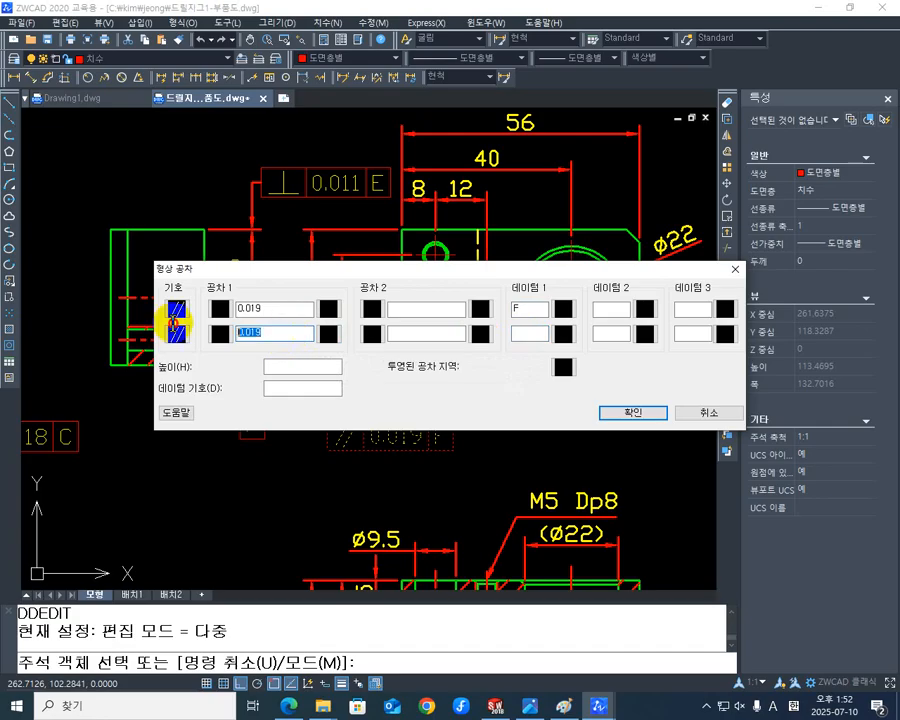
click(178, 334)
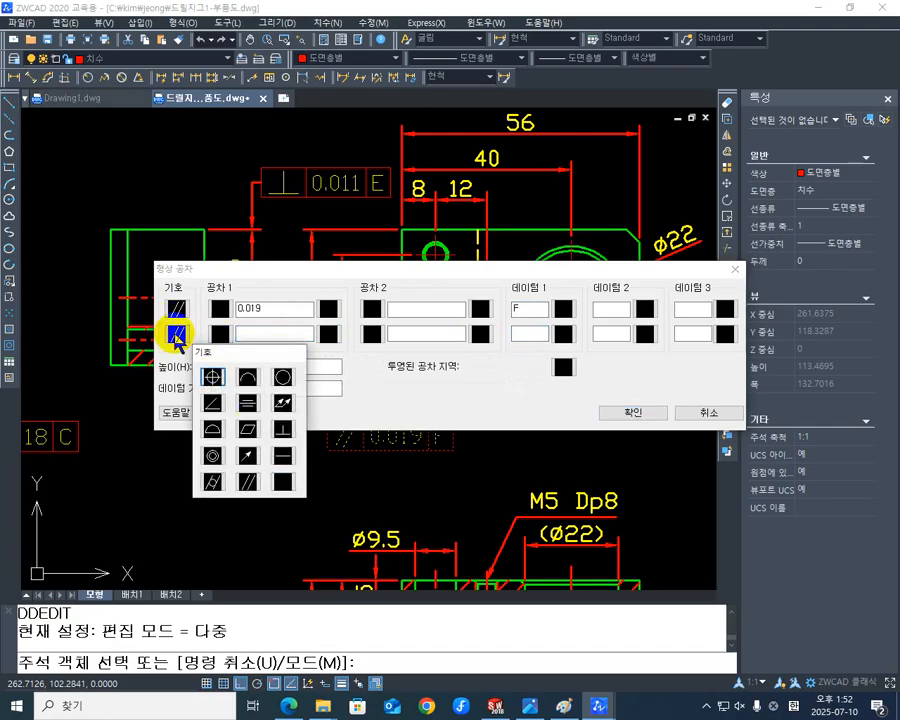
click(288, 484)
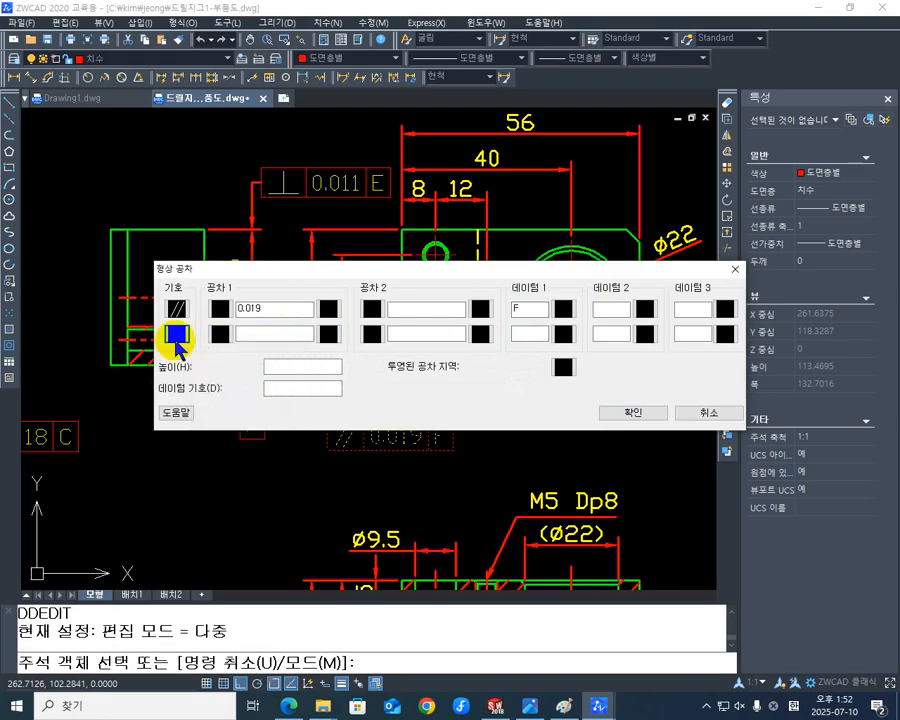
click(628, 412)
middle_drag(541, 404, 360, 434)
middle_drag(202, 444, 344, 394)
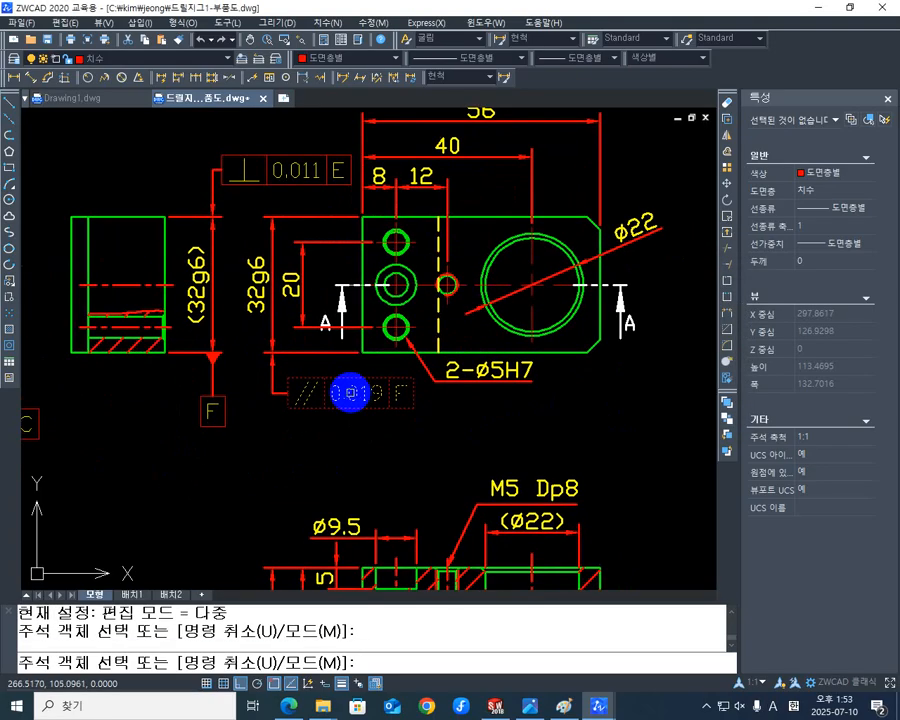
key(Escape)
Examine the datum and tolerance frames around the side and plan views and the dimensions of section A-A.
middle_drag(150, 370, 243, 392)
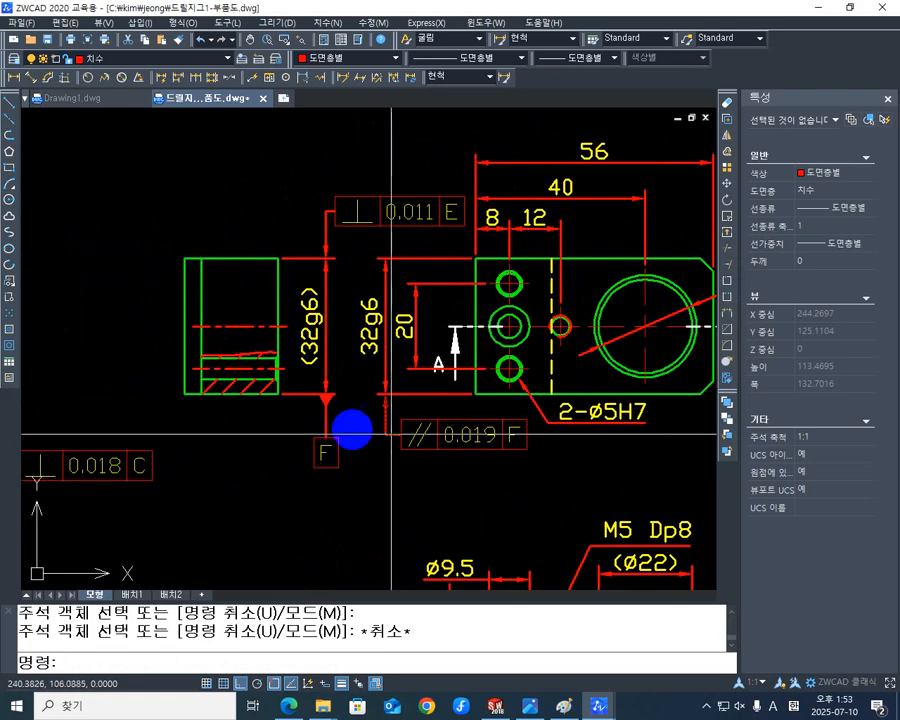
middle_drag(494, 569, 494, 335)
middle_drag(399, 416, 424, 566)
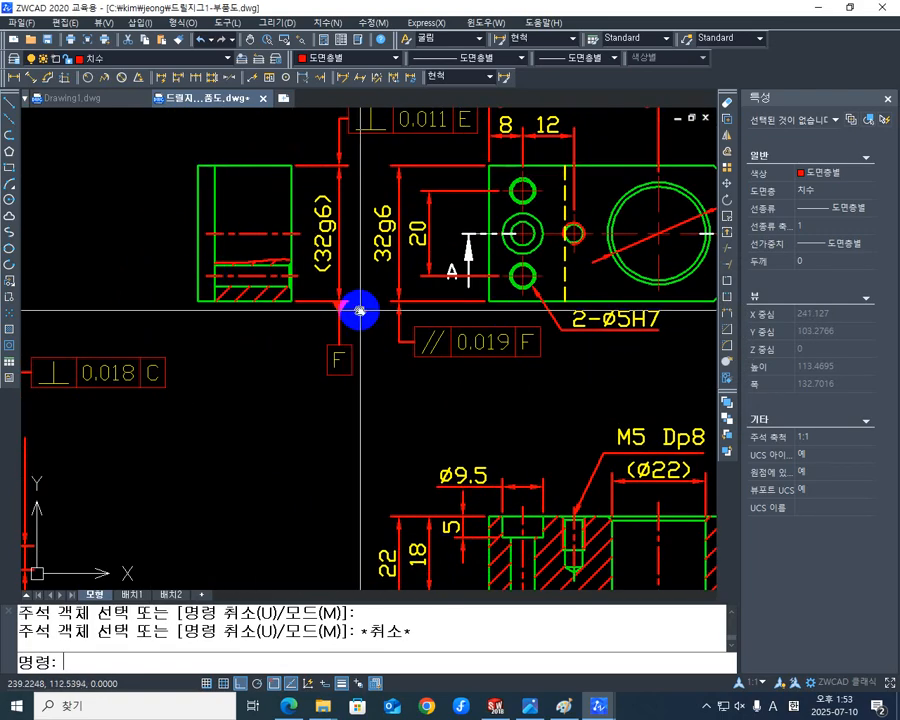
middle_drag(358, 310, 176, 326)
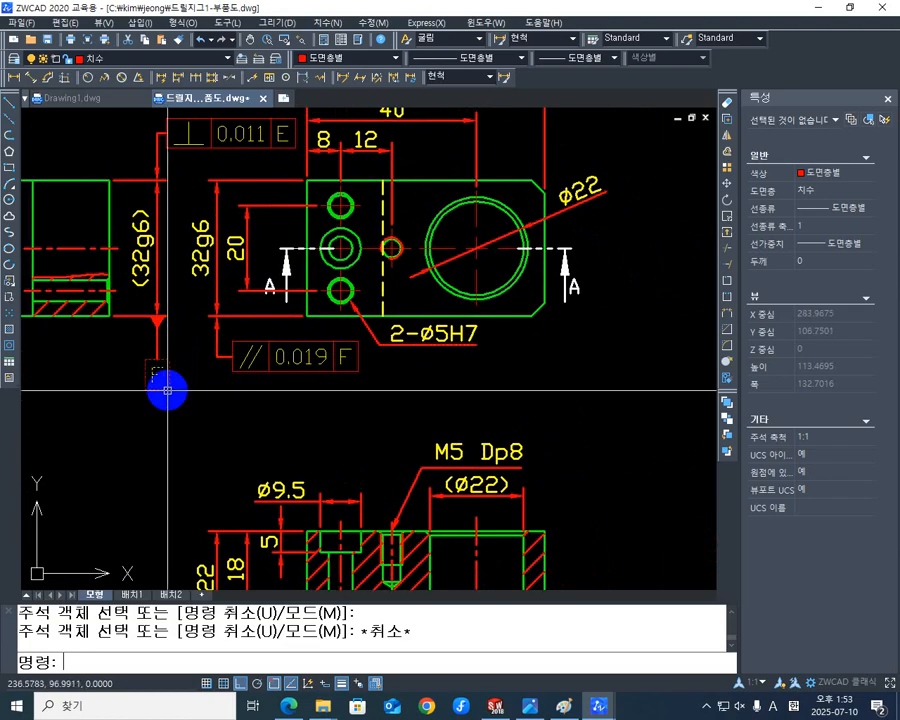
middle_drag(196, 371, 202, 362)
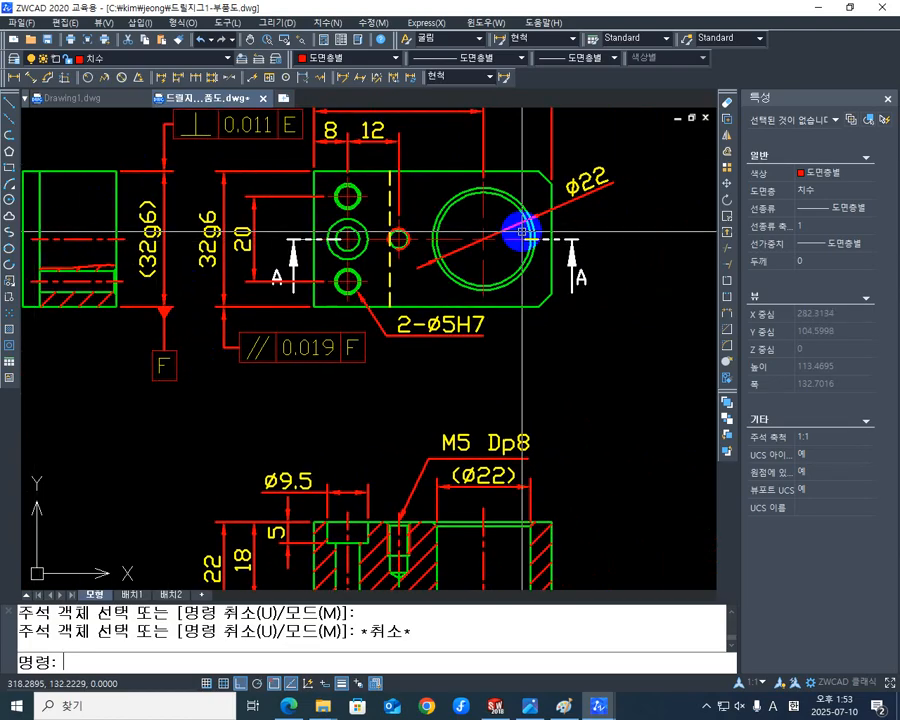
middle_drag(516, 245, 504, 285)
mouse_move(365, 386)
middle_down()
mouse_move(390, 420)
mouse_move(298, 437)
middle_up()
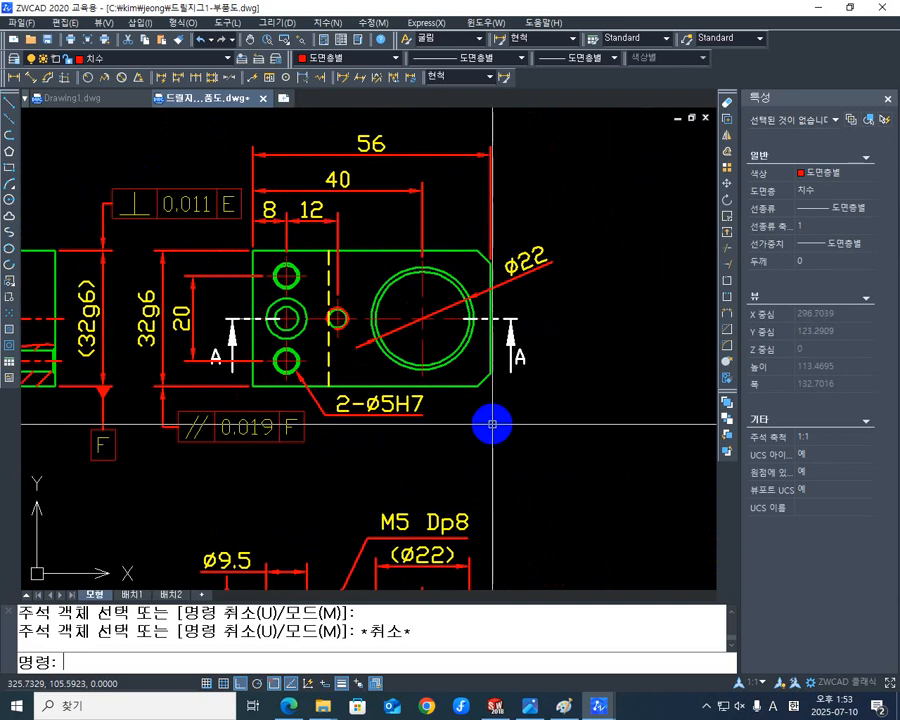
mouse_move(475, 404)
middle_down()
mouse_move(430, 207)
mouse_move(388, 221)
middle_up()
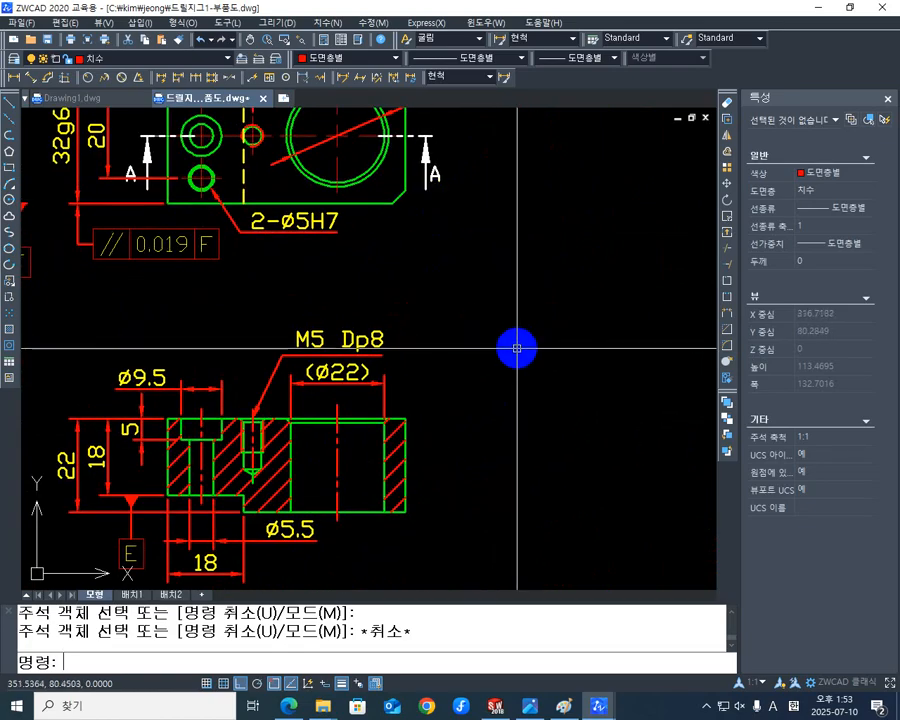
middle_drag(482, 364, 494, 308)
middle_drag(378, 414, 480, 390)
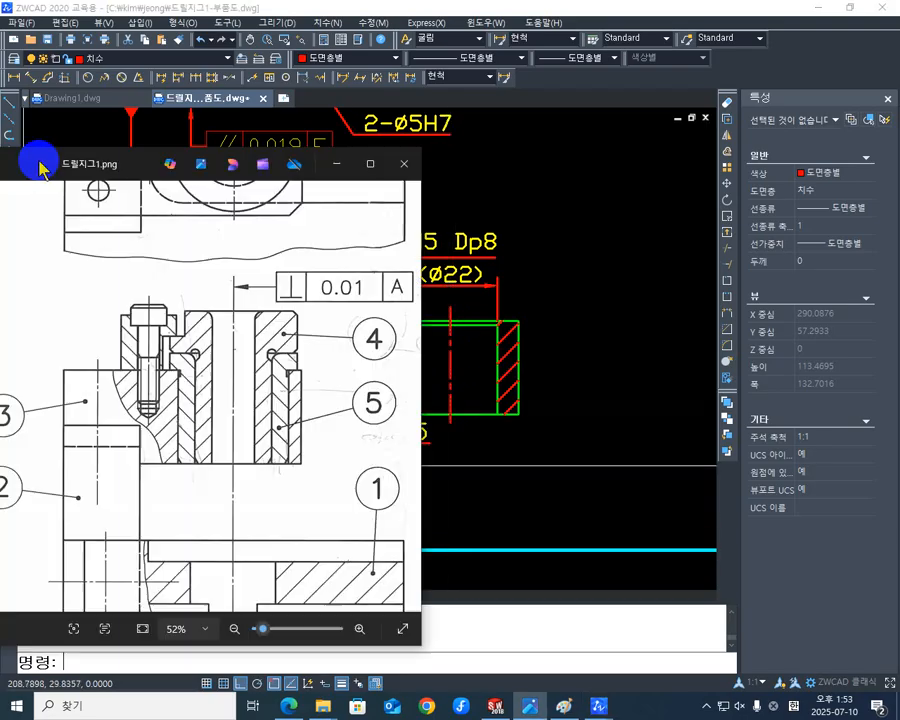
Check the assembly image 드릴지그1.png for the bushing hole's geometric tolerance and compare it with the large bore in section A-A.
drag(38, 158, 372, 117)
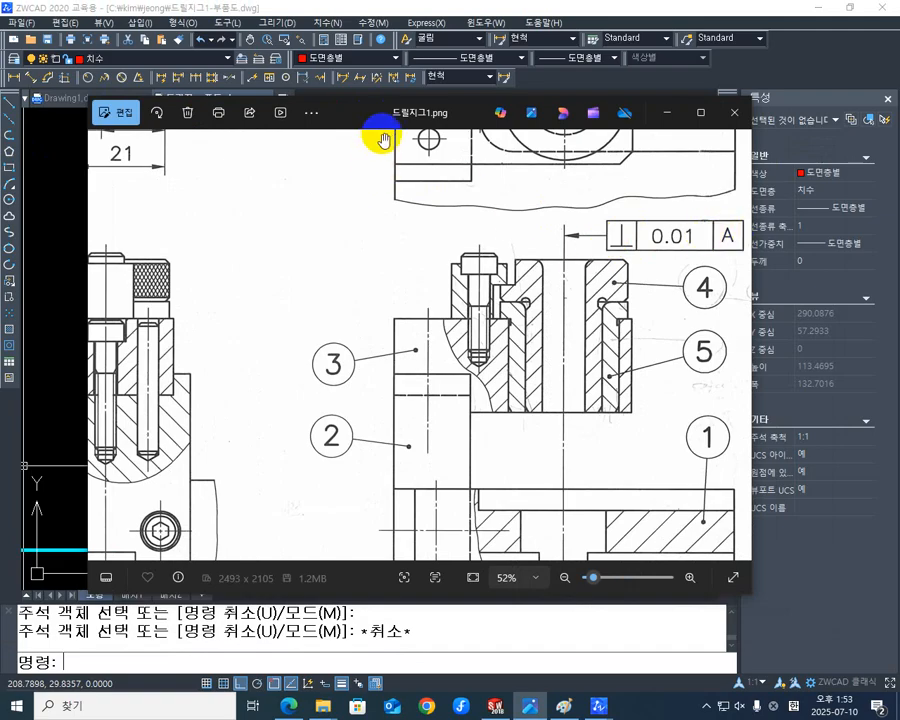
drag(393, 118, 0, 114)
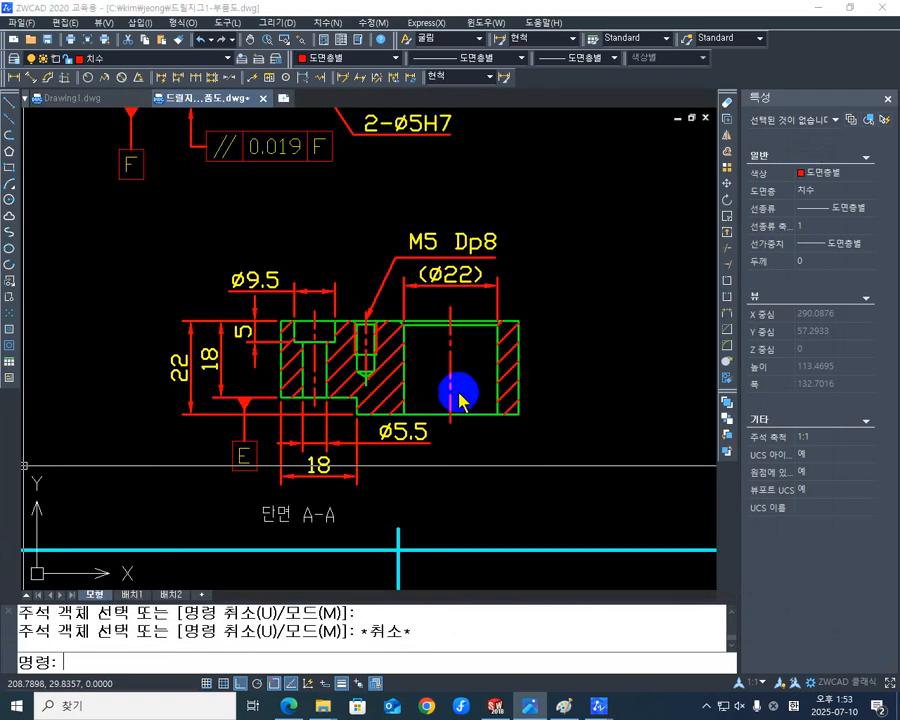
mouse_move(577, 386)
middle_down()
mouse_move(421, 364)
mouse_move(592, 336)
mouse_move(527, 338)
middle_up()
scroll(421, 363, down, 1)
scroll(406, 349, up, 1)
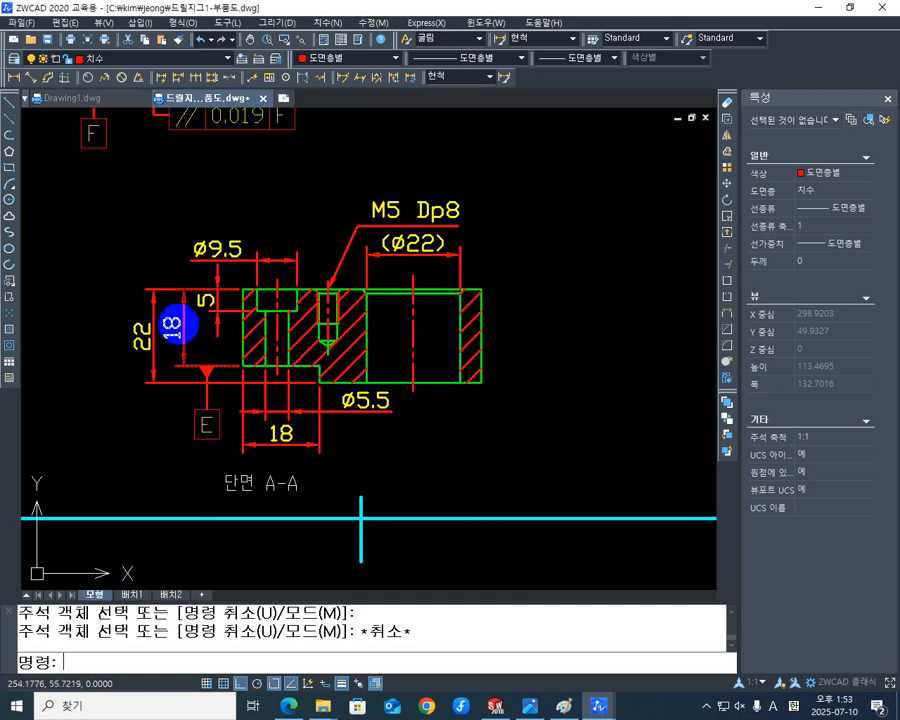
mouse_move(538, 346)
middle_down()
mouse_move(546, 365)
mouse_move(552, 360)
mouse_move(542, 352)
middle_up()
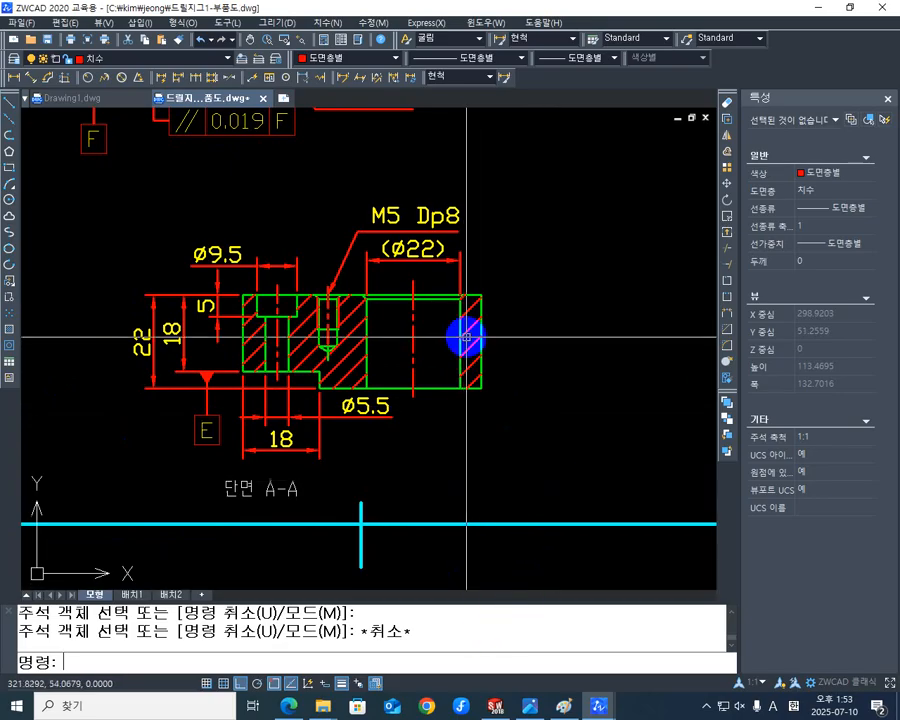
middle_drag(466, 337, 500, 383)
middle_drag(584, 398, 514, 388)
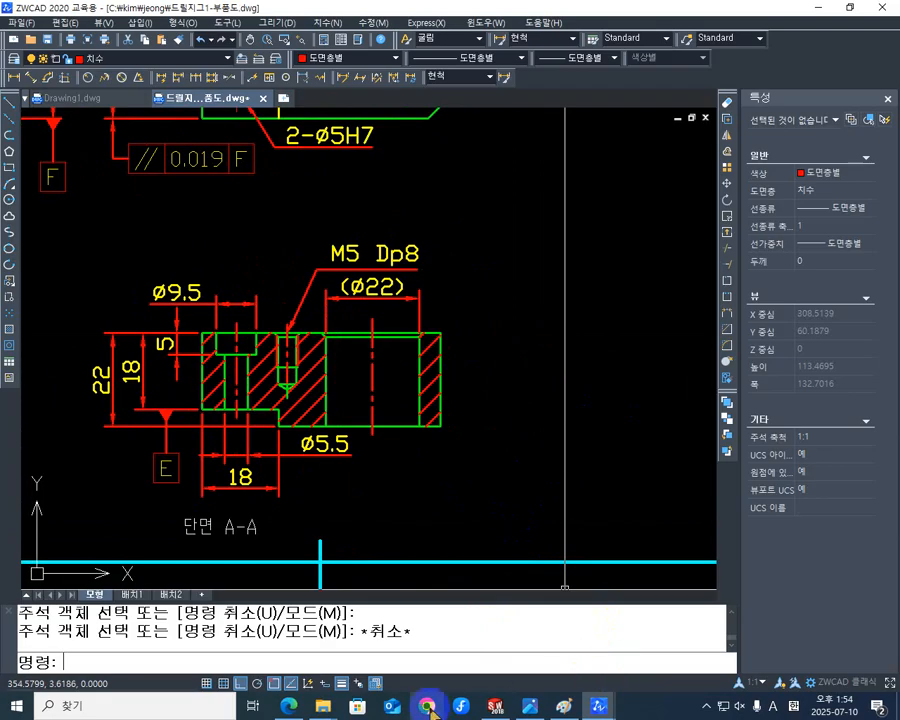
mouse_move(534, 708)
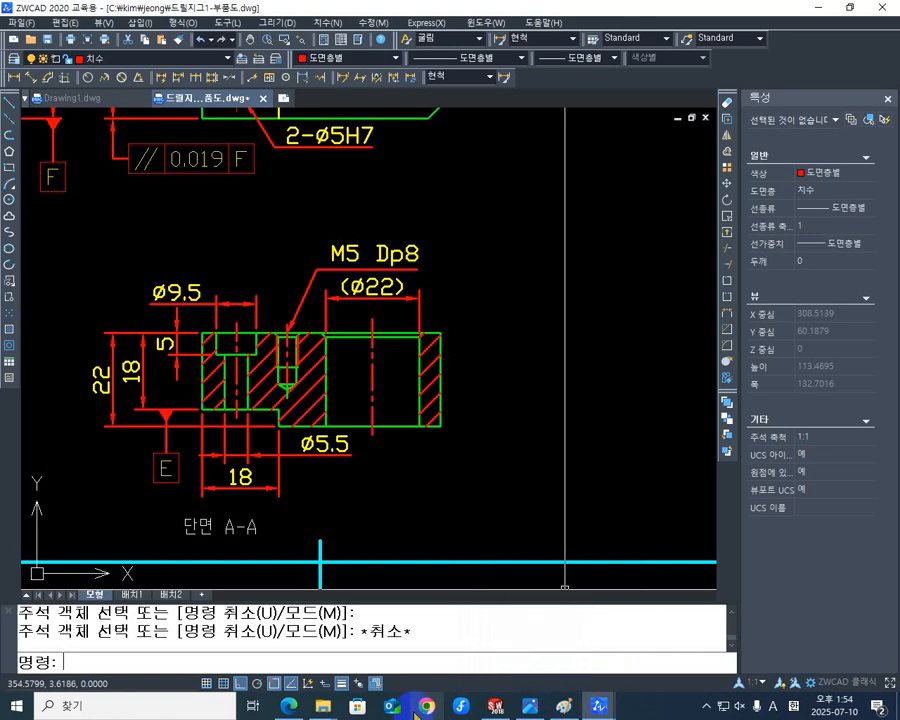
click(476, 442)
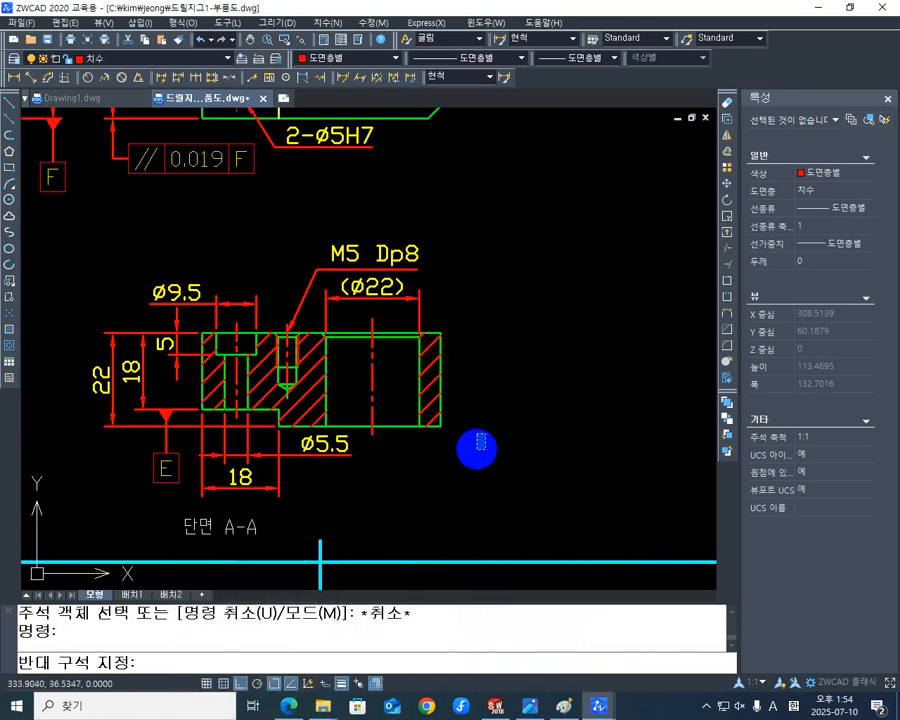
key(Return)
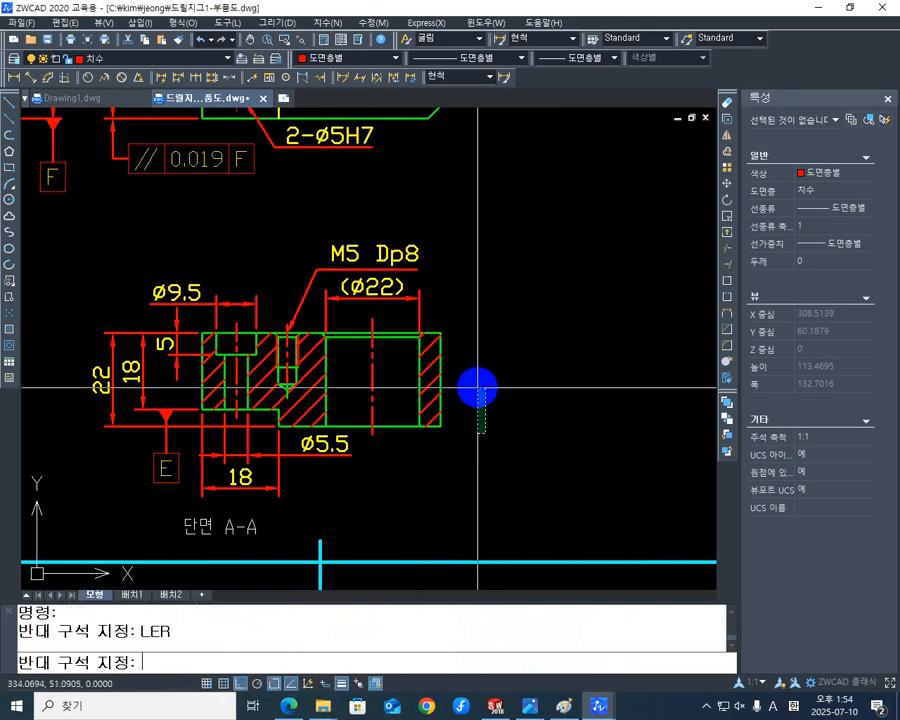
click(493, 465)
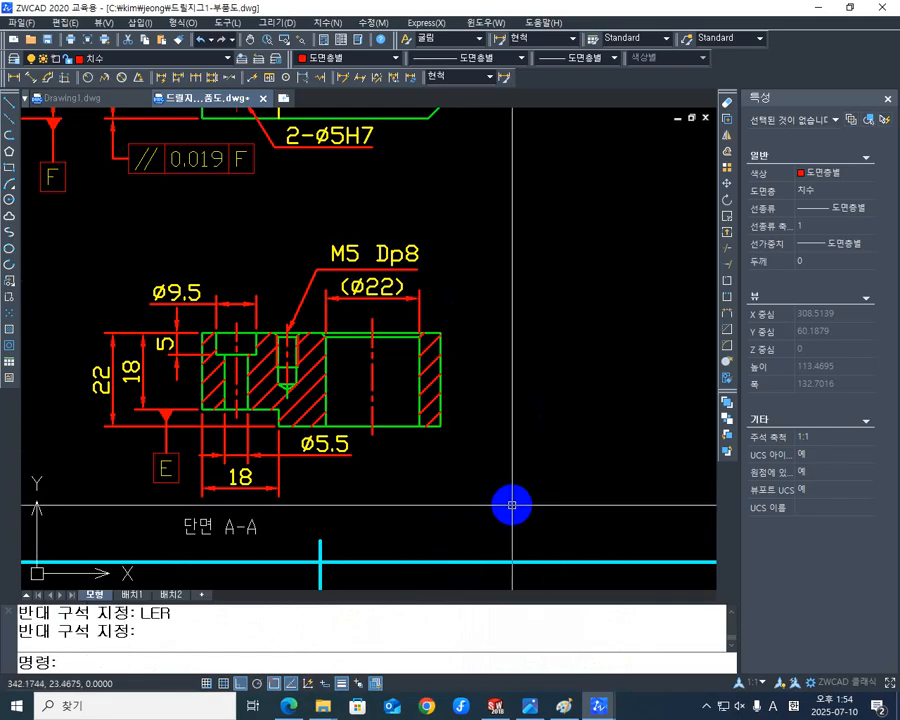
Draw a horizontal quick leader for a tolerance frame outward from the right arrowhead of section A-A's (ø22) dimension.
text(L)
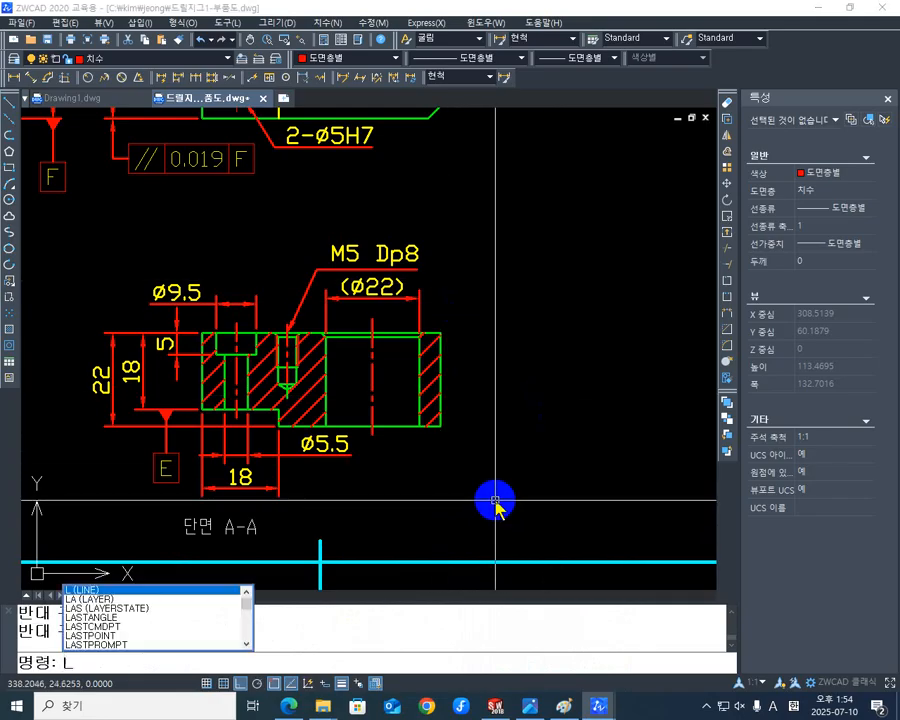
text(E)
key(Return)
scroll(432, 307, up, 3)
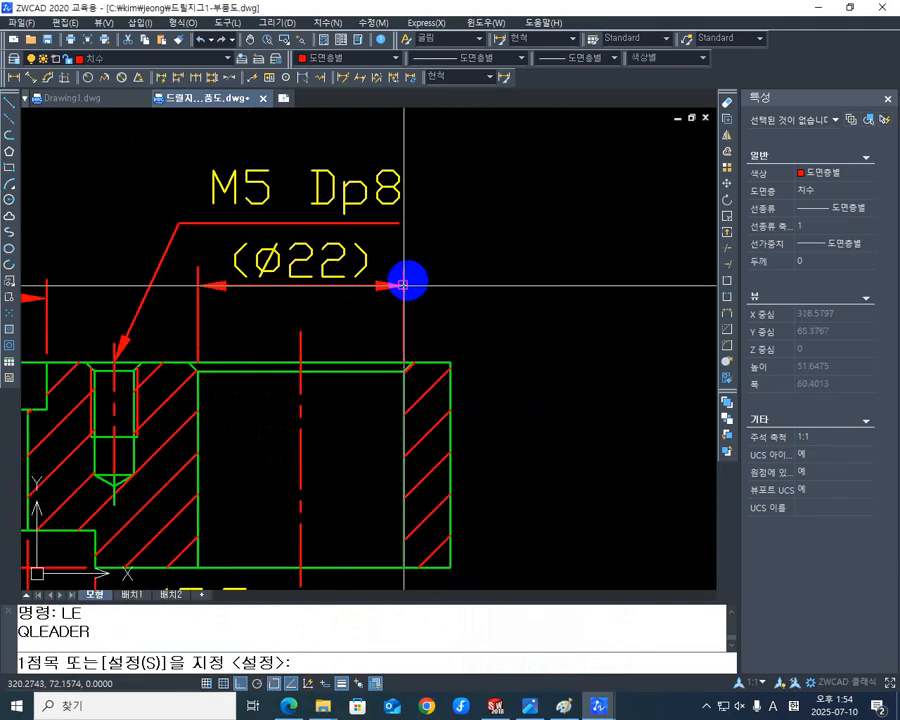
click(403, 285)
click(490, 297)
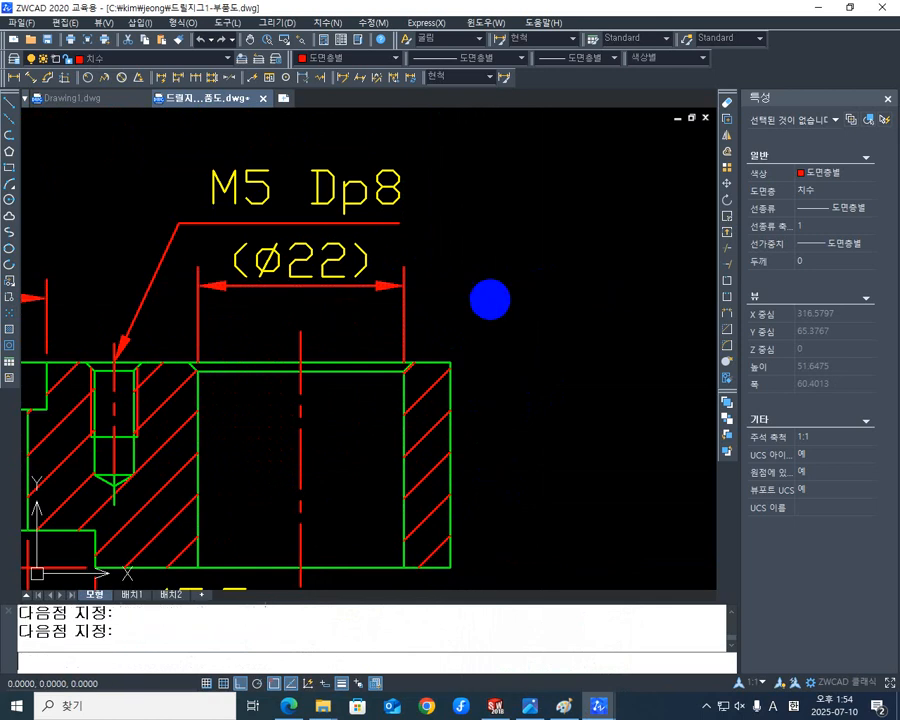
key(Return)
Set the tolerance frame's symbol to perpendicularity and its first datum to E.
click(176, 309)
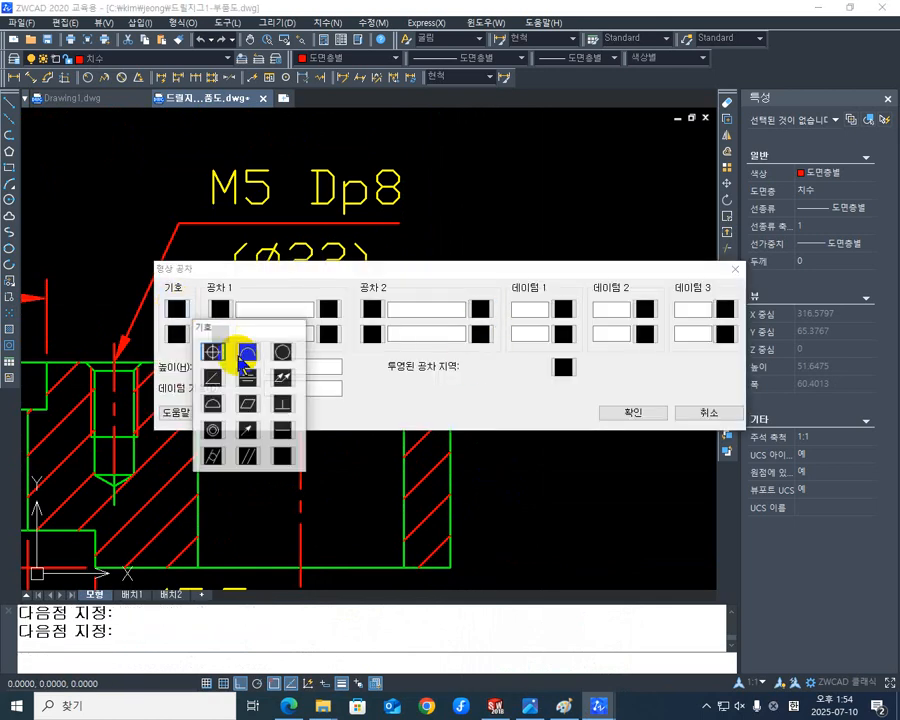
click(281, 405)
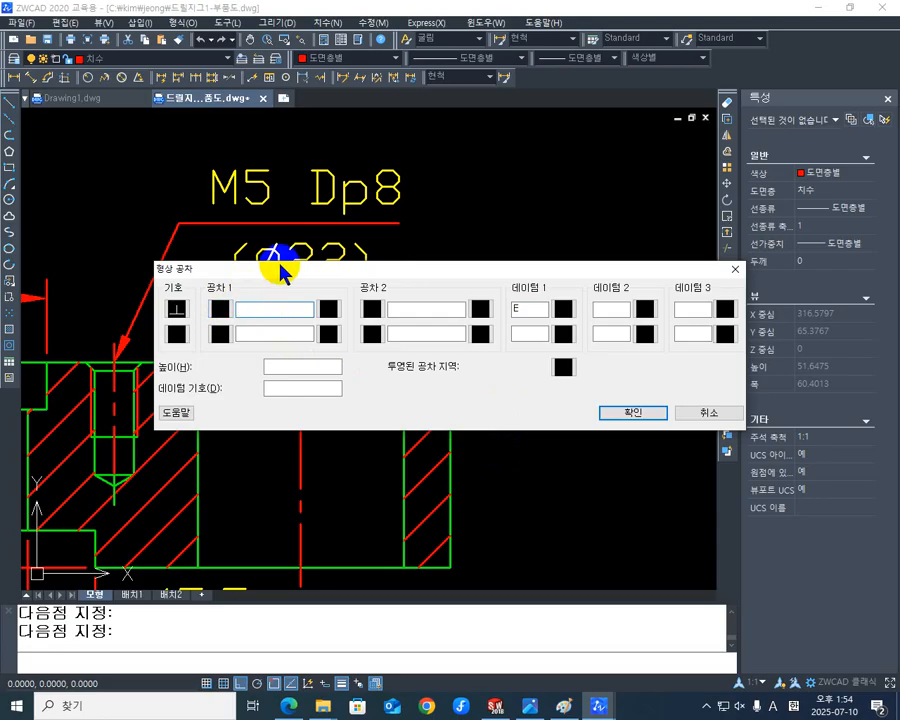
drag(290, 268, 346, 256)
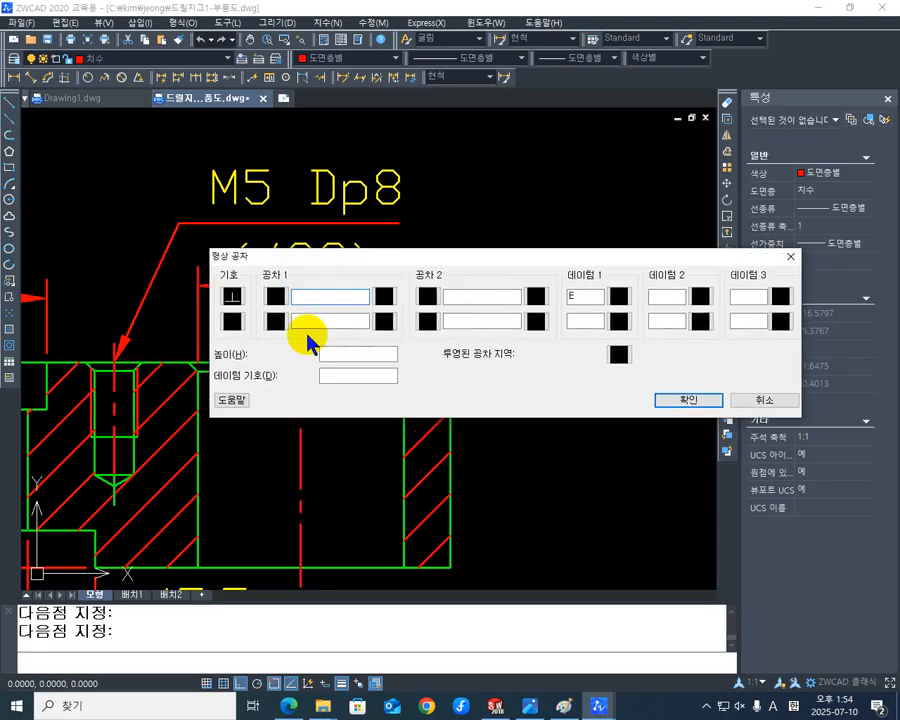
Look up the IT7 value for the 18–30 mm range in the KS standards PDF, then enter 0.021 and apply the tolerance frame.
click(291, 707)
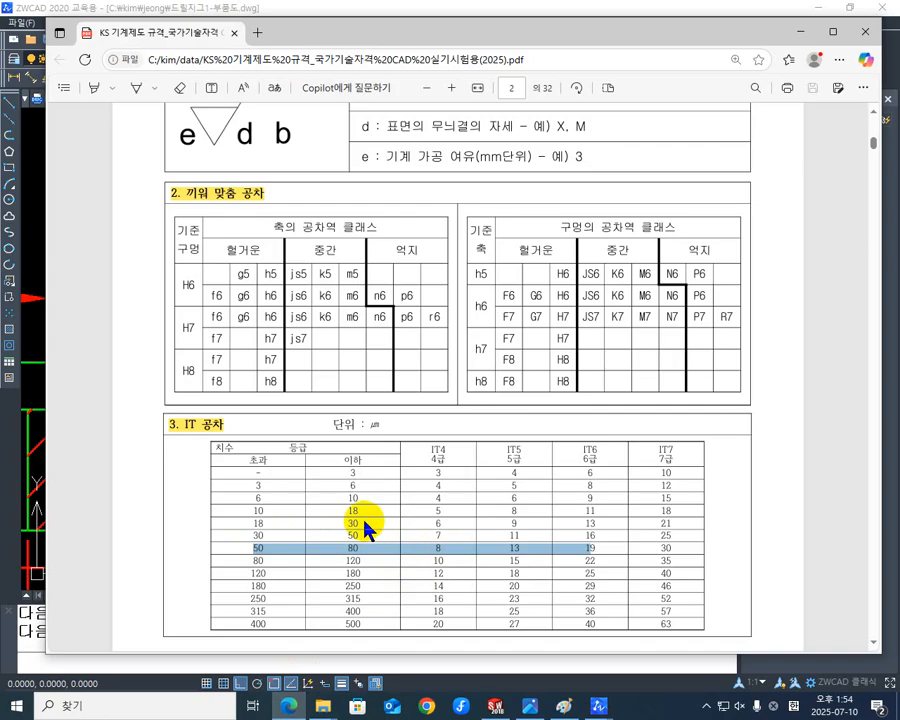
drag(248, 524, 641, 526)
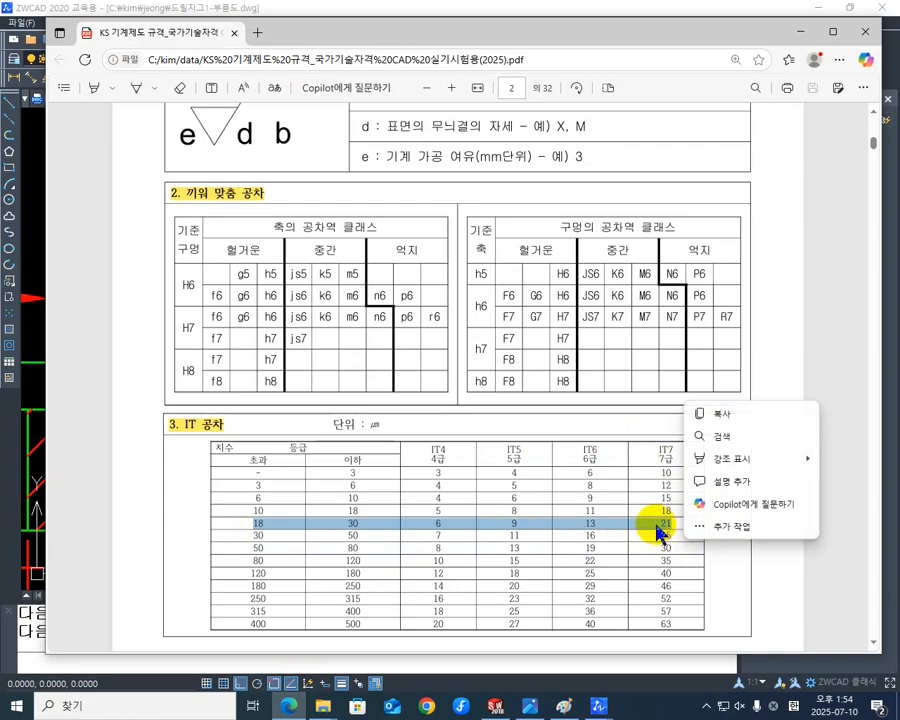
click(803, 33)
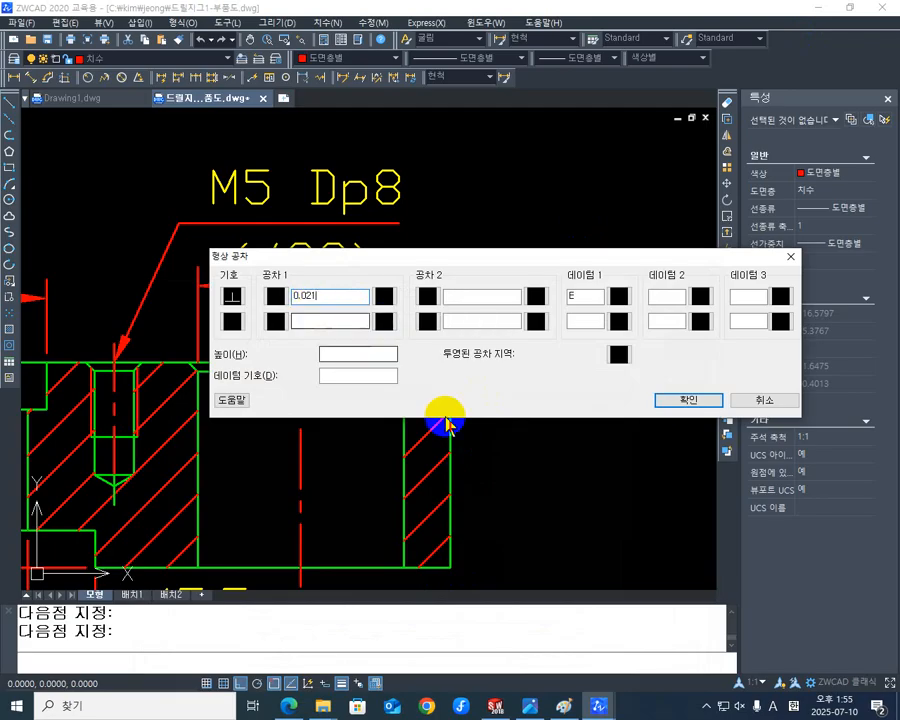
click(705, 405)
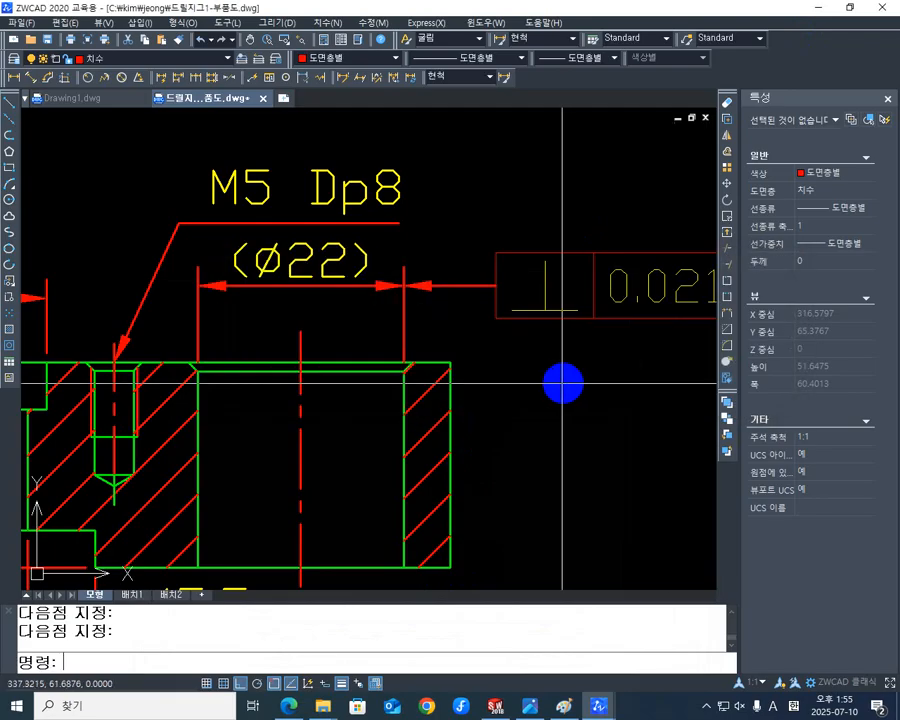
Edit the section view's (ø22) dimension text to read (ø22H7).
middle_drag(534, 401, 444, 440)
scroll(285, 416, down, 3)
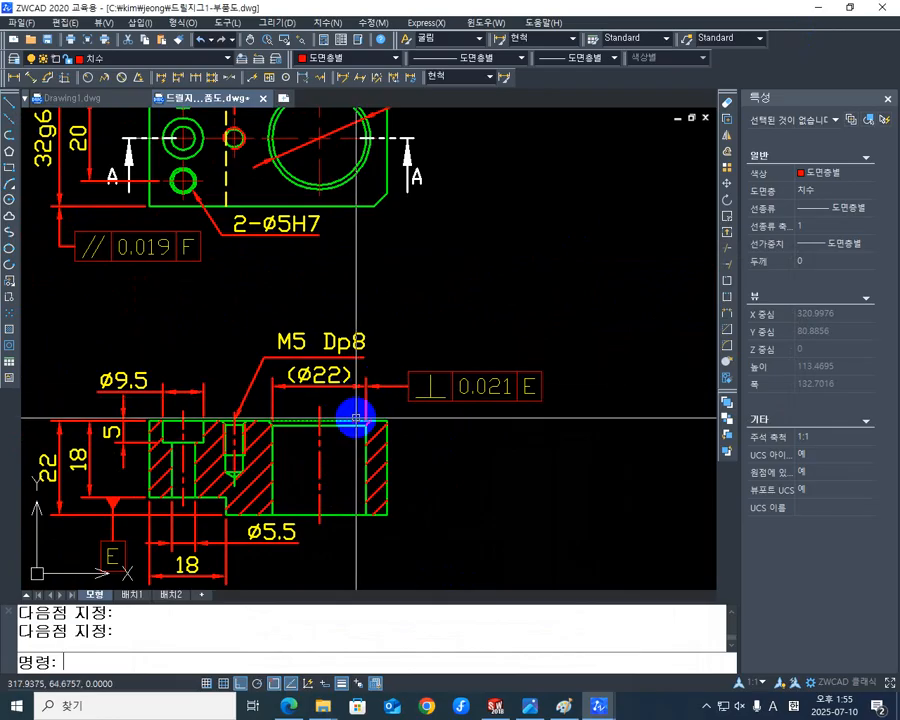
text(ED)
key(Return)
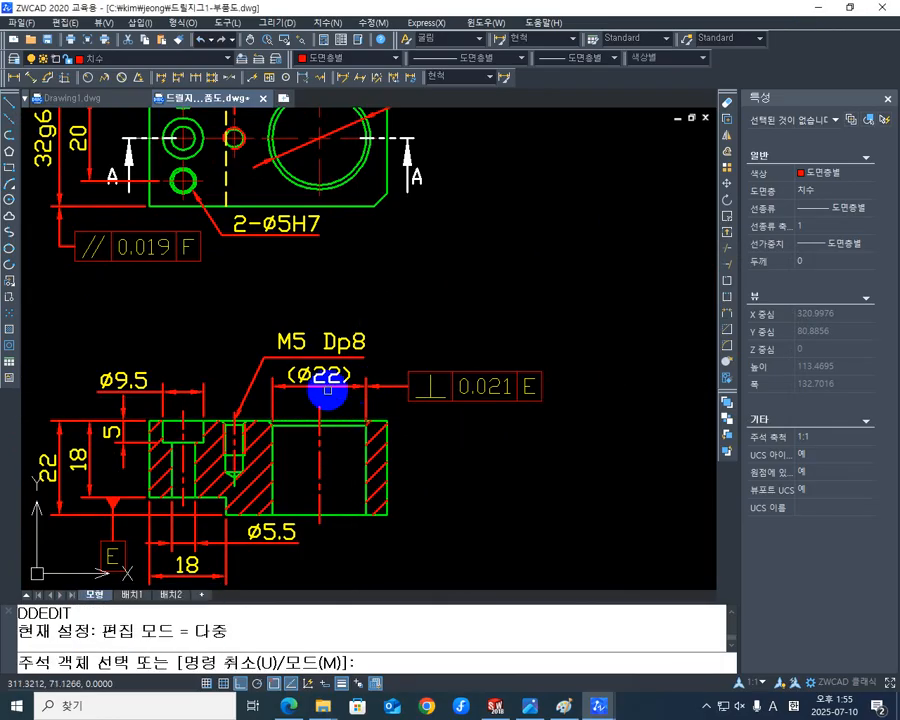
click(339, 376)
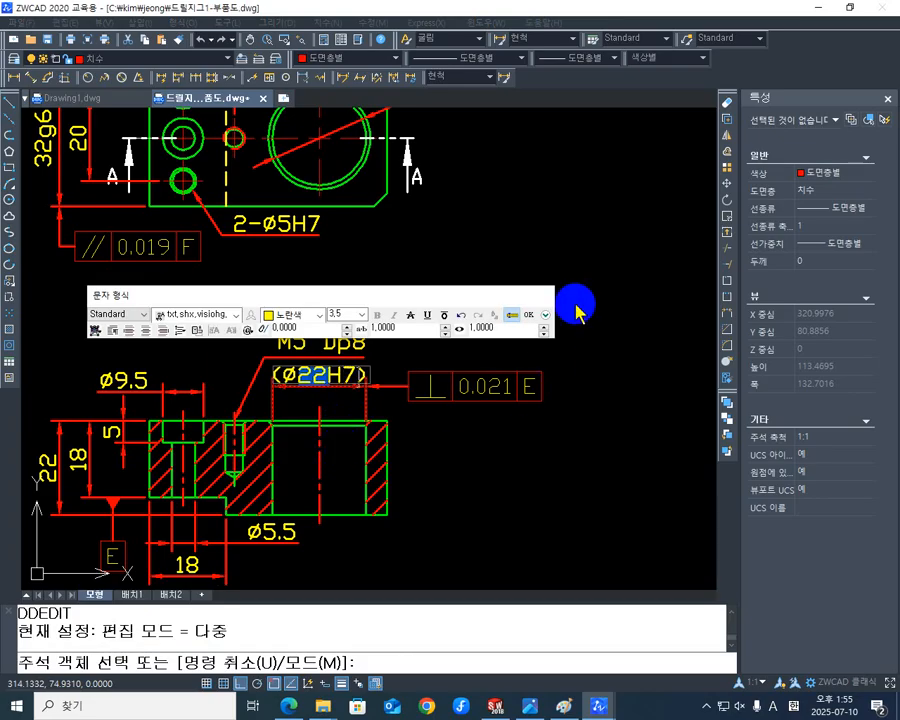
click(533, 320)
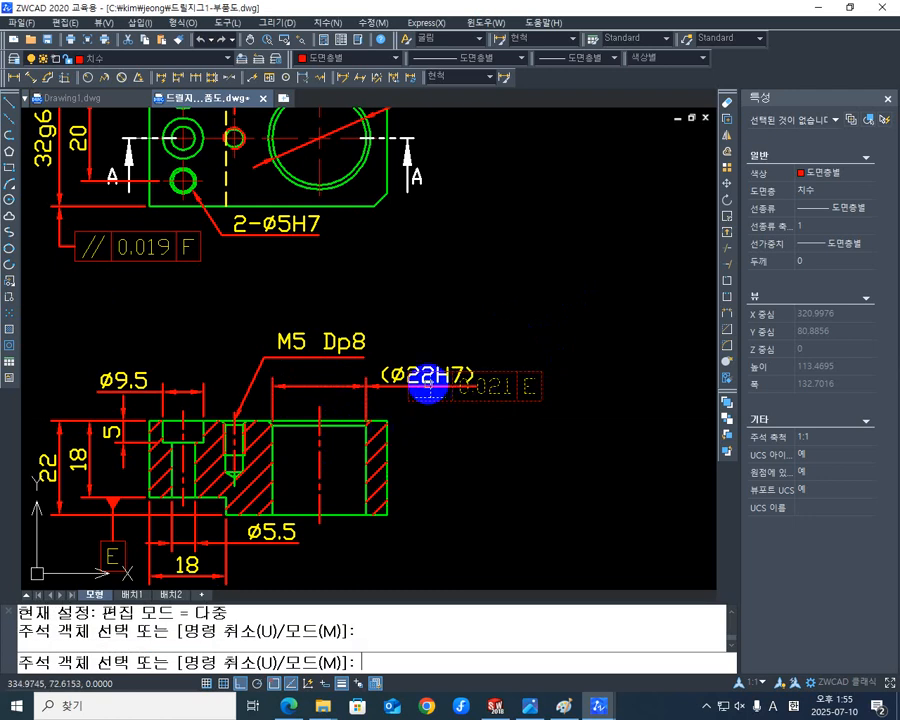
key(Escape)
Move the (ø22H7) text back to the middle of its dimension line, clear of the perpendicularity frame.
scroll(428, 390, up, 4)
click(538, 437)
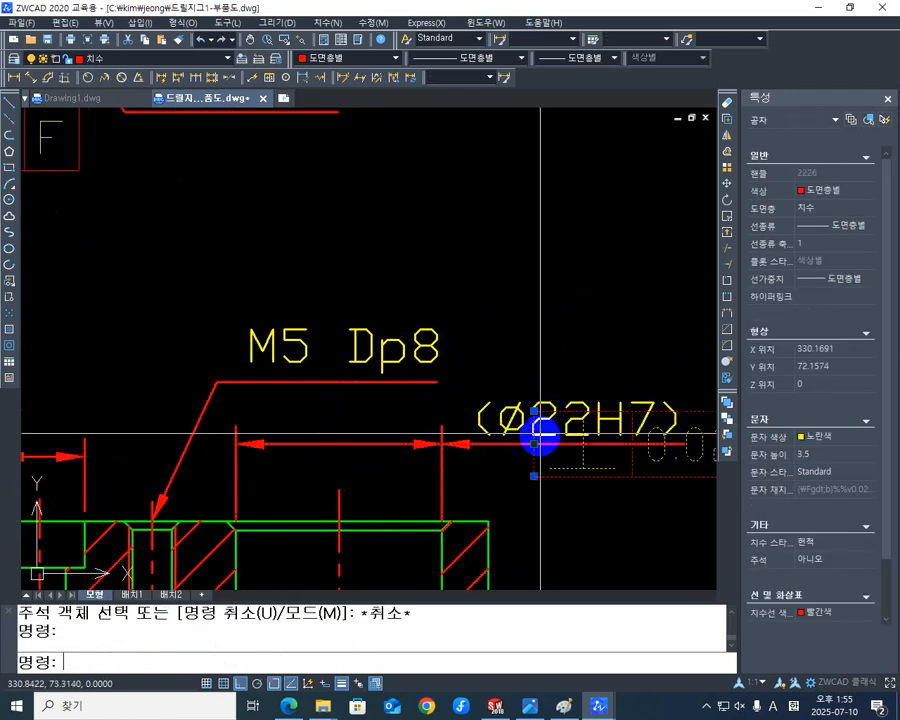
middle_drag(597, 430, 468, 542)
key(Escape)
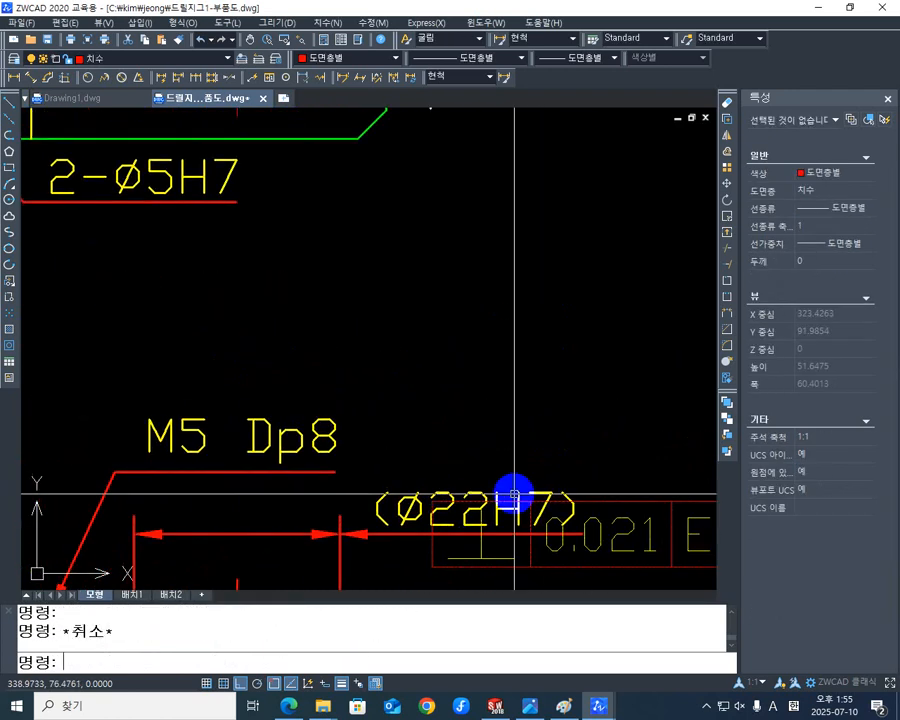
click(478, 494)
click(476, 509)
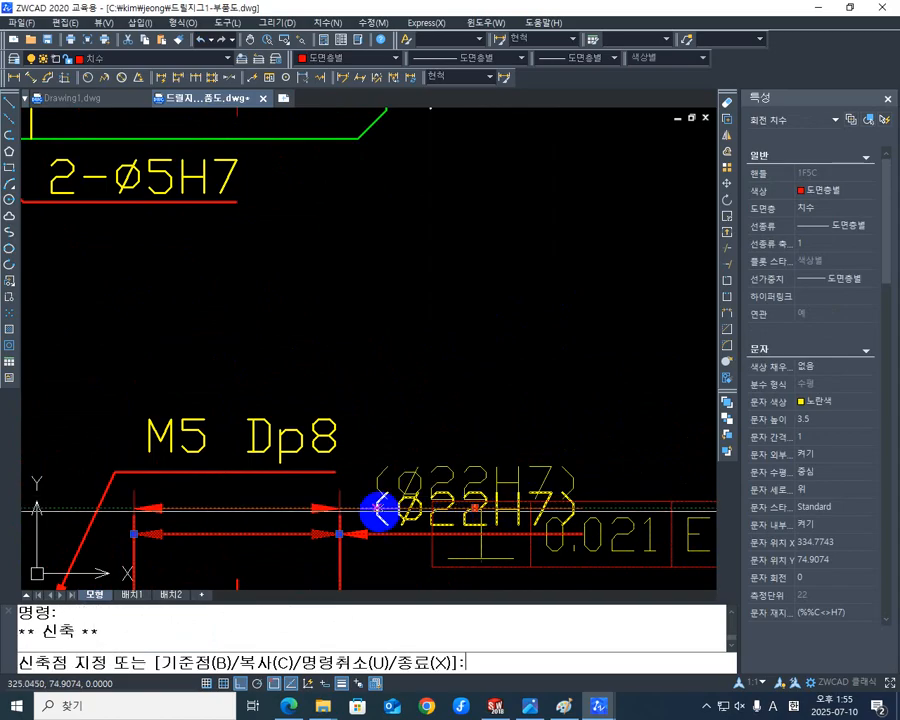
click(235, 530)
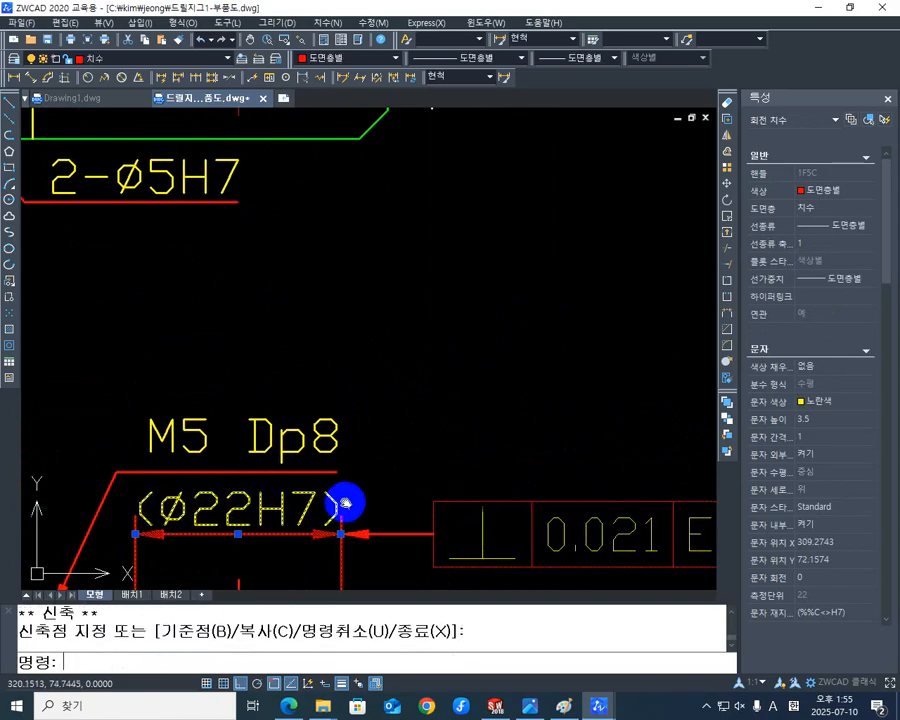
middle_drag(289, 547, 344, 456)
key(Escape)
scroll(350, 456, down, 3)
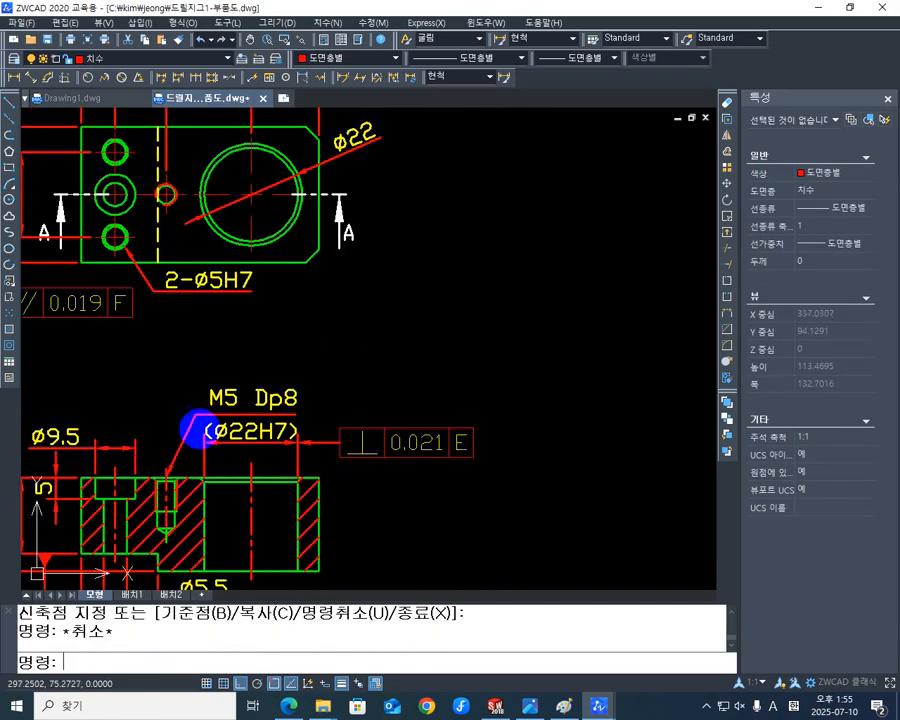
Examine section A-A's stepped underside, its 18 dimensions and datum E to decide where another geometric tolerance is needed.
scroll(405, 458, down, 2)
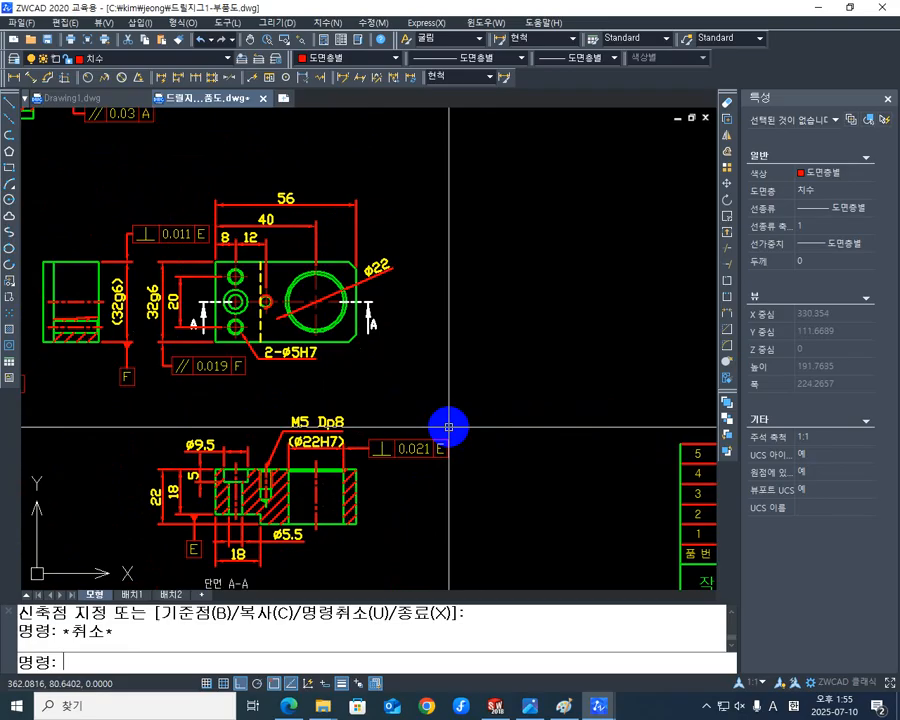
scroll(400, 405, down, 4)
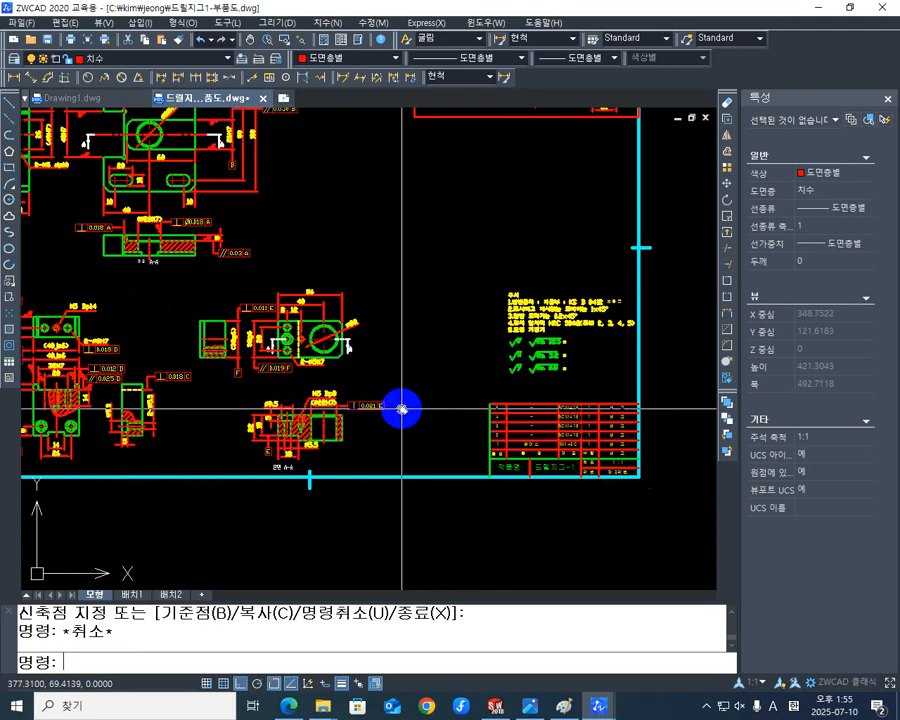
mouse_move(397, 523)
middle_down()
mouse_move(458, 382)
mouse_move(464, 420)
mouse_move(431, 464)
mouse_move(373, 504)
mouse_move(257, 462)
mouse_move(257, 416)
mouse_move(338, 482)
mouse_move(354, 517)
mouse_move(448, 464)
middle_up()
scroll(431, 464, up, 5)
scroll(362, 565, up, 2)
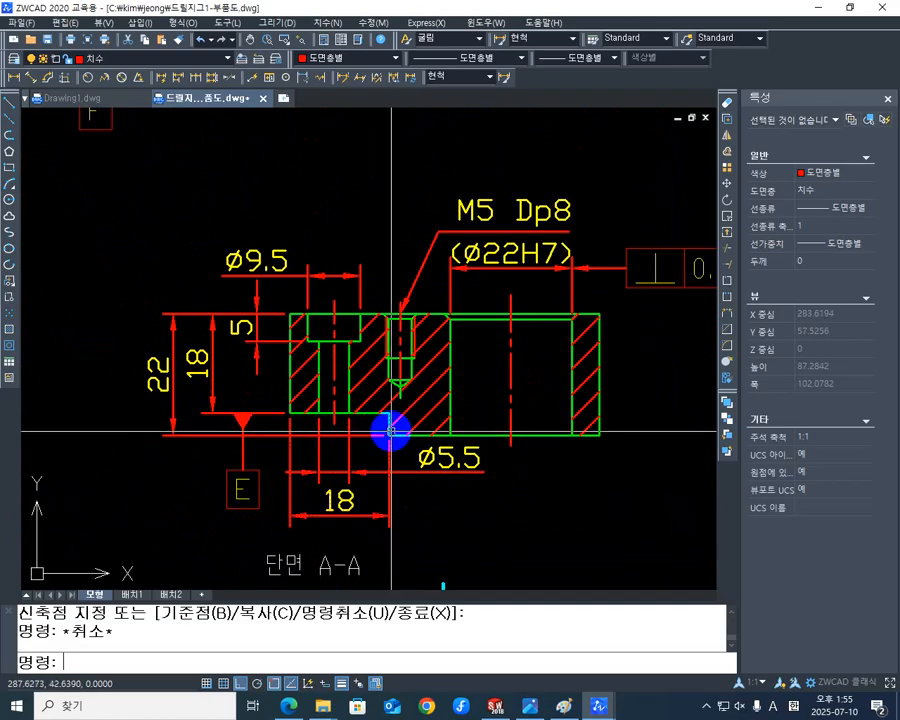
middle_drag(388, 427, 426, 421)
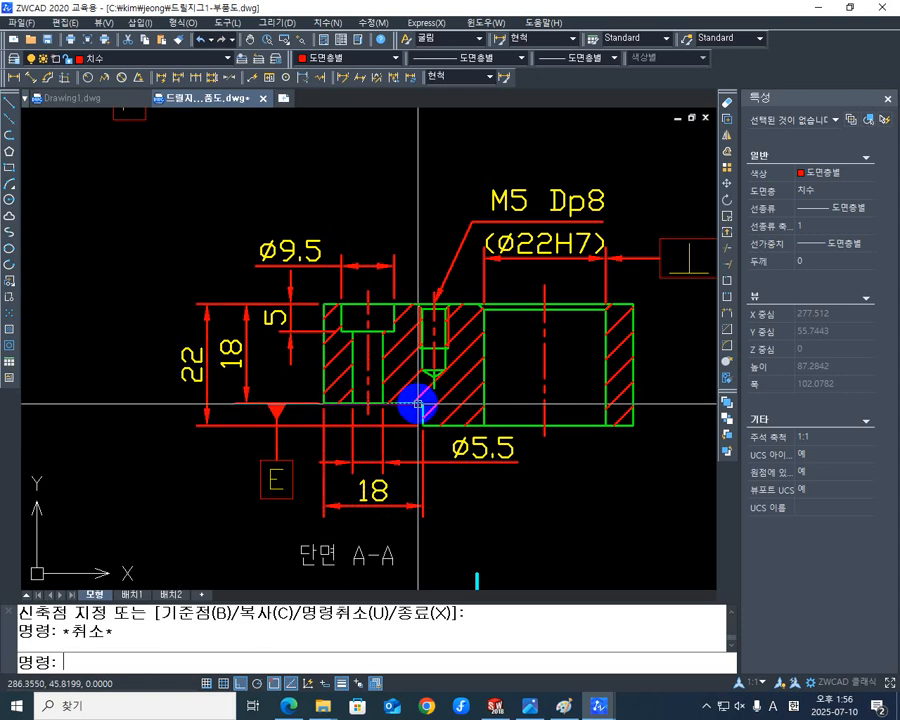
middle_drag(456, 494, 364, 480)
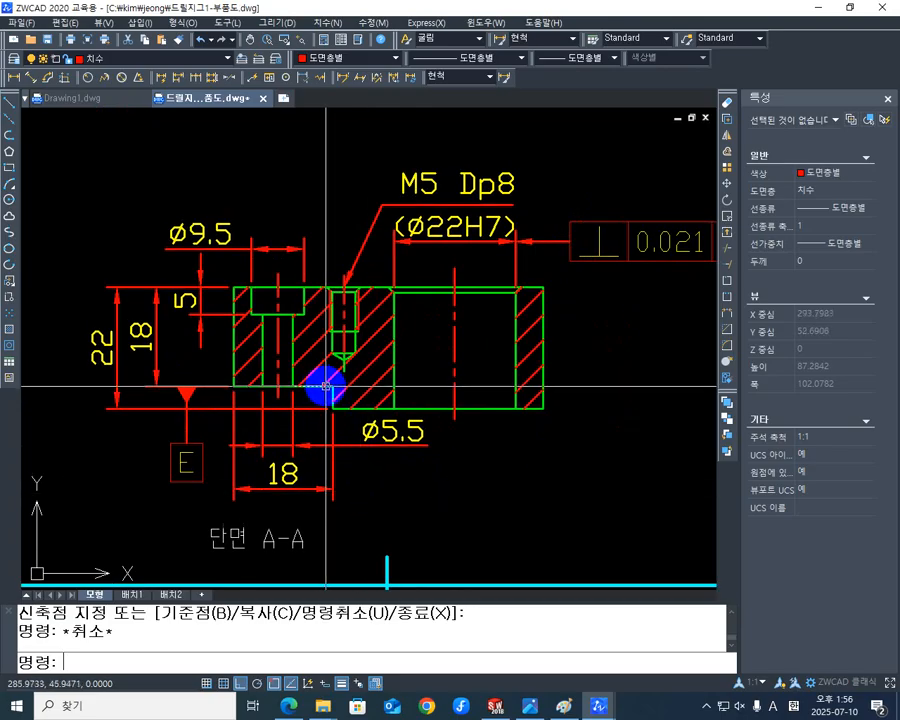
middle_drag(378, 480, 383, 505)
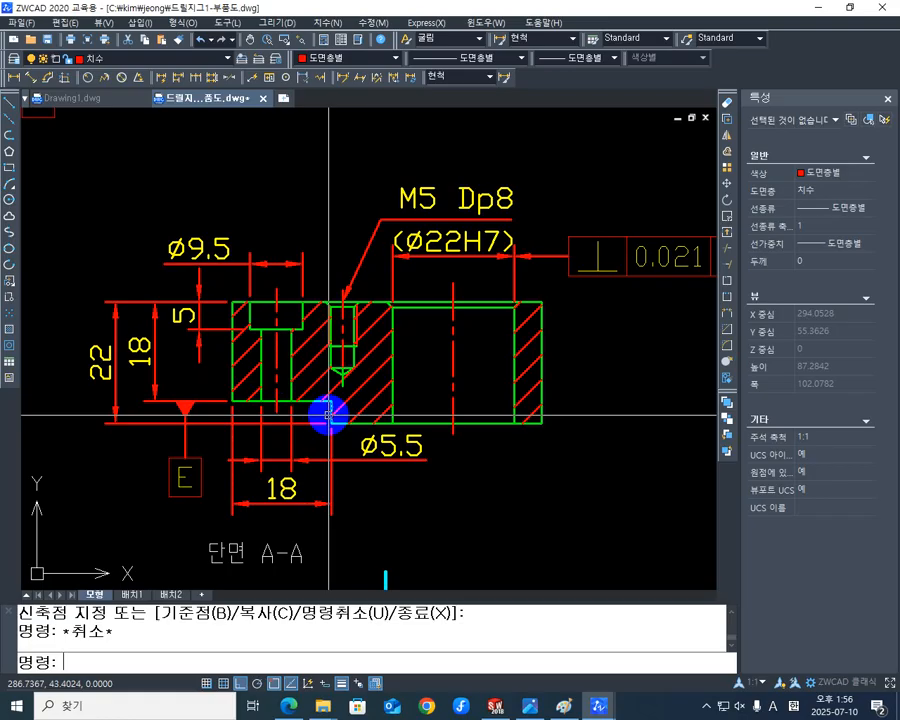
middle_drag(328, 415, 332, 438)
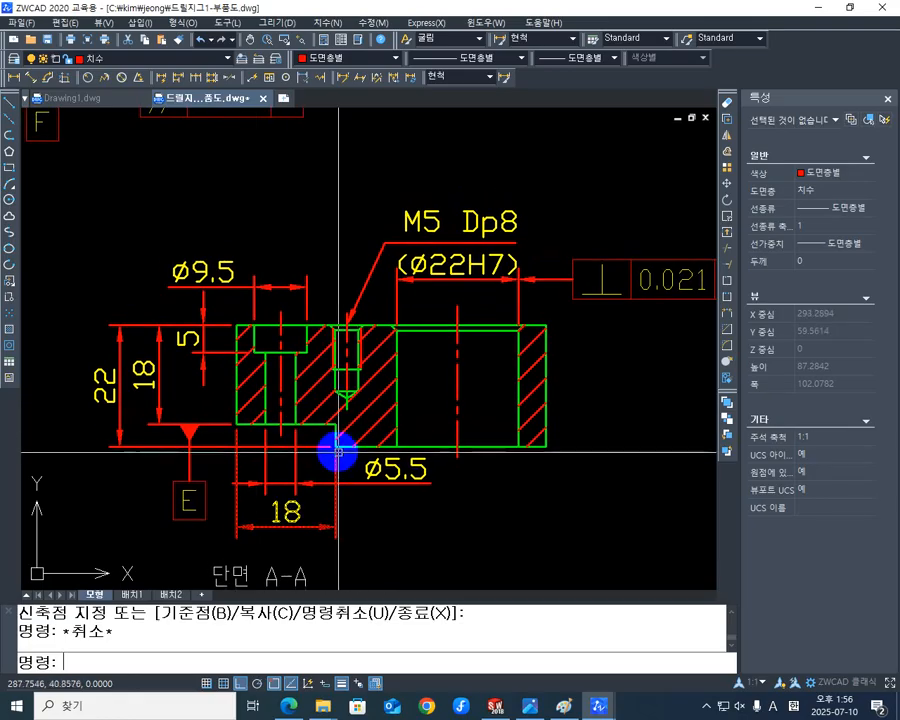
middle_drag(492, 329, 443, 333)
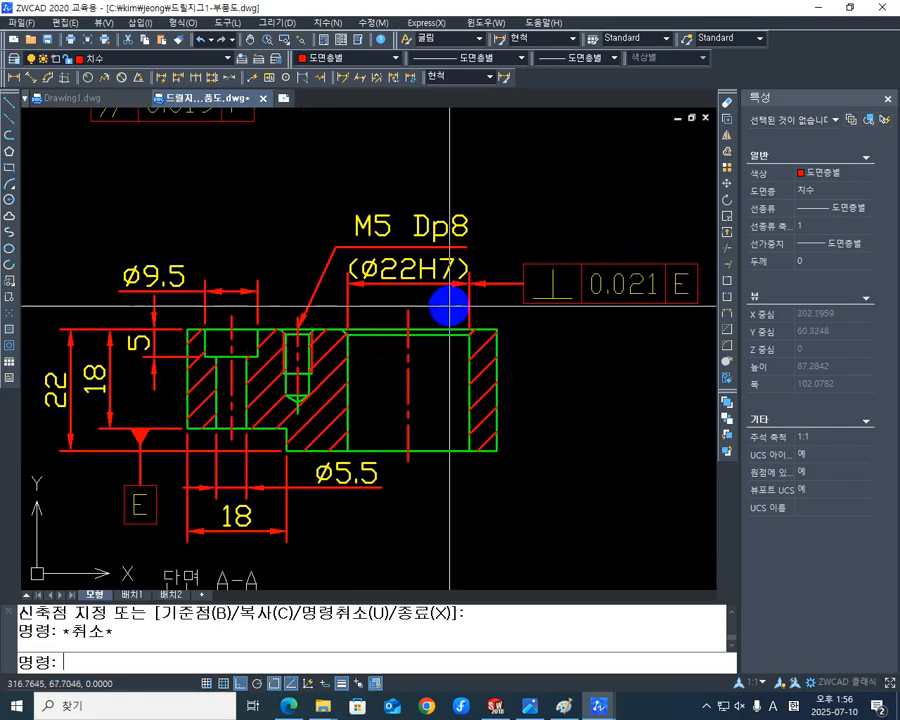
middle_drag(437, 379, 467, 343)
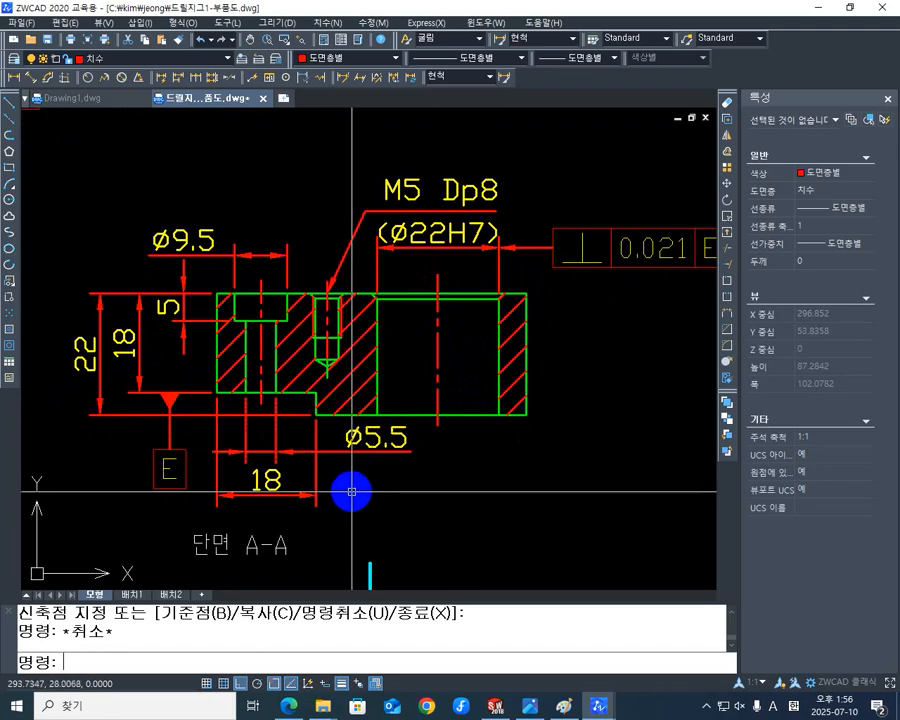
Draw a tolerance leader from the inner end of section A-A's horizontal 18 dimension, bending it down below the view.
text(LE)
key(Return)
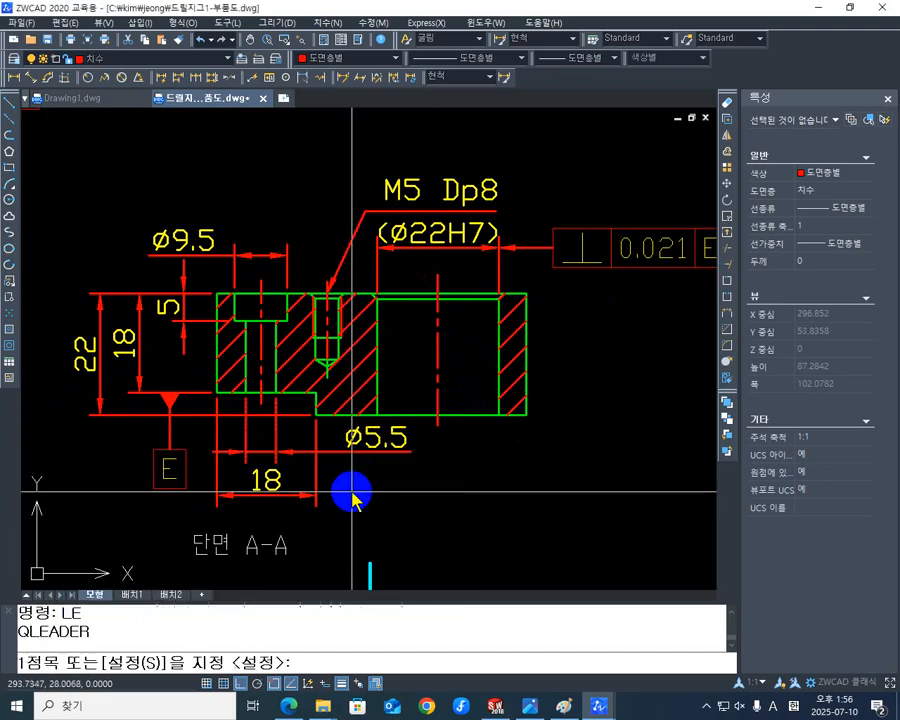
click(316, 492)
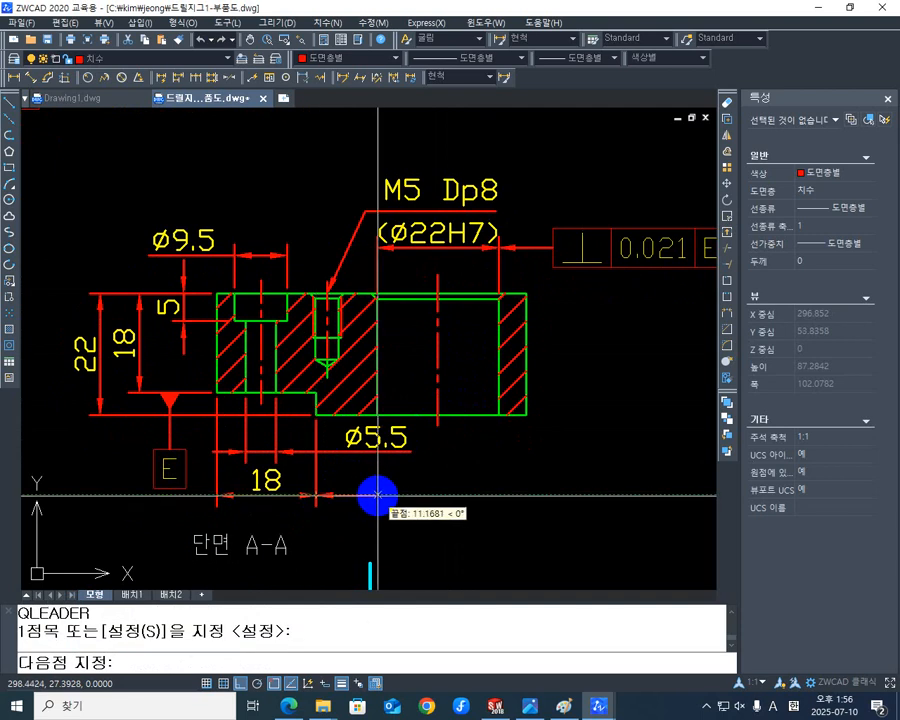
click(369, 492)
click(368, 520)
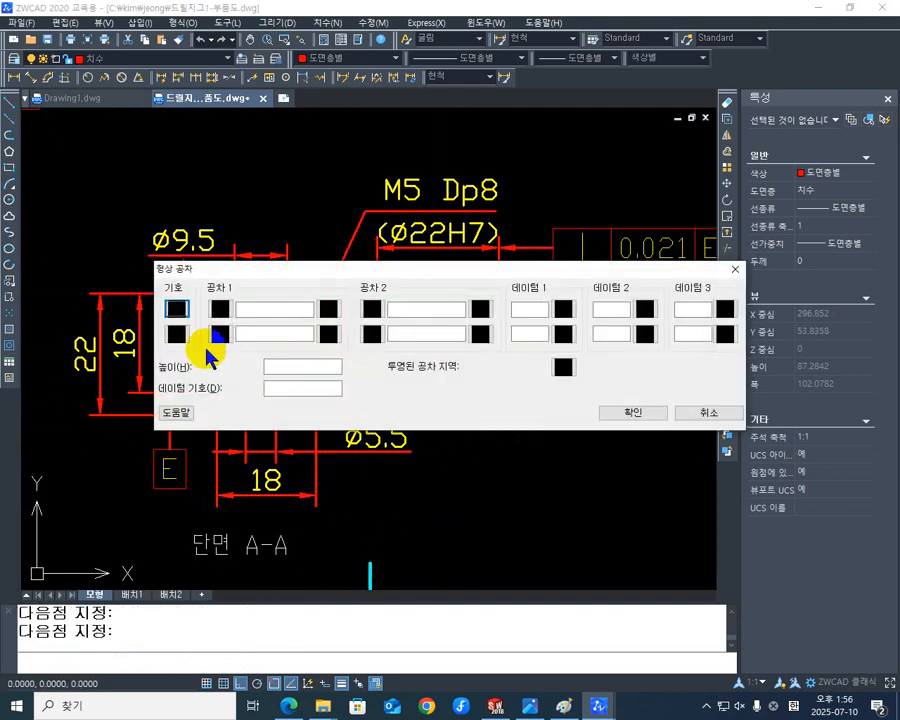
Set the new tolerance frame's symbol to perpendicularity and its first datum to E.
click(177, 310)
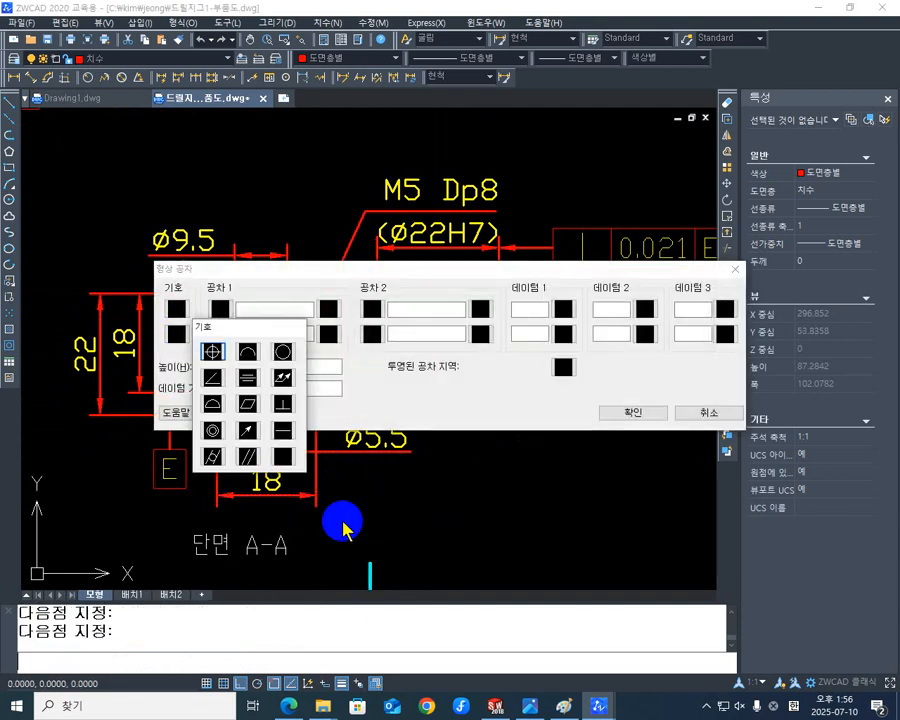
click(281, 413)
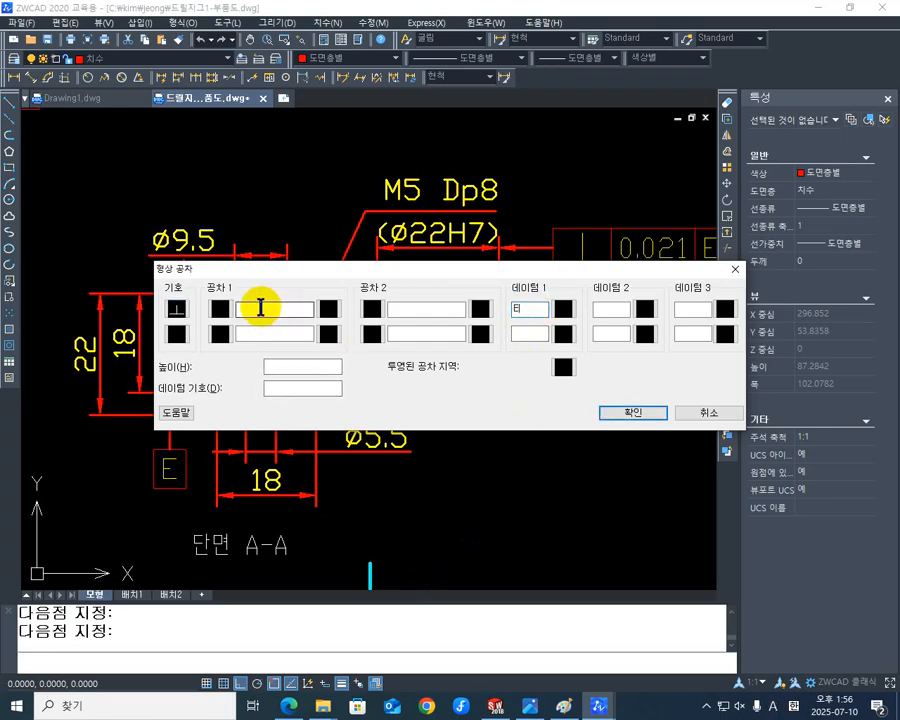
mouse_move(285, 269)
mouse_down()
mouse_move(401, 448)
mouse_move(416, 506)
mouse_move(416, 374)
mouse_move(390, 312)
mouse_up()
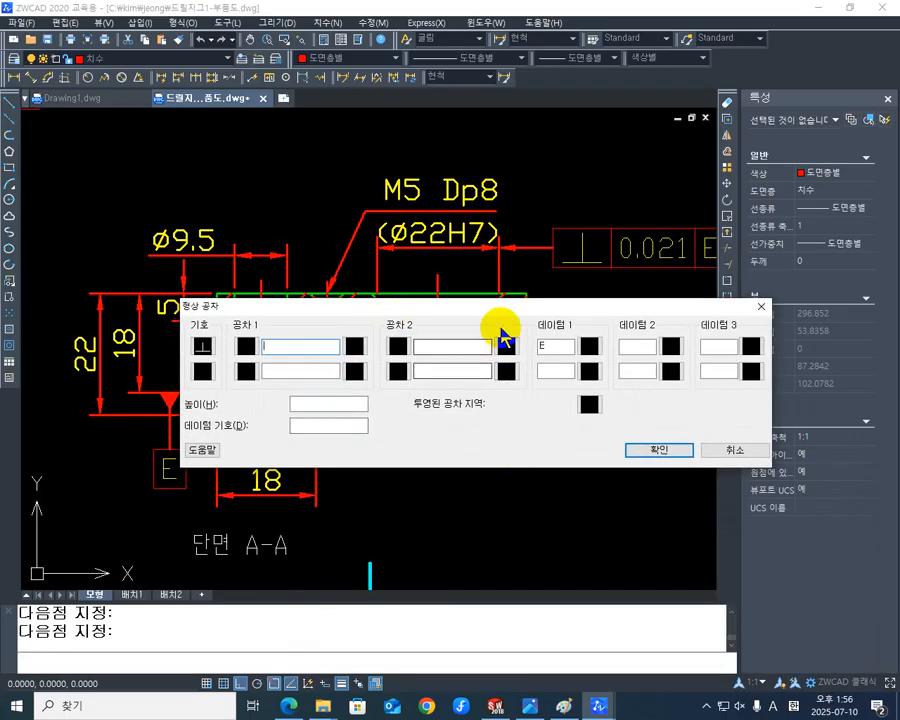
drag(508, 312, 496, 396)
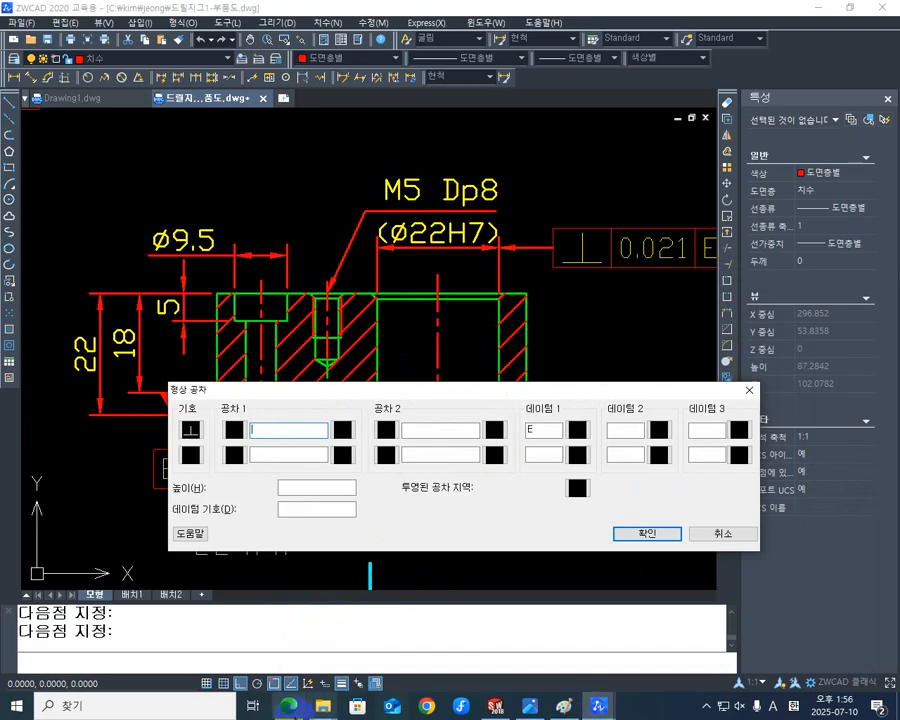
Look up the IT7 value for the 3–6 mm range in the KS standards PDF, then enter 0.012 and apply the tolerance frame.
click(288, 706)
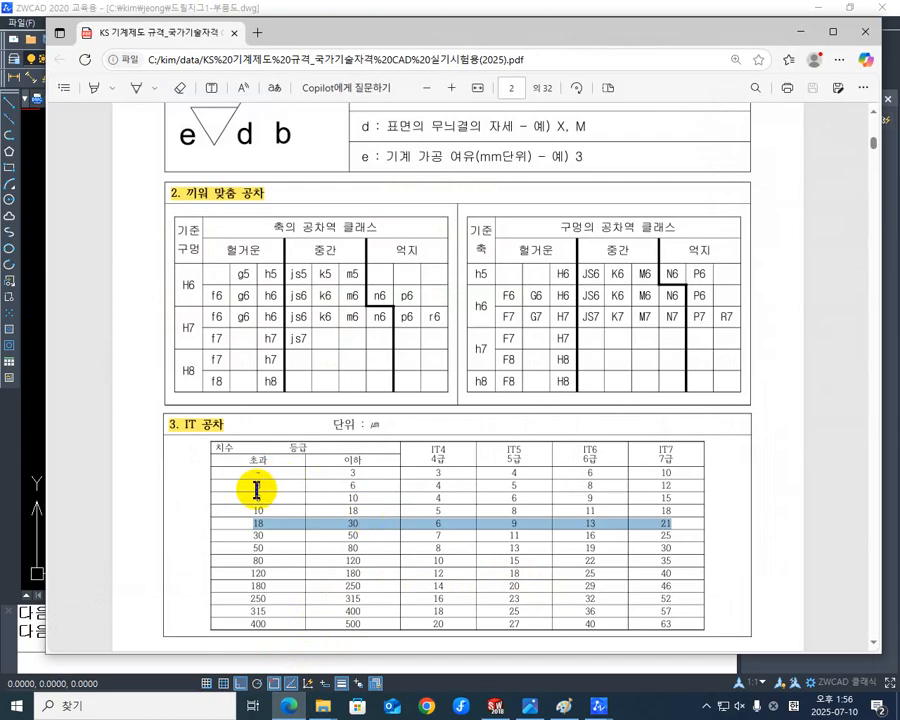
drag(256, 490, 305, 486)
drag(547, 482, 646, 487)
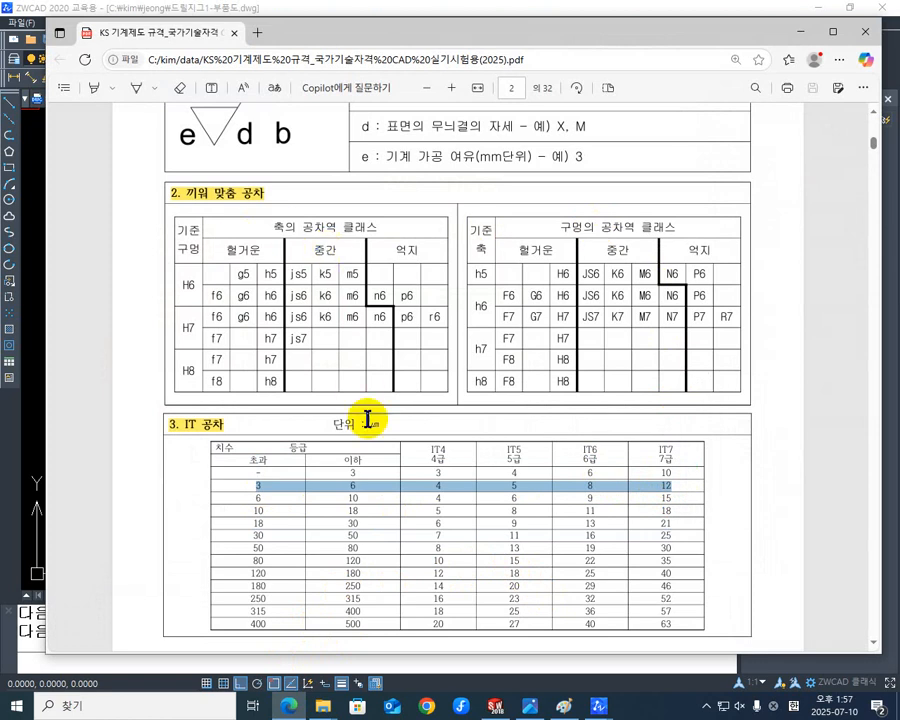
click(801, 32)
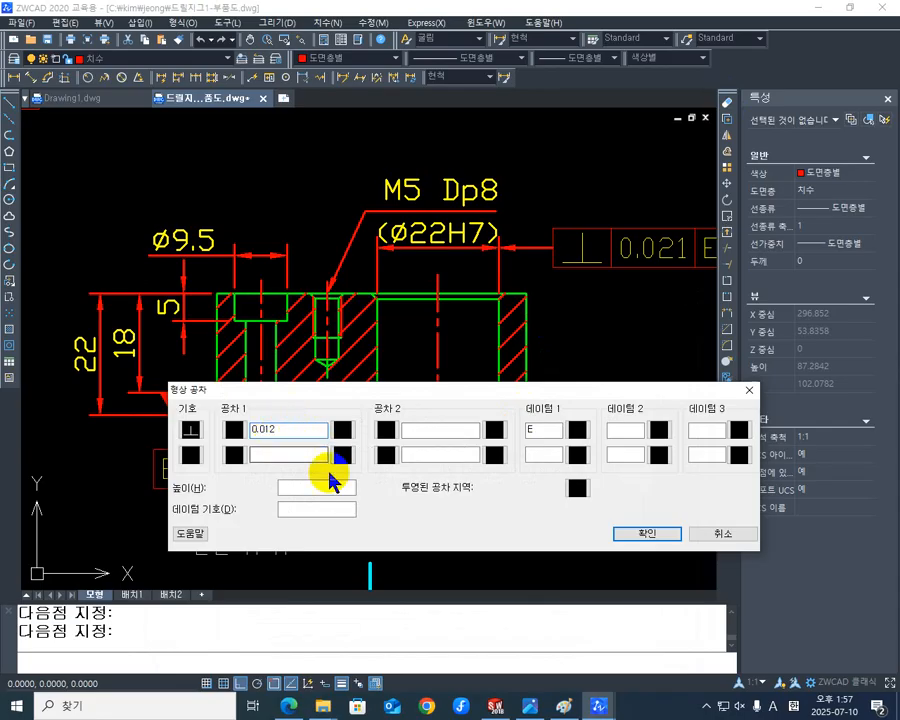
click(677, 540)
mouse_move(600, 524)
middle_down()
mouse_move(496, 494)
mouse_move(447, 519)
middle_up()
scroll(510, 470, down, 2)
key(Escape)
key(Escape)
Draw a rectangle around the two lower parts' views, ending at the sheet border's lower-left corner.
mouse_move(507, 428)
middle_down()
mouse_move(524, 480)
mouse_move(425, 446)
middle_up()
scroll(526, 479, down, 2)
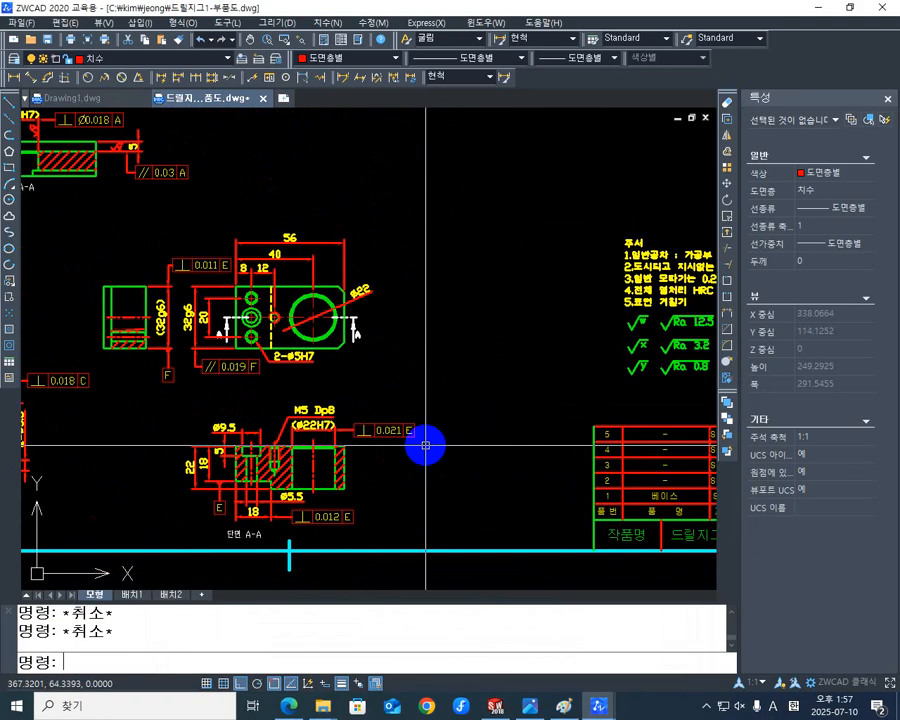
scroll(472, 428, down, 3)
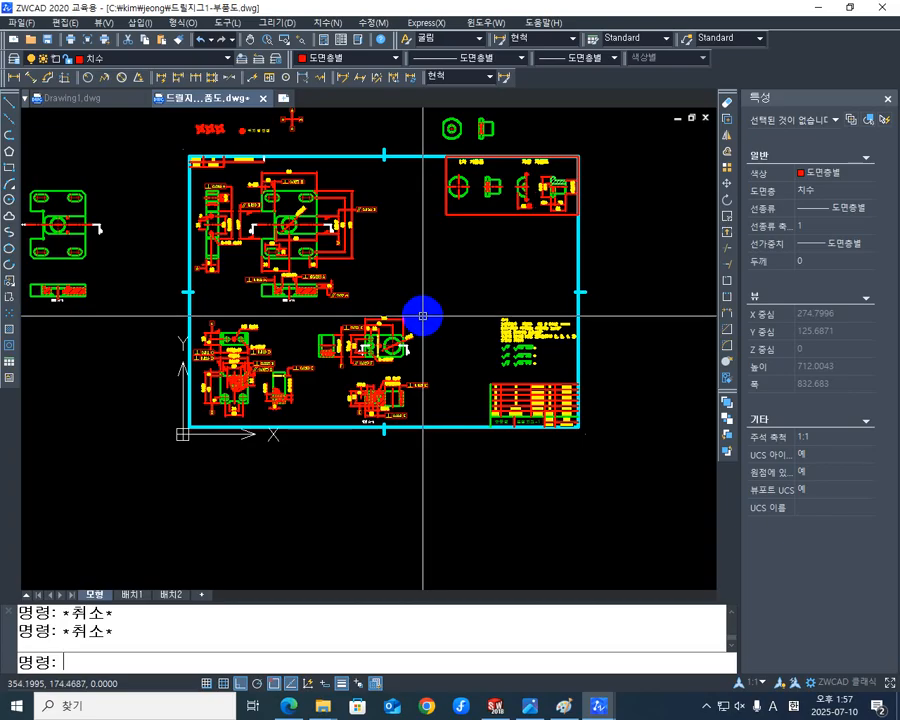
text(RE)
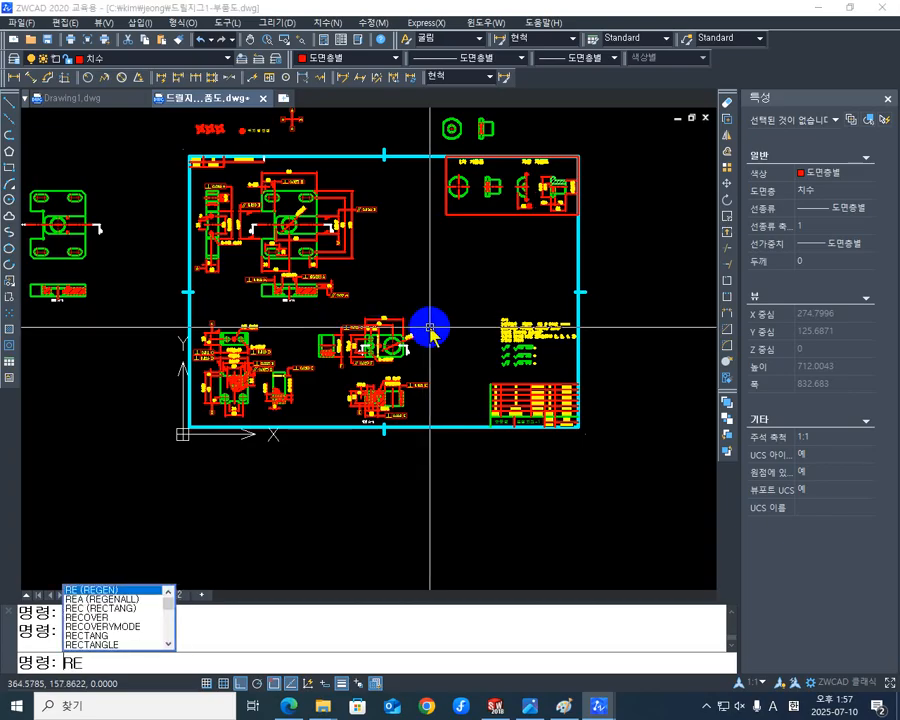
text(C)
key(Return)
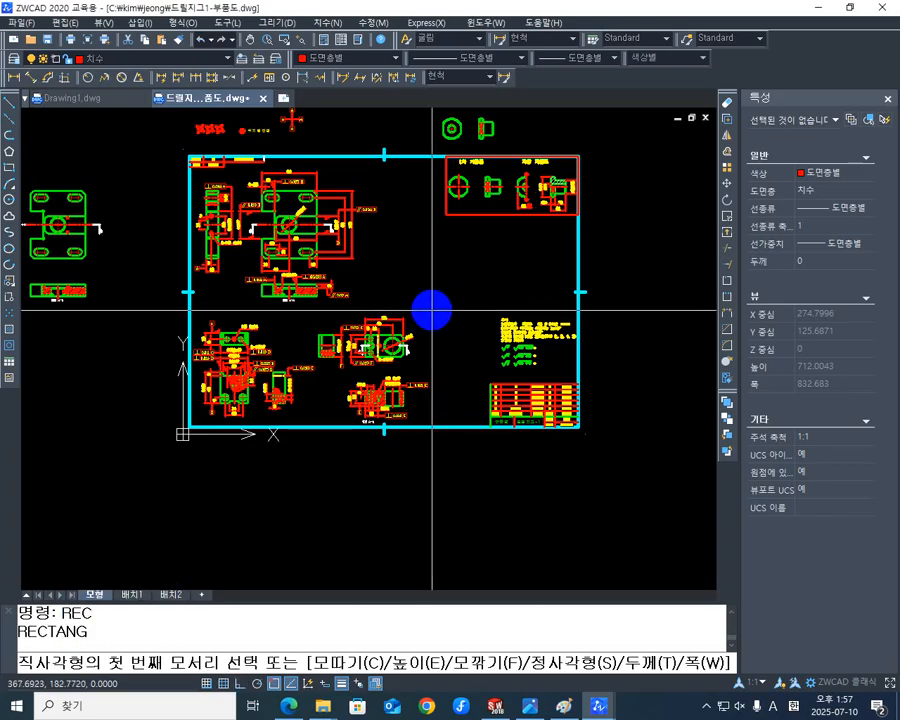
click(431, 310)
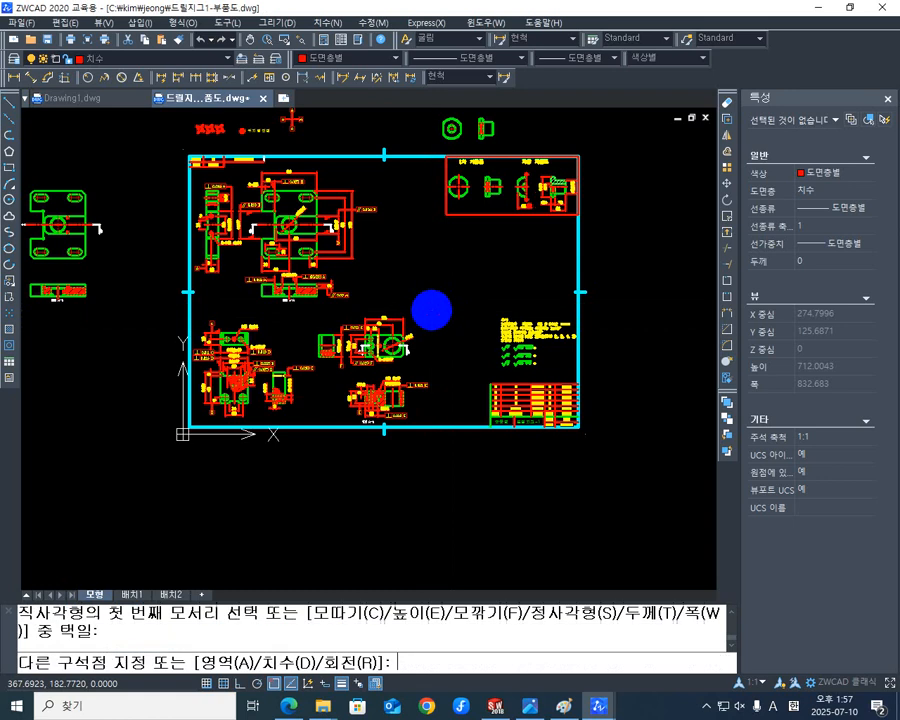
click(192, 424)
scroll(340, 356, up, 4)
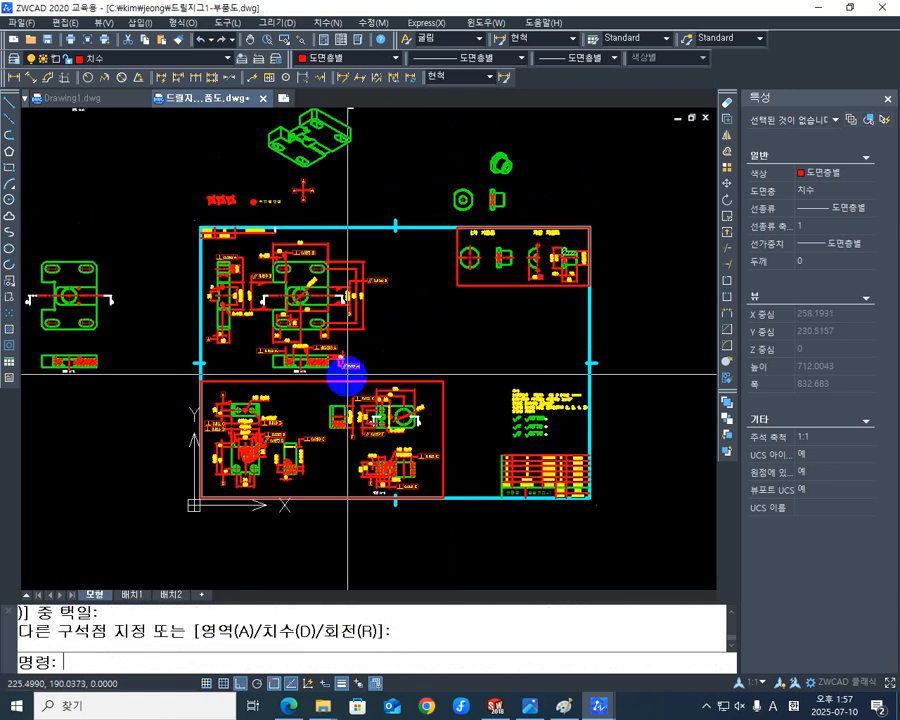
Draw a vertical dividing line from the sheet border's upper centre mark down to the rectangle's upper edge.
middle_drag(397, 355, 414, 376)
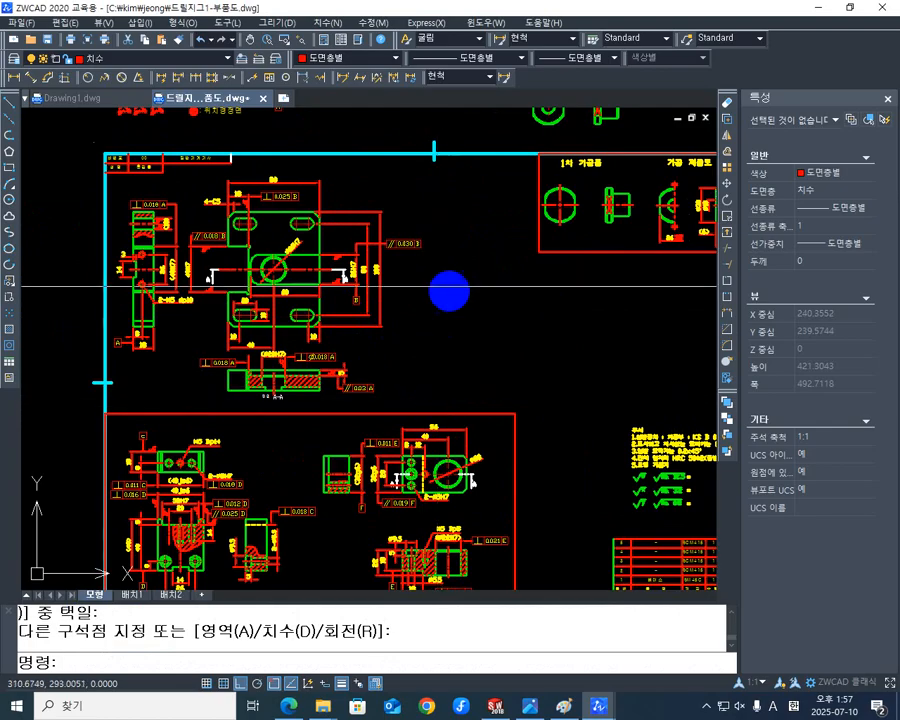
text(L)
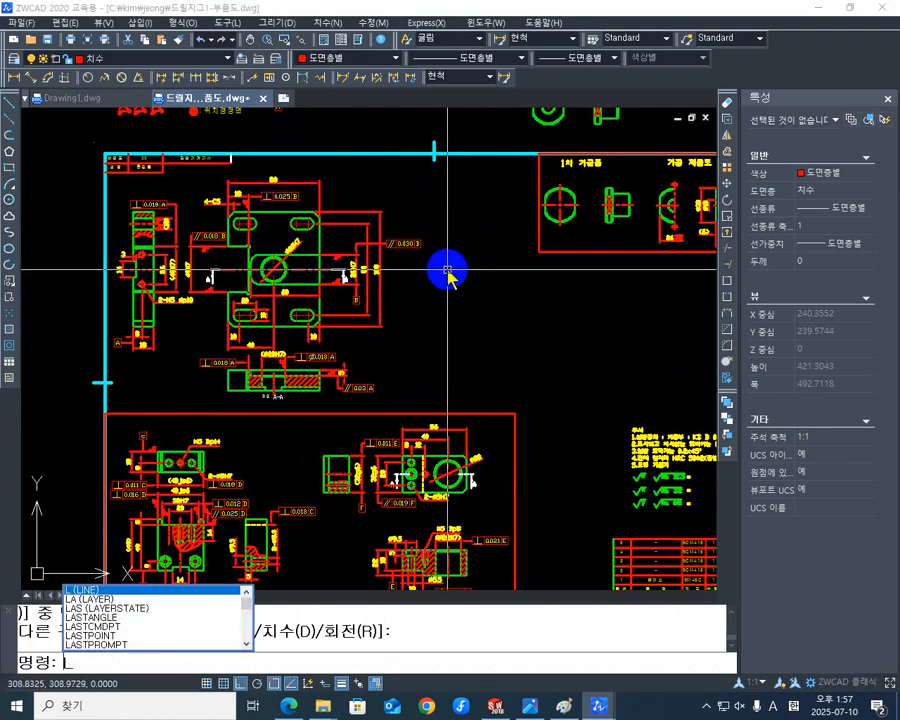
key(Return)
click(432, 158)
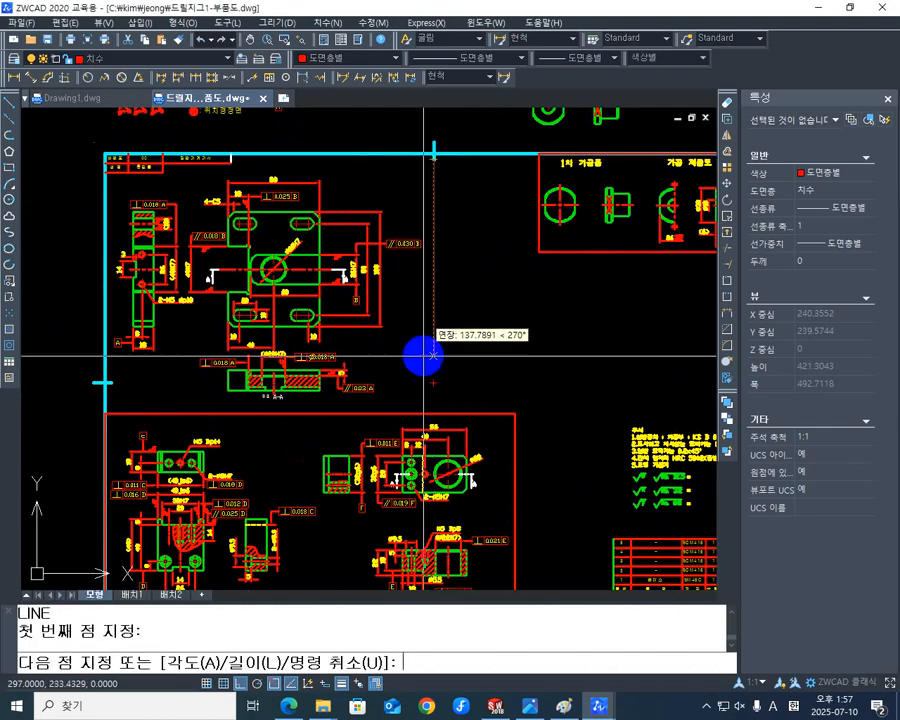
click(433, 412)
key(Return)
Draw a horizontal dividing line from the rectangle's upper-right corner to the sheet's right border.
mouse_move(473, 296)
middle_down()
mouse_move(456, 213)
mouse_move(410, 132)
middle_up()
scroll(436, 215, down, 1)
middle_drag(478, 231, 319, 388)
mouse_move(233, 357)
middle_down()
mouse_move(412, 340)
mouse_move(429, 275)
mouse_move(472, 452)
mouse_move(460, 416)
mouse_move(504, 430)
middle_up()
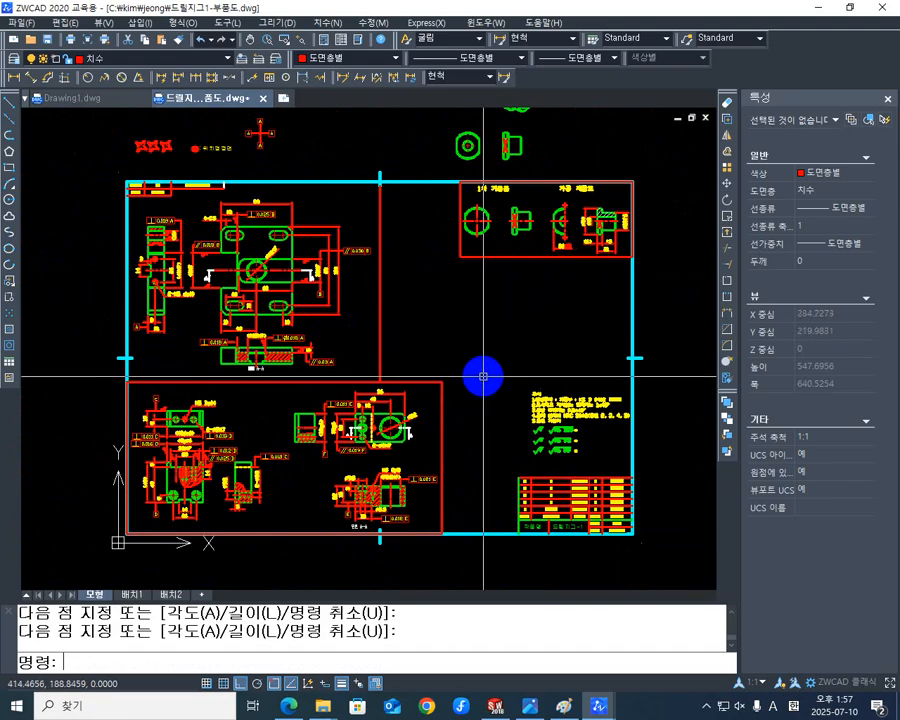
middle_drag(483, 377, 422, 386)
key(space)
click(384, 394)
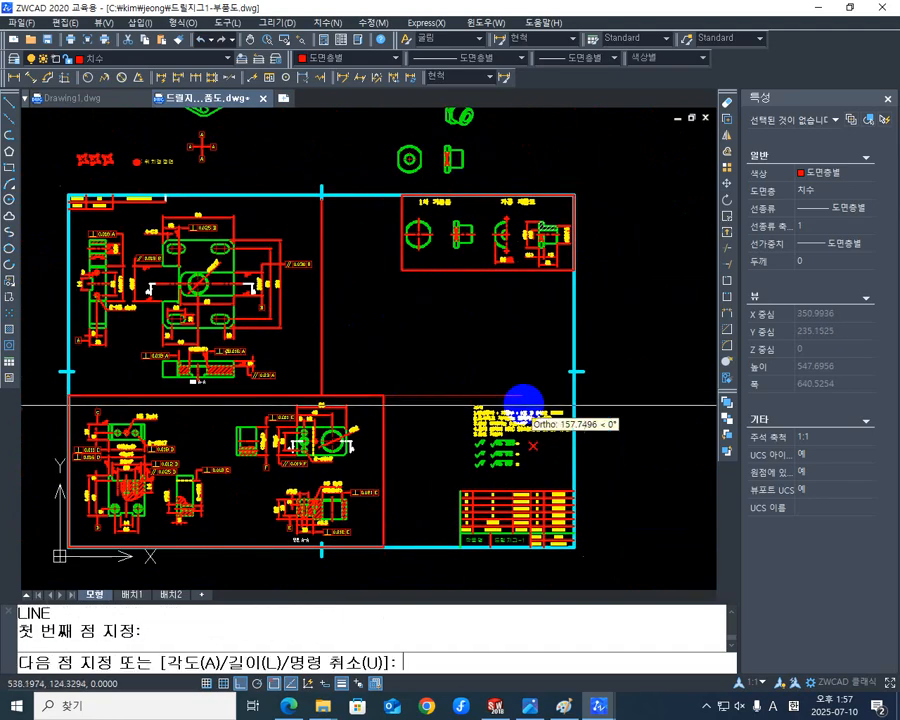
click(573, 392)
key(space)
Draw a horizontal line from the lower-left corner of the 1차 가공품 box to the vertical dividing line.
mouse_move(415, 348)
middle_down()
mouse_move(417, 357)
mouse_move(428, 352)
middle_up()
key(space)
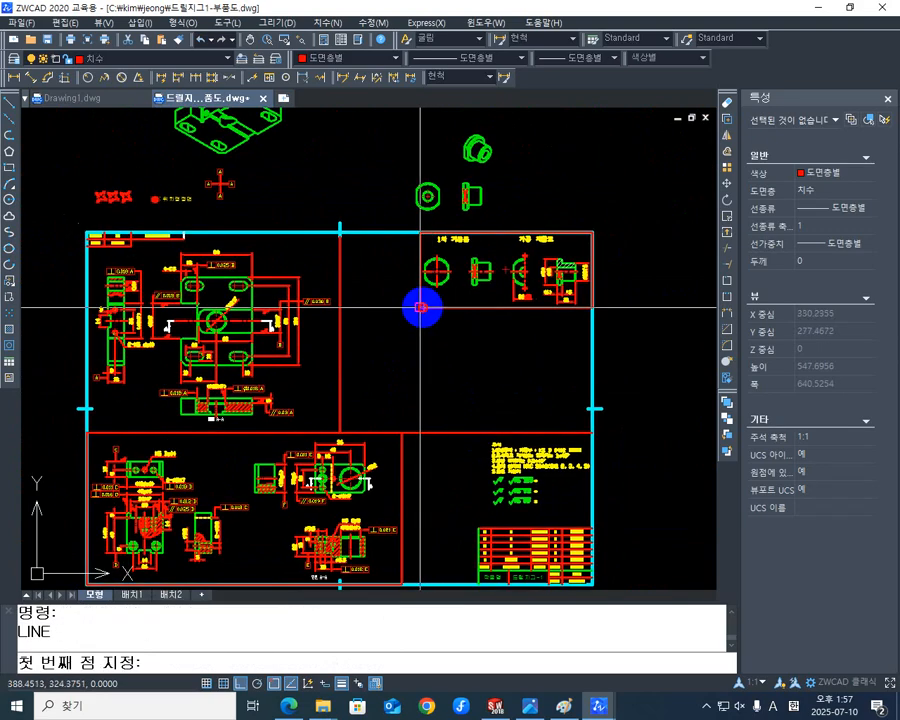
click(421, 307)
click(339, 307)
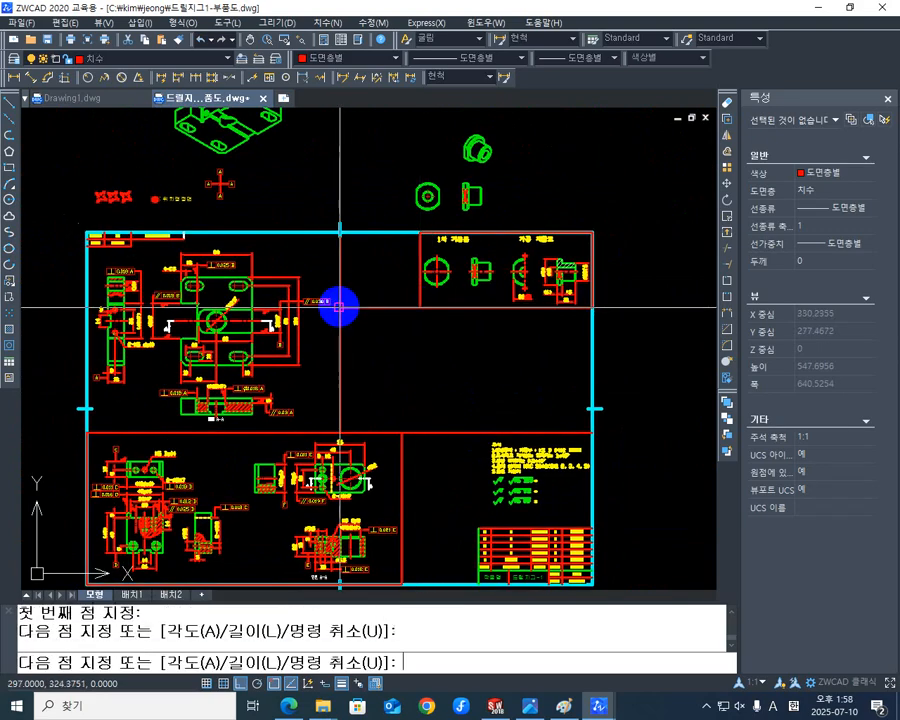
key(Escape)
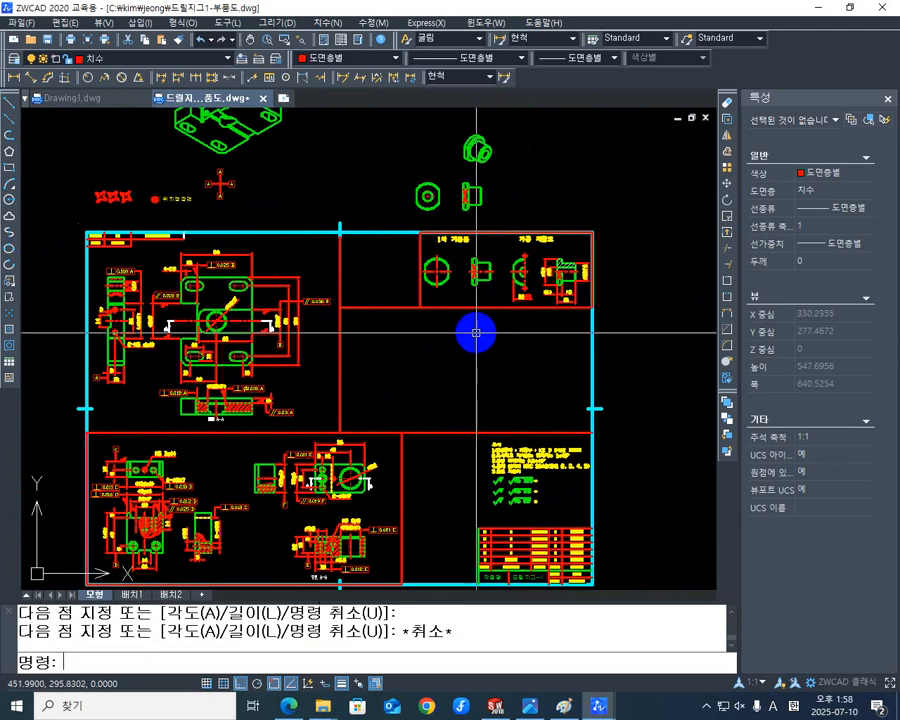
Draw a vertical dividing line from the horizontal line below the 1차 가공품 box down to the lower horizontal dividing line.
middle_drag(474, 426, 458, 382)
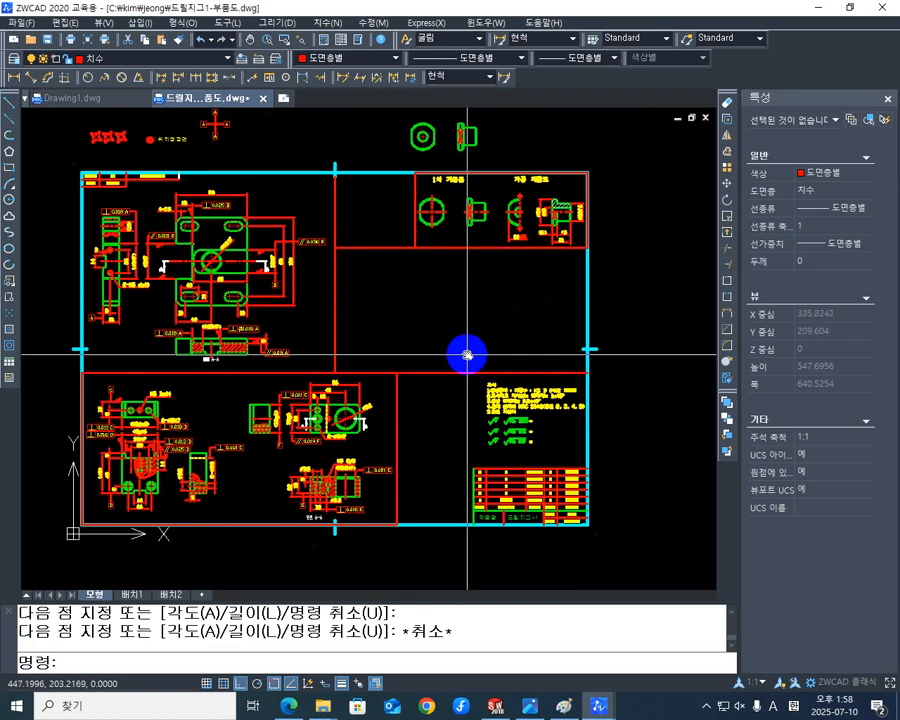
key(space)
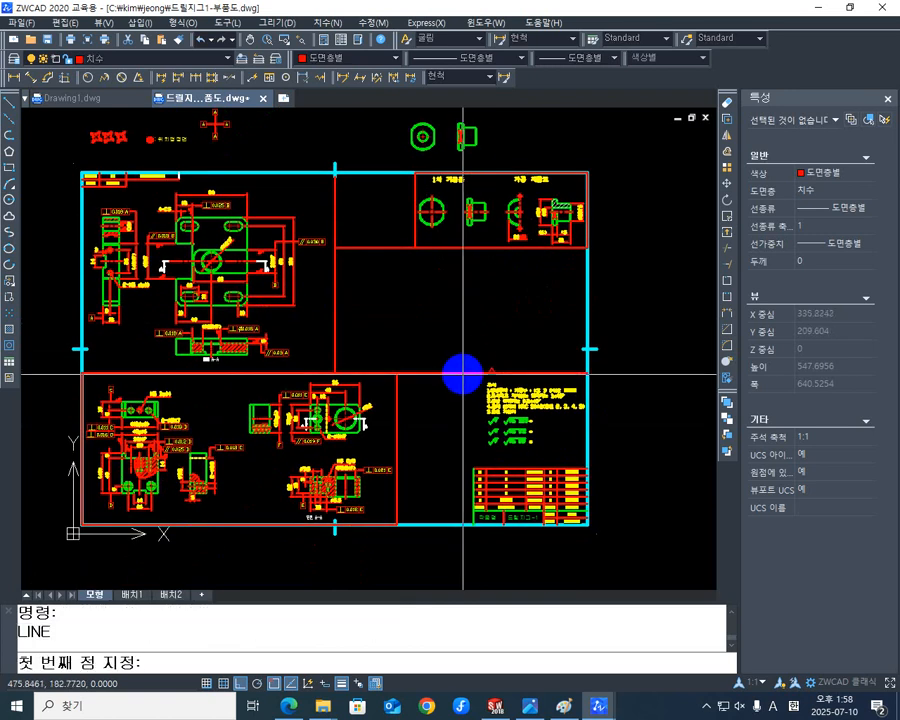
click(459, 248)
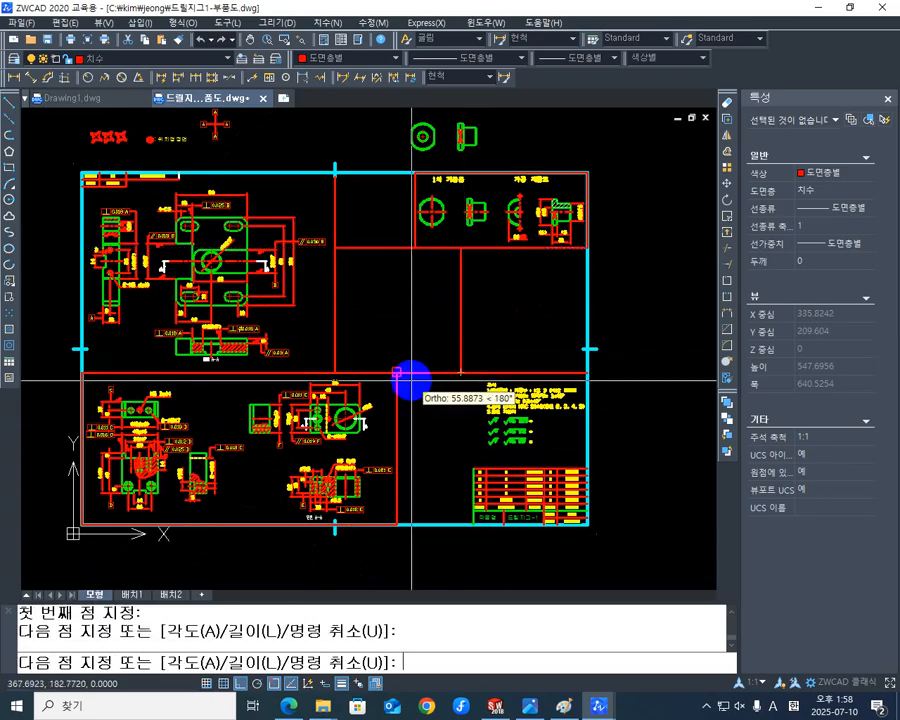
key(Escape)
middle_drag(441, 353, 421, 348)
scroll(421, 348, up, 5)
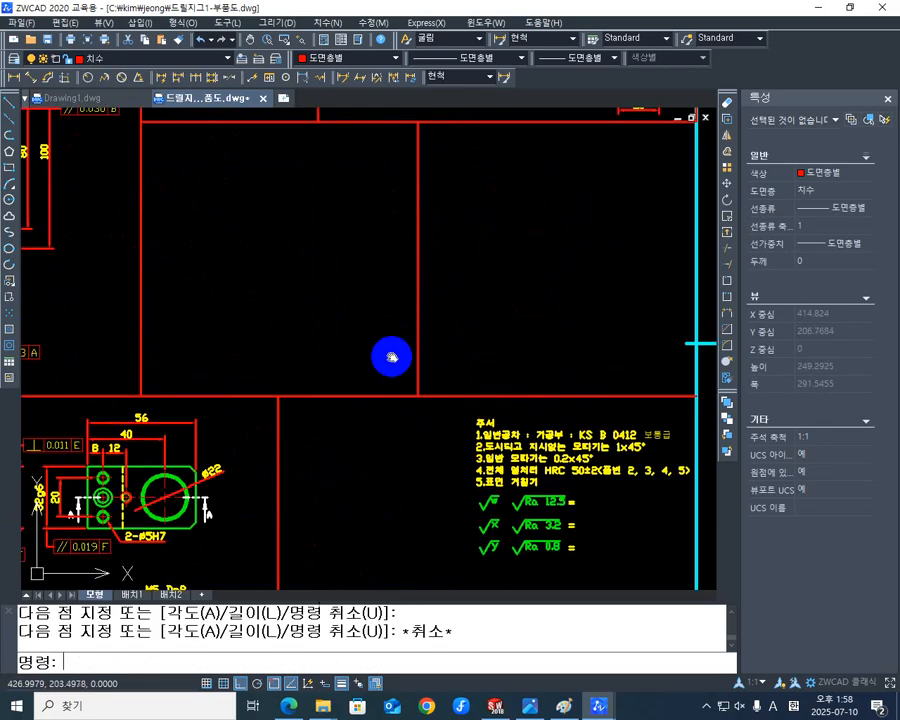
scroll(560, 372, down, 6)
middle_drag(558, 360, 493, 393)
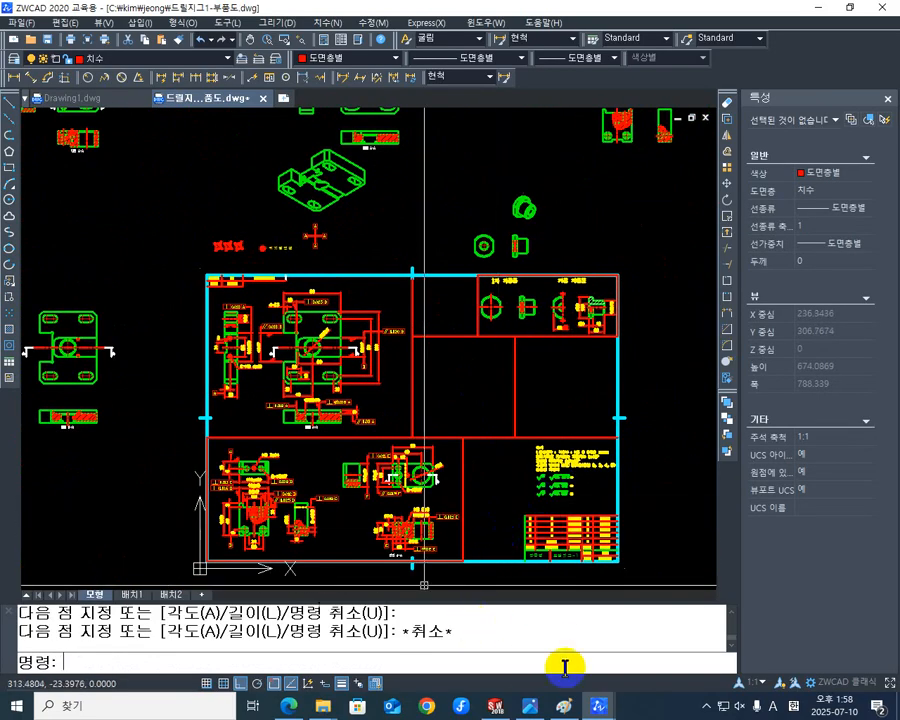
Switch to the KS machine drawing standards PDF in Edge and go to page 25, the 삽입 부시 section.
mouse_move(528, 706)
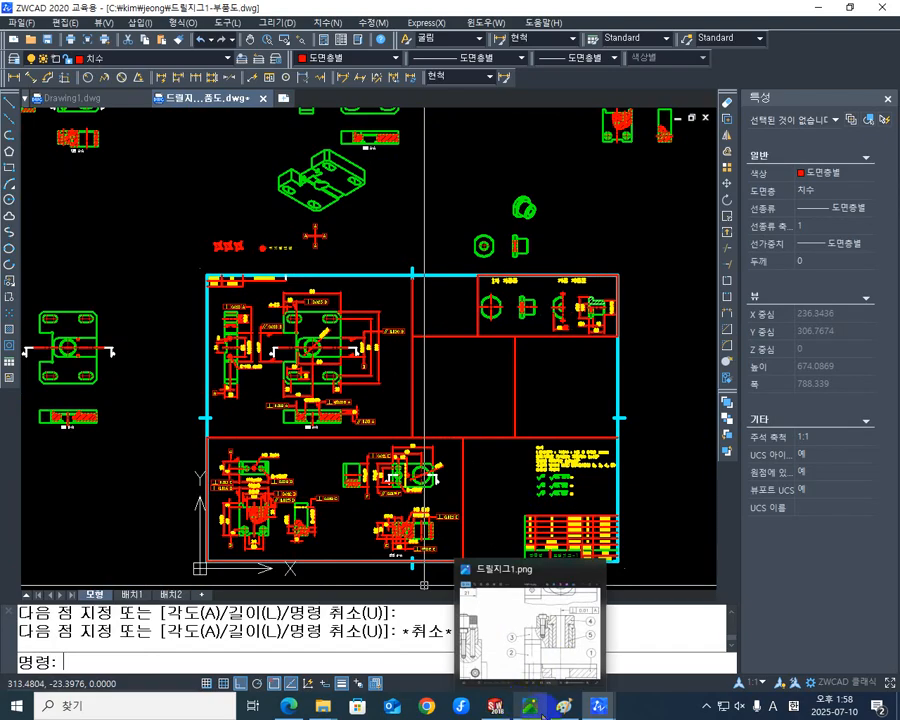
click(530, 688)
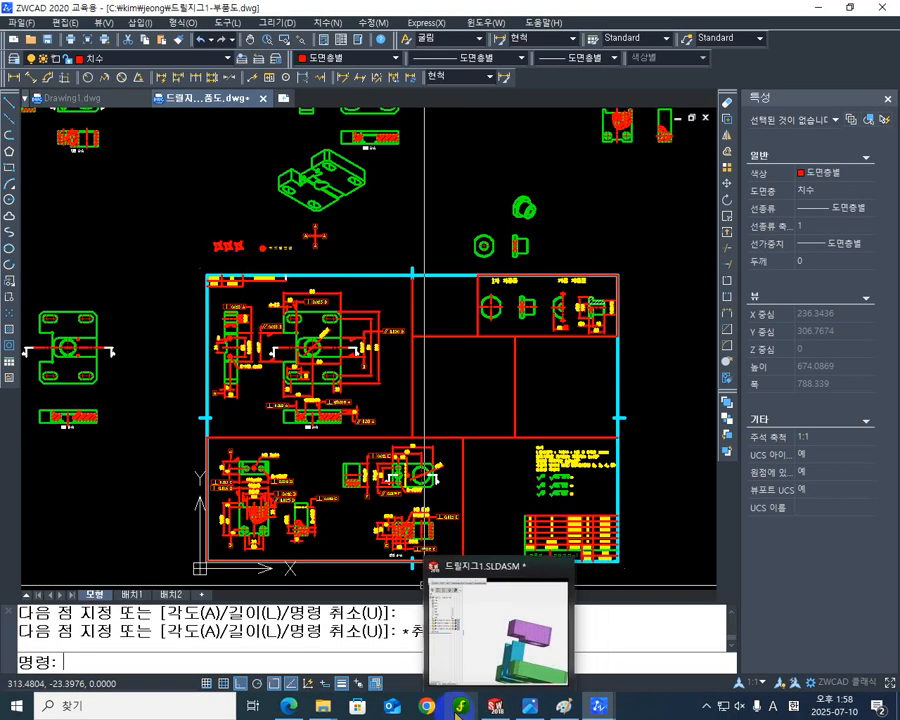
mouse_move(292, 706)
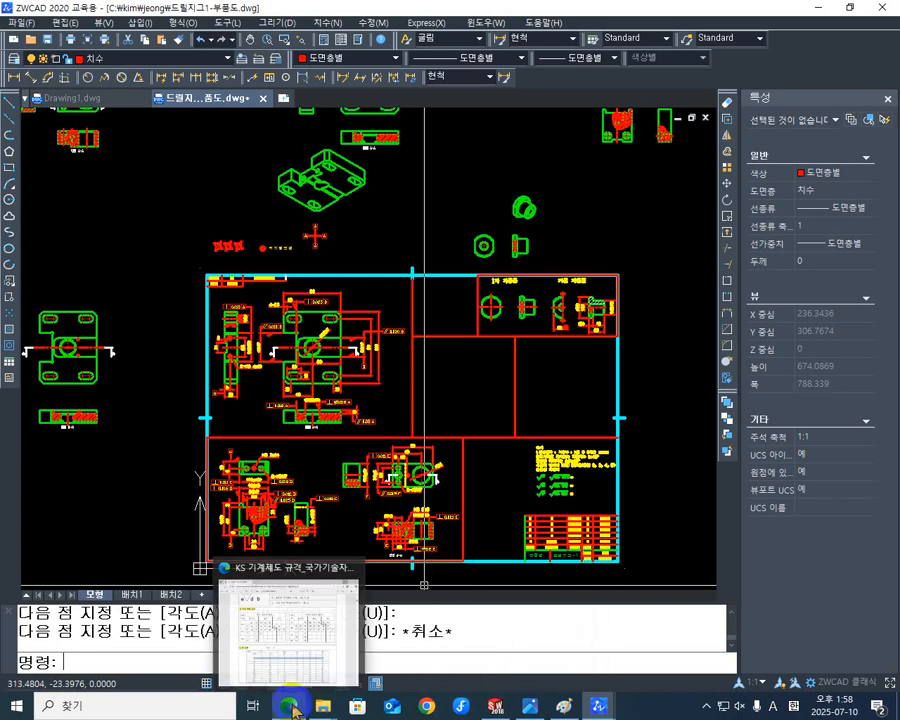
click(293, 648)
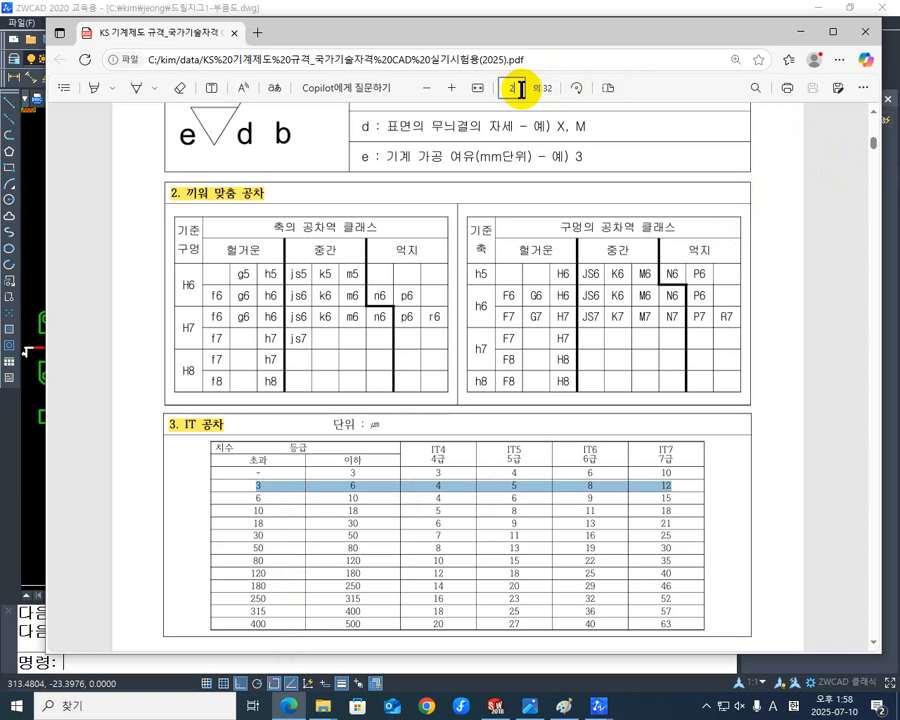
click(521, 88)
text(25)
key(Return)
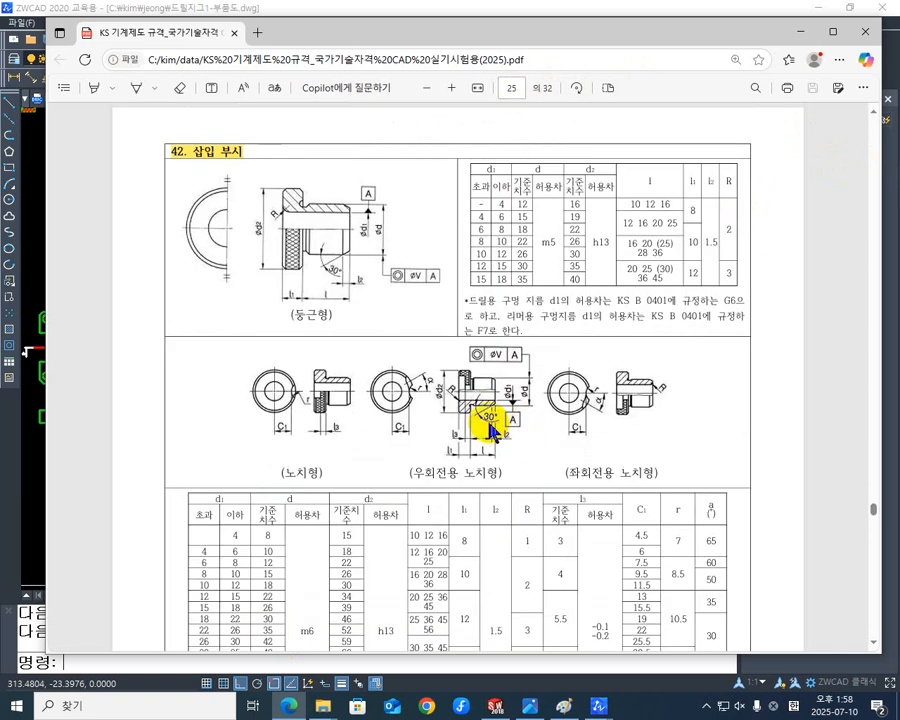
Examine the 우회전용 노치형 bush figure and the dimension table below it.
ctrl+scroll(488, 420, up, 5)
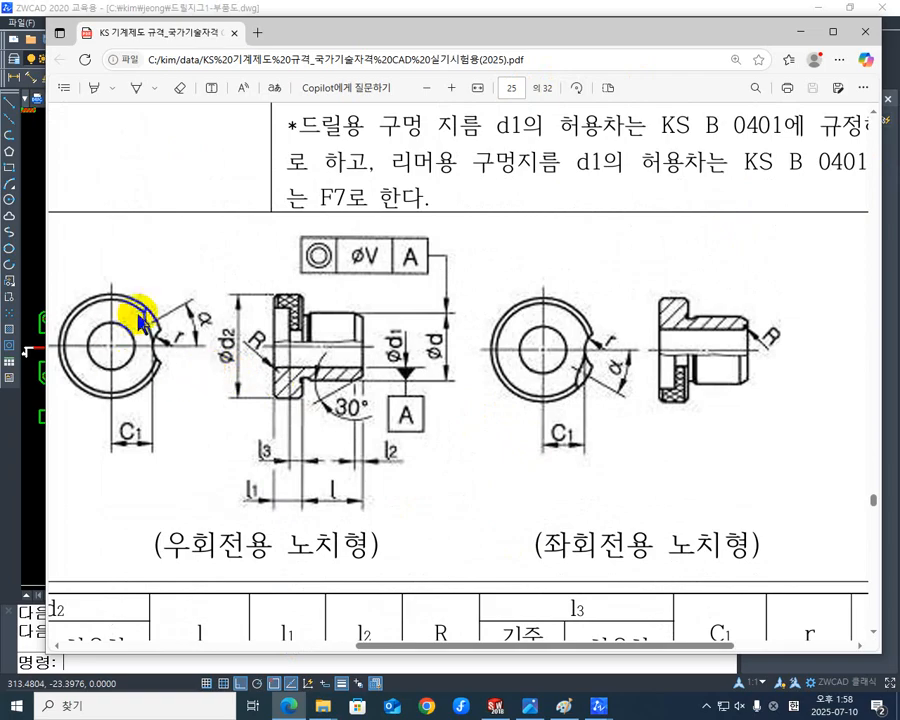
scroll(253, 350, down, 2)
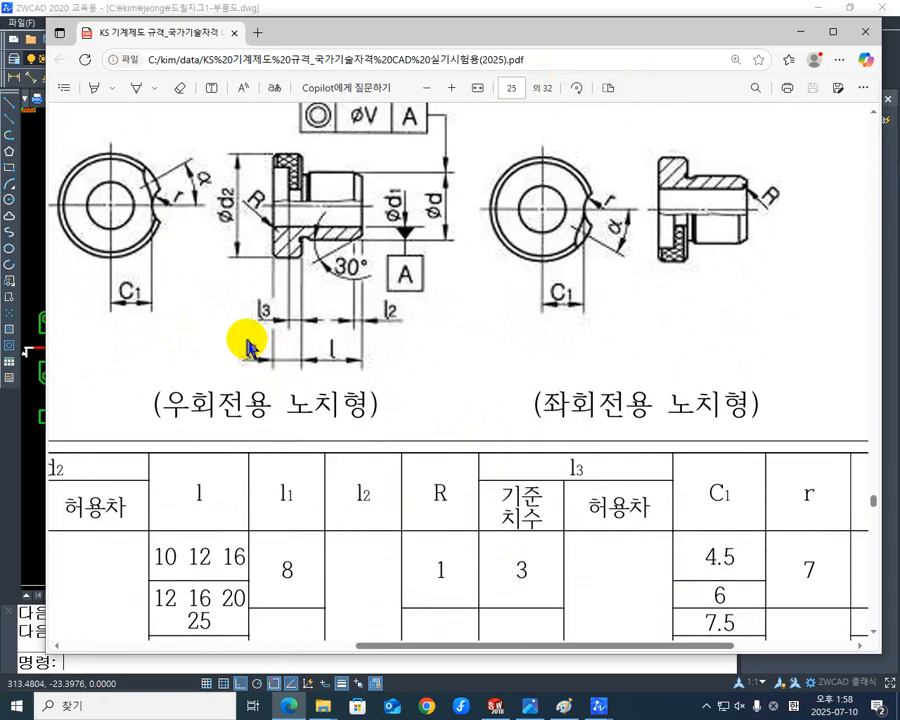
ctrl+scroll(250, 345, down, 2)
ctrl+scroll(370, 385, up, 1)
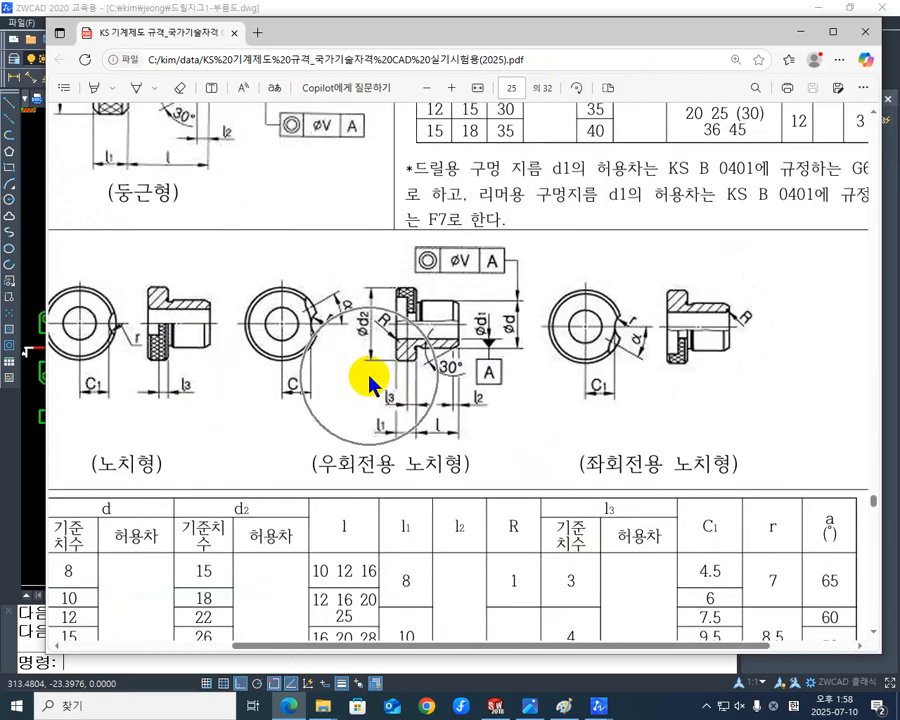
scroll(520, 403, down, 1)
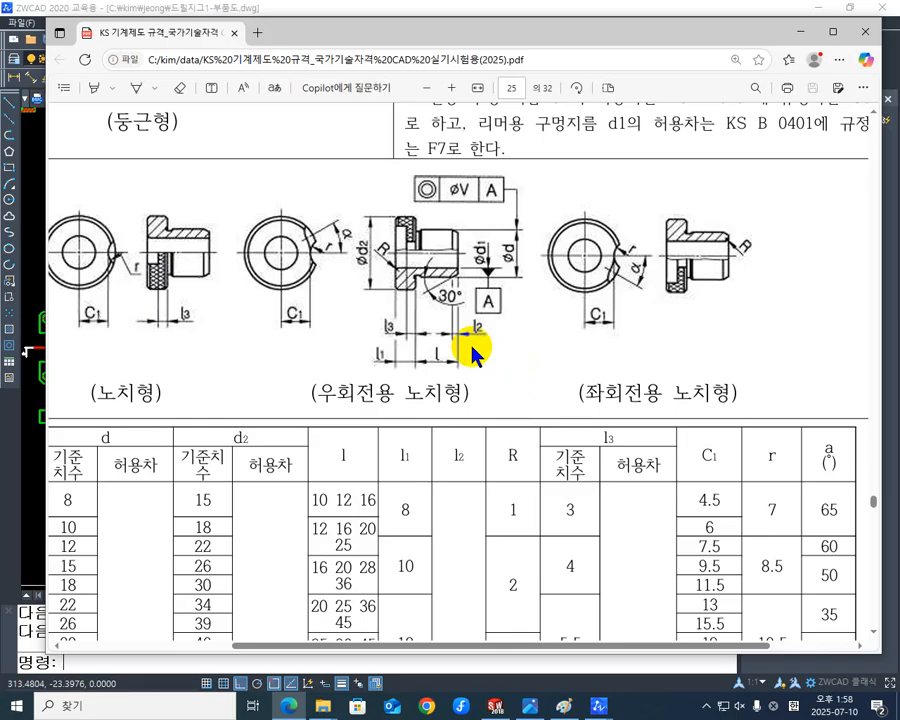
scroll(388, 352, down, 1)
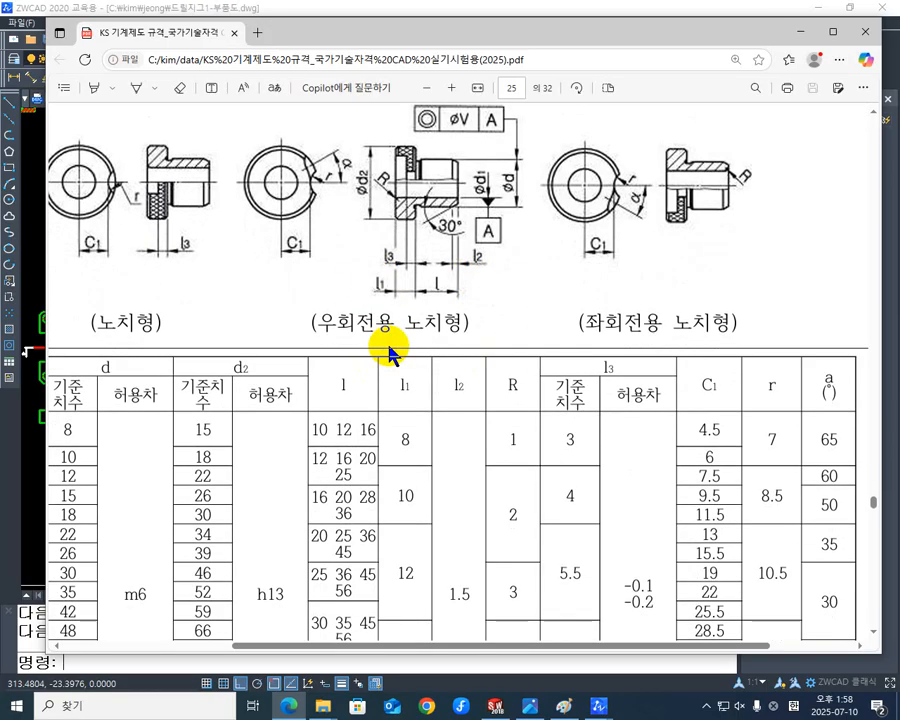
ctrl+scroll(388, 352, up, 2)
ctrl+scroll(390, 352, down, 5)
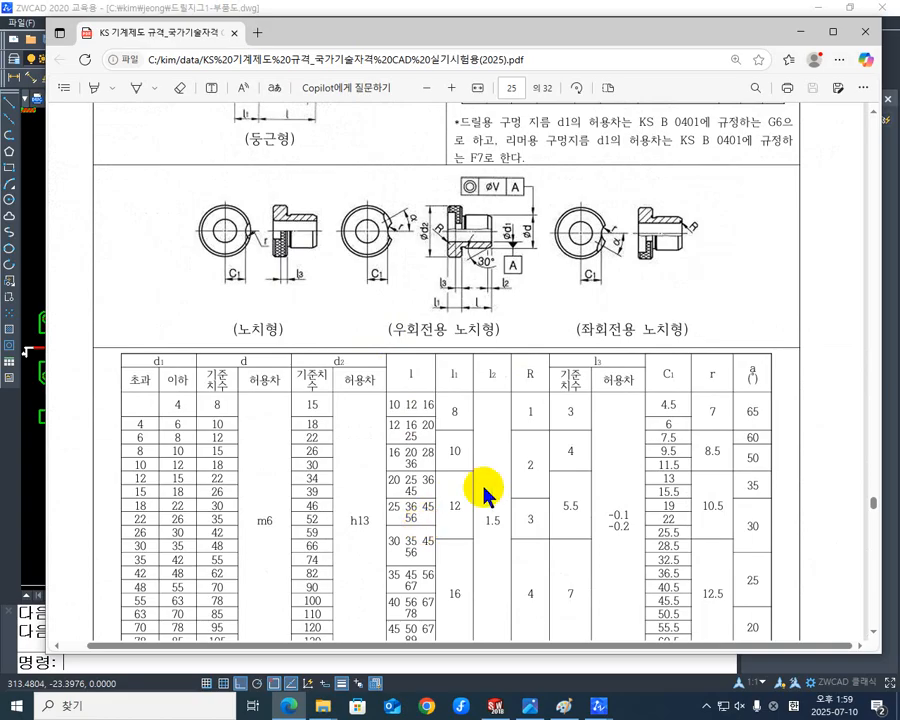
With the screen pen, write ø10 beside the bush figures and circle d1 in the 우회전용 figure plus 10 and 15 in the table.
right_click(897, 671)
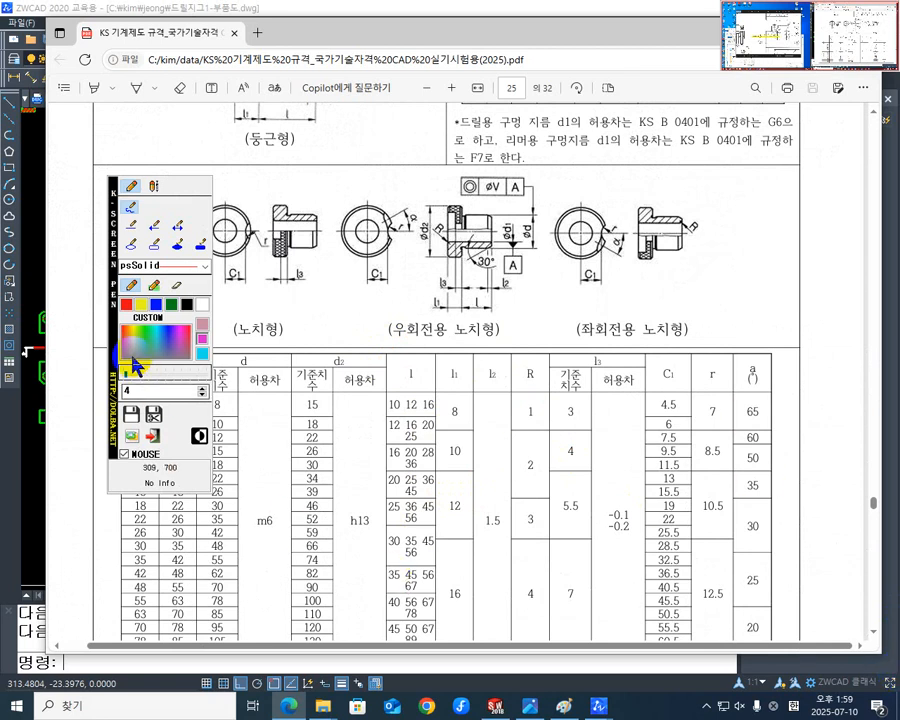
drag(114, 354, 767, 440)
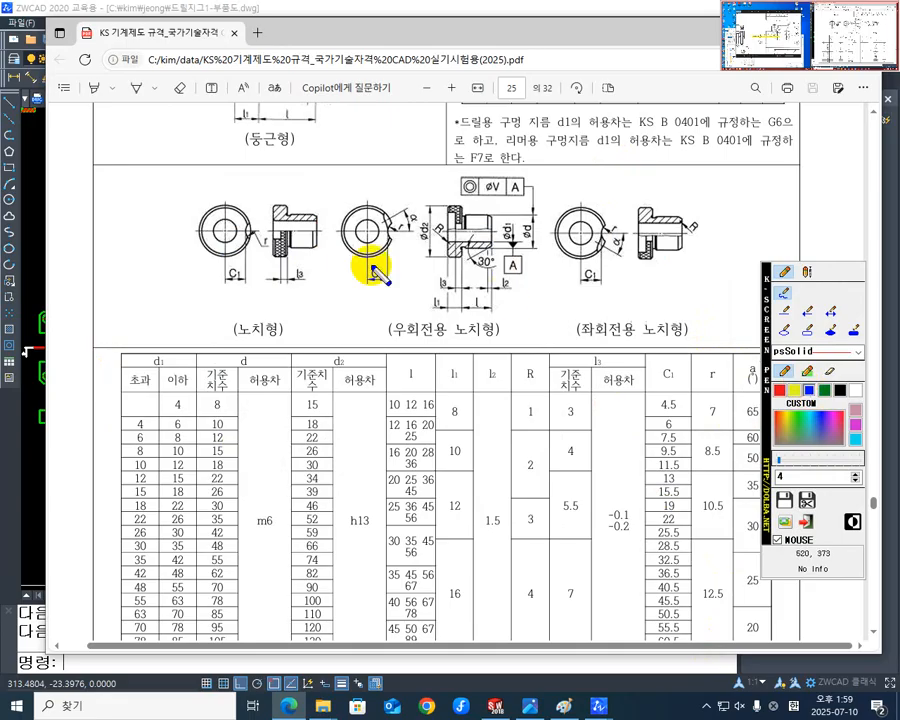
mouse_move(96, 240)
mouse_down()
mouse_move(110, 246)
mouse_move(120, 234)
mouse_move(119, 260)
mouse_up()
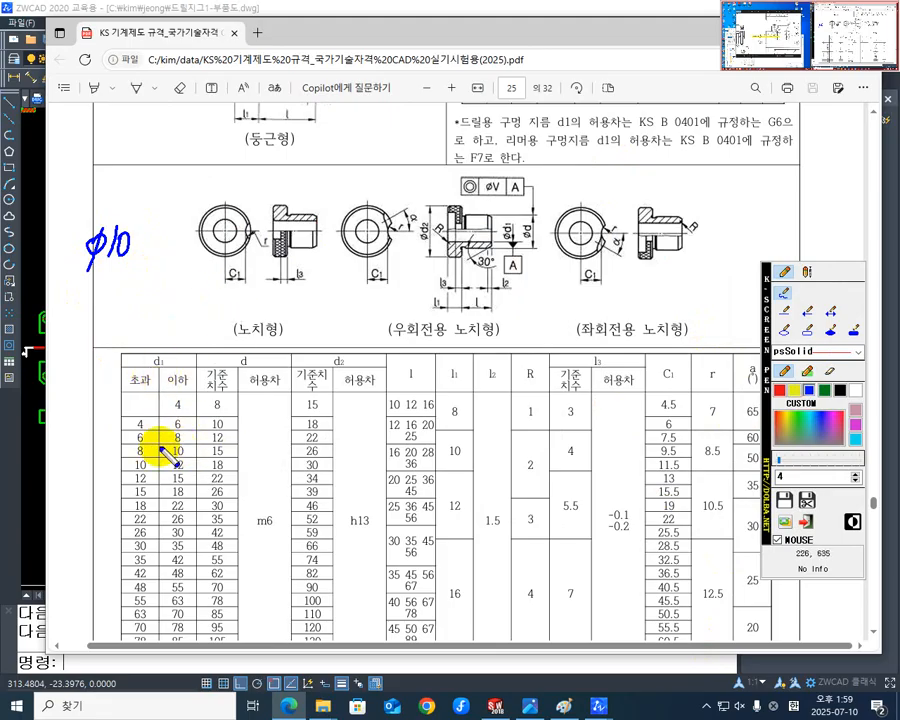
mouse_move(185, 447)
mouse_down()
mouse_move(168, 449)
mouse_move(180, 445)
mouse_up()
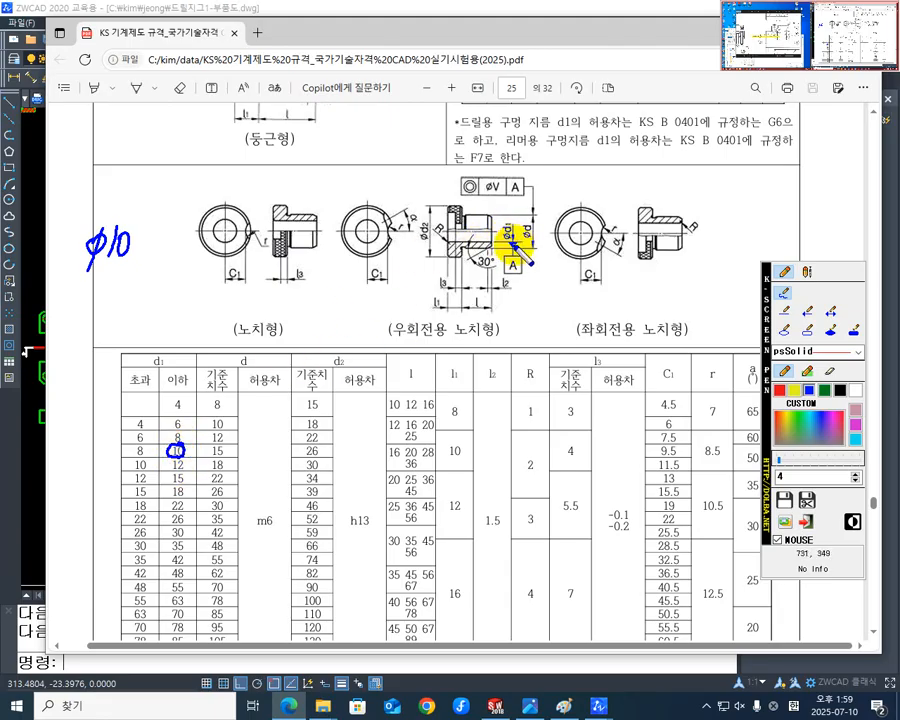
mouse_move(513, 243)
mouse_down()
mouse_move(508, 218)
mouse_move(502, 248)
mouse_up()
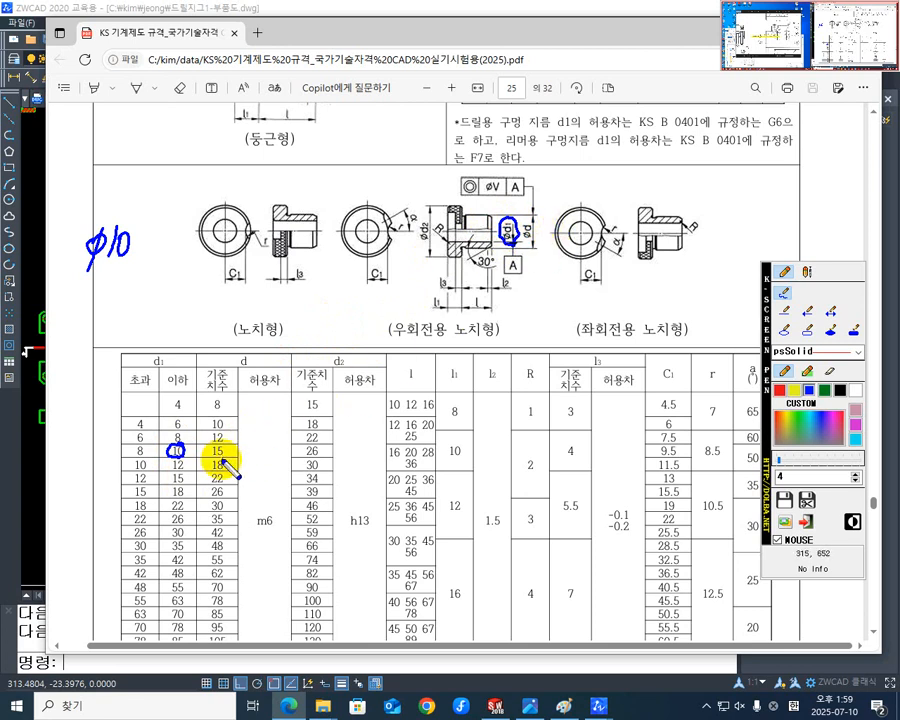
mouse_move(222, 462)
mouse_down()
mouse_move(214, 446)
mouse_move(230, 463)
mouse_up()
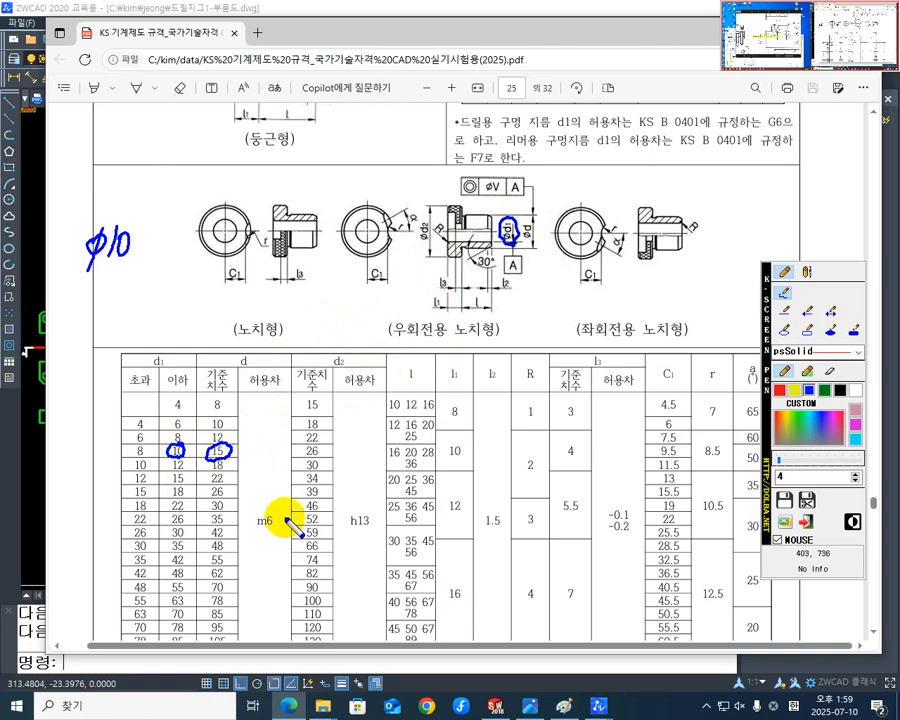
Circle the m6 tolerance for d, and the size 26 with tolerance h13 for d2, in the table.
mouse_move(269, 528)
mouse_down()
mouse_move(253, 518)
mouse_move(285, 536)
mouse_up()
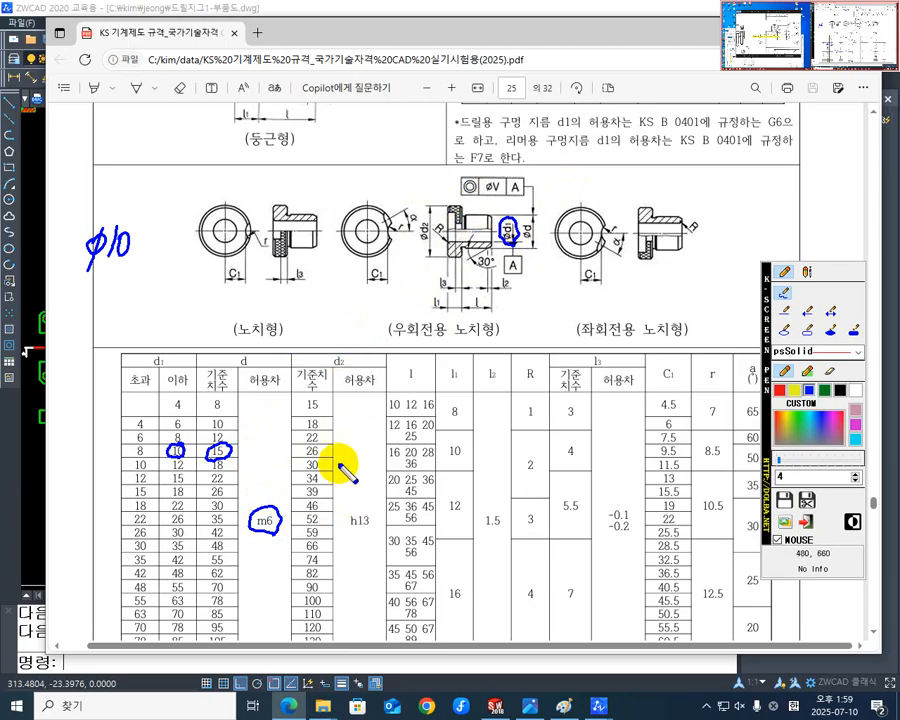
mouse_move(320, 447)
mouse_down()
mouse_move(308, 457)
mouse_move(316, 447)
mouse_up()
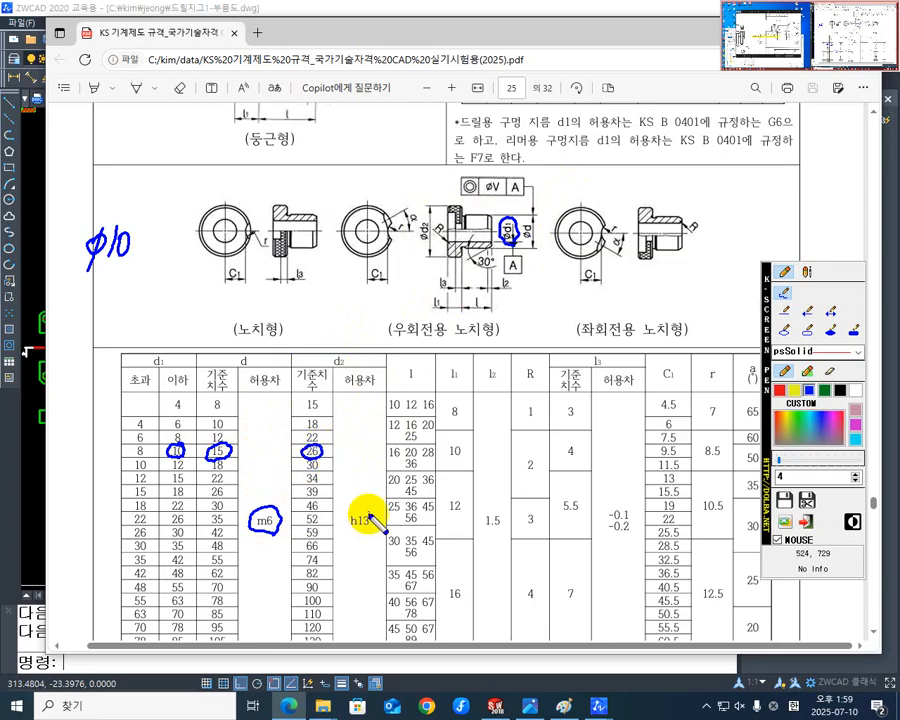
mouse_move(370, 522)
mouse_down()
mouse_move(358, 508)
mouse_move(352, 526)
mouse_move(372, 532)
mouse_up()
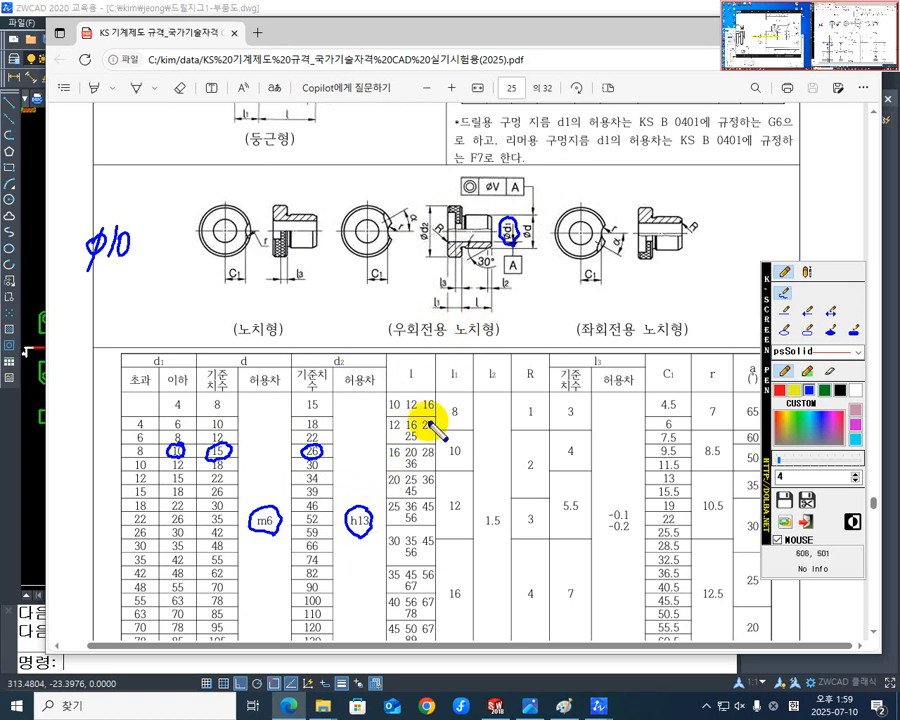
Bracket the bush lengths 20 and 28 in the table's l column.
drag(388, 456, 446, 470)
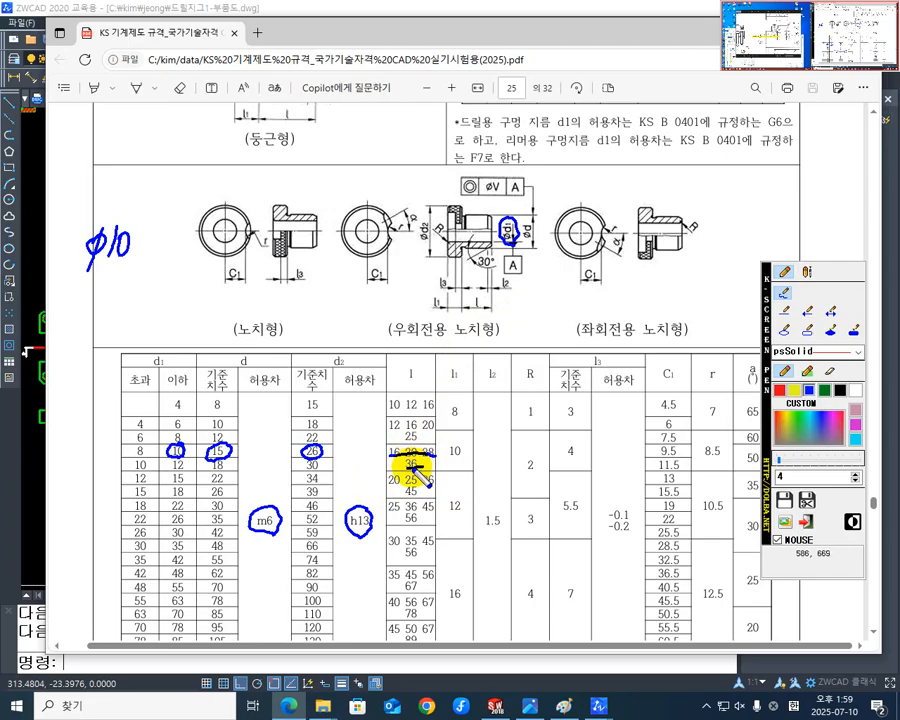
drag(404, 466, 422, 465)
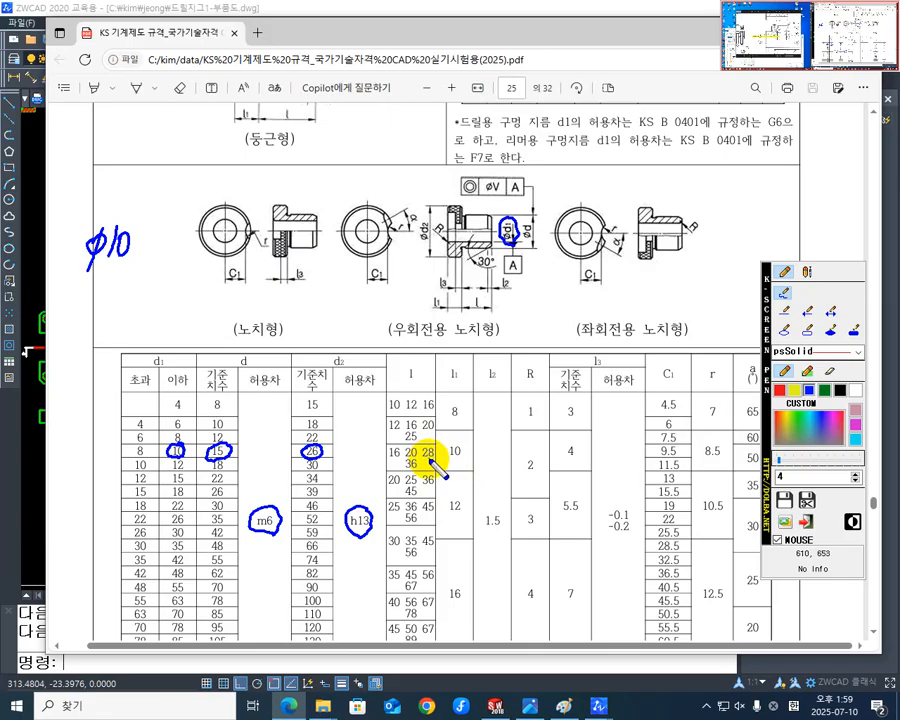
drag(407, 446, 404, 459)
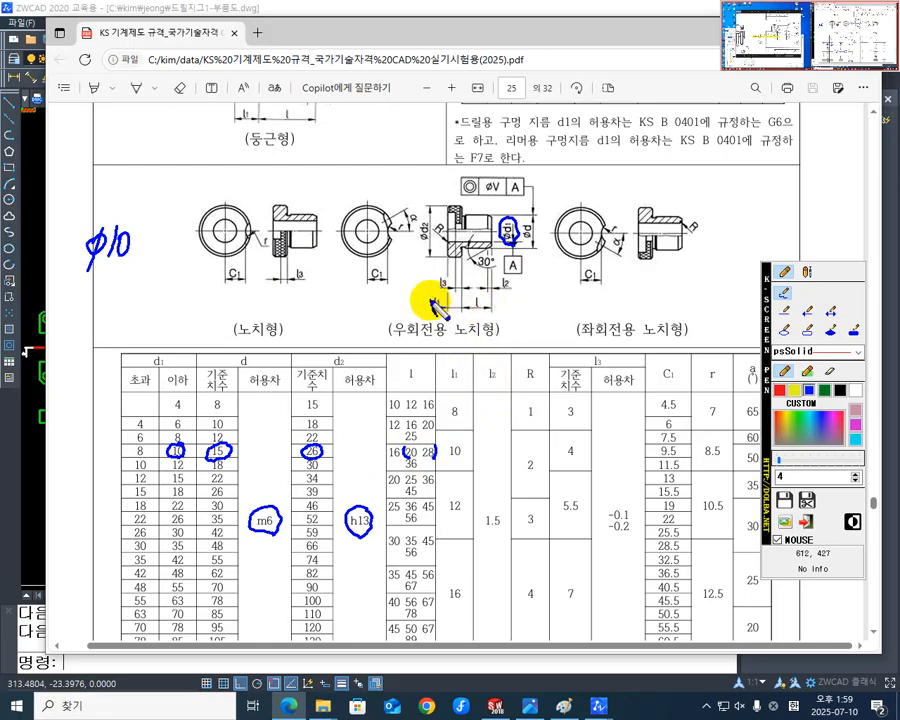
Circle l1 in the 우회전용 figure and the table values 10 for l1, 1.5 for l2 and 2 for R.
drag(440, 290, 442, 293)
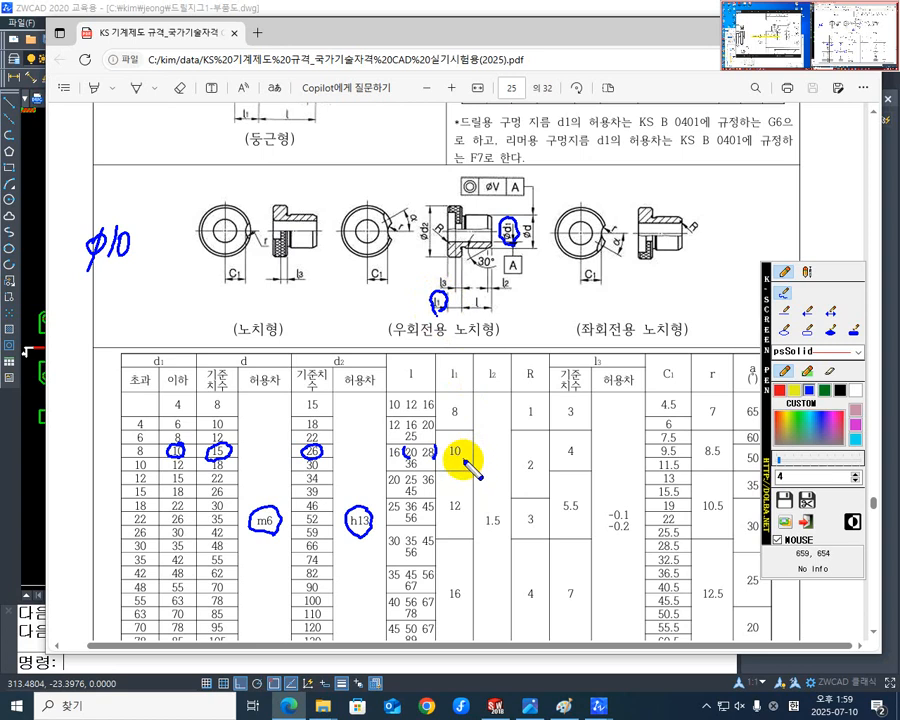
mouse_move(466, 462)
mouse_down()
mouse_move(452, 454)
mouse_move(462, 452)
mouse_up()
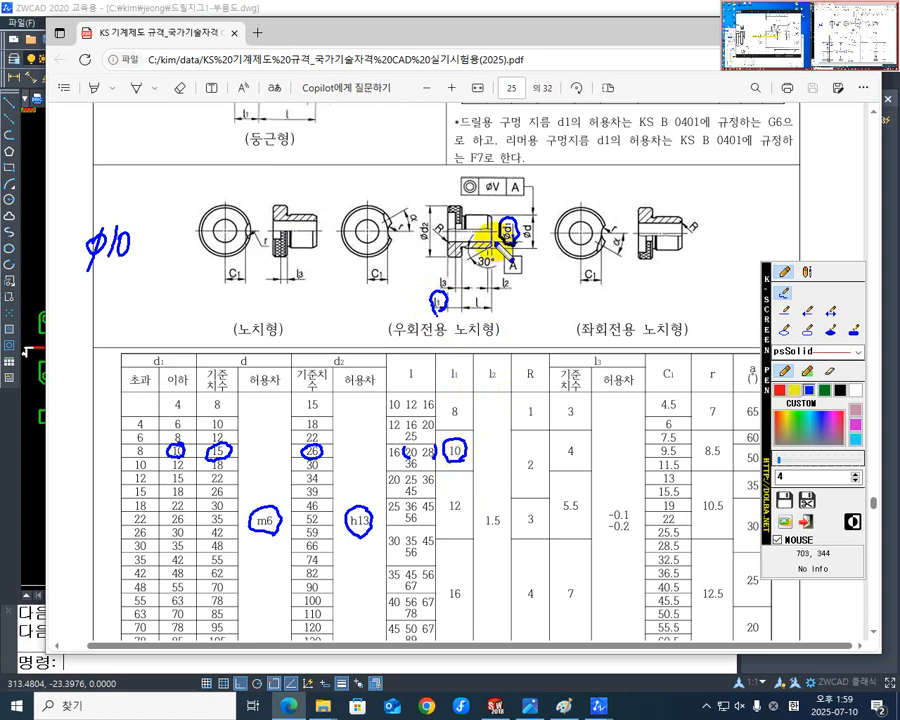
mouse_move(502, 537)
mouse_down()
mouse_move(488, 512)
mouse_move(496, 526)
mouse_move(503, 520)
mouse_up()
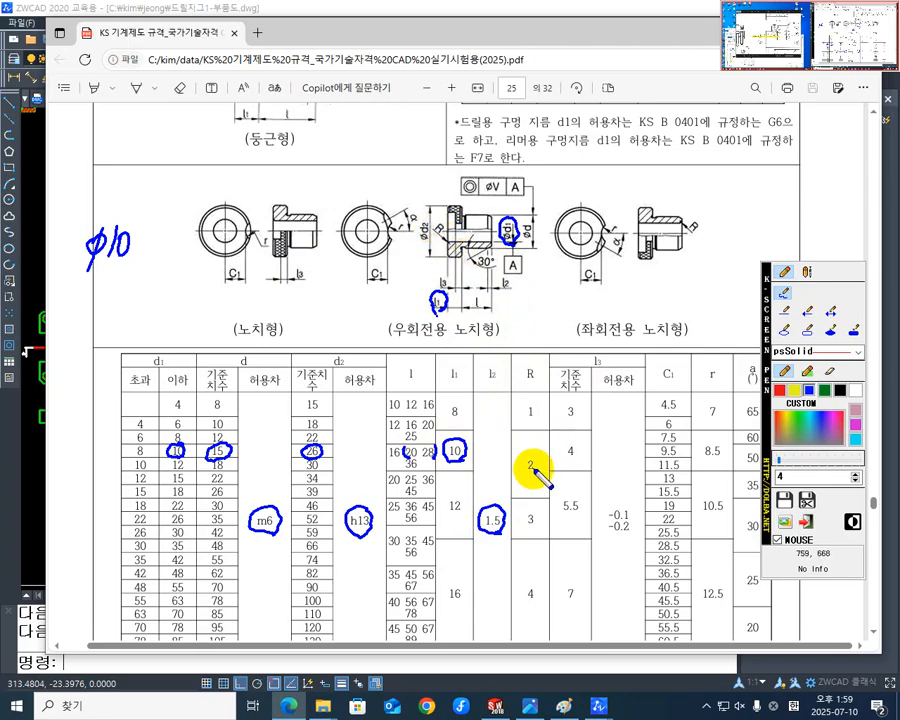
drag(514, 462, 519, 480)
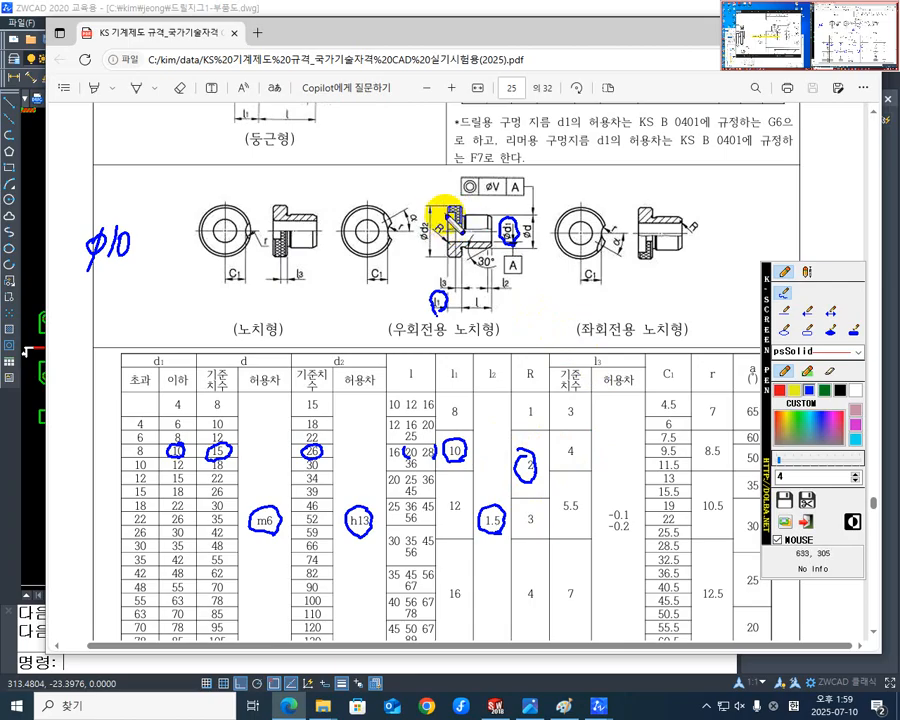
Mark the notch in the 우회전용 bush's front view and circle the l3 value 4 in the table.
mouse_move(455, 207)
mouse_down()
mouse_move(460, 225)
mouse_move(452, 212)
mouse_up()
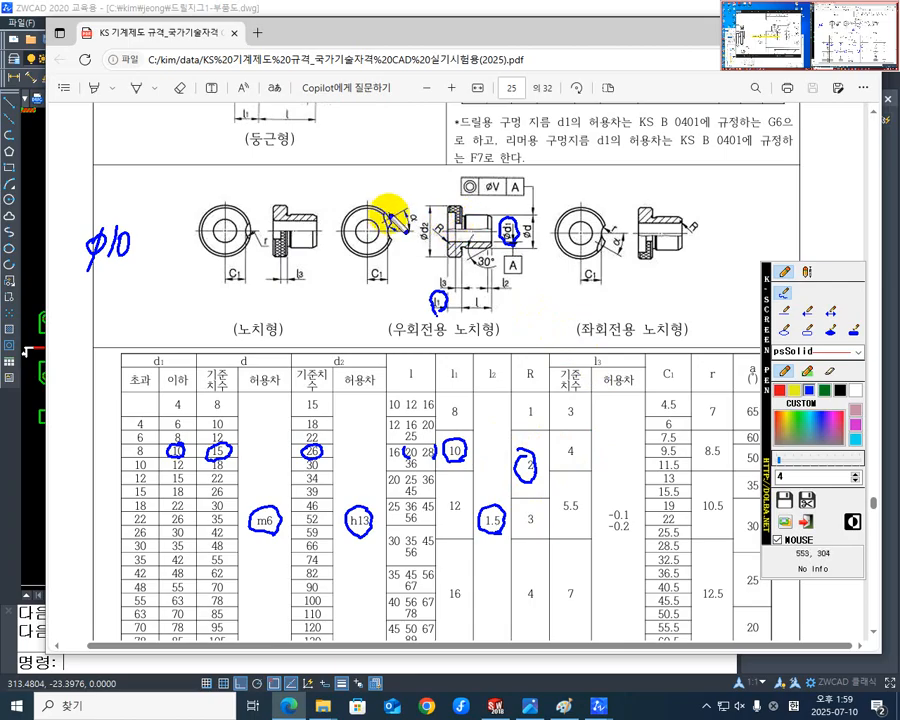
drag(389, 214, 390, 216)
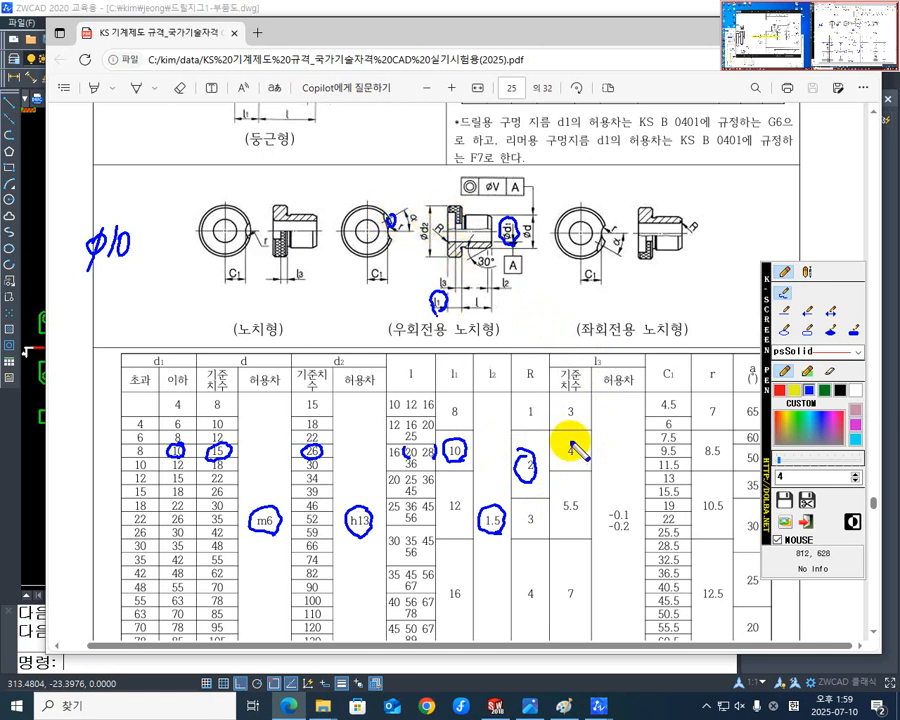
mouse_move(575, 458)
mouse_down()
mouse_move(566, 452)
mouse_move(574, 460)
mouse_up()
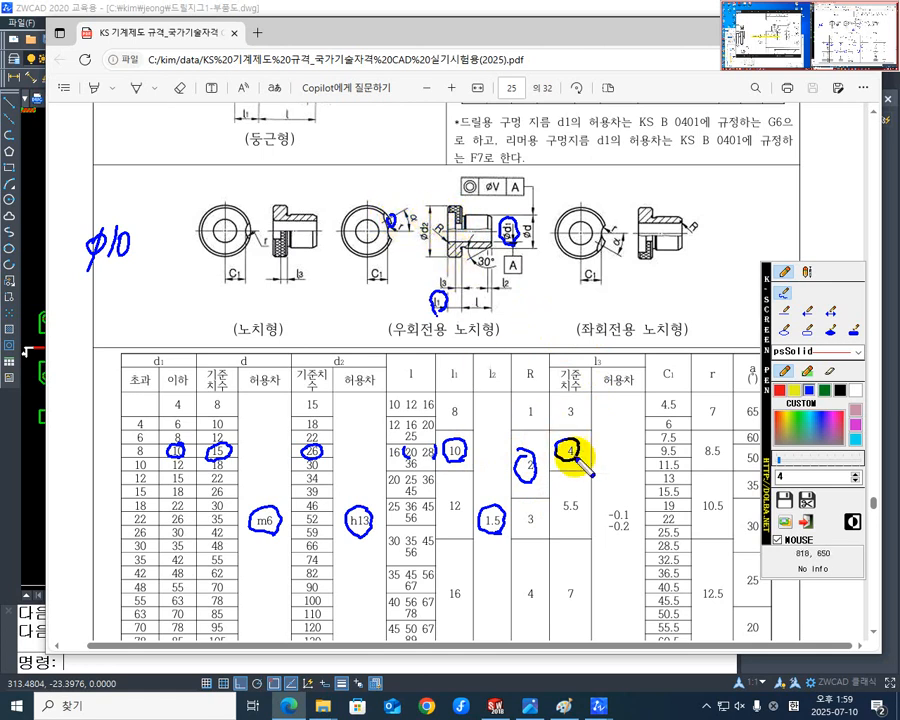
Circle the l3 tolerance -0.1/-0.2, C1 in the 우회전용 figure and the C1 value 9.5, and underline that table row.
mouse_move(633, 509)
mouse_down()
mouse_move(612, 528)
mouse_move(626, 542)
mouse_move(638, 504)
mouse_up()
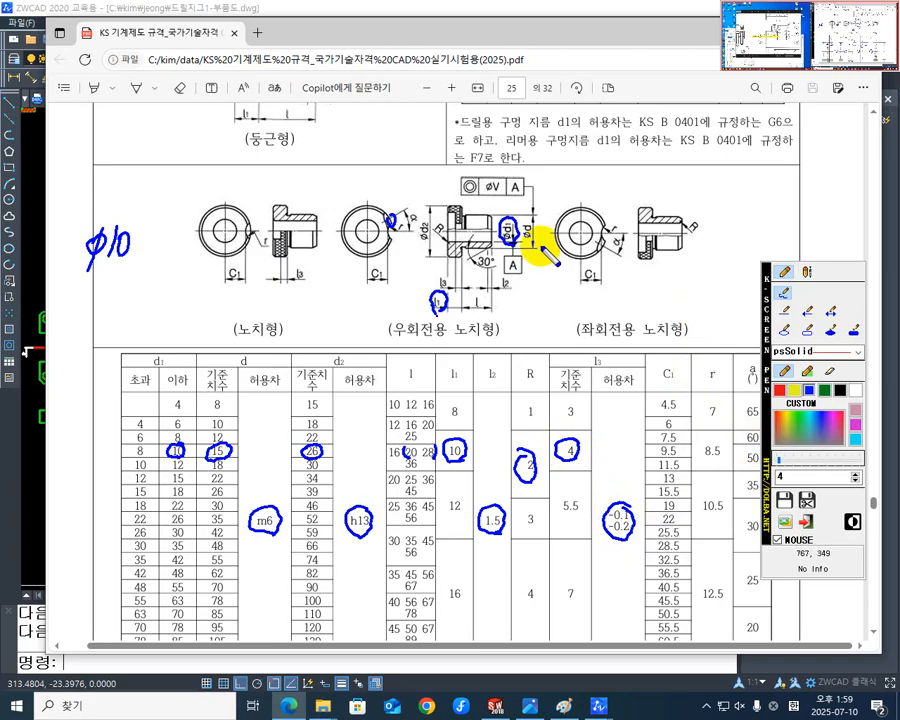
mouse_move(383, 286)
mouse_down()
mouse_move(382, 269)
mouse_move(386, 281)
mouse_up()
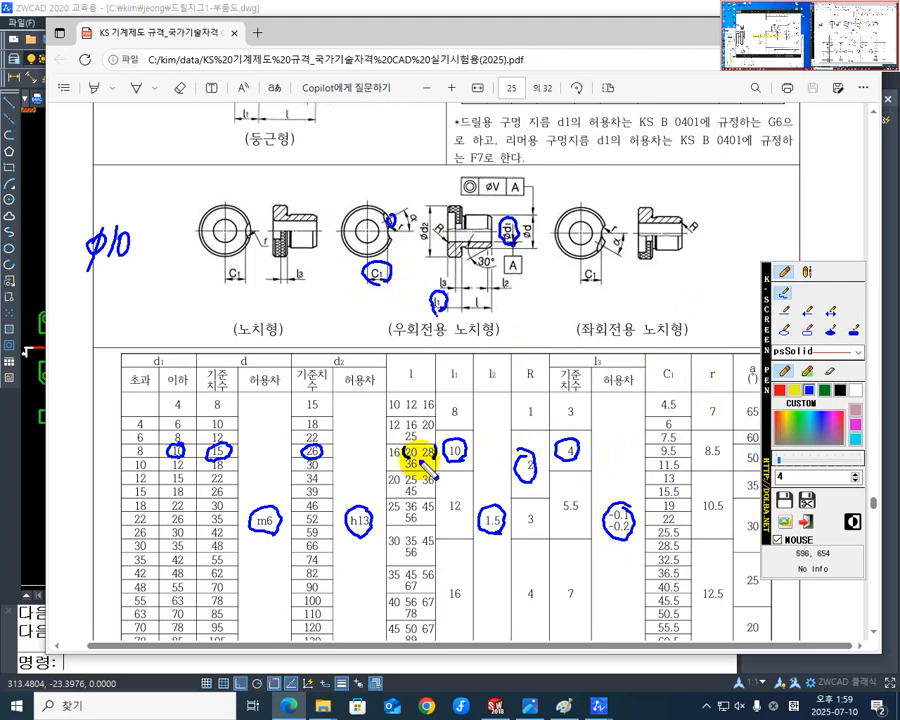
mouse_move(412, 456)
mouse_down()
mouse_move(700, 460)
mouse_move(676, 460)
mouse_move(662, 446)
mouse_move(681, 463)
mouse_up()
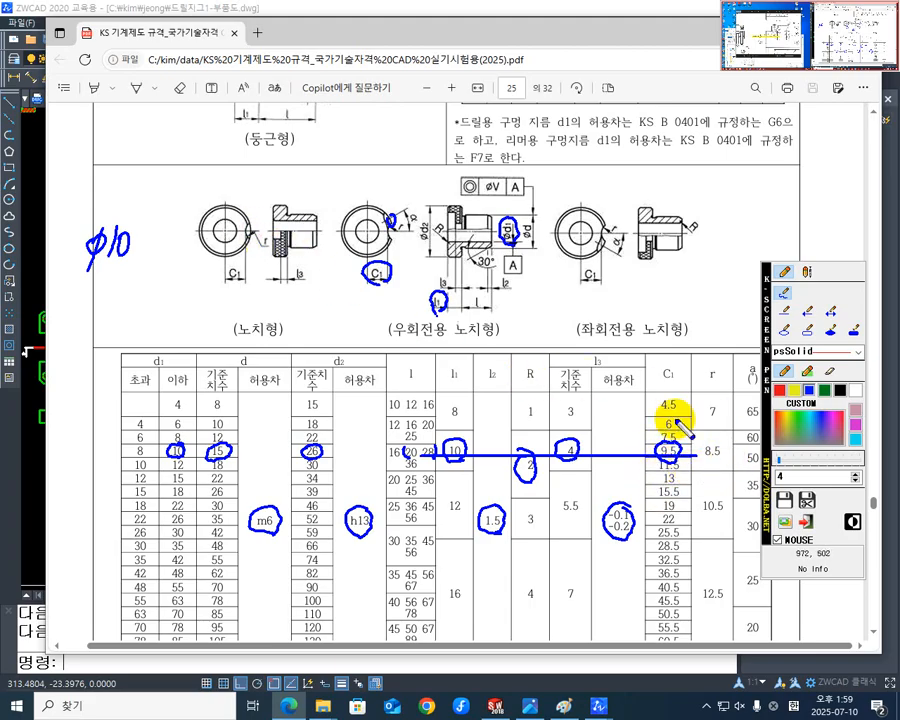
Circle the table values 8.5 for r and 50 for the angle a, and clear all pen markings from the page.
mouse_move(720, 467)
mouse_down()
mouse_move(697, 462)
mouse_move(722, 450)
mouse_move(740, 458)
mouse_move(536, 482)
mouse_move(311, 599)
mouse_up()
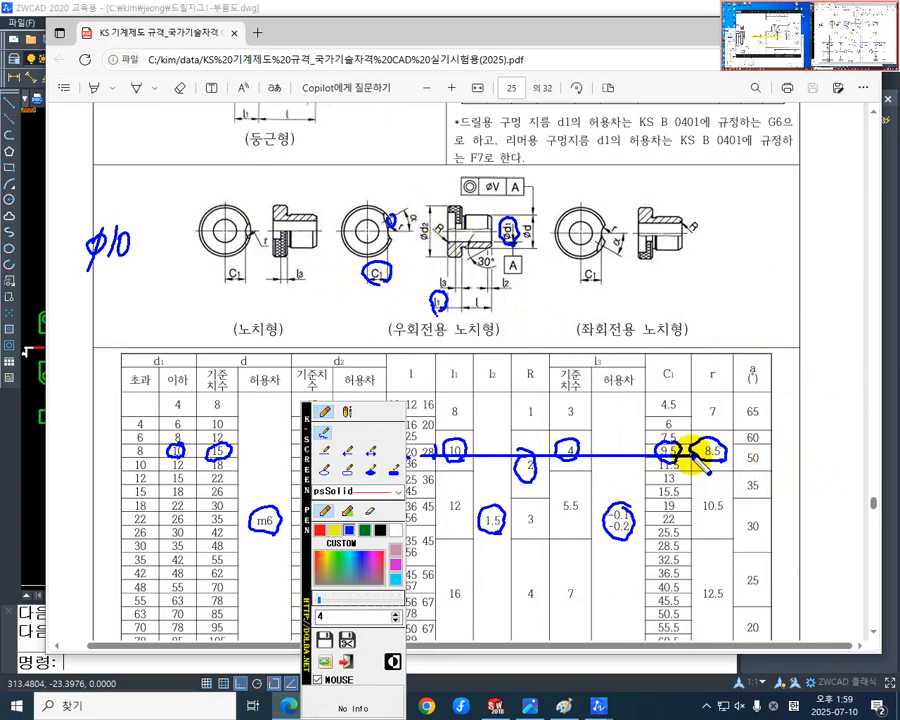
drag(749, 452, 753, 472)
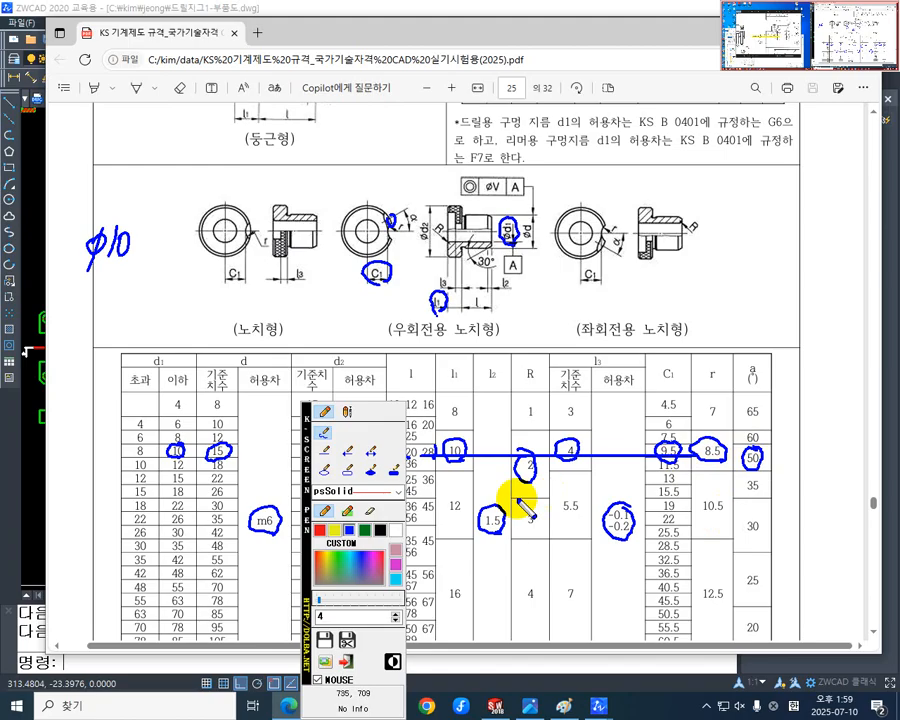
drag(308, 555, 660, 608)
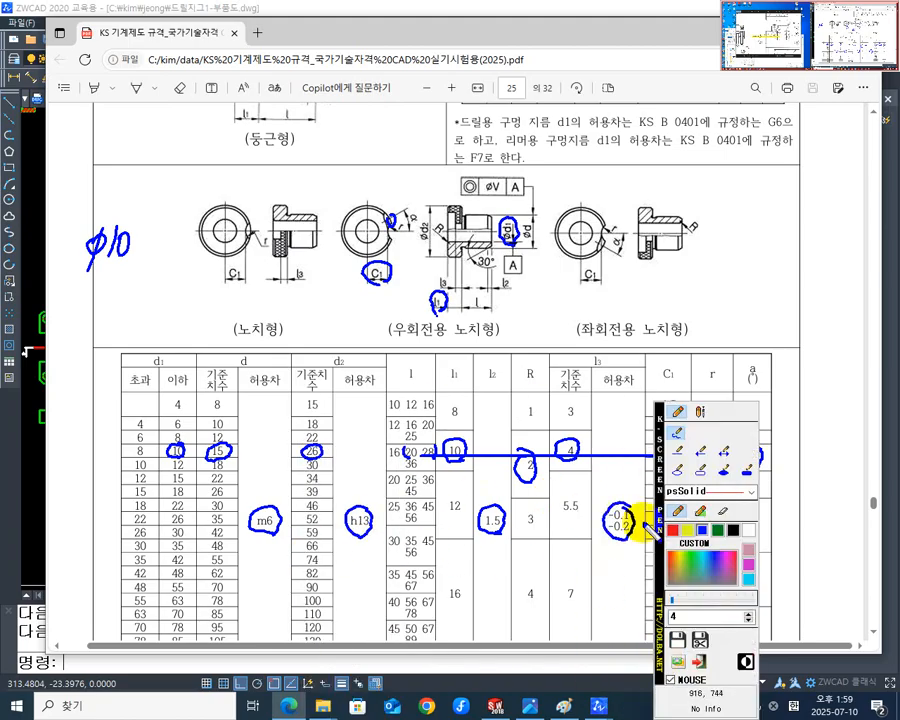
drag(663, 548, 798, 558)
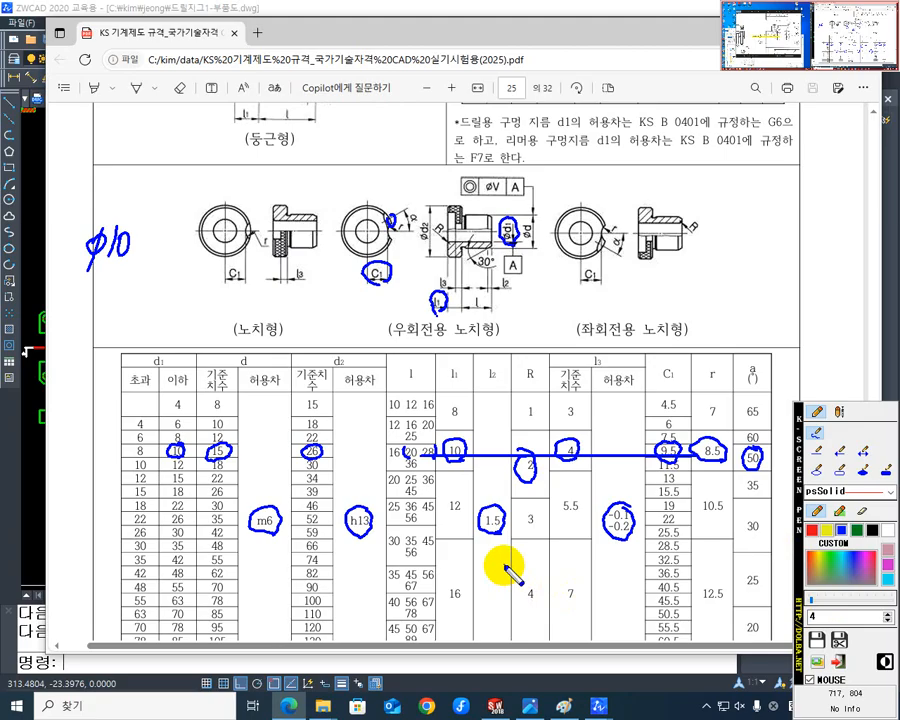
key(Escape)
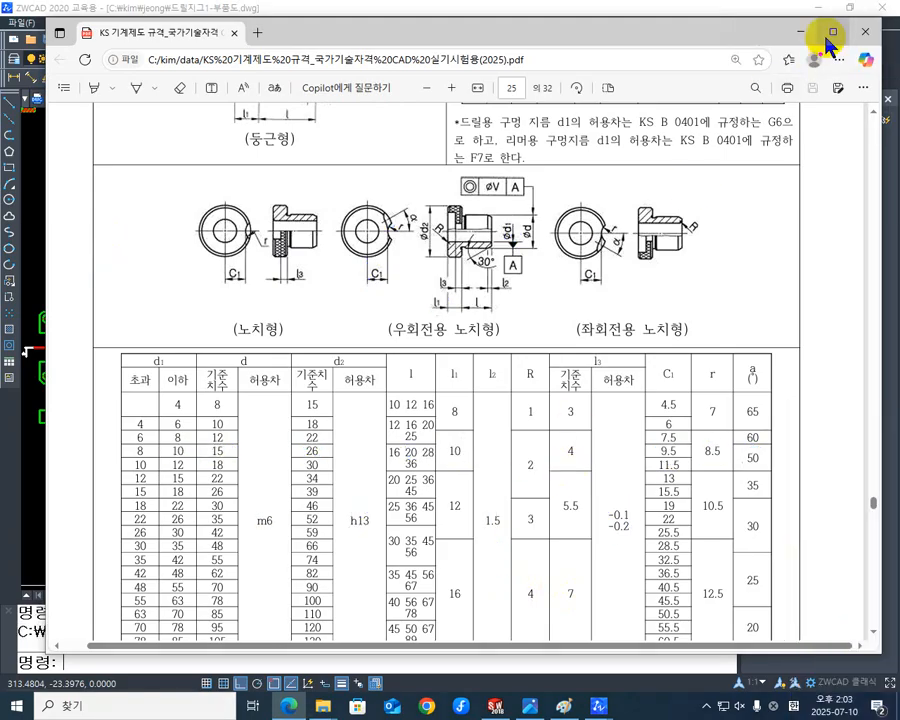
Examine the 우회전용 노치형 bush figure and its dimension table up close.
drag(740, 40, 487, 66)
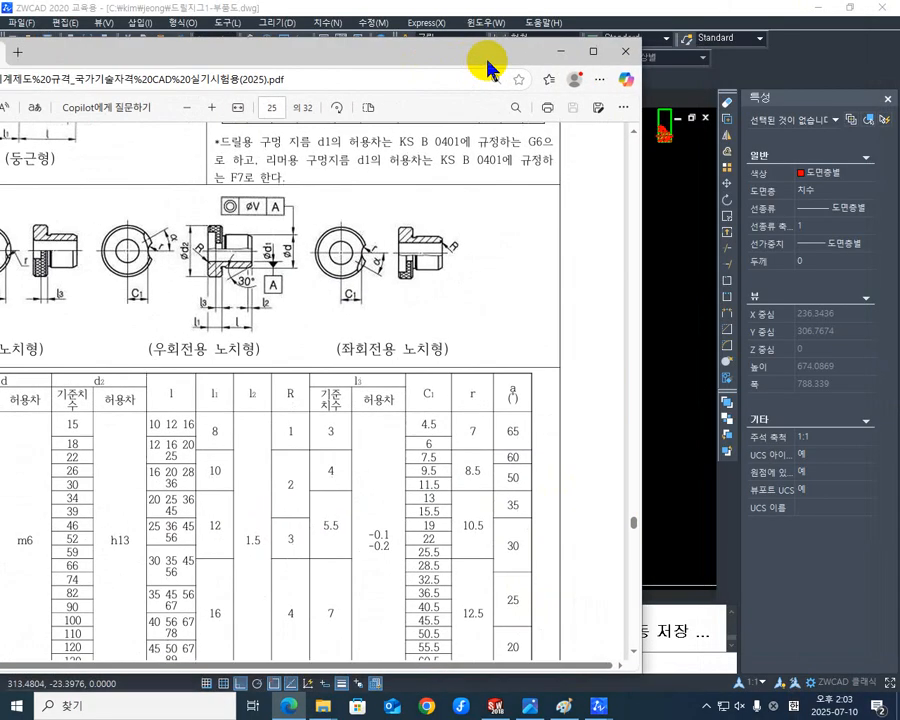
ctrl+scroll(152, 300, up, 5)
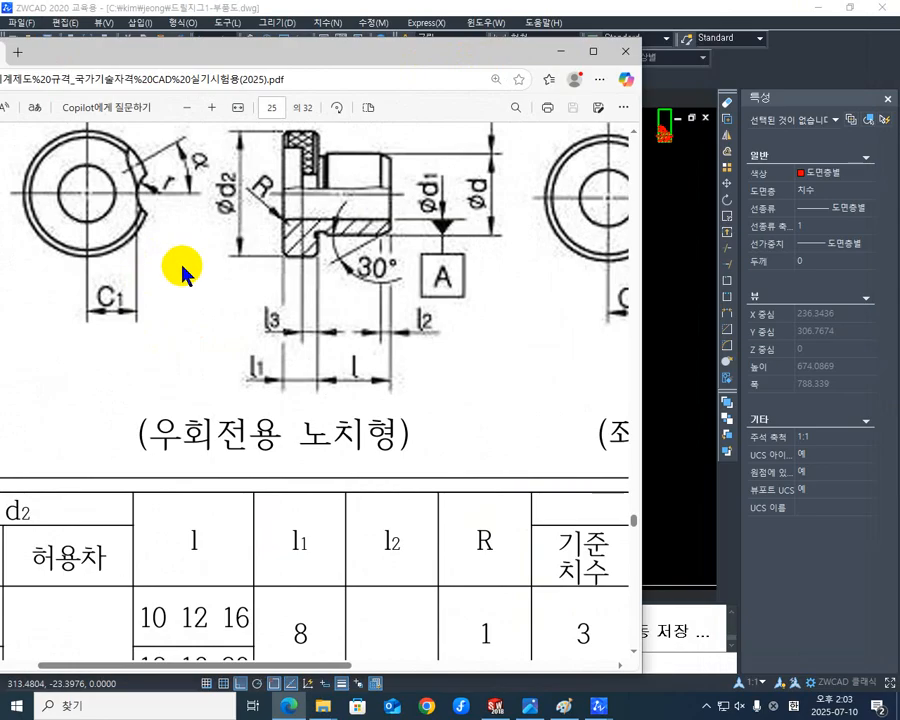
ctrl+scroll(183, 270, down, 2)
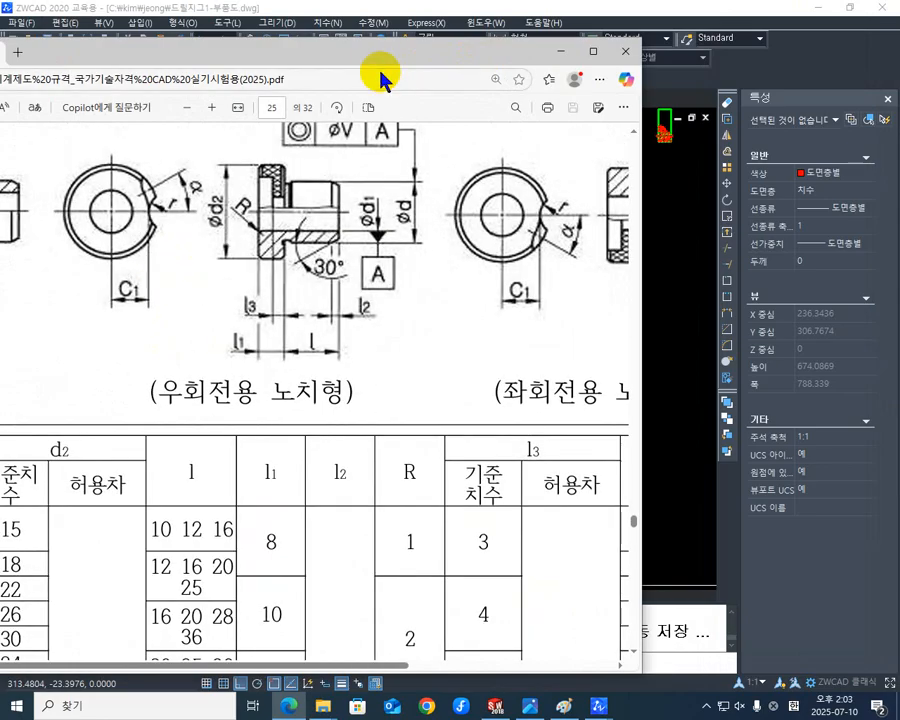
drag(379, 56, 569, 64)
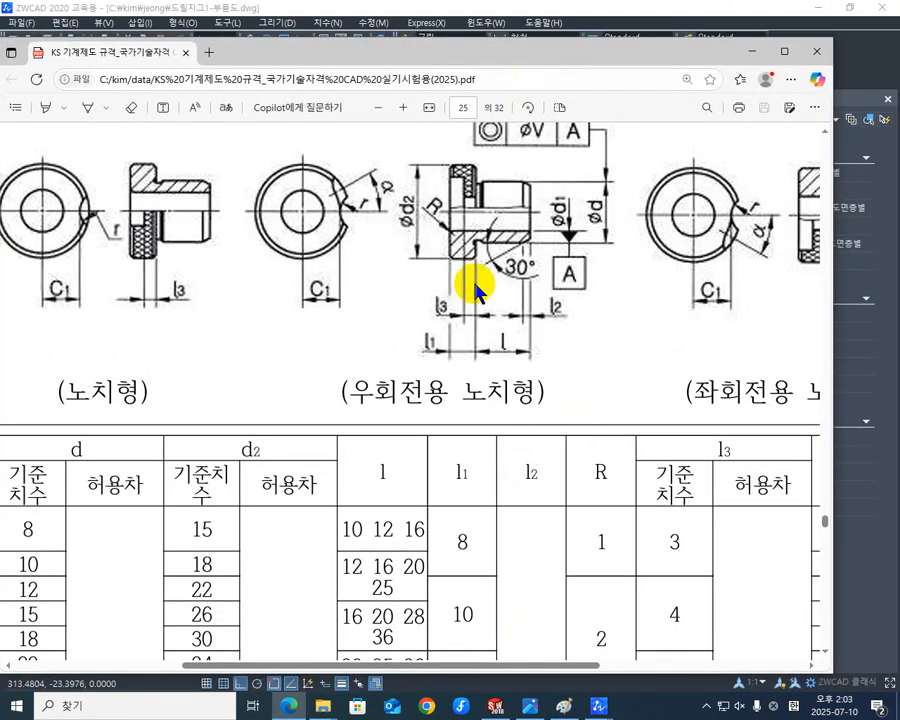
ctrl+scroll(474, 288, down, 2)
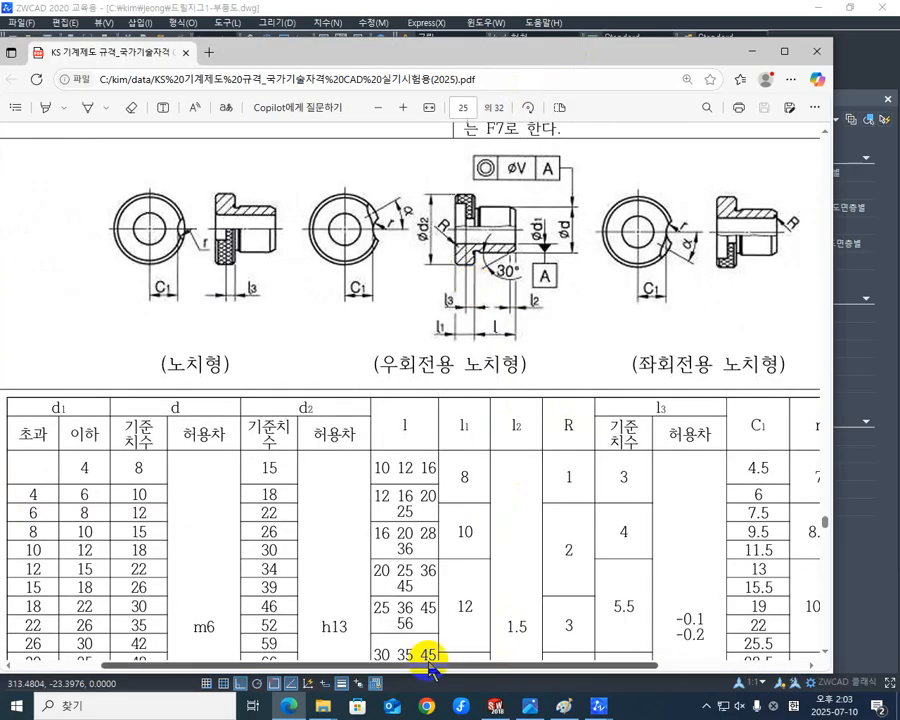
mouse_move(431, 670)
mouse_down()
mouse_move(328, 662)
mouse_move(426, 658)
mouse_up()
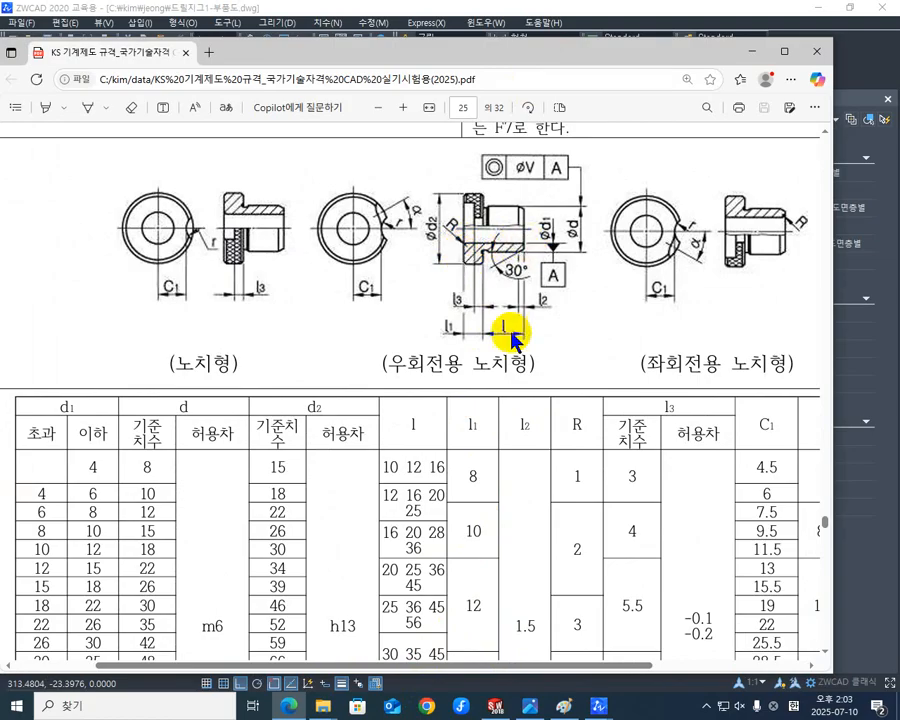
Switch to SOLIDWORKS, mate the bush support's underside coincident with the blue support's recessed top face, and save the assembly.
click(497, 706)
middle_drag(605, 459, 559, 396)
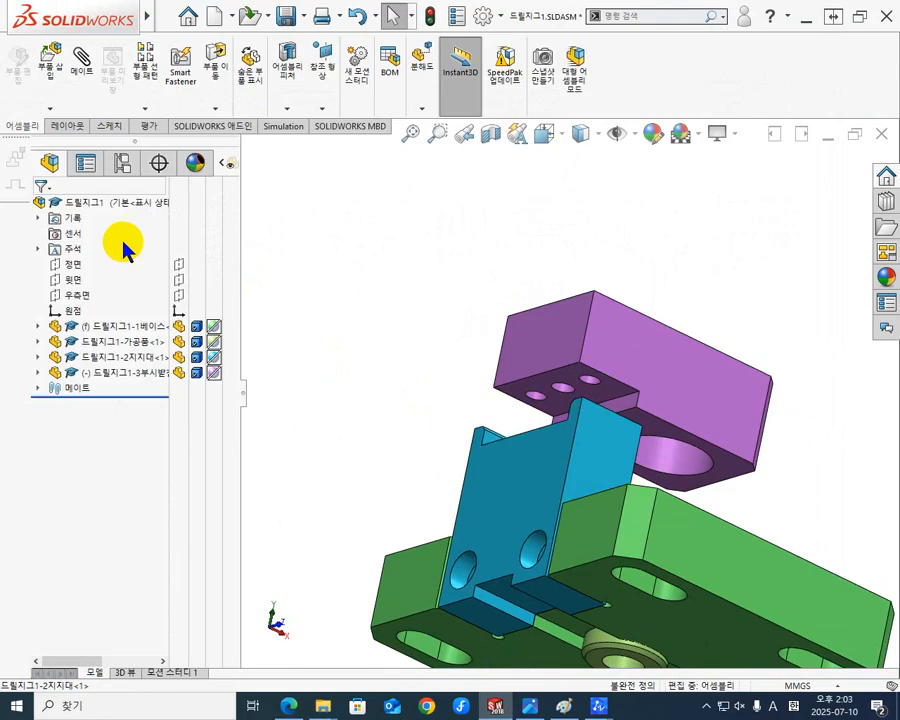
click(79, 60)
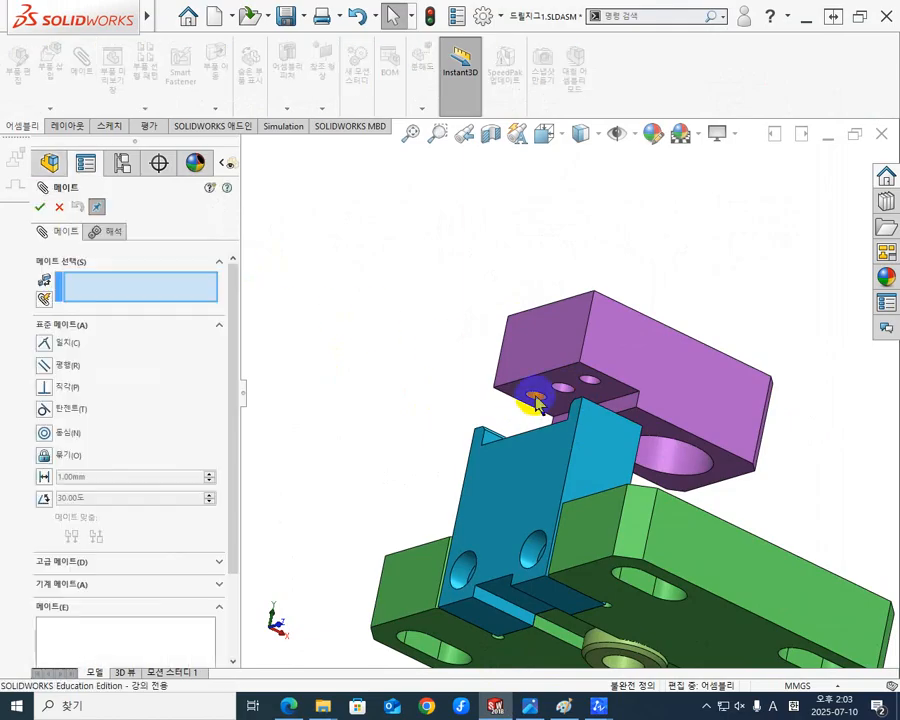
click(540, 390)
middle_drag(518, 366, 463, 470)
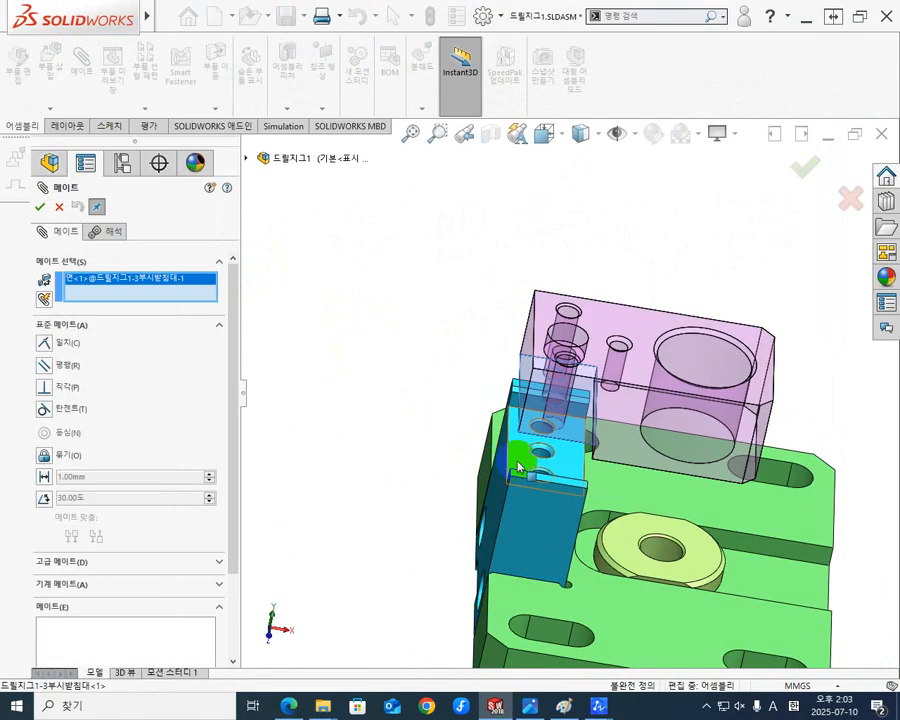
middle_drag(518, 458, 470, 465)
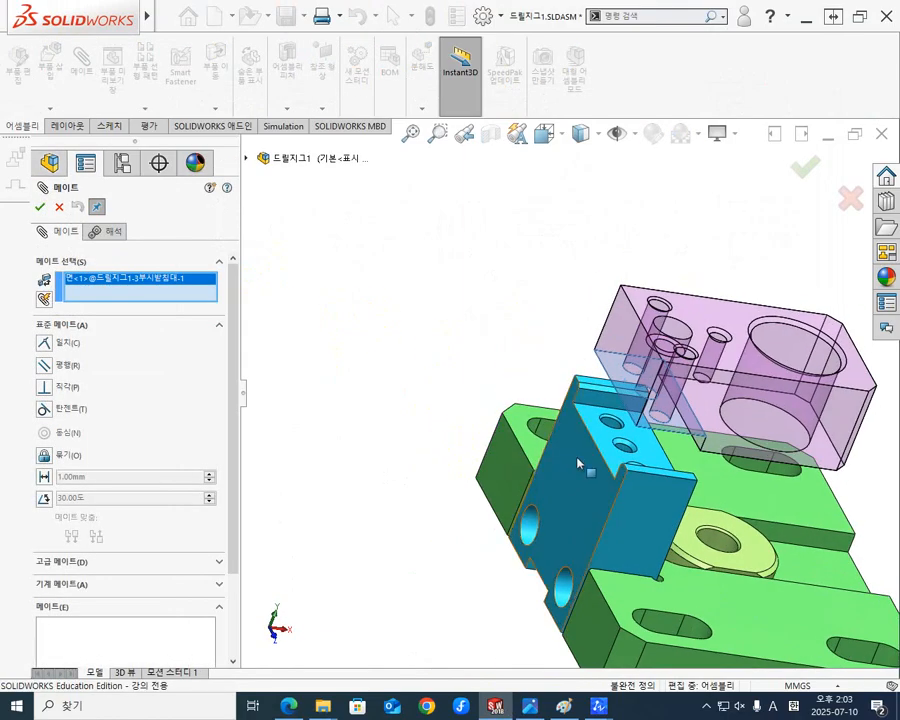
click(600, 442)
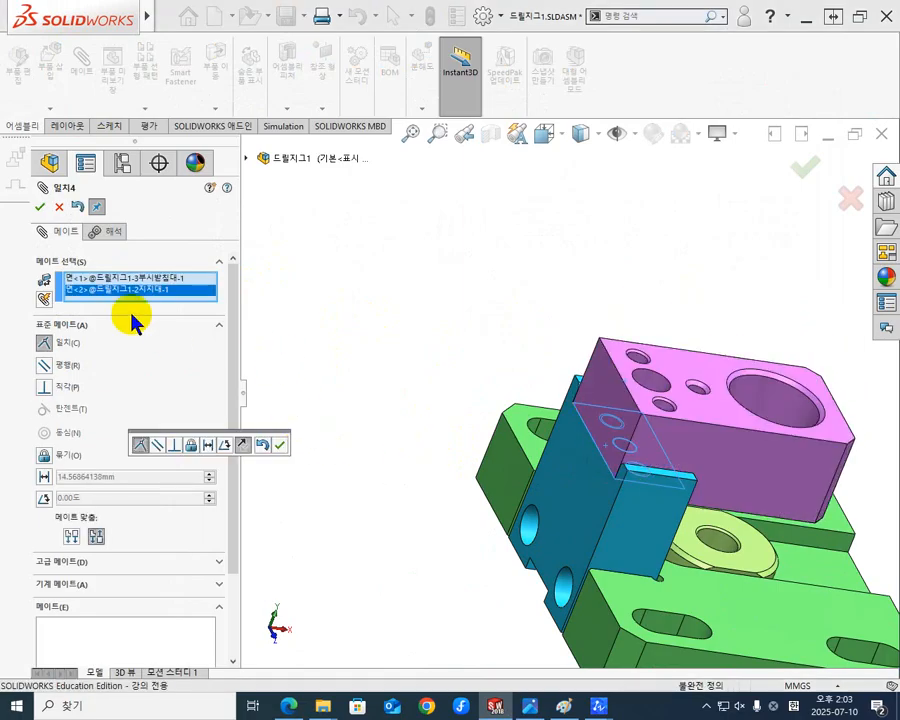
click(278, 447)
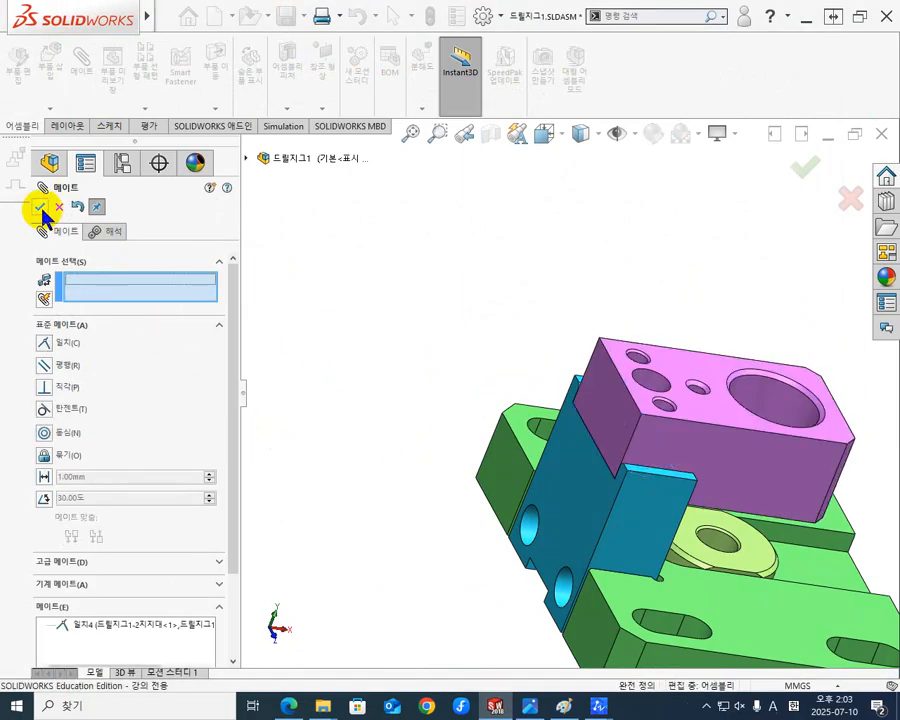
click(40, 207)
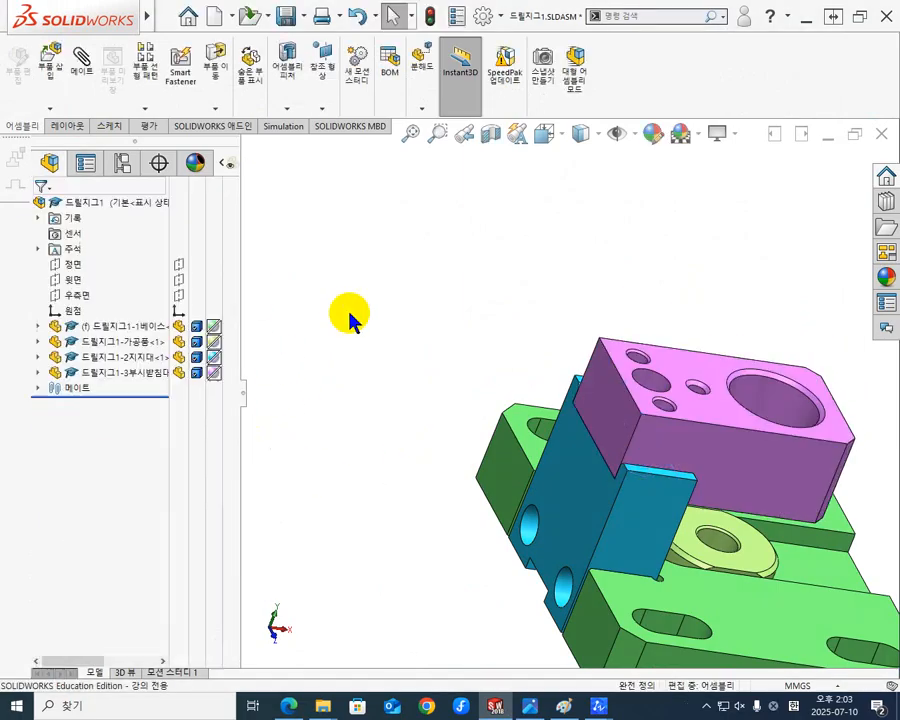
click(287, 16)
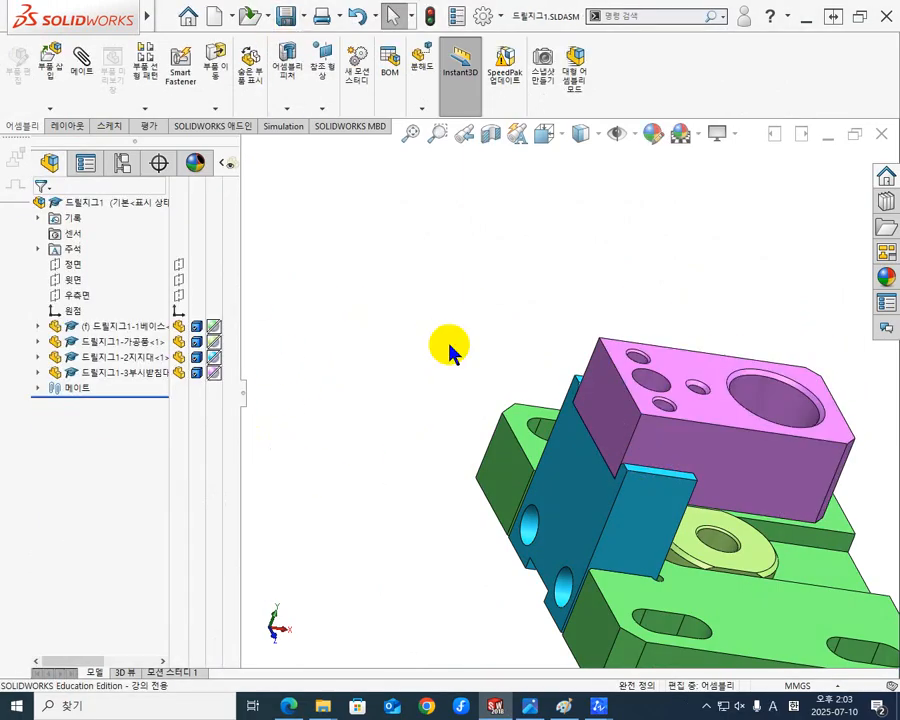
Create a new part document and give it a plain white scene background.
click(217, 18)
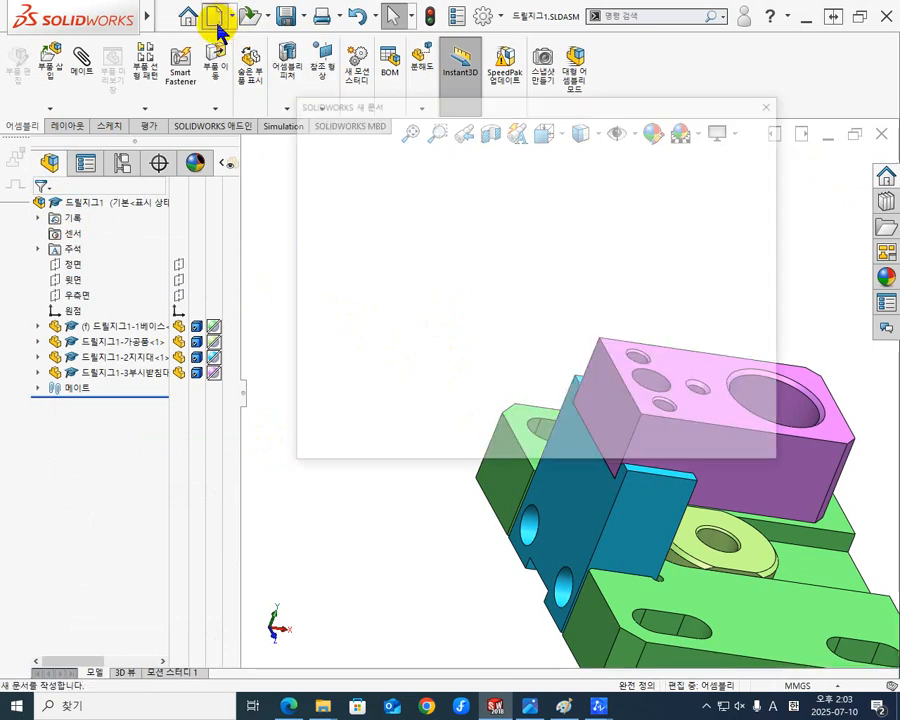
click(378, 232)
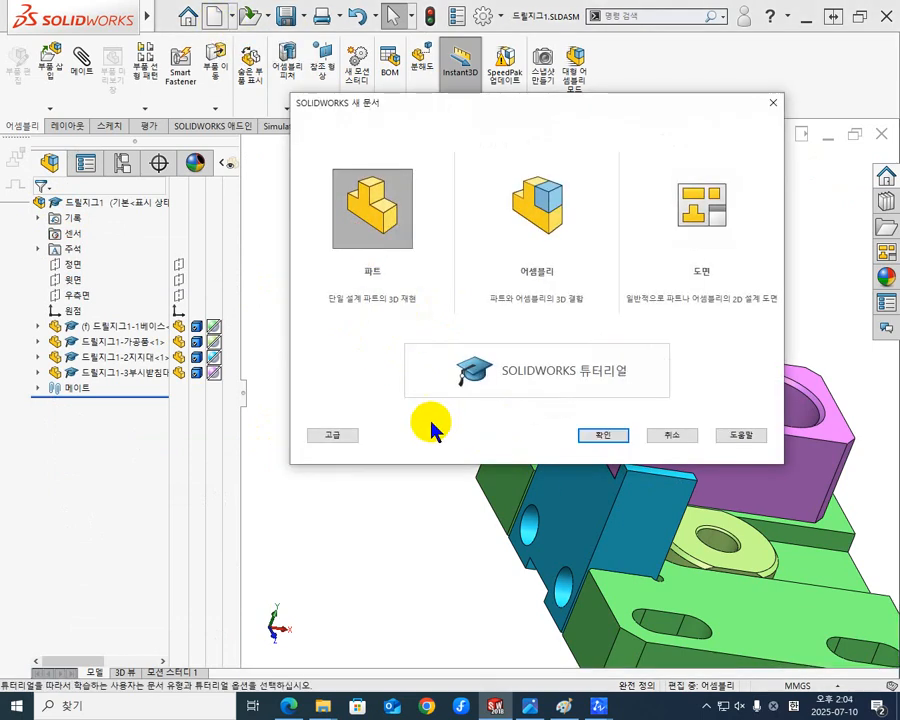
click(605, 439)
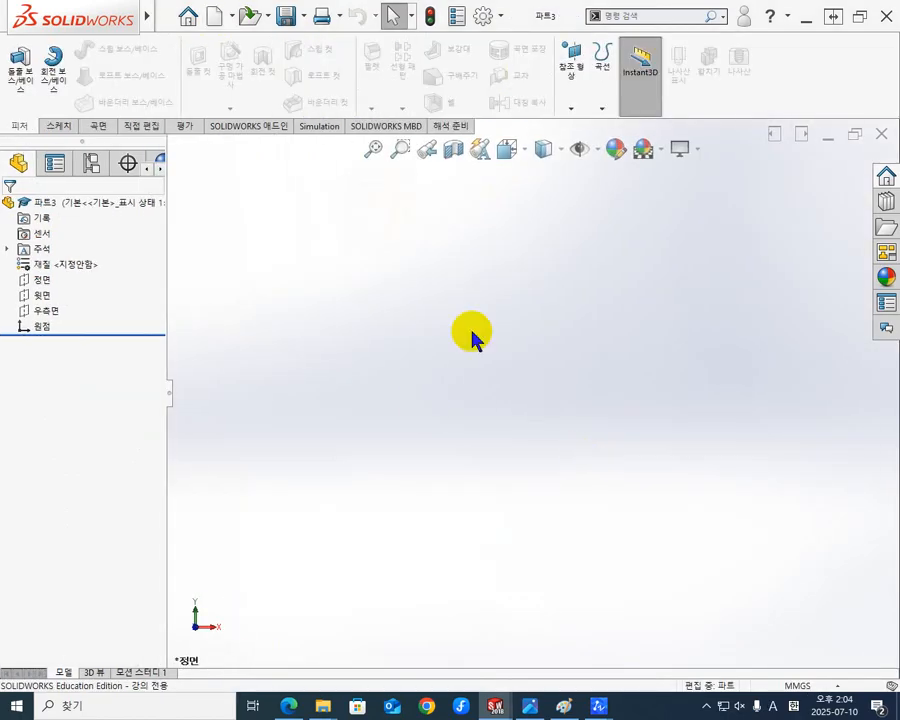
click(596, 149)
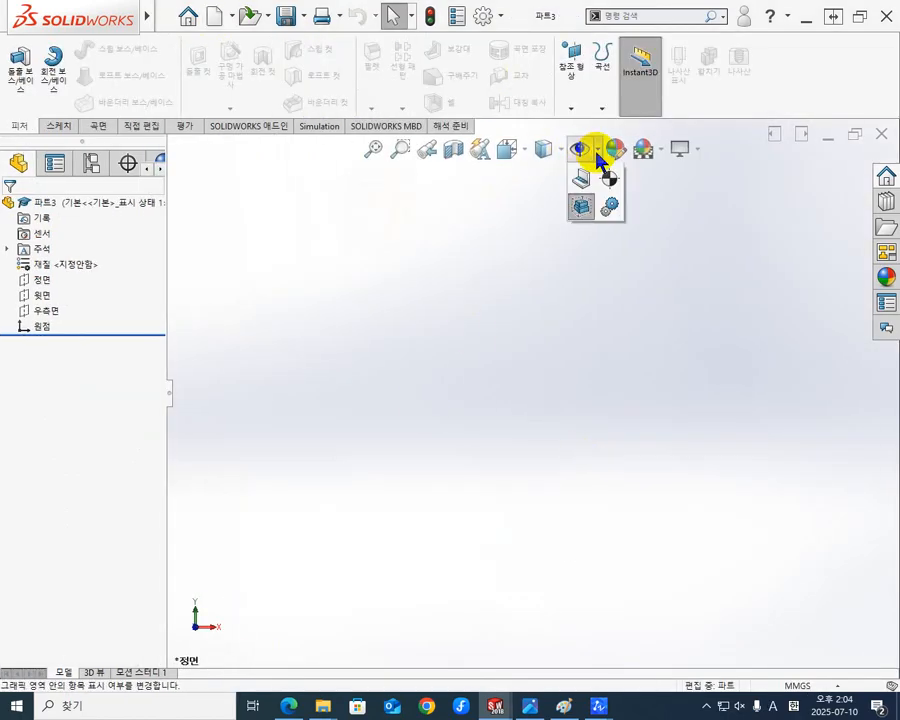
click(662, 150)
click(670, 190)
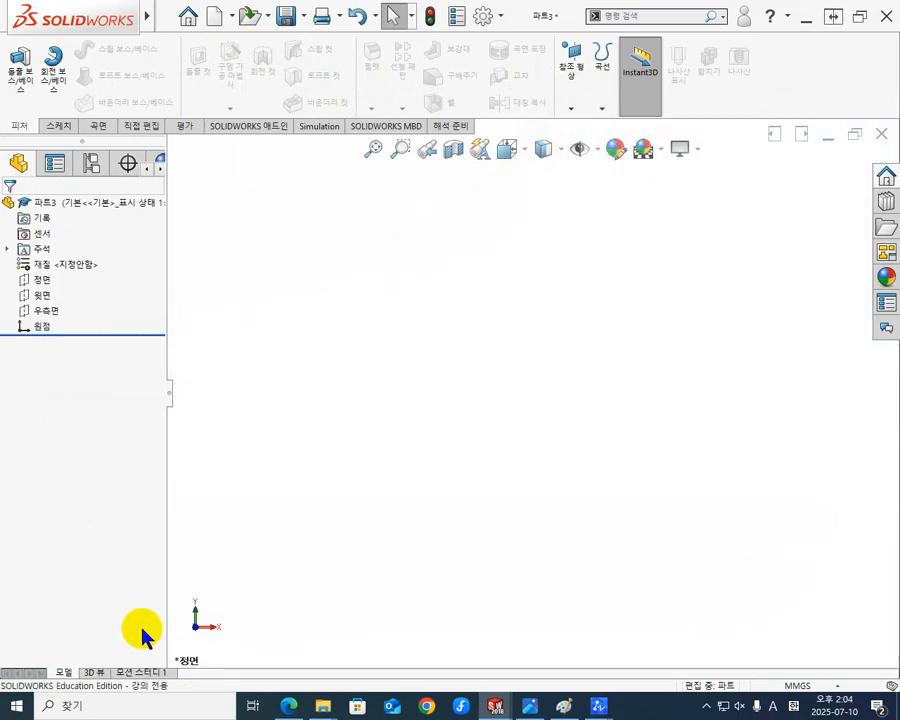
Start a sketch on the front plane (정면) and draw a horizontal centerline about 57 mm long from the origin.
click(40, 280)
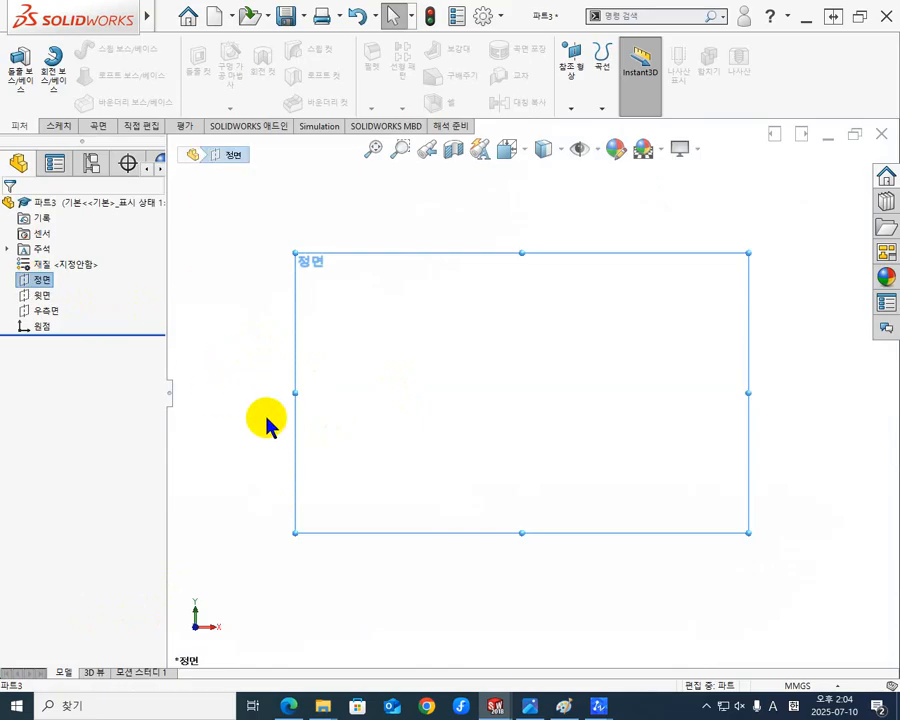
click(35, 285)
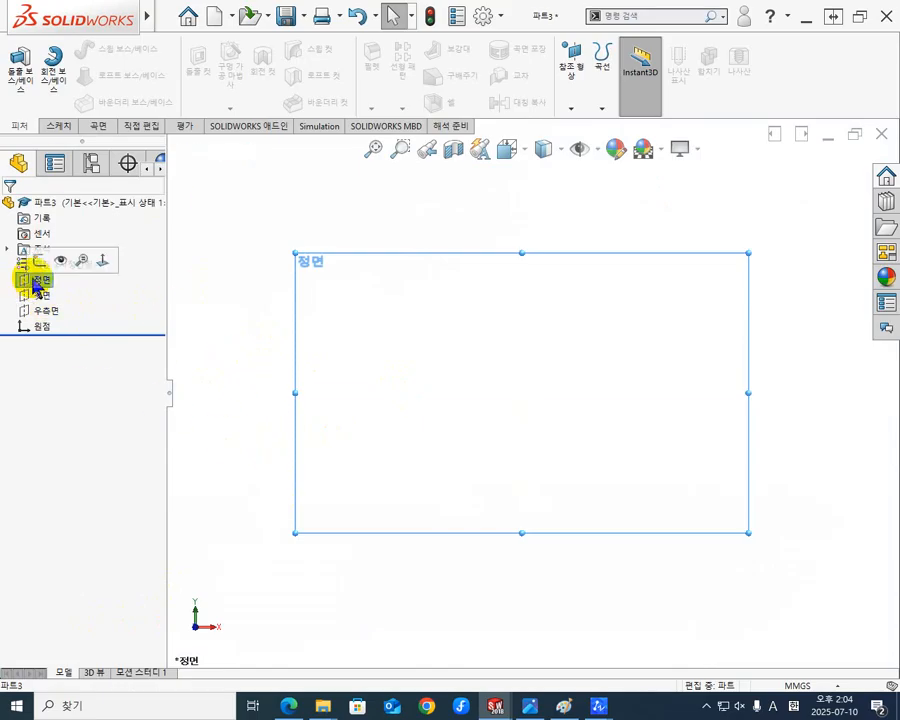
click(38, 262)
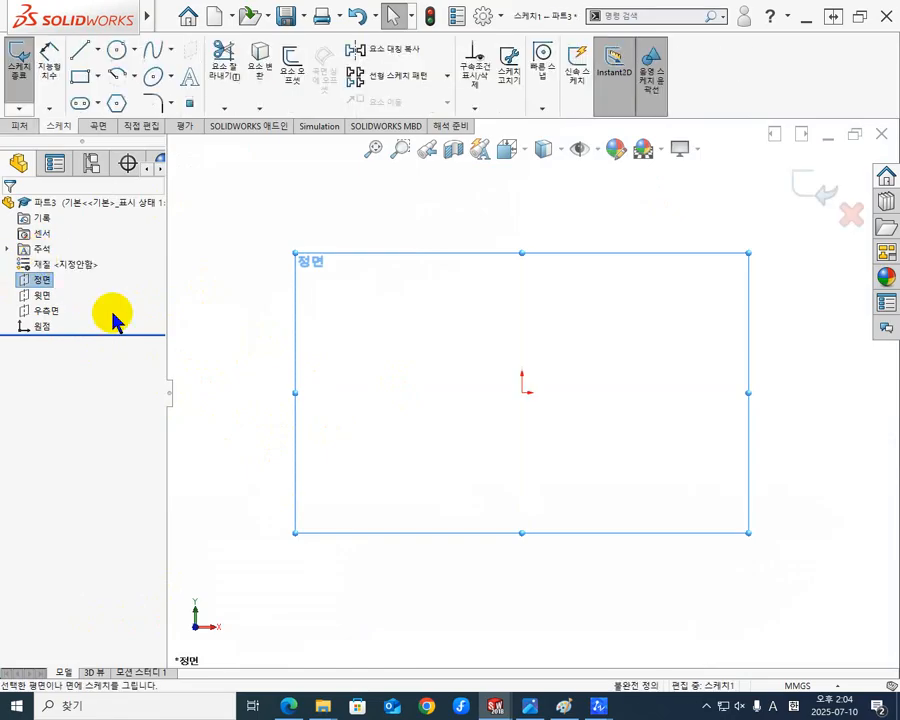
click(98, 49)
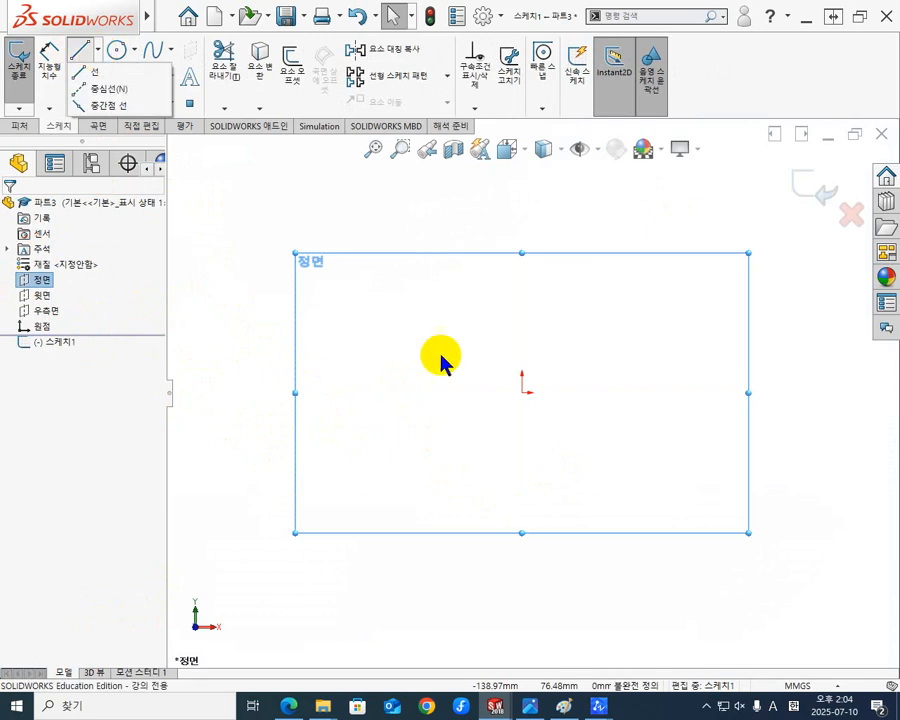
click(98, 49)
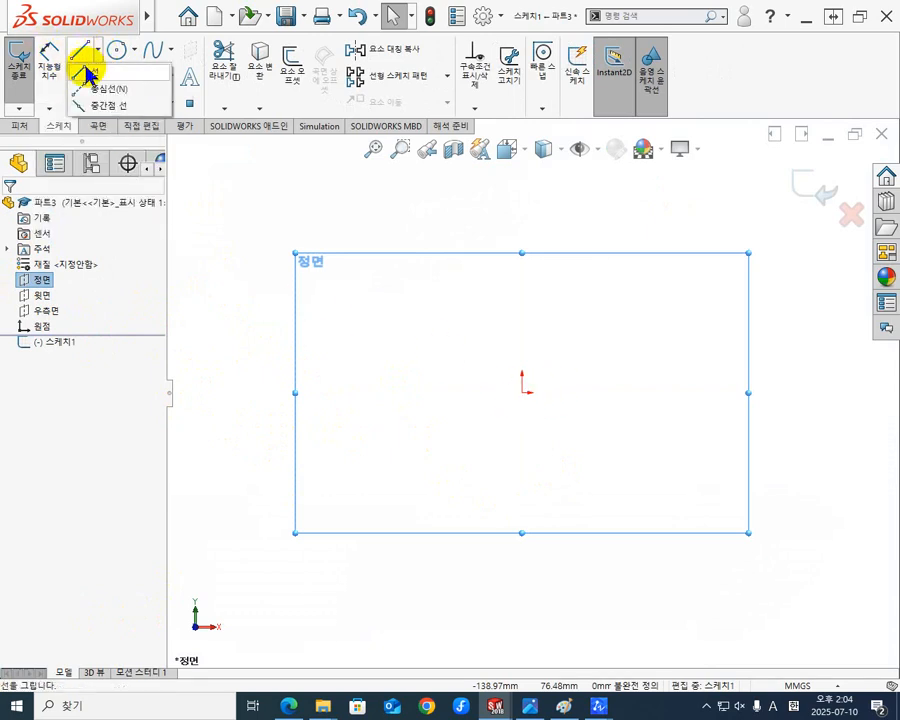
click(80, 88)
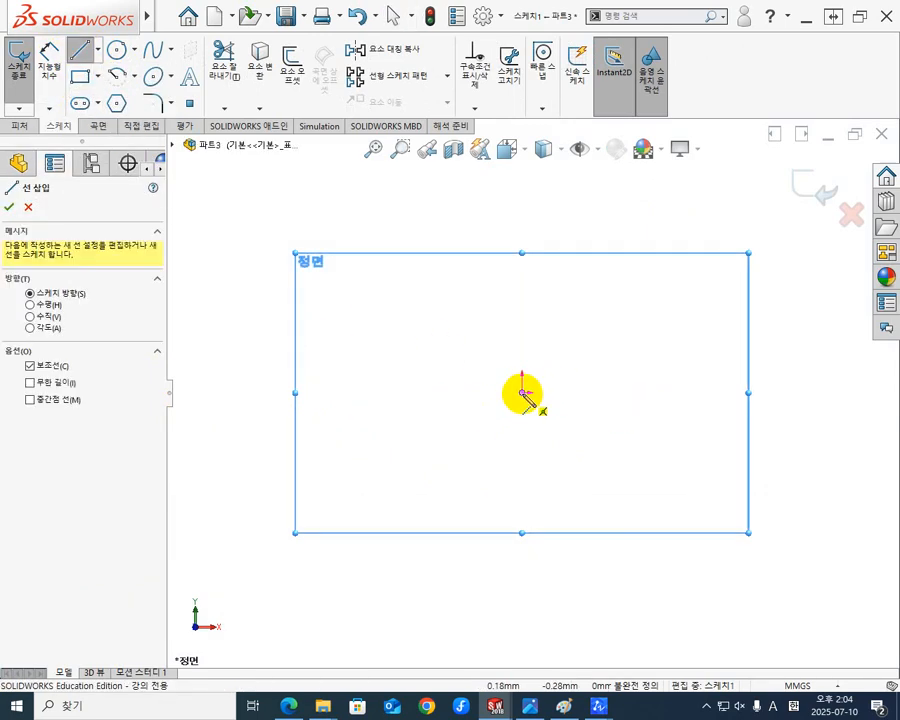
click(522, 390)
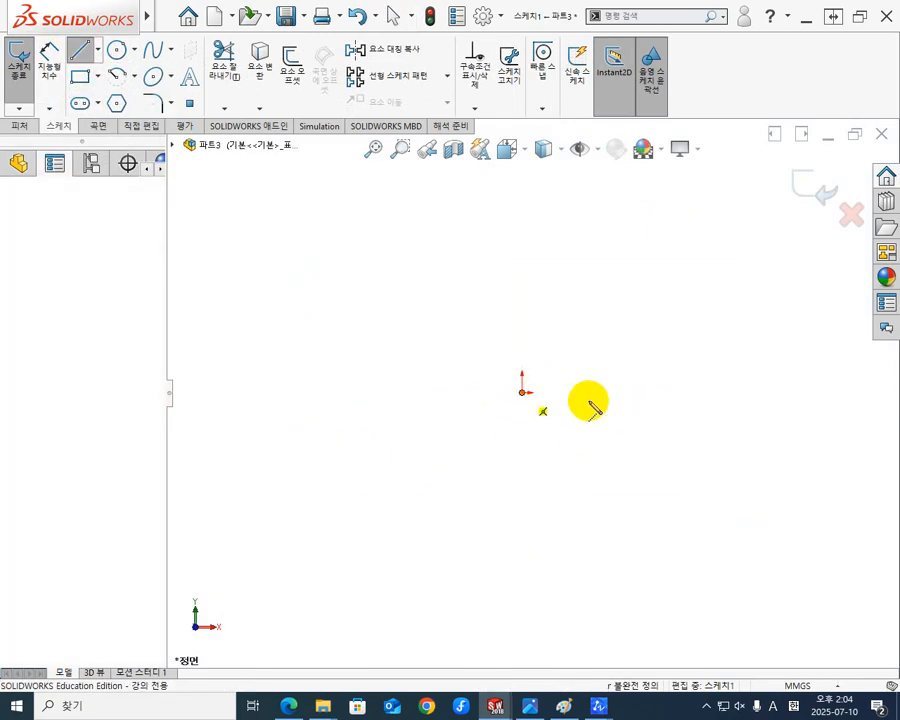
click(667, 392)
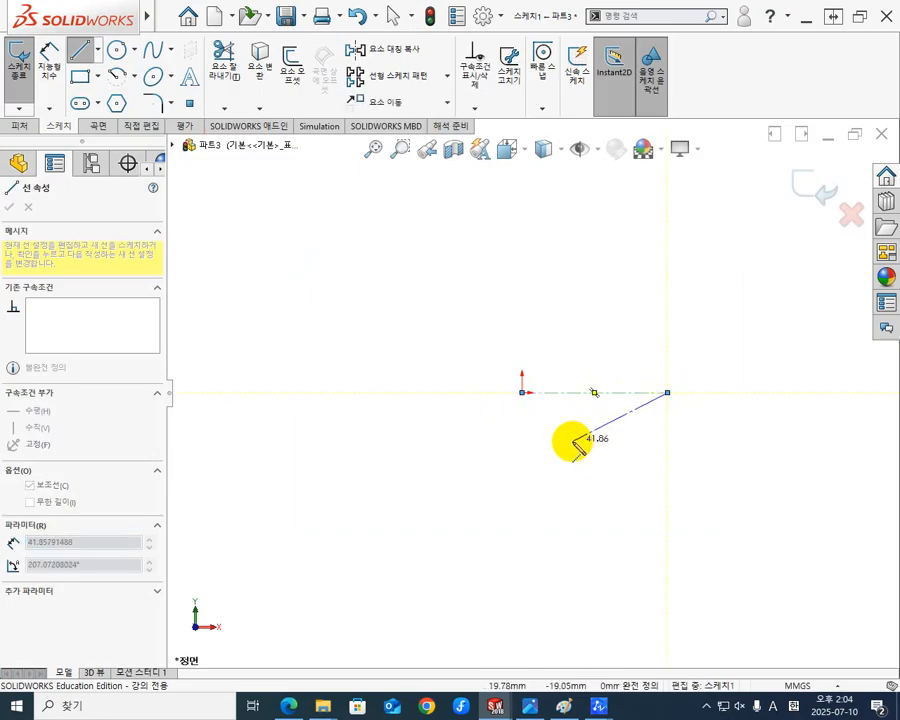
Sketch a closed L-shaped bush profile above the centerline, about 54 mm long with a head about 15 mm wide and 16 mm tall.
key(Escape)
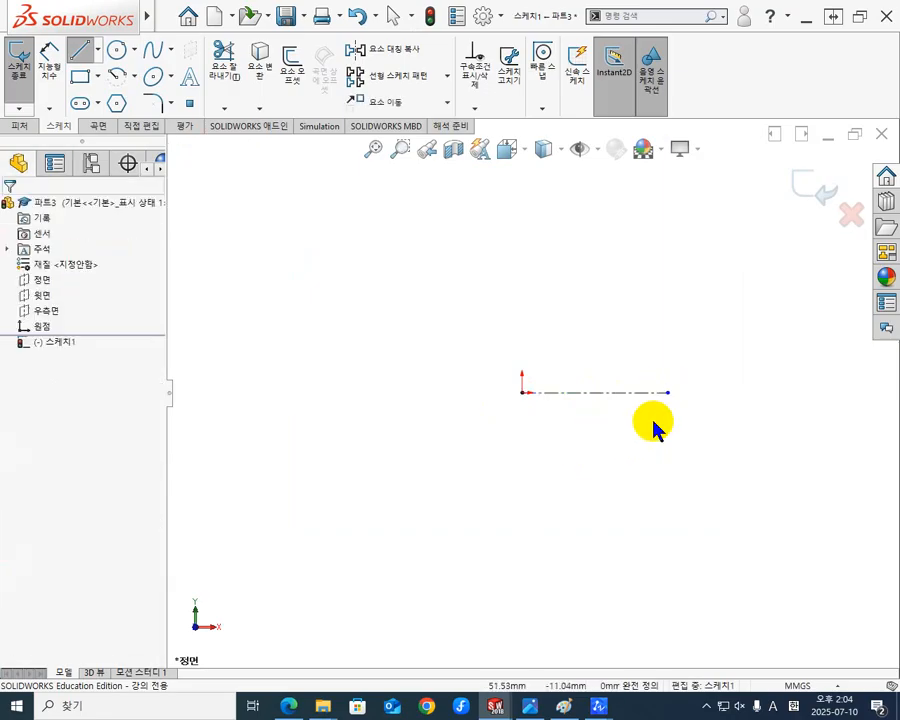
scroll(680, 380, down, 4)
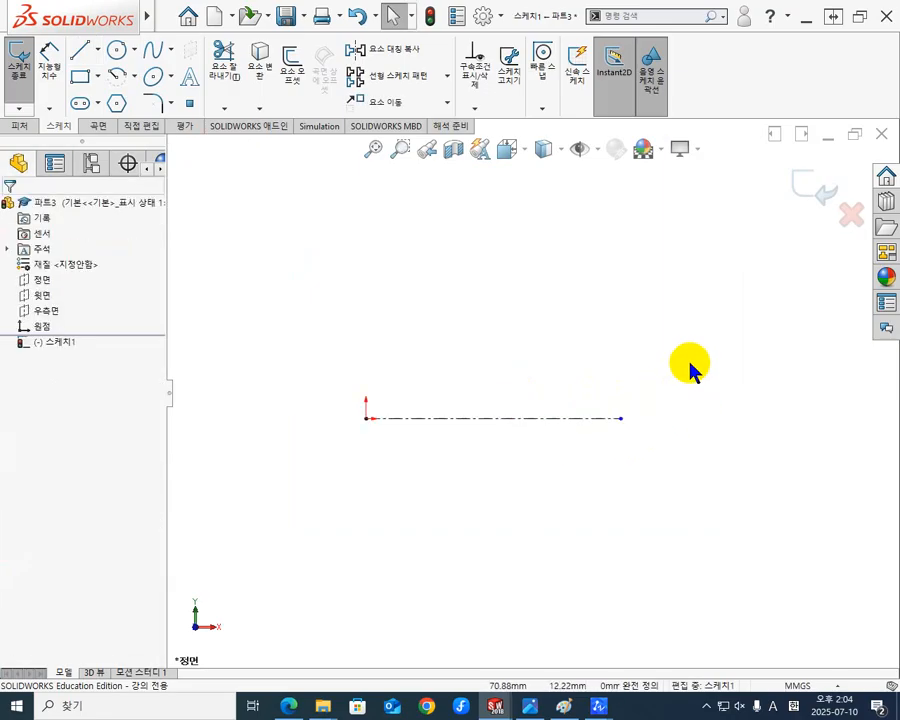
click(80, 50)
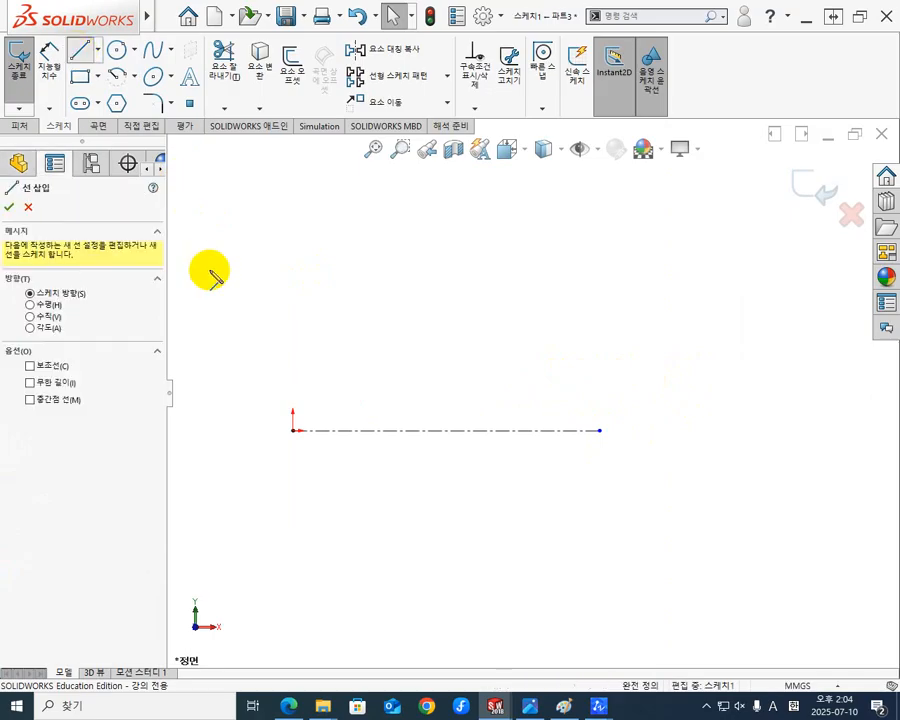
click(303, 289)
click(303, 372)
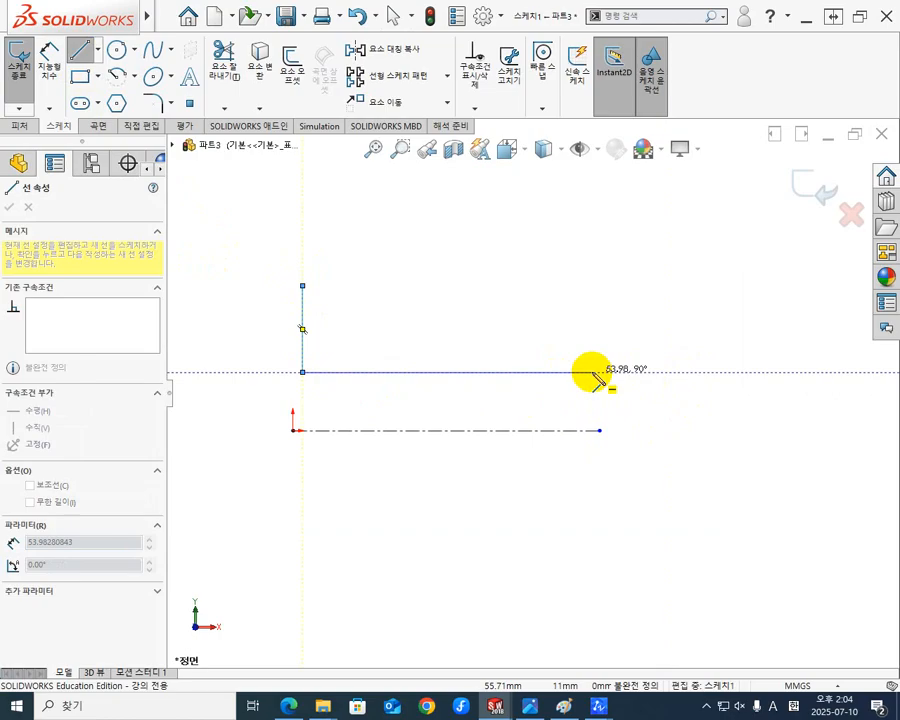
click(592, 372)
click(592, 329)
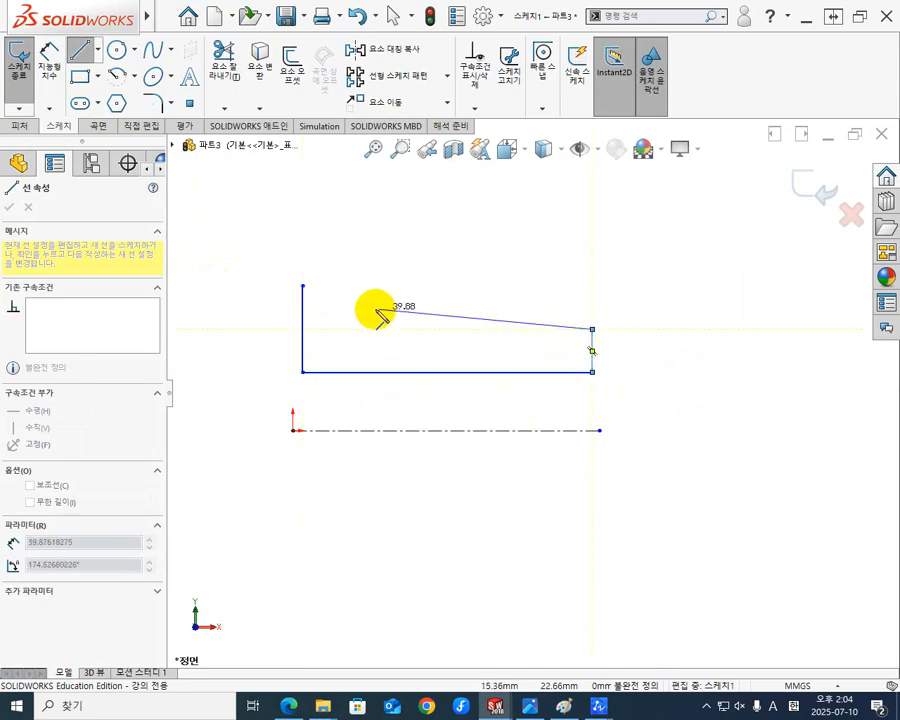
click(383, 329)
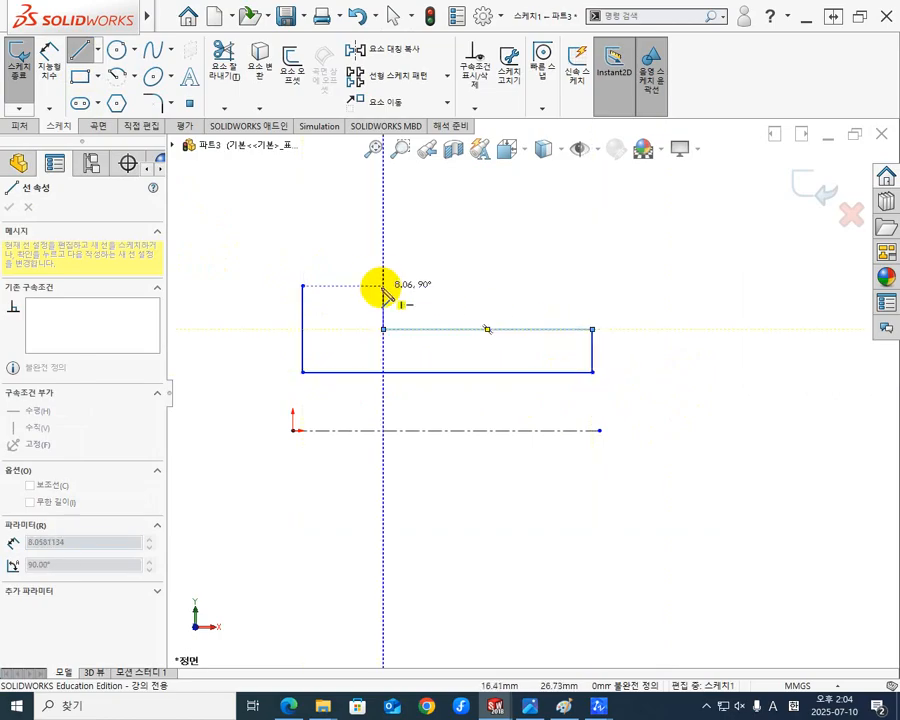
click(383, 286)
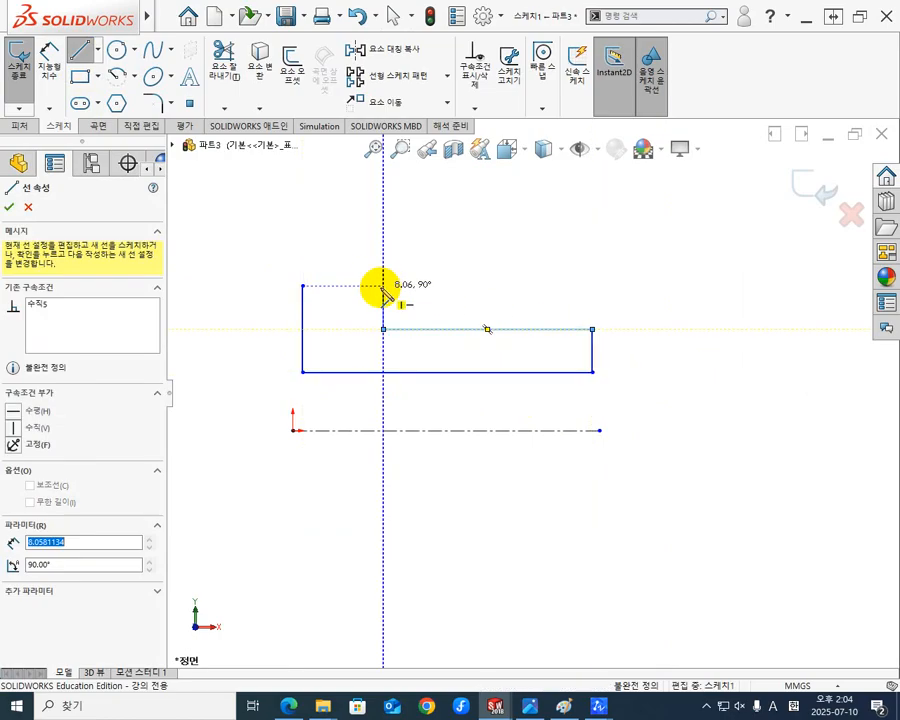
click(302, 286)
key(Escape)
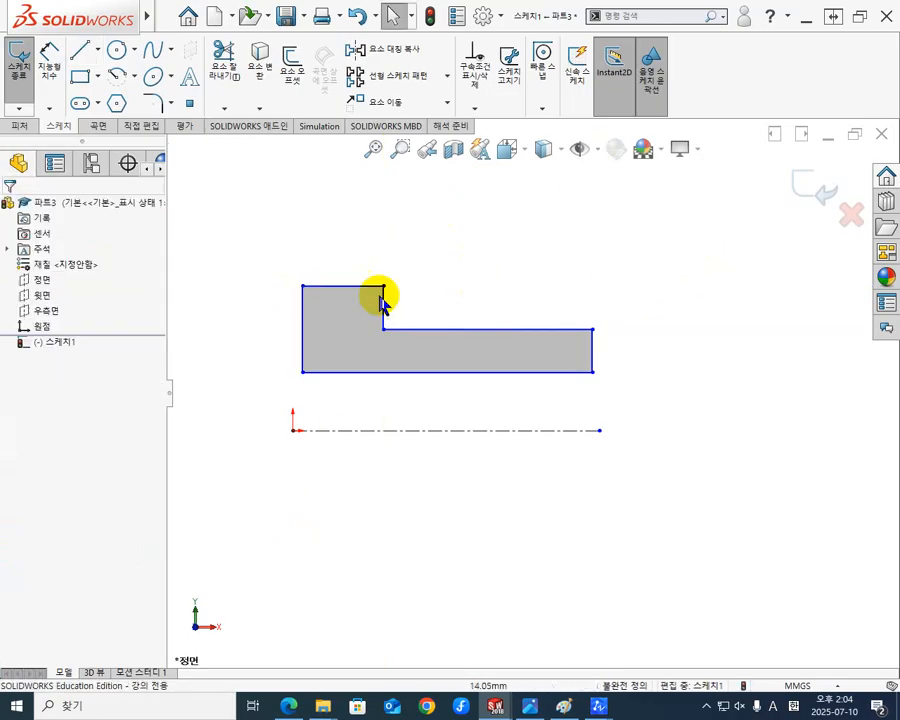
Show the sketch relations to check the profile's horizontal and vertical constraints, and hide them again.
click(591, 156)
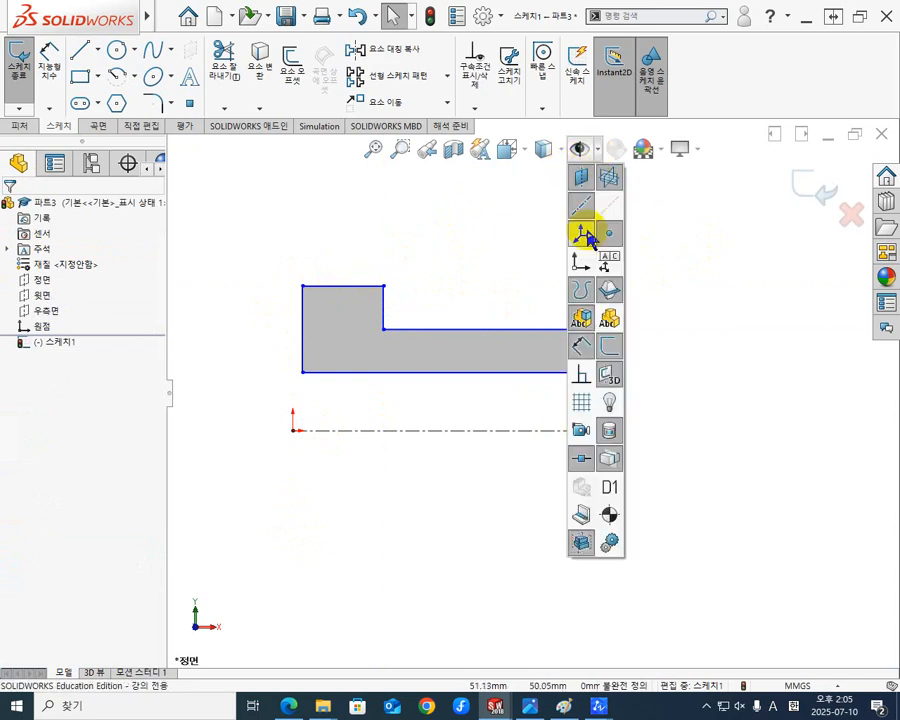
click(580, 380)
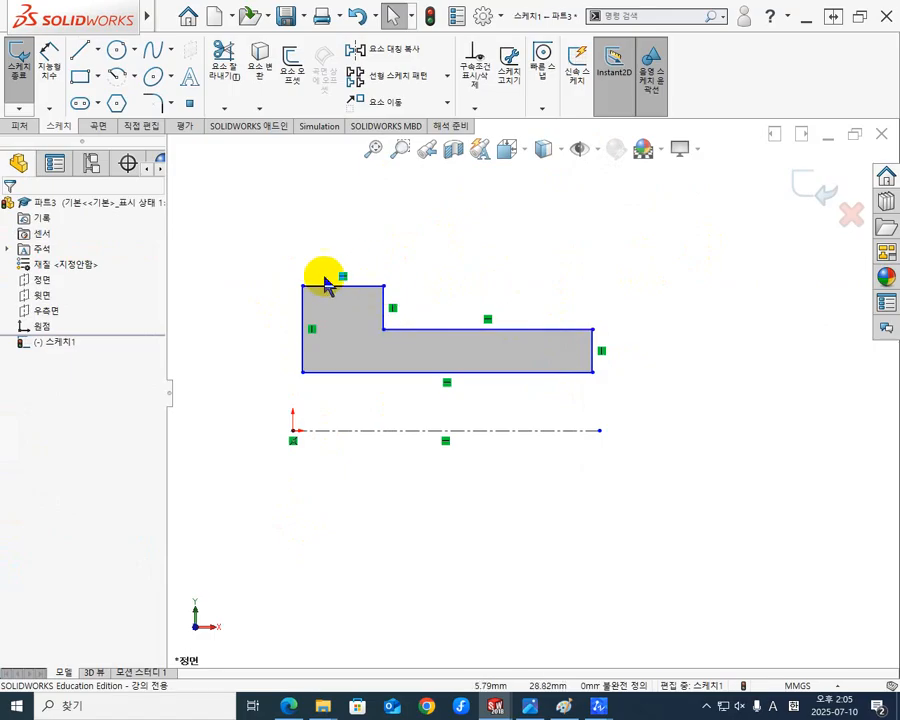
click(603, 160)
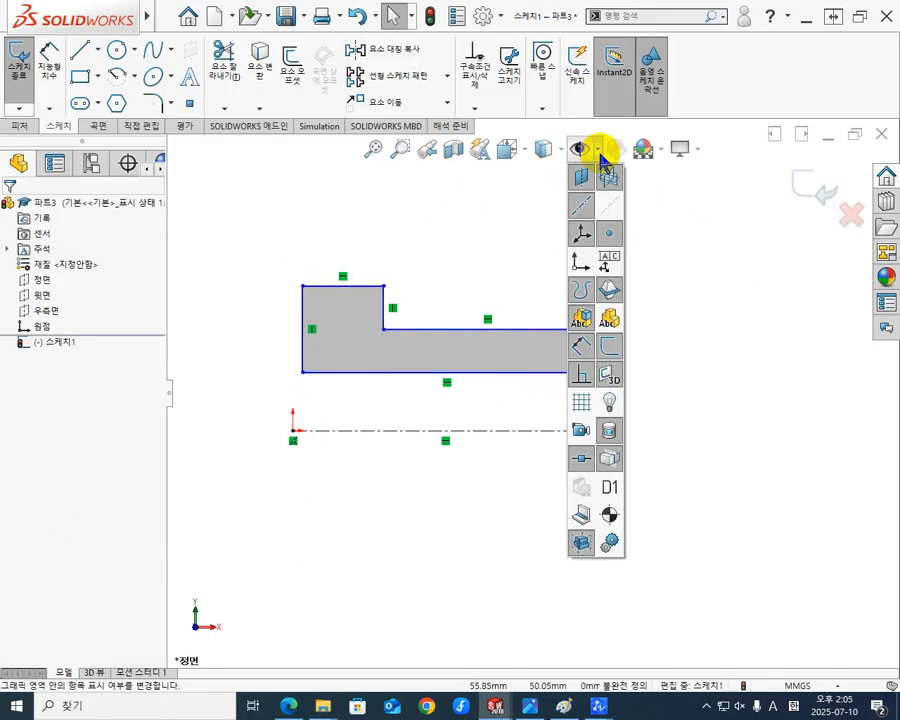
click(581, 372)
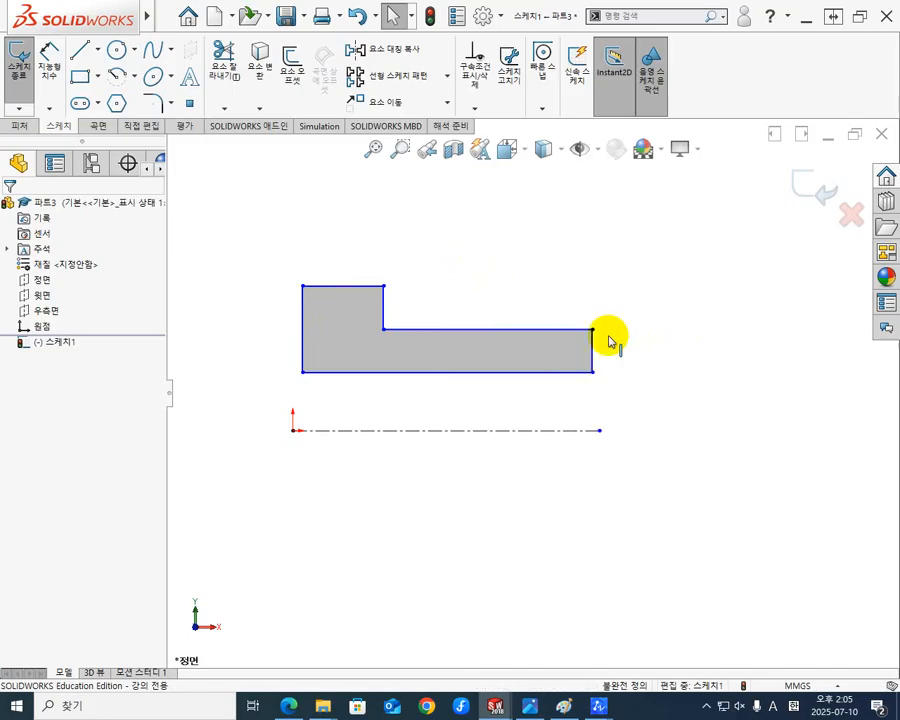
Make the profile's vertical head end line coincident (일치) with the origin.
click(305, 315)
ctrl+click(293, 432)
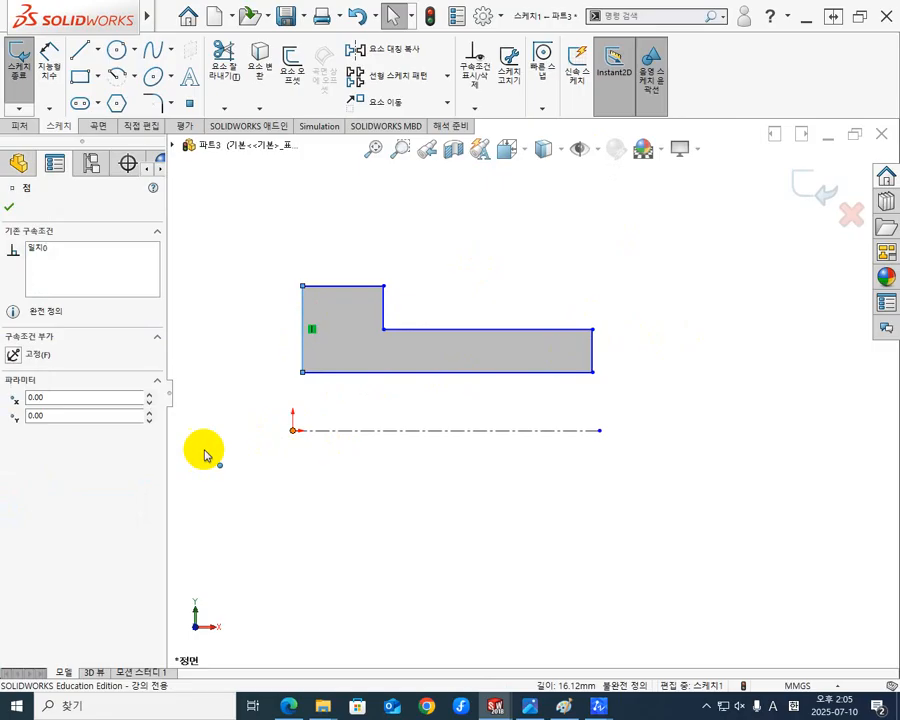
click(16, 451)
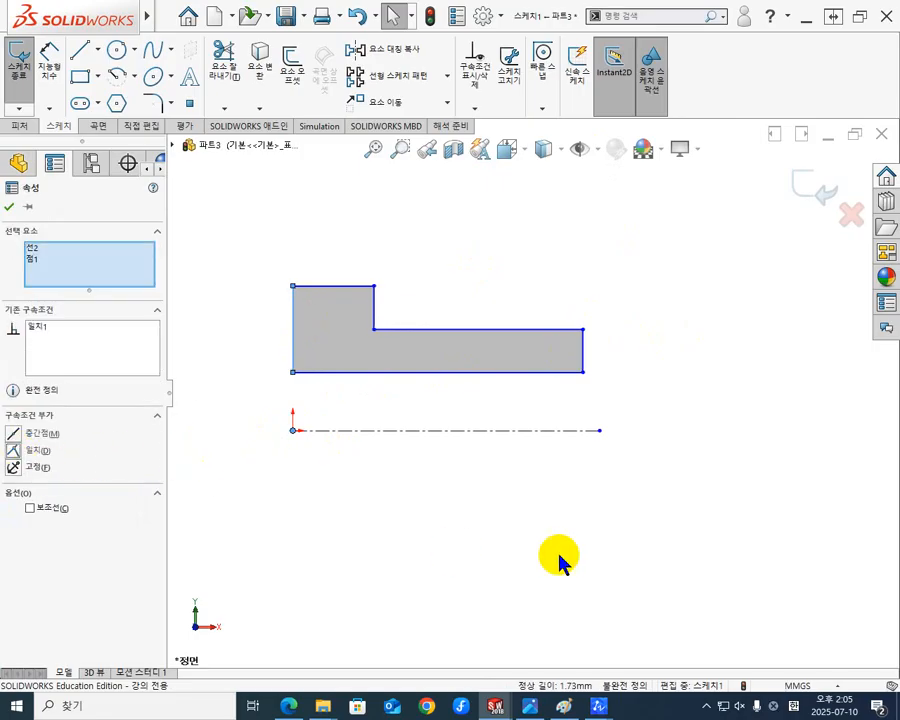
click(705, 490)
Make the centerline's free endpoint coincident (일치) with the vertical end line of the profile's thin section.
click(584, 350)
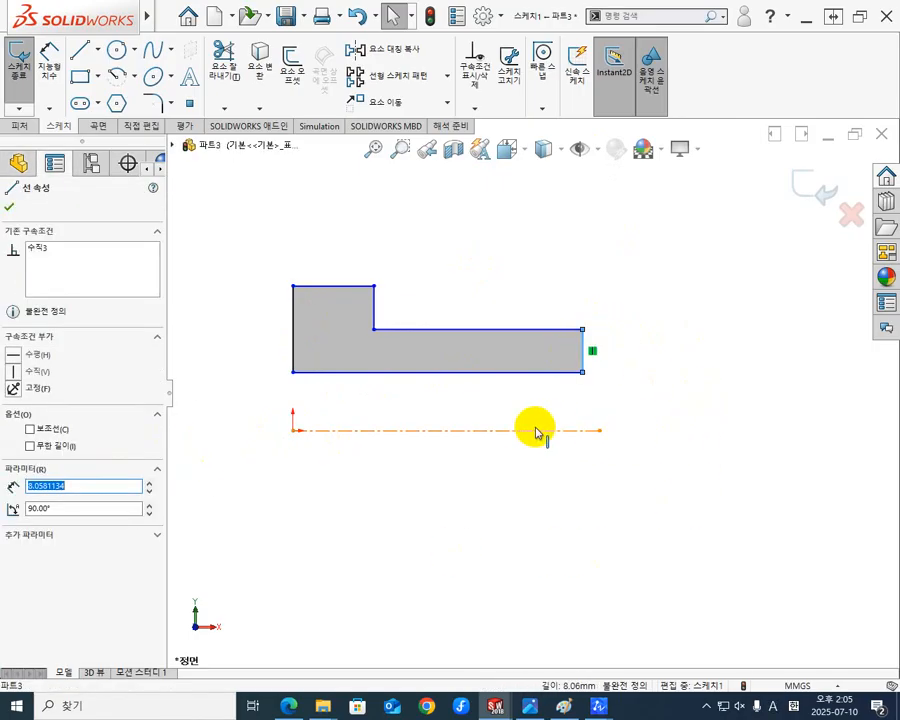
ctrl+click(599, 431)
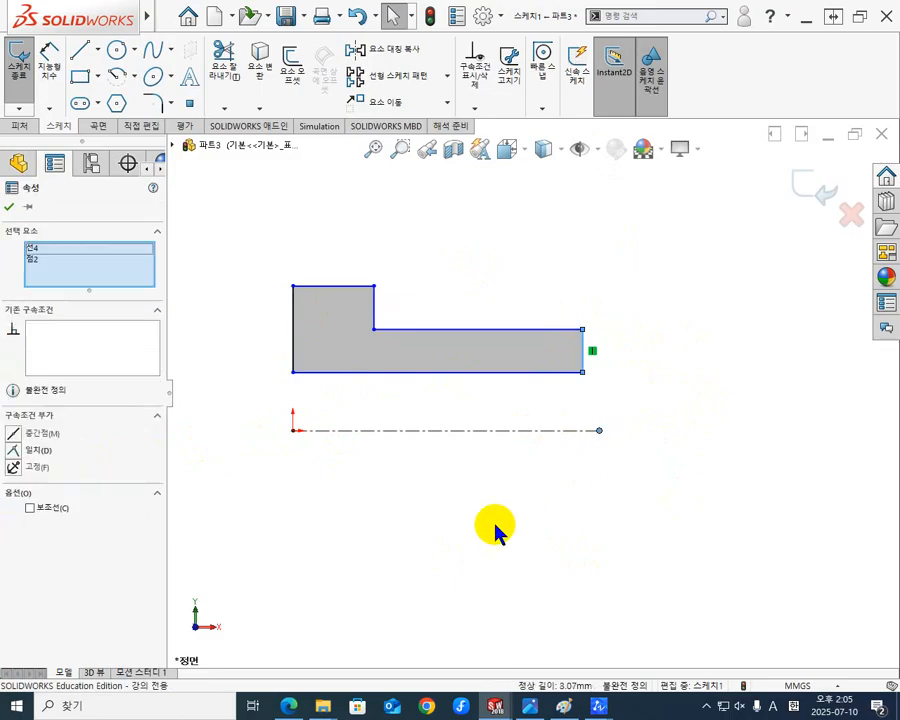
click(14, 455)
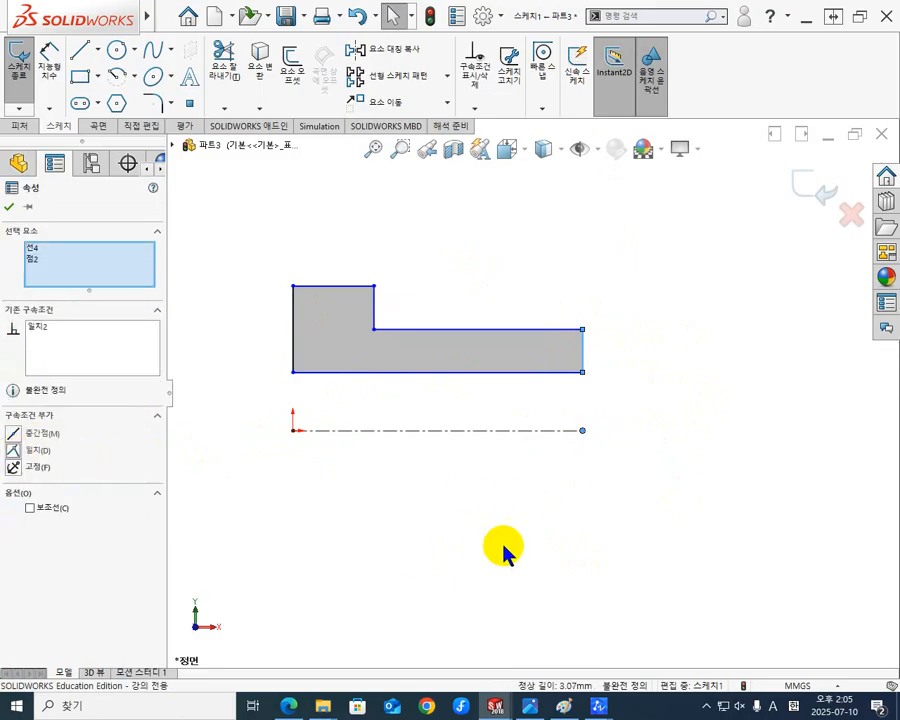
click(633, 530)
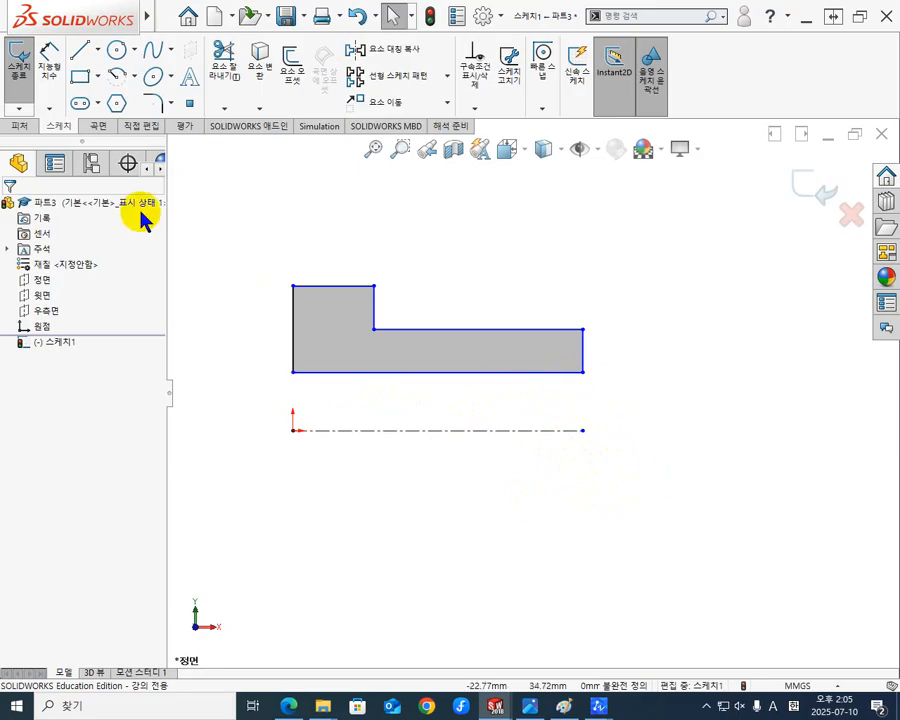
Dimension the profile's lower edge across the centerline as a 10 mm bore diameter.
click(48, 60)
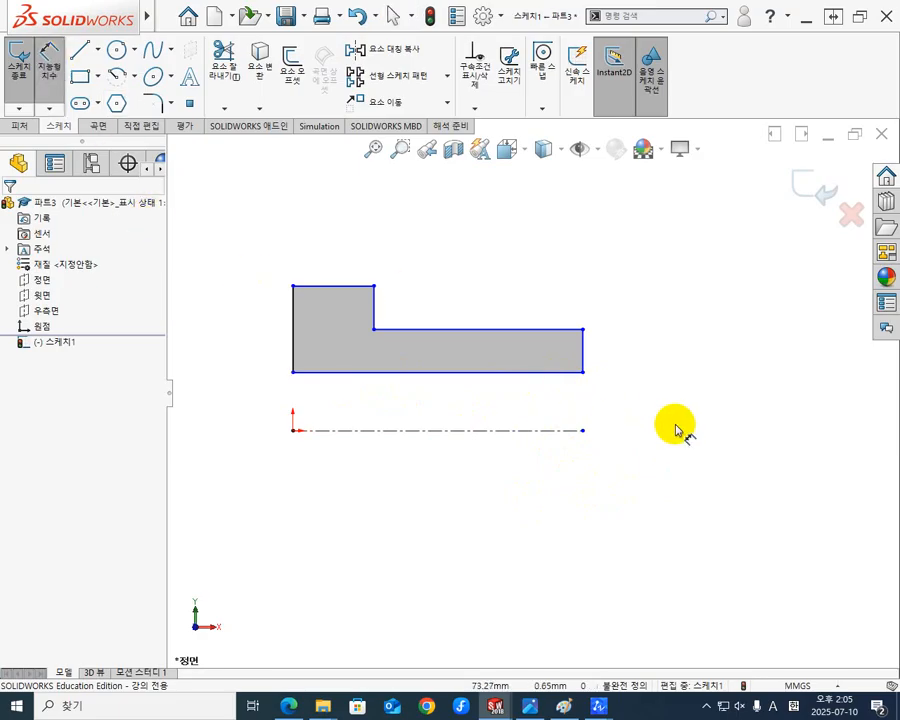
click(561, 378)
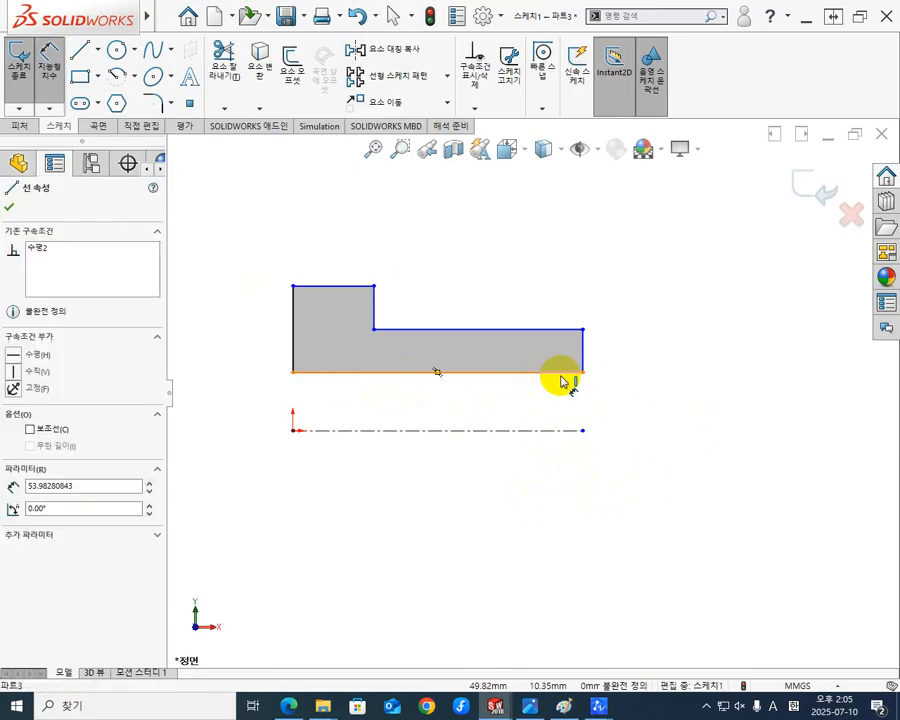
click(553, 431)
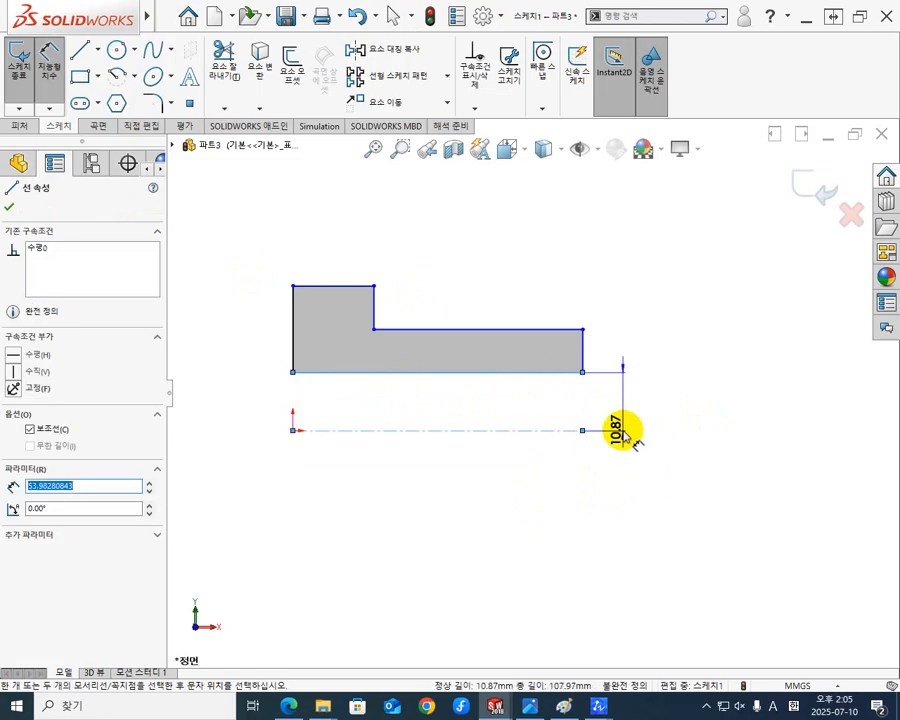
click(636, 440)
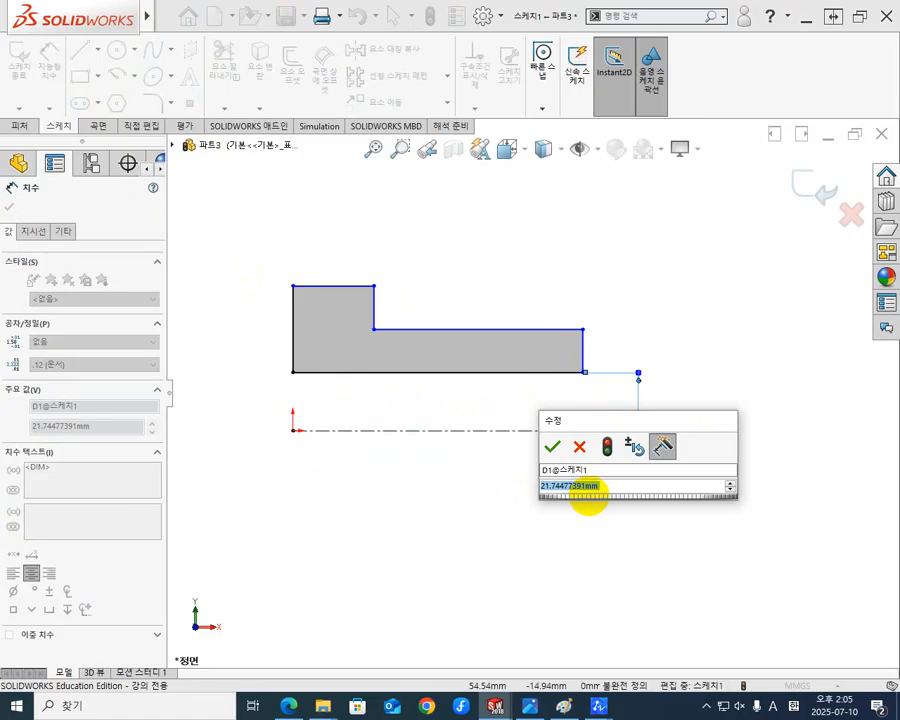
text(10)
key(Return)
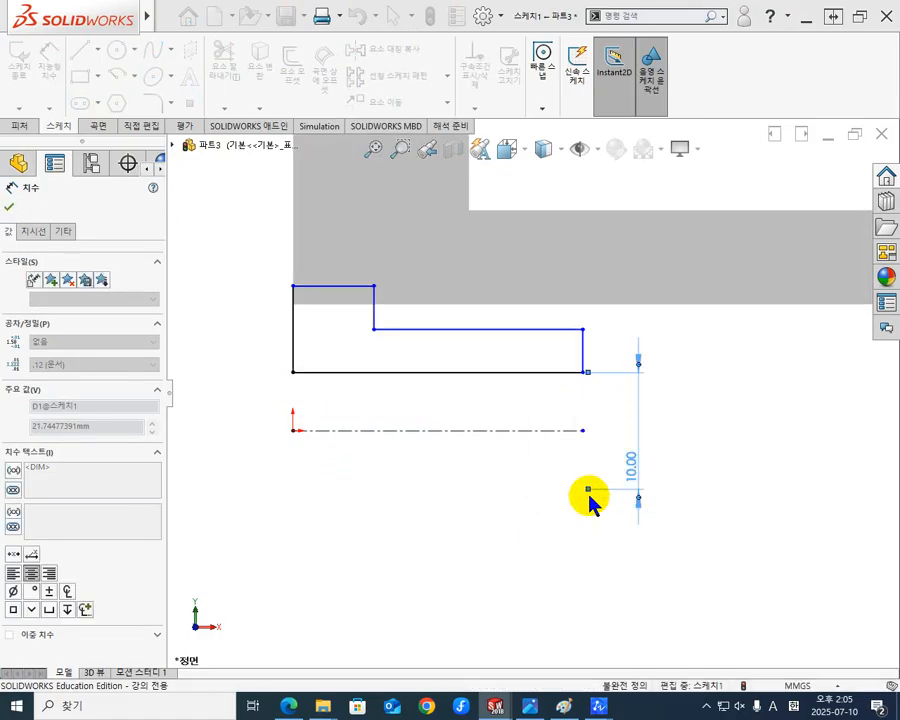
click(740, 410)
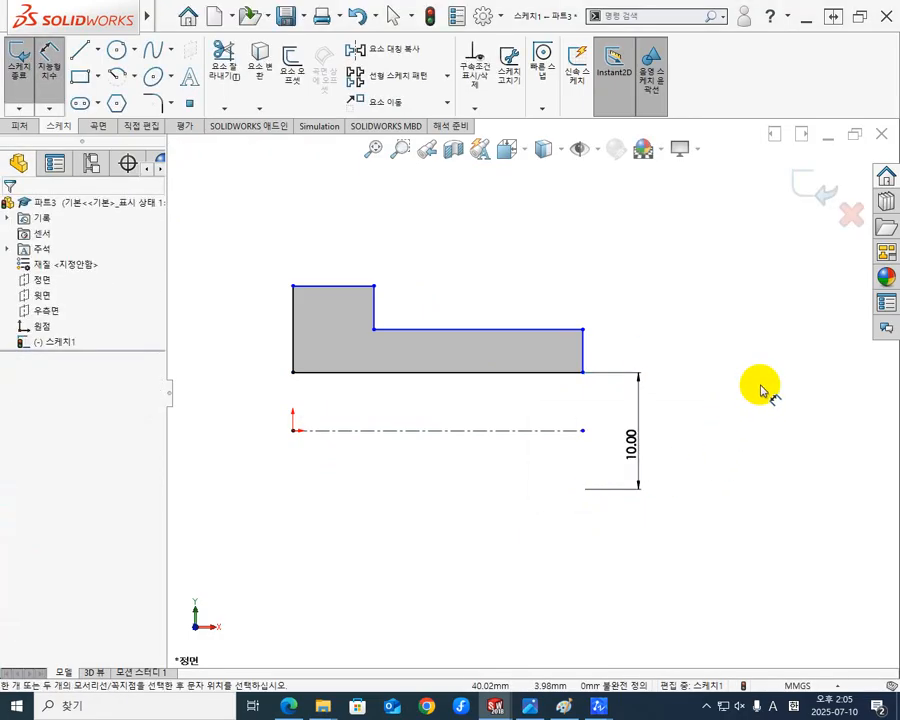
Dimension the upper edge of the profile's thin section across the centerline as a 15 mm outer diameter.
click(519, 337)
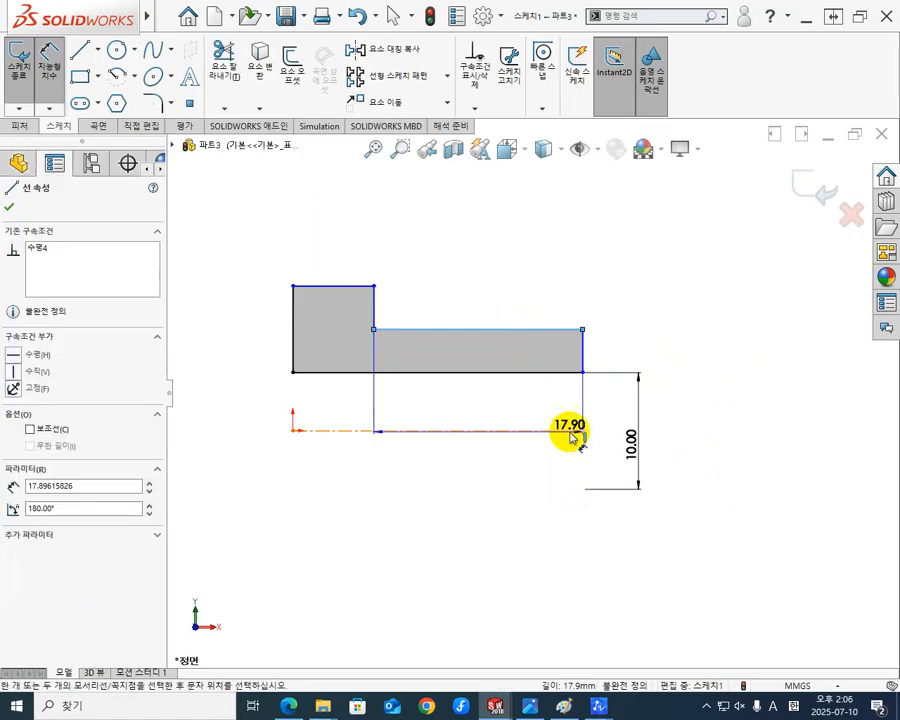
click(548, 430)
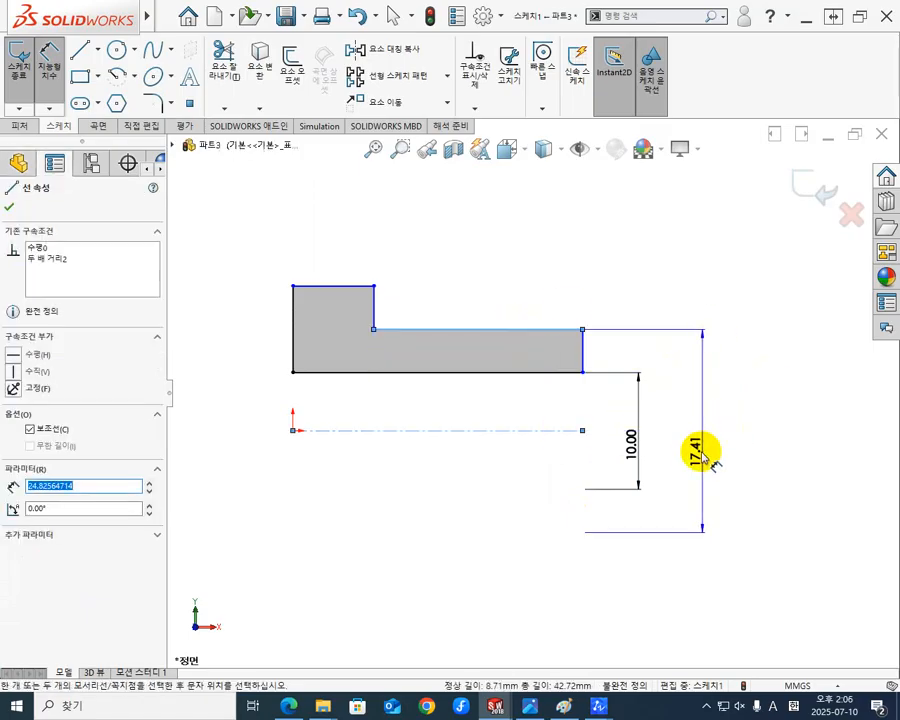
click(692, 448)
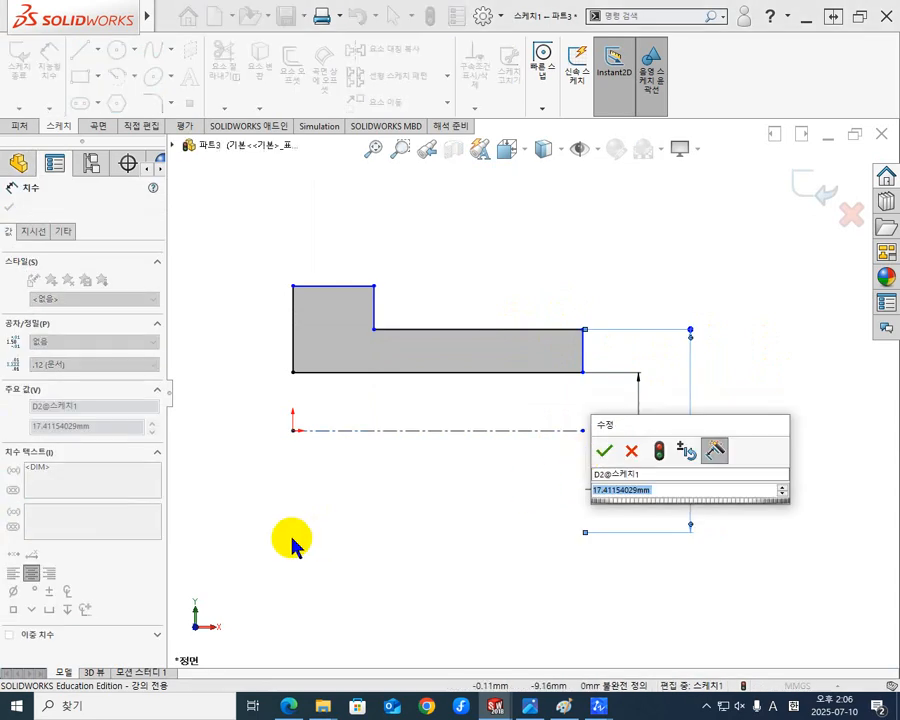
text(ㅋ)
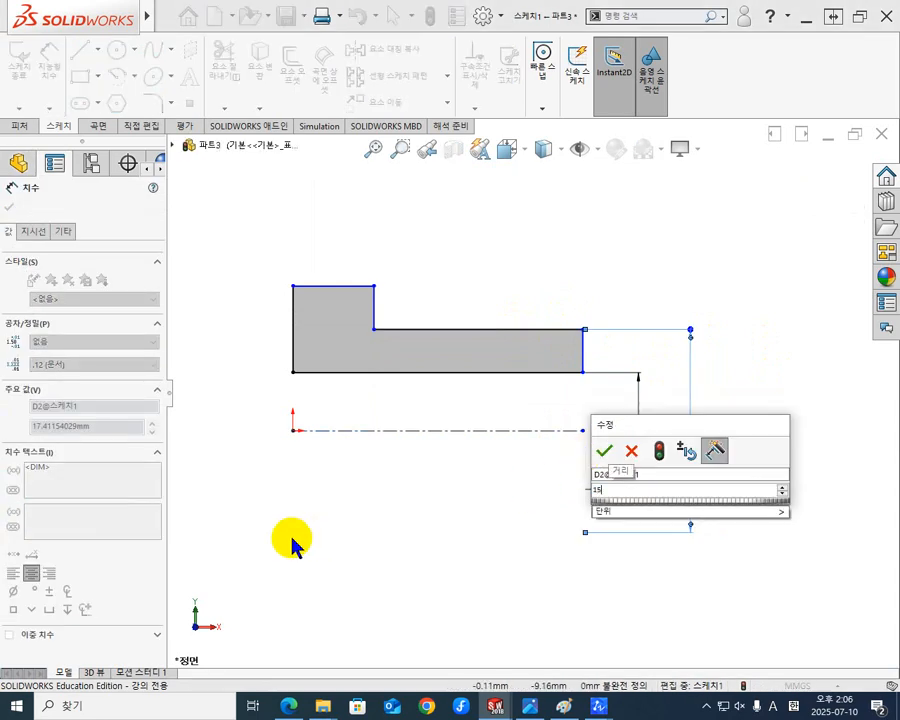
key(Return)
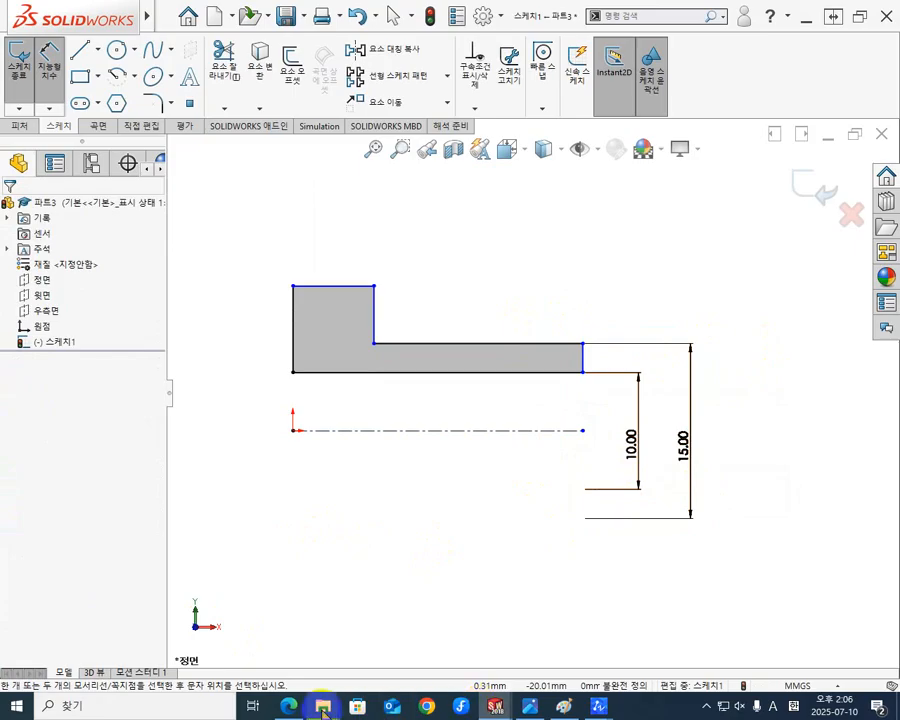
Look up the d and d2 diameters for the 8–10 mm d1 row in the KS standard PDF, and return to SOLIDWORKS.
click(289, 706)
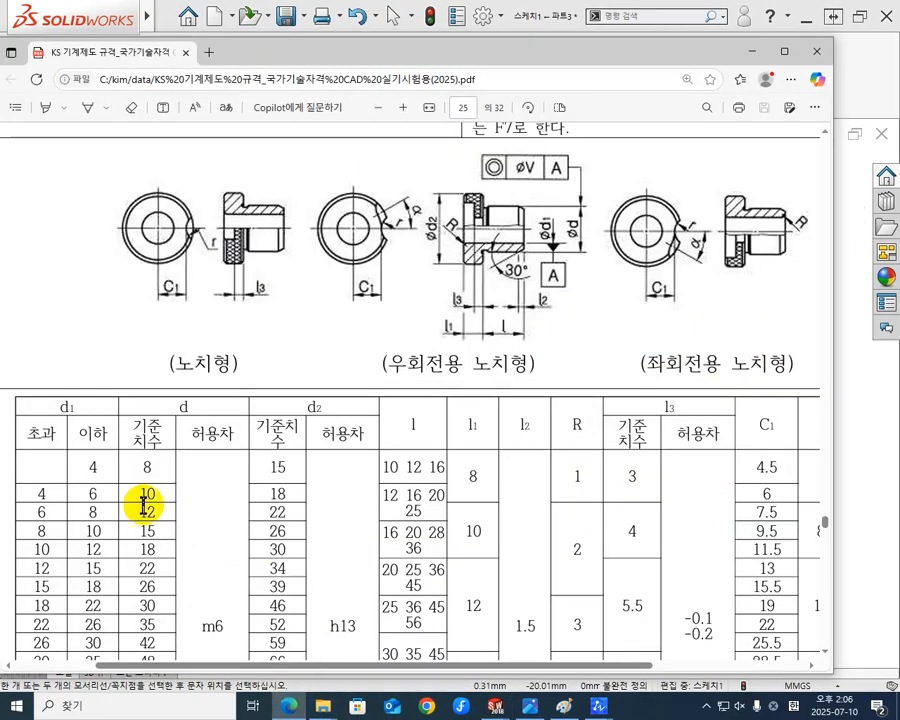
drag(154, 531, 131, 533)
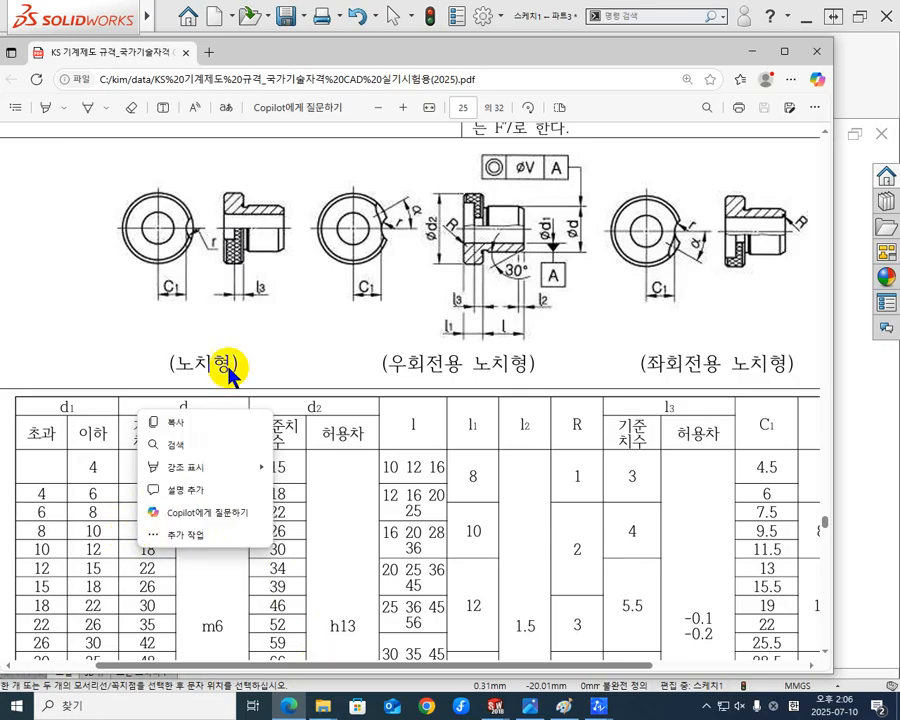
click(276, 350)
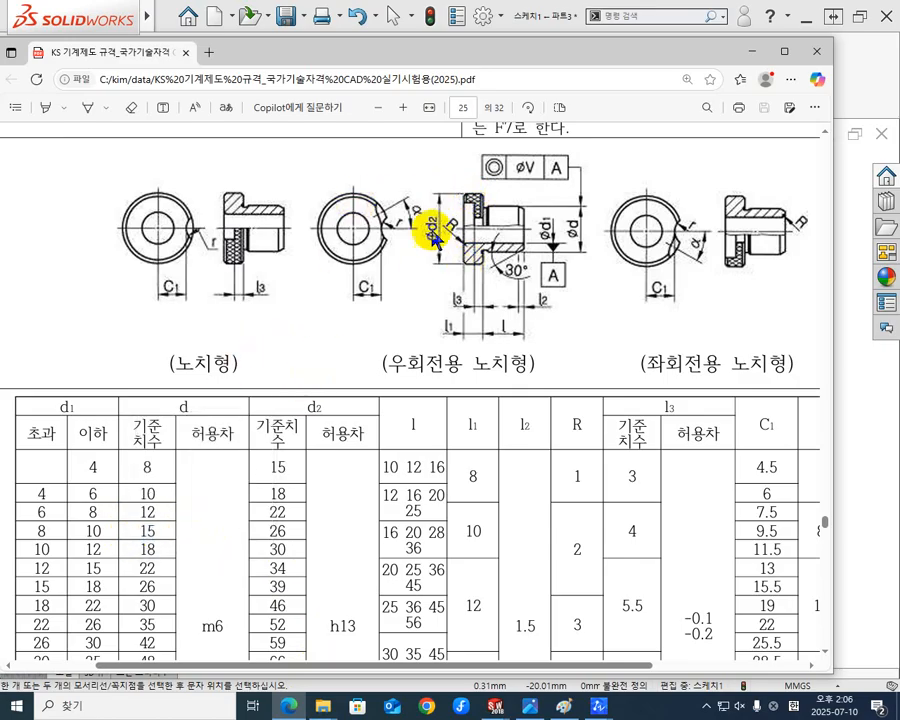
double_click(285, 530)
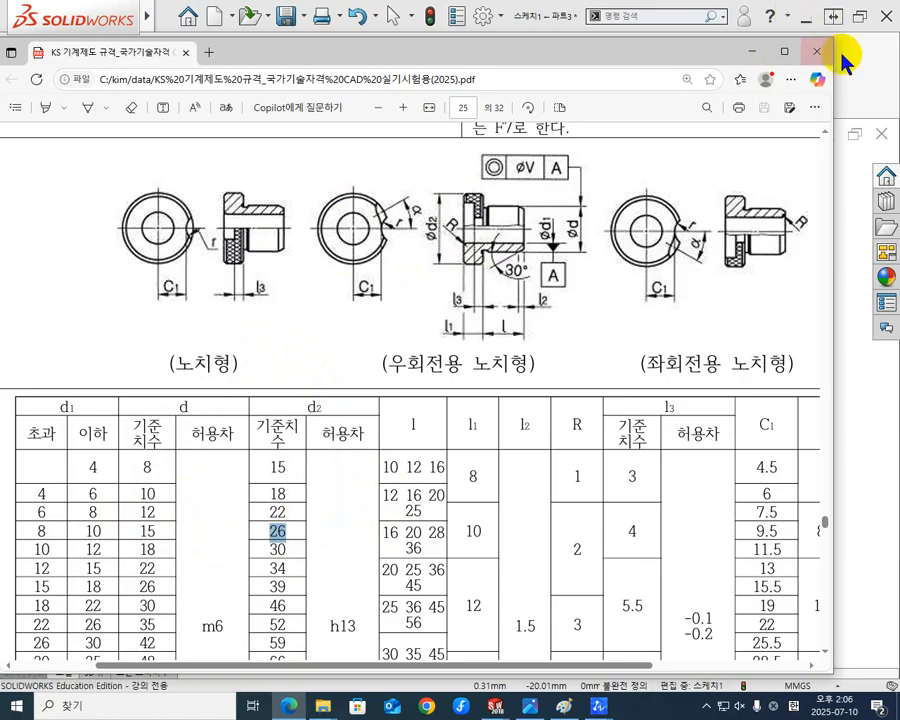
click(868, 100)
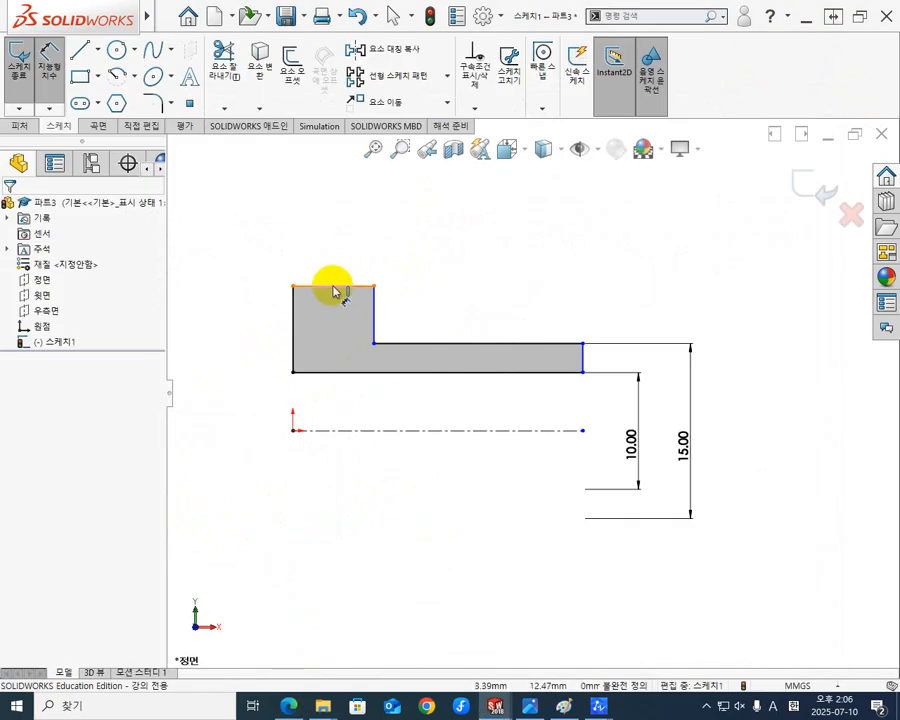
Dimension the upper edge of the profile's flange across the centerline as a 26 mm outer diameter.
mouse_move(326, 292)
mouse_down()
mouse_move(272, 432)
mouse_move(314, 437)
mouse_up()
click(314, 432)
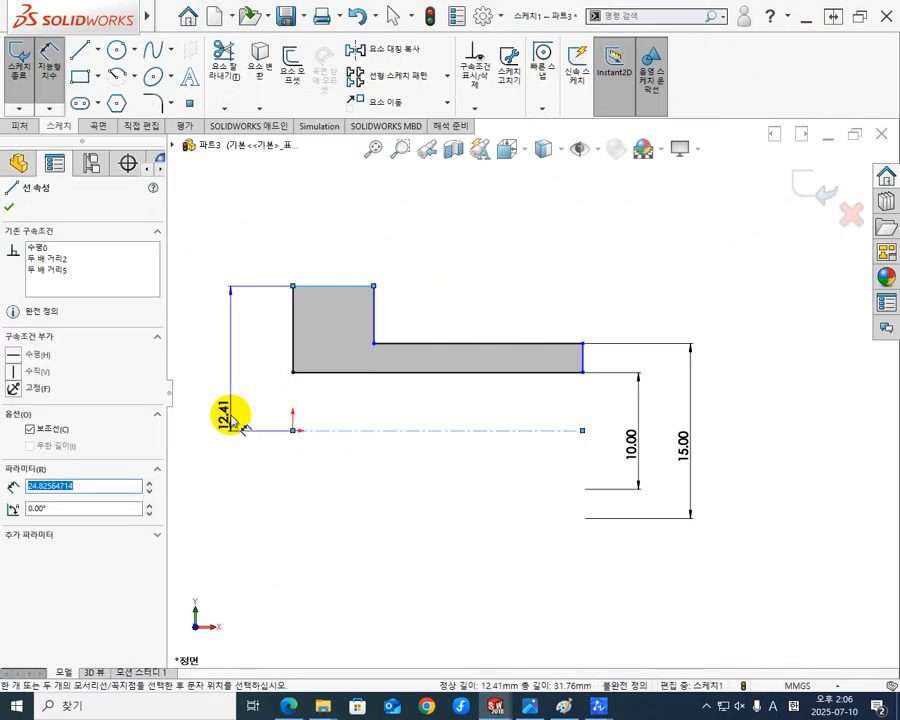
click(234, 455)
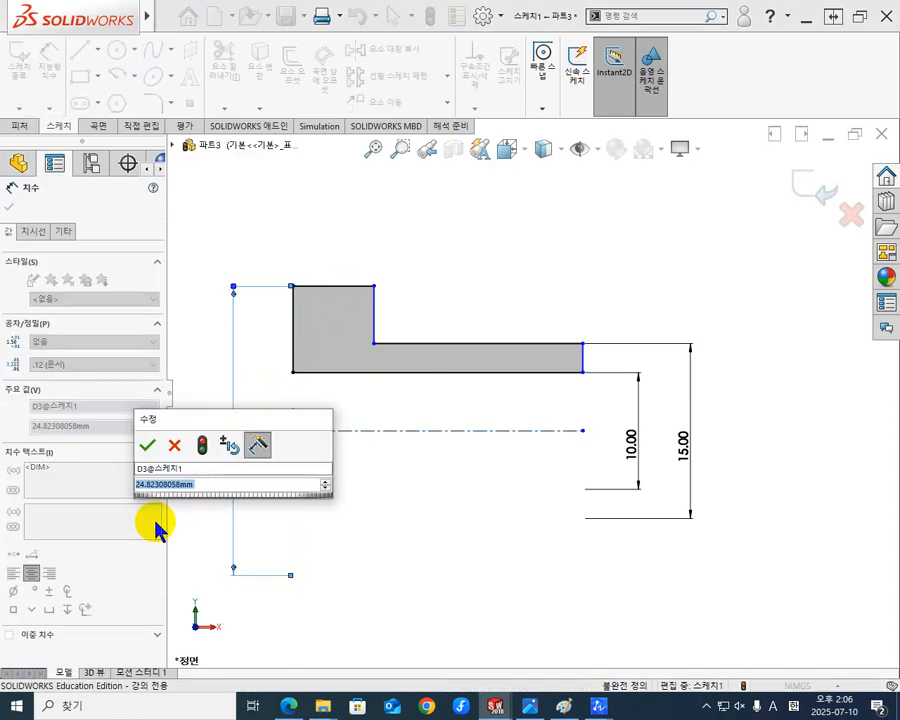
text(26)
key(Return)
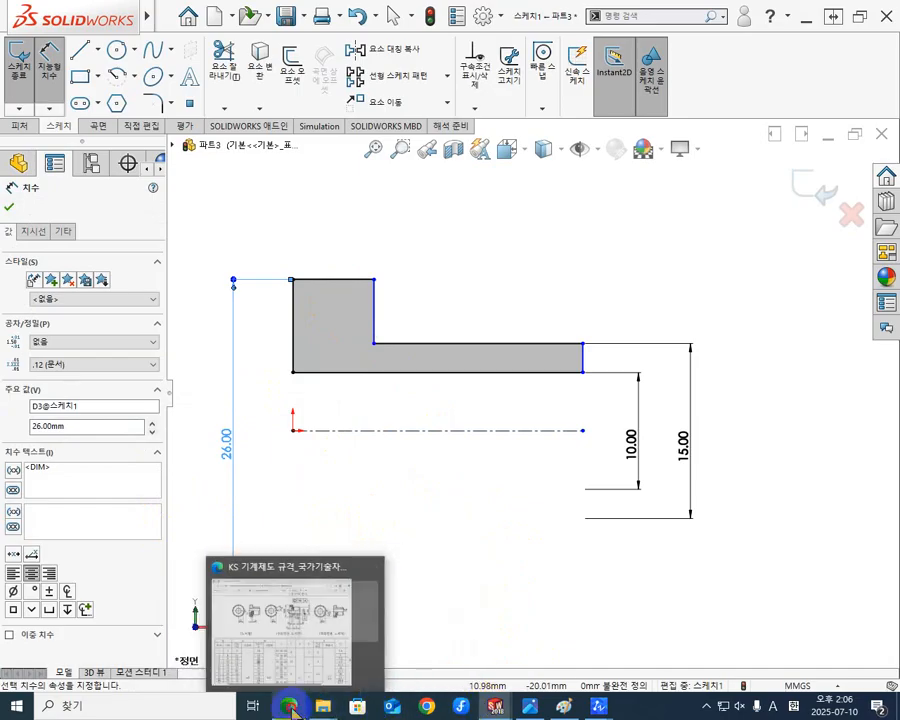
Look up length l for the 8–10 mm d1 row in the KS standard PDF, compare with the 드릴지그1.png drawing, and return to SOLIDWORKS.
click(360, 583)
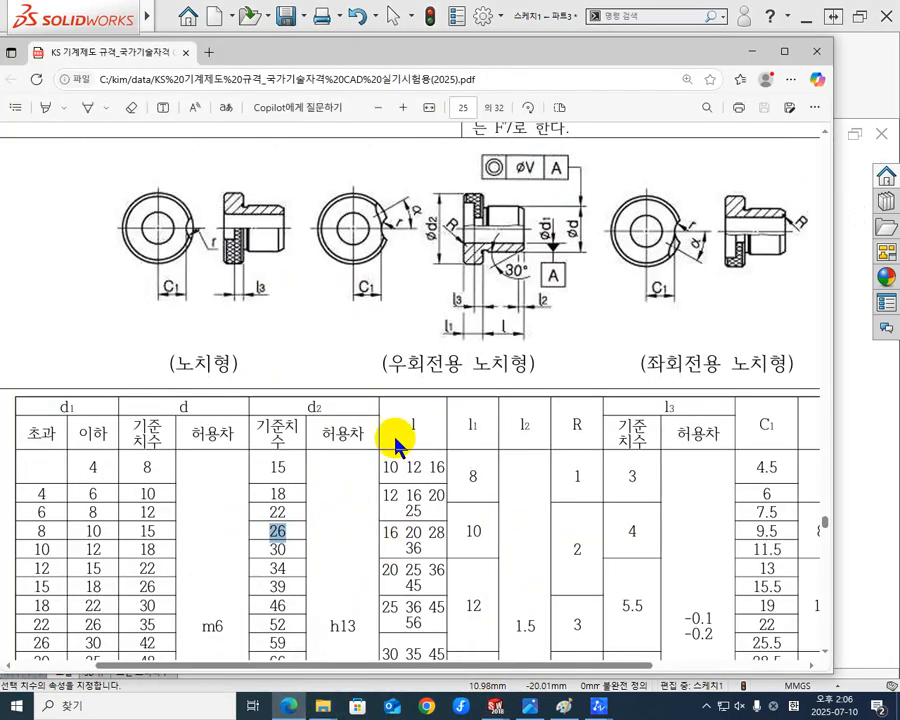
mouse_move(421, 429)
mouse_down()
mouse_move(388, 426)
mouse_move(411, 426)
mouse_up()
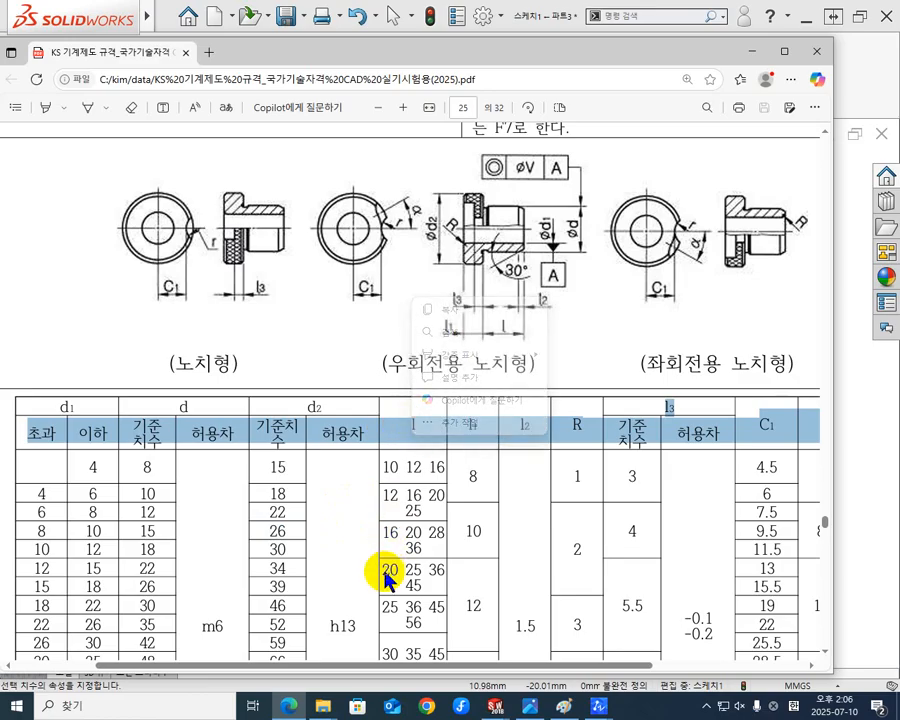
drag(408, 538, 423, 540)
click(440, 545)
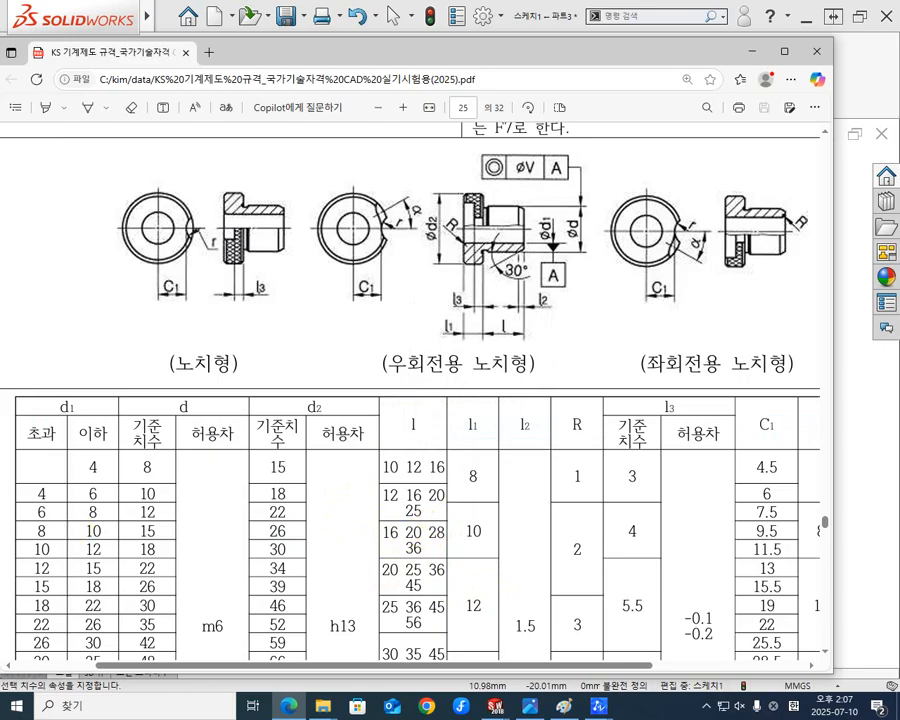
drag(0, 130, 274, 152)
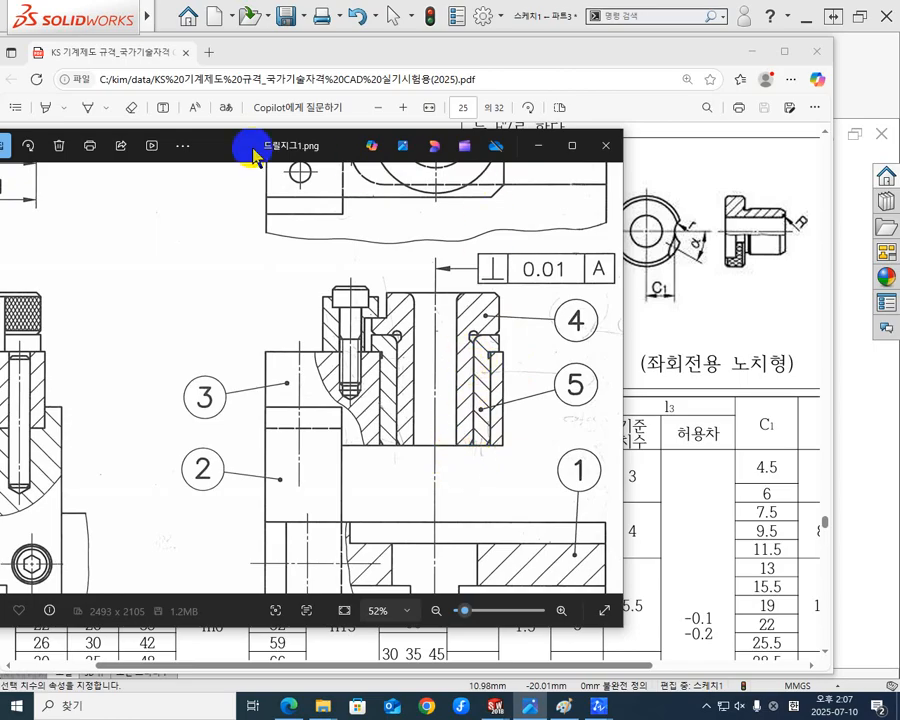
drag(252, 155, 0, 155)
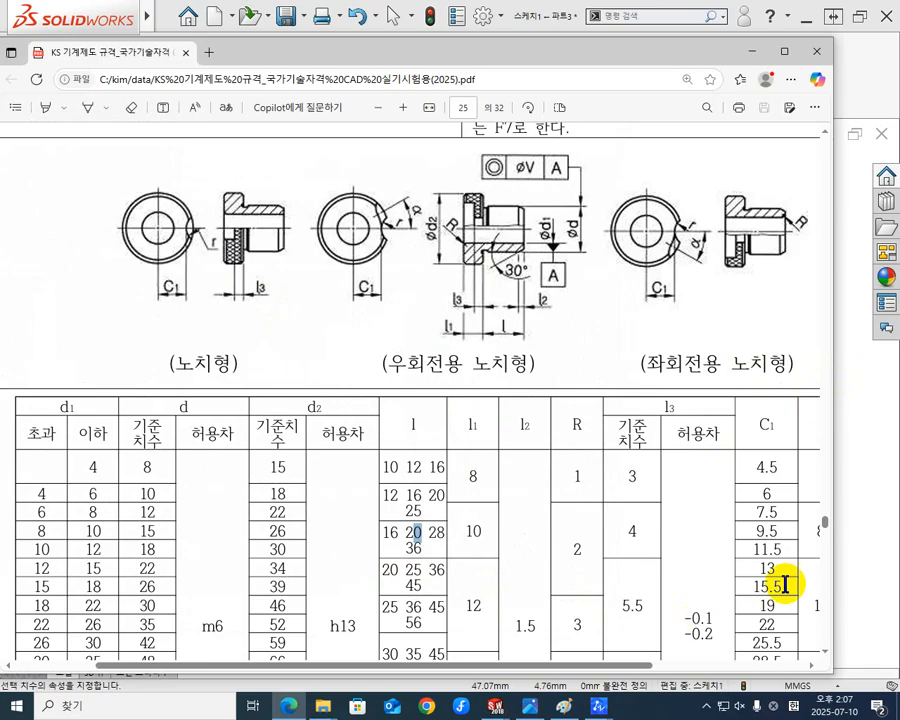
click(884, 519)
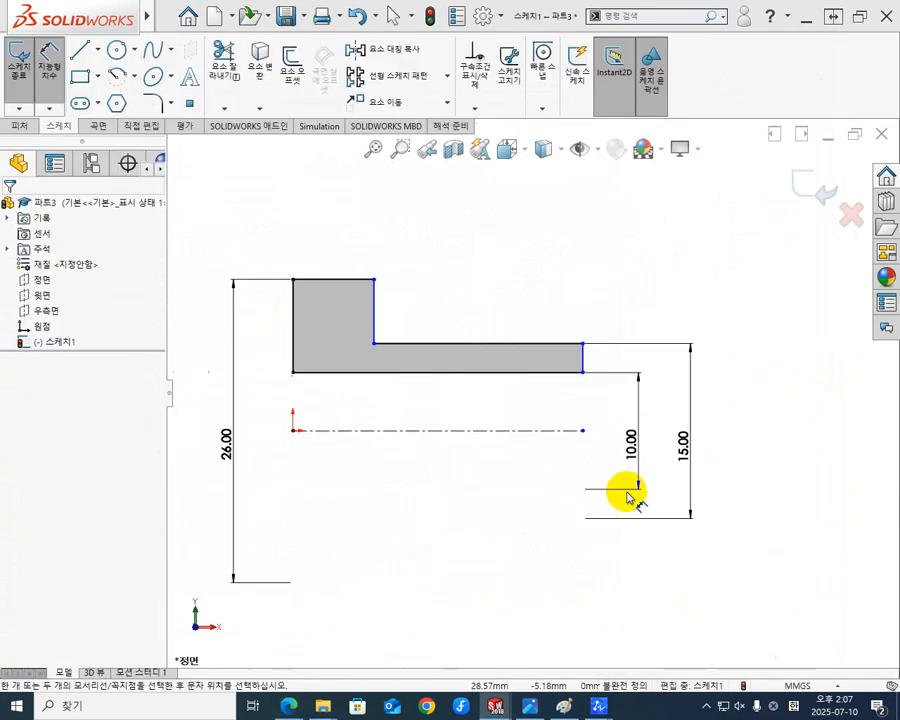
Dimension the length of the profile's thin section along its upper edge as 20 mm.
click(536, 342)
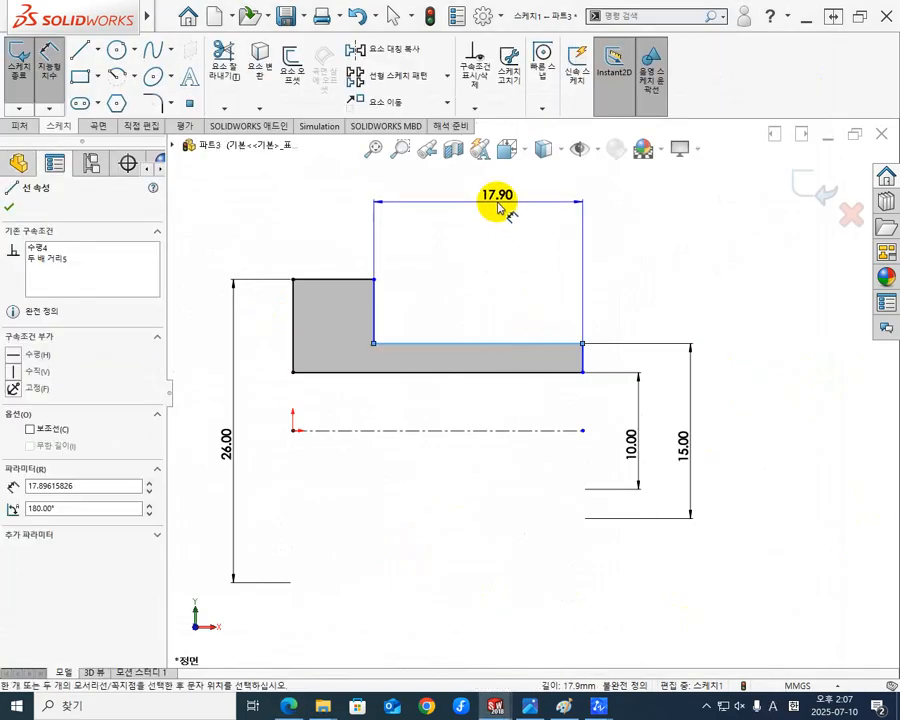
click(498, 206)
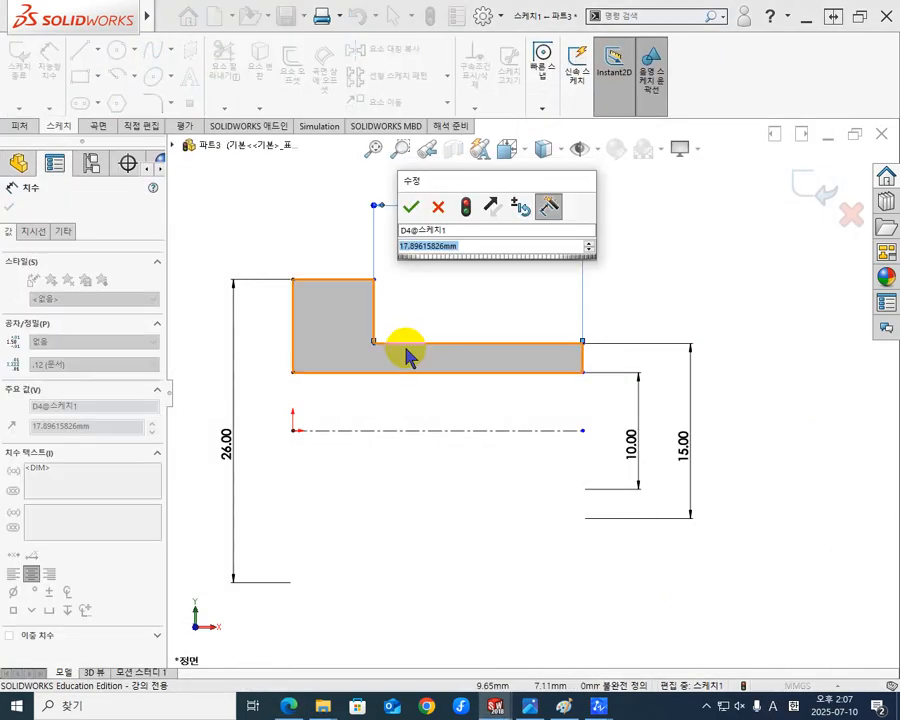
text(20)
key(Return)
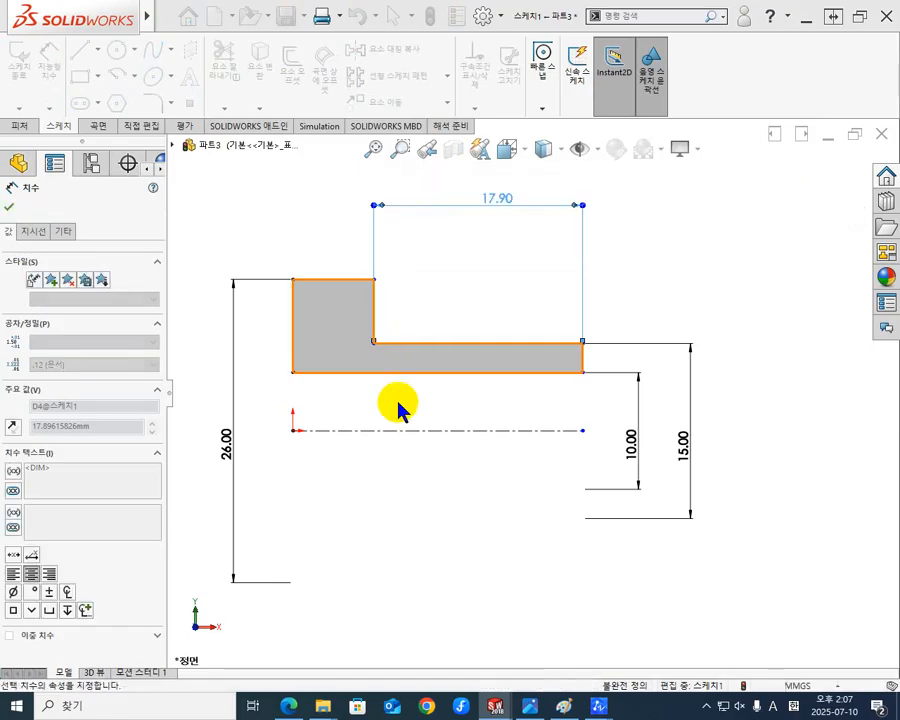
click(436, 530)
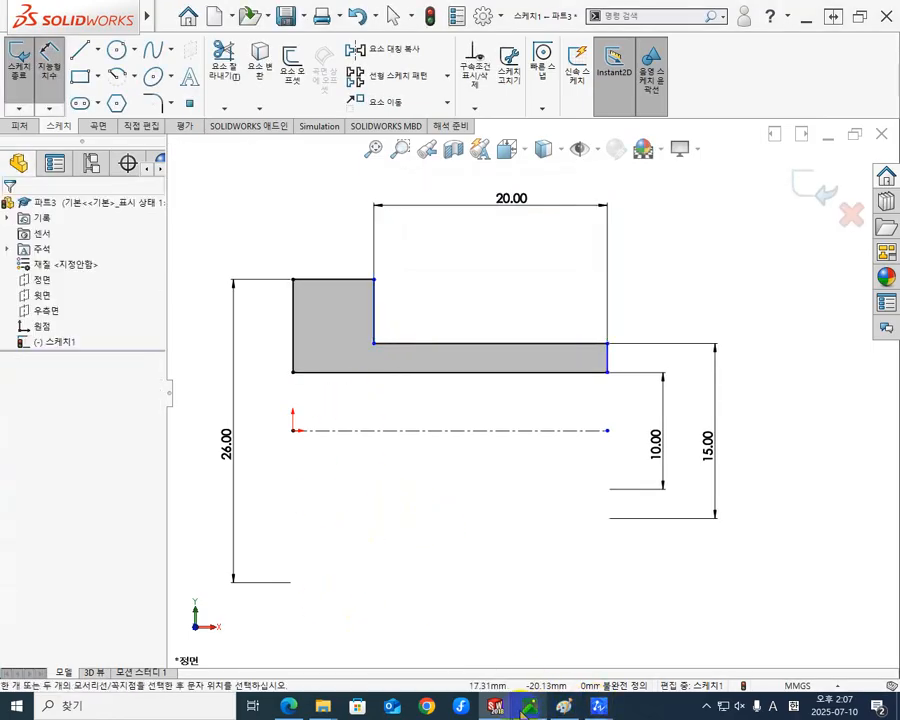
Consult the KS standard PDF for the flange thickness, and dimension the flange's upper edge as 4 mm wide in SOLIDWORKS.
click(288, 706)
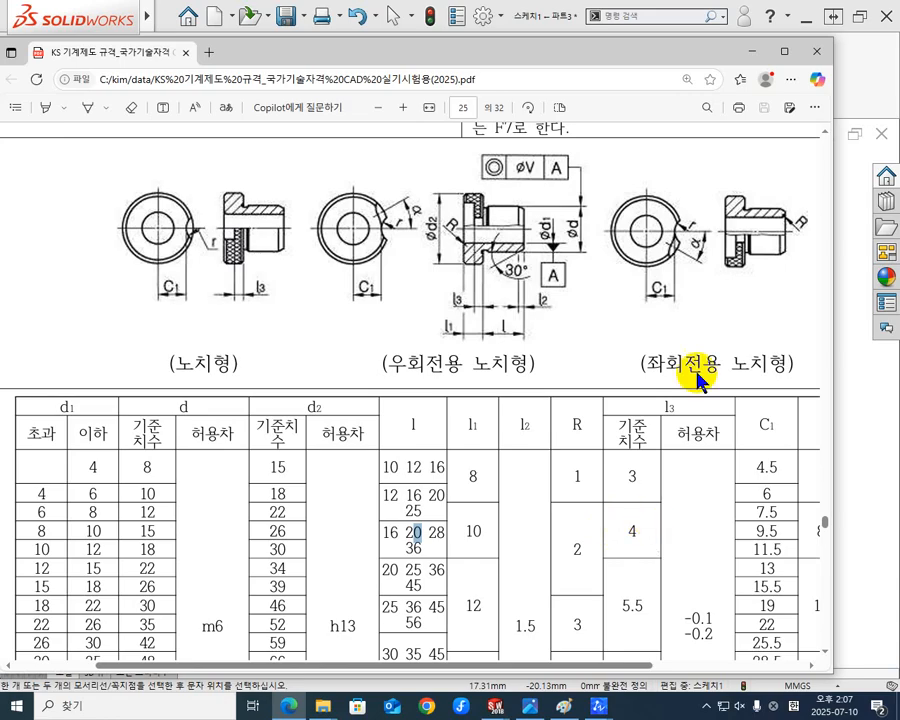
click(755, 50)
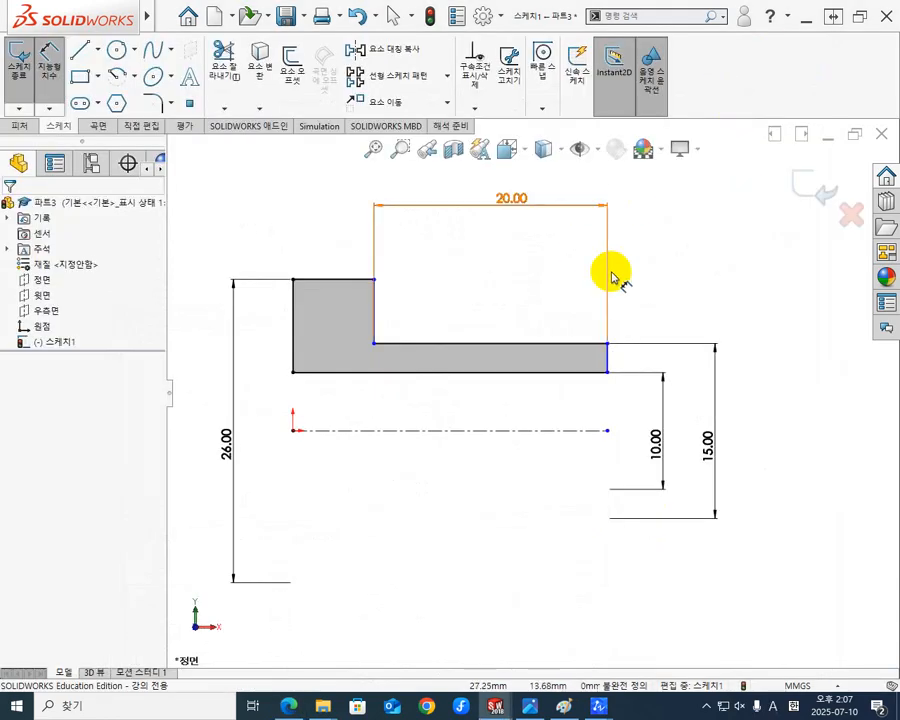
click(347, 285)
click(318, 212)
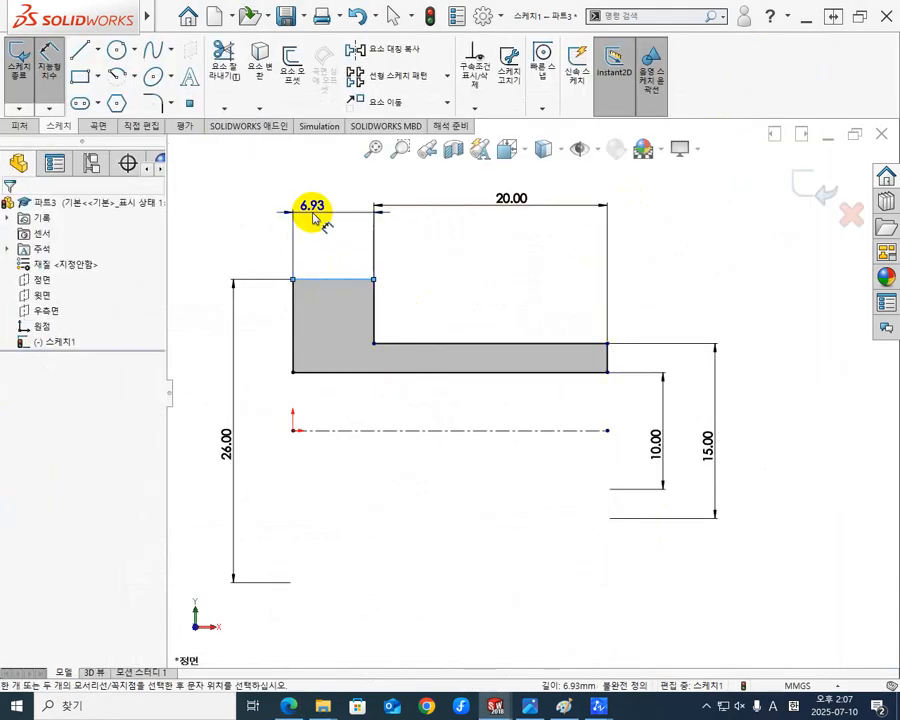
text(4)
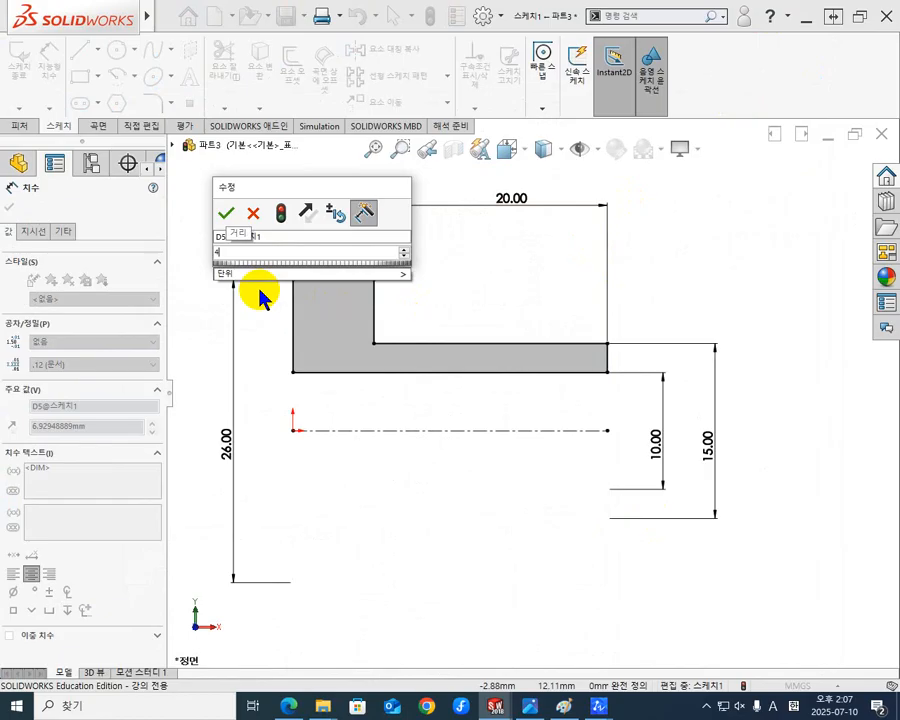
key(Return)
click(445, 487)
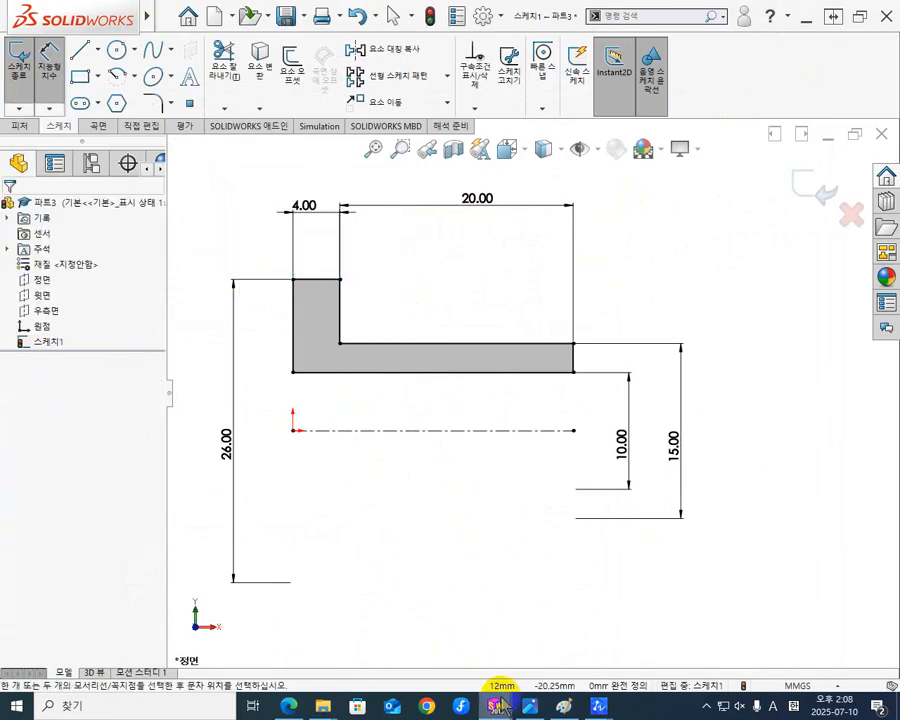
Switch to the KS standard PDF and recheck the d2 flange diameter for the 8–10 mm d1 row.
mouse_move(599, 707)
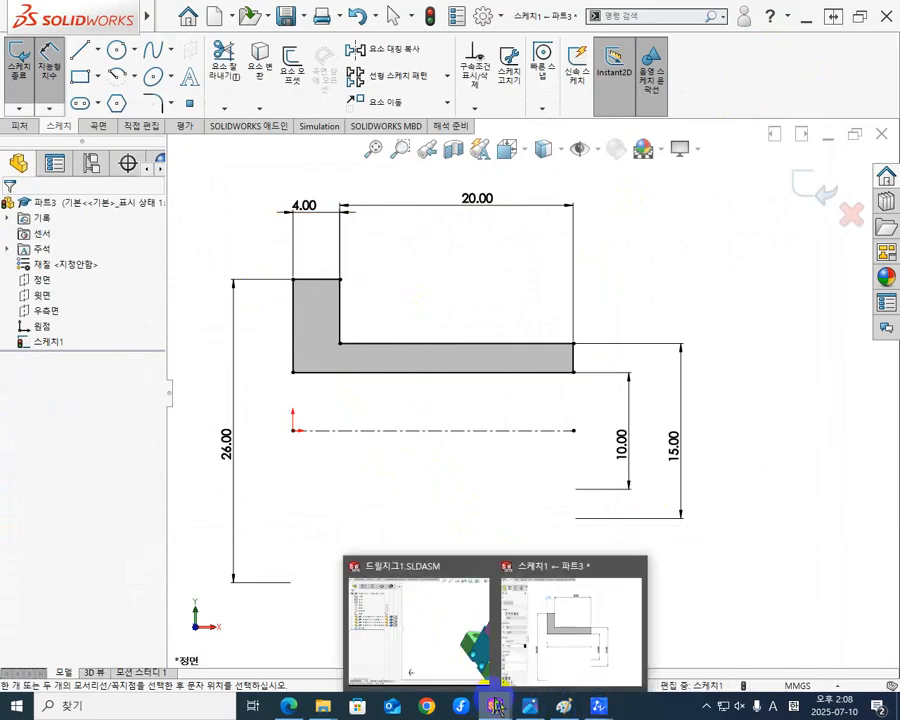
mouse_move(497, 707)
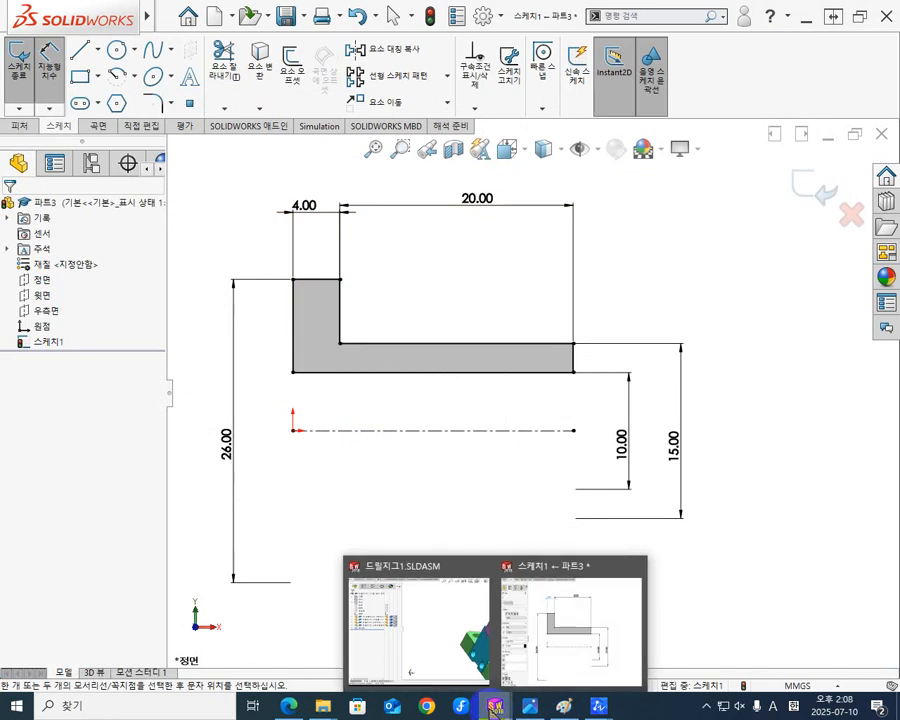
mouse_move(288, 705)
click(285, 620)
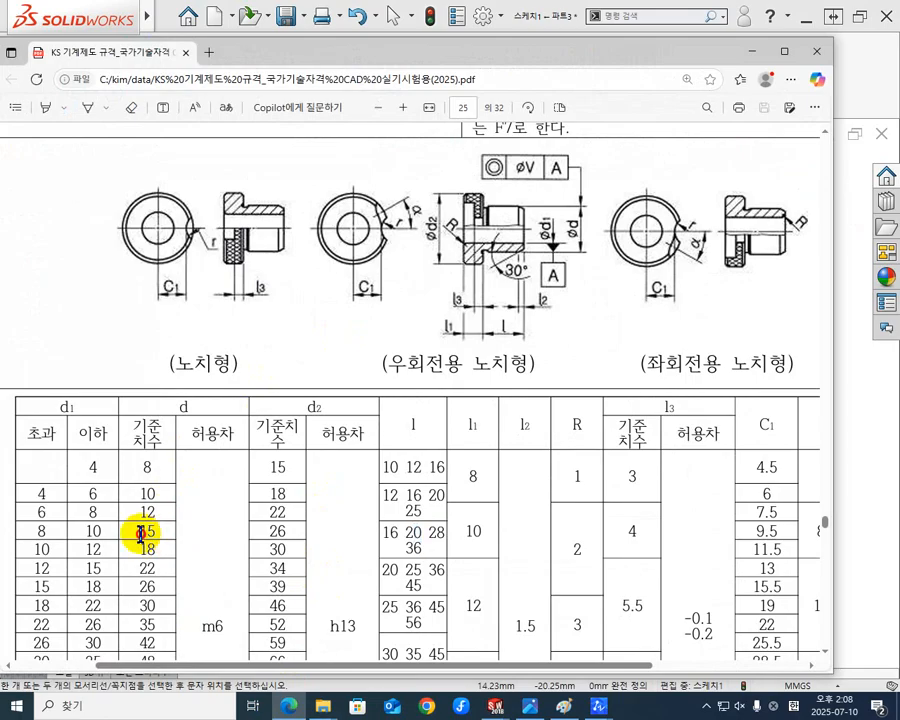
double_click(268, 532)
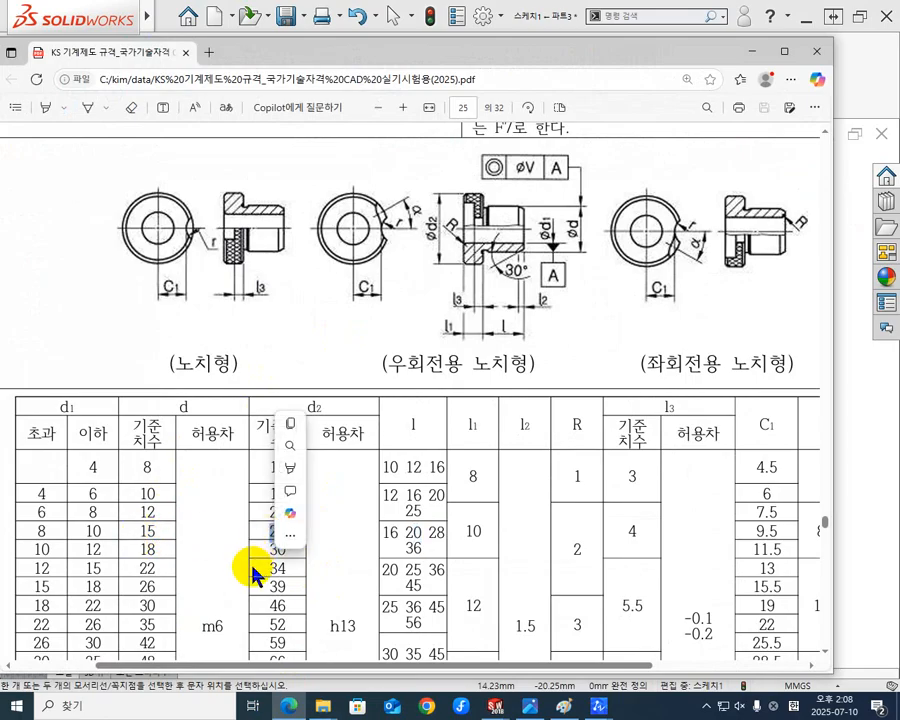
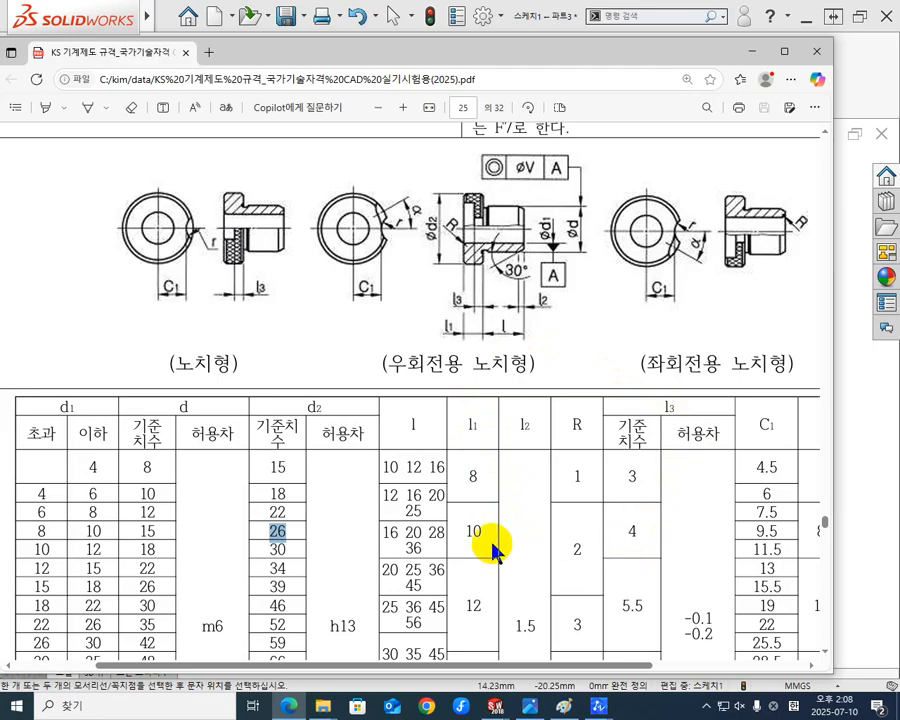
Read l1 for the 8–10 mm d1 row in the KS standard, and set the flange width to 10 mm in SOLIDWORKS.
mouse_move(482, 534)
mouse_down()
mouse_move(456, 536)
mouse_move(477, 525)
mouse_up()
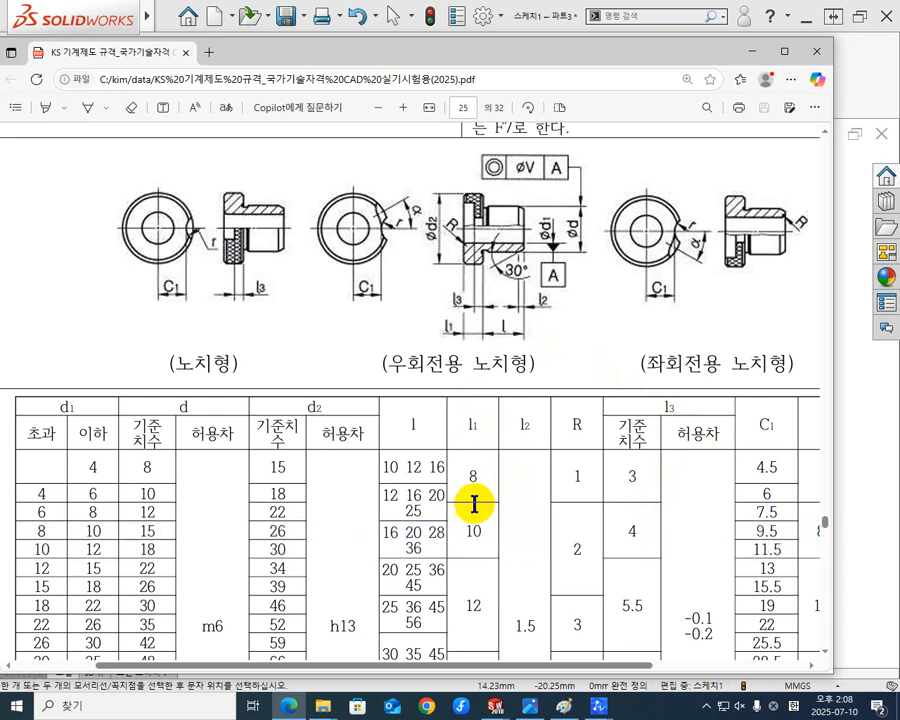
click(752, 62)
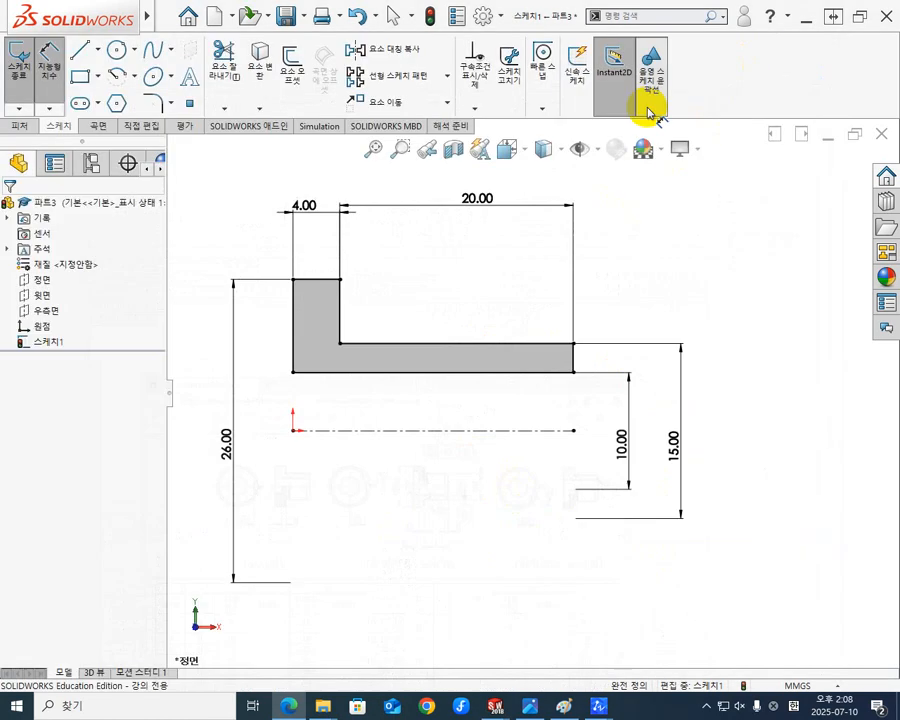
double_click(308, 214)
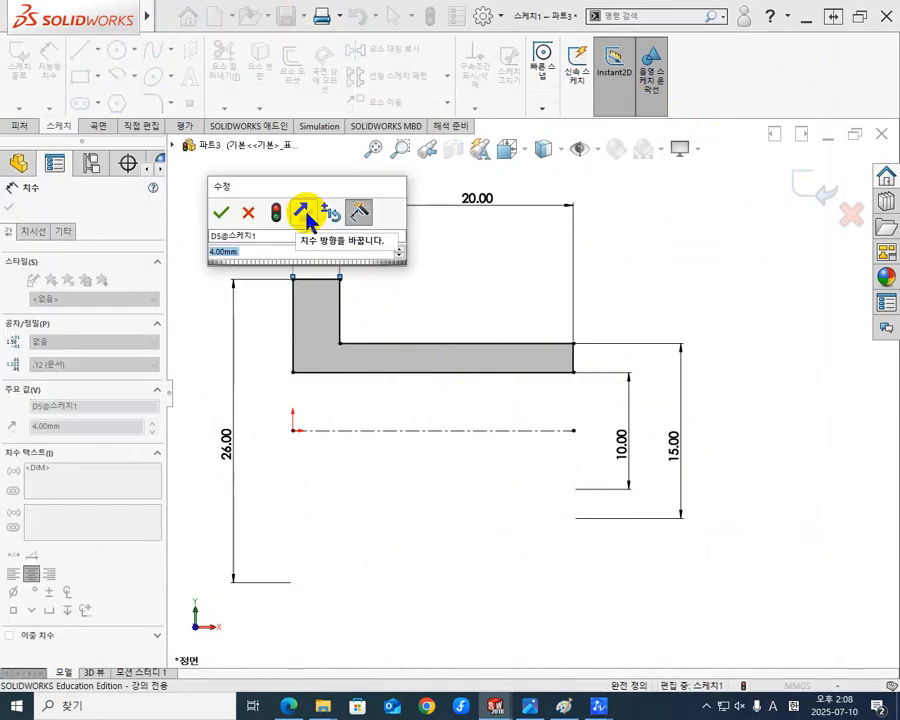
text(10)
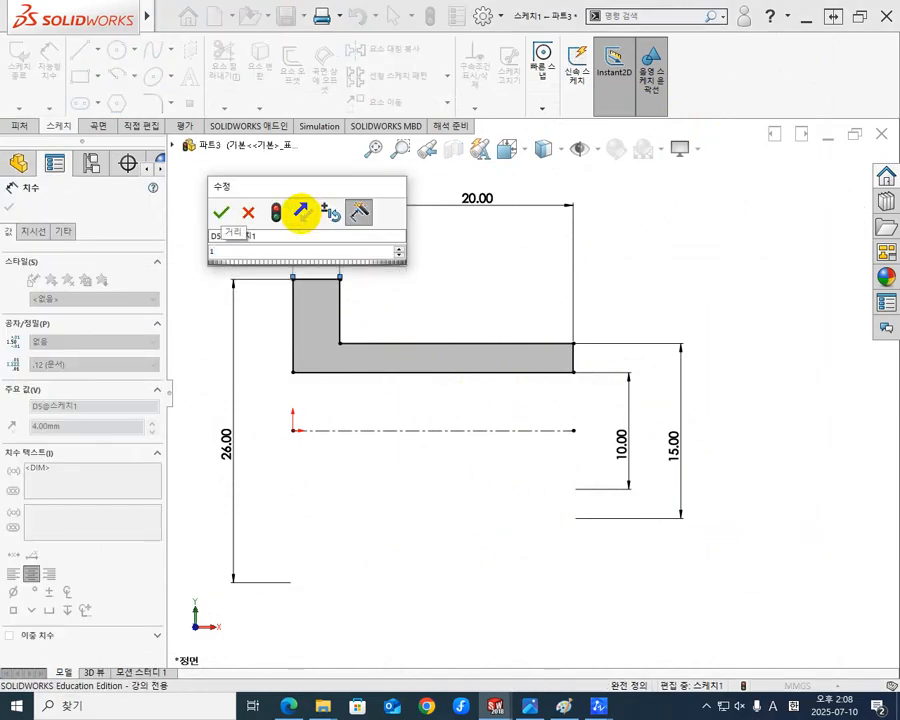
key(Return)
click(434, 249)
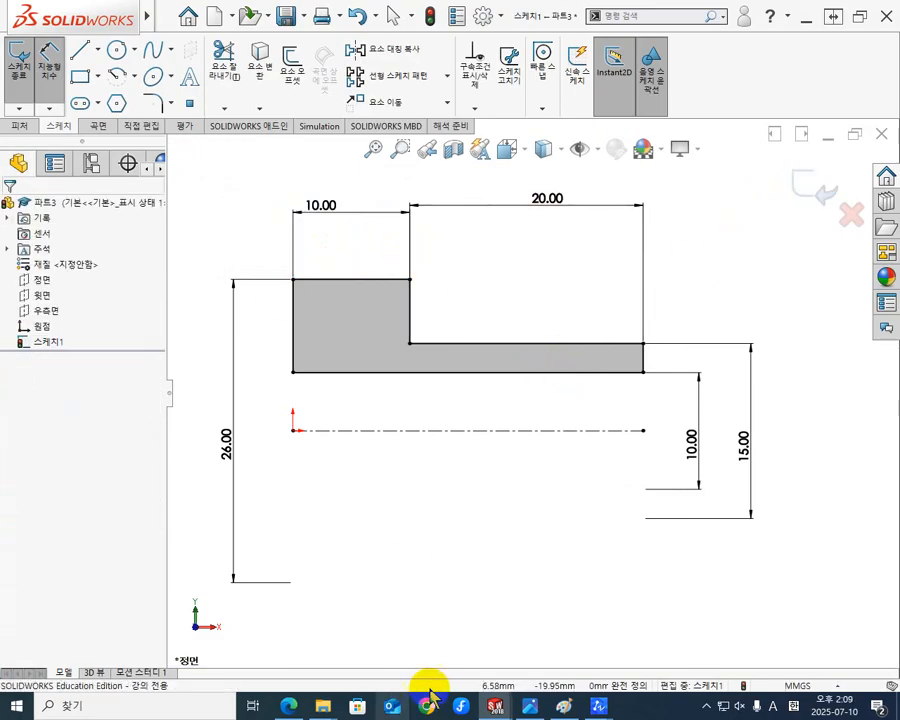
Check l2 in the KS standard PDF, and chamfer the outer corner at the thin section's free end 1.5 mm at 30° in SOLIDWORKS.
click(288, 706)
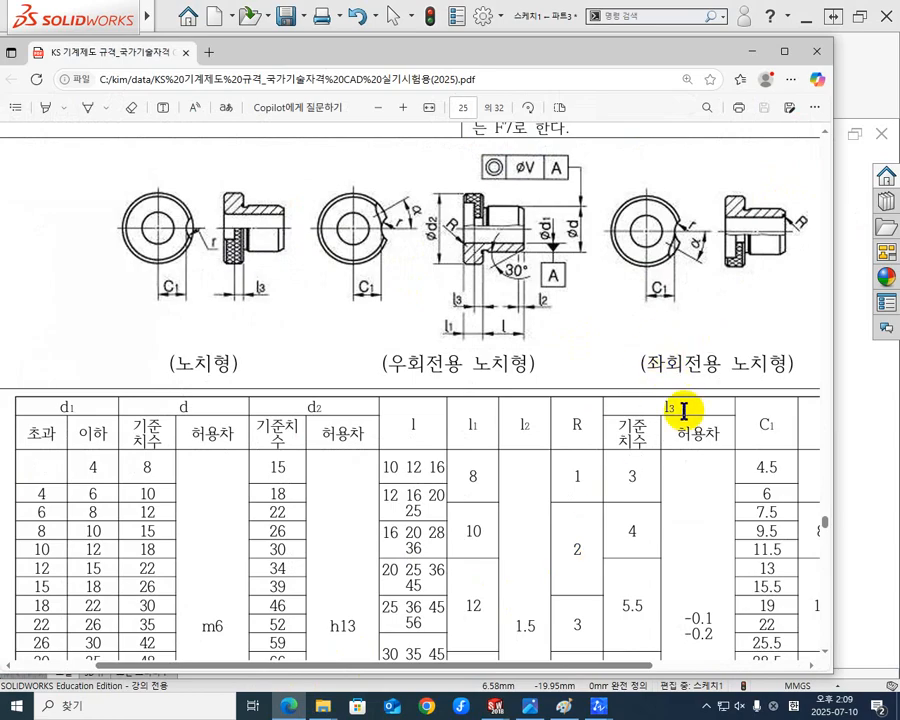
scroll(519, 470, down, 1)
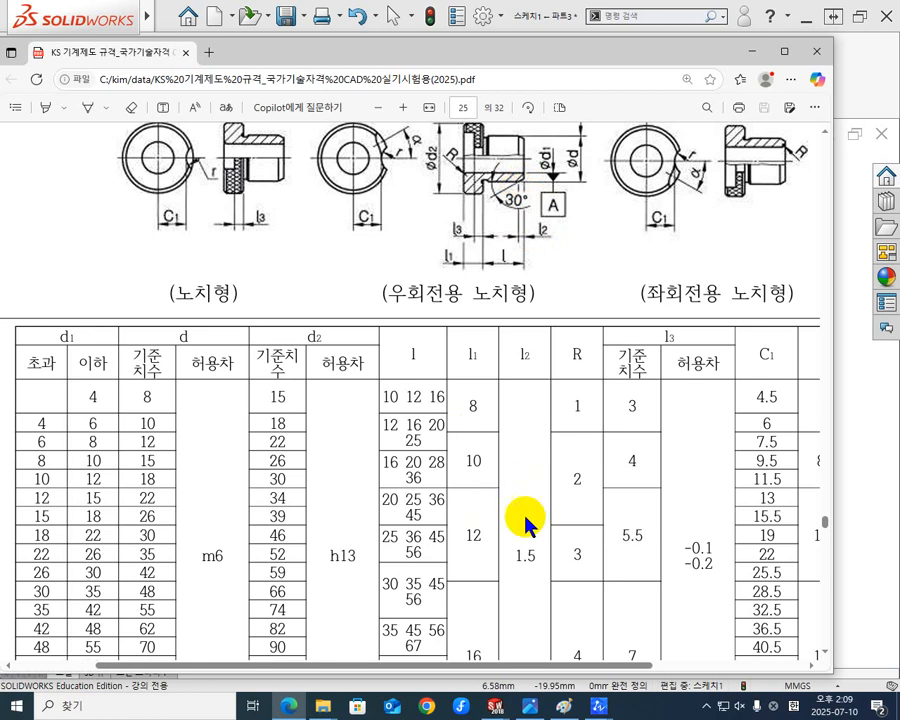
click(754, 51)
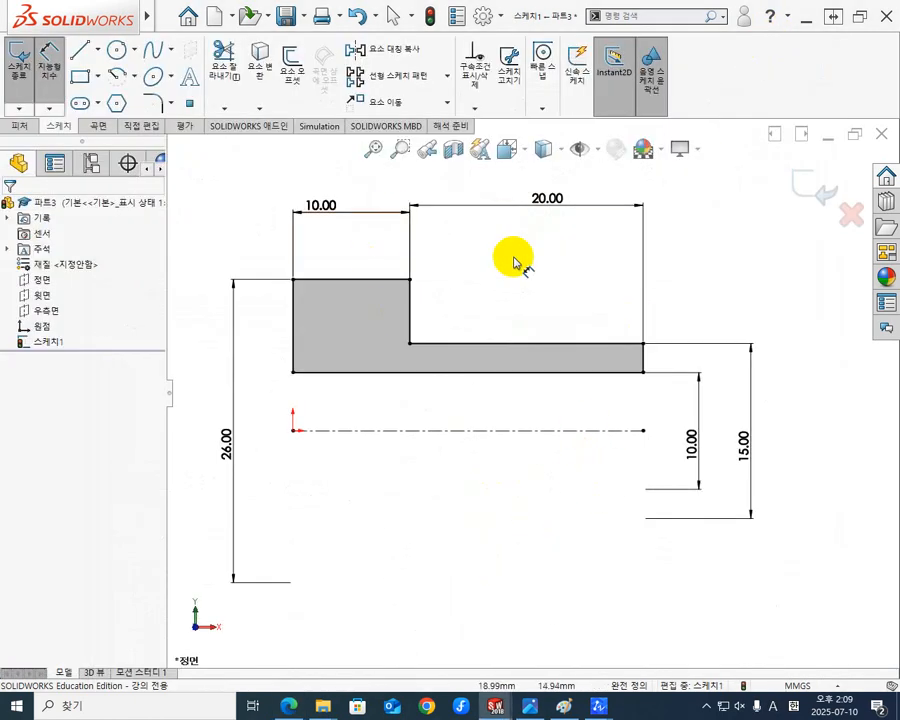
click(173, 104)
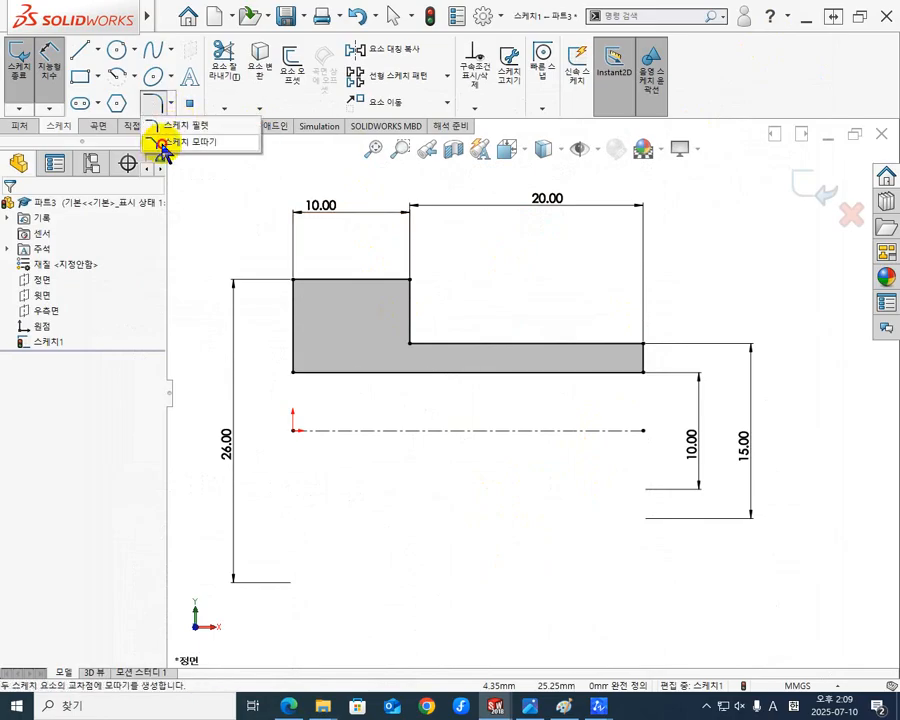
click(163, 145)
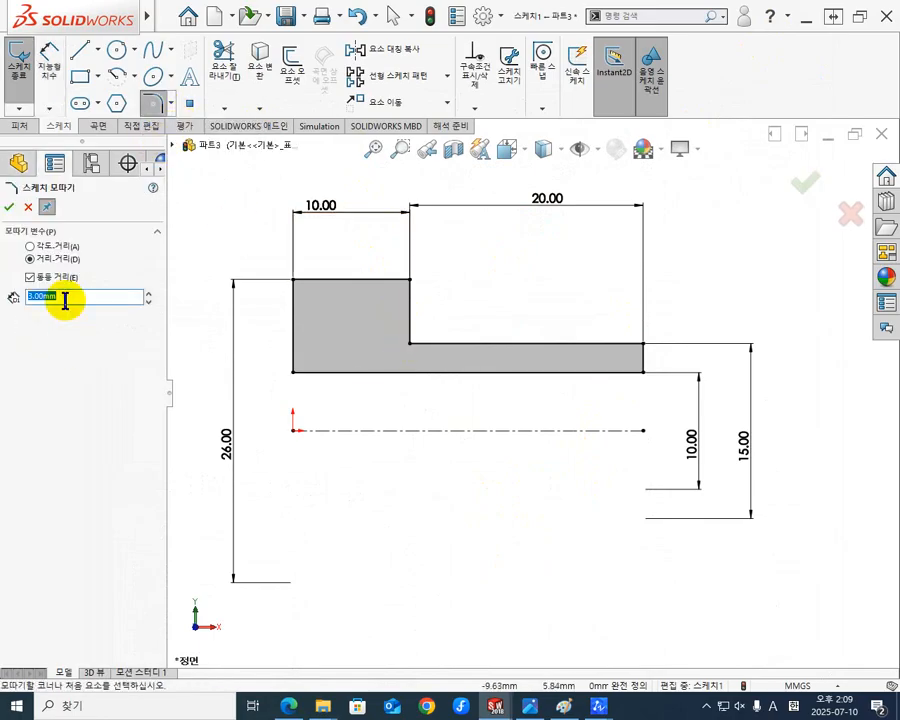
click(62, 246)
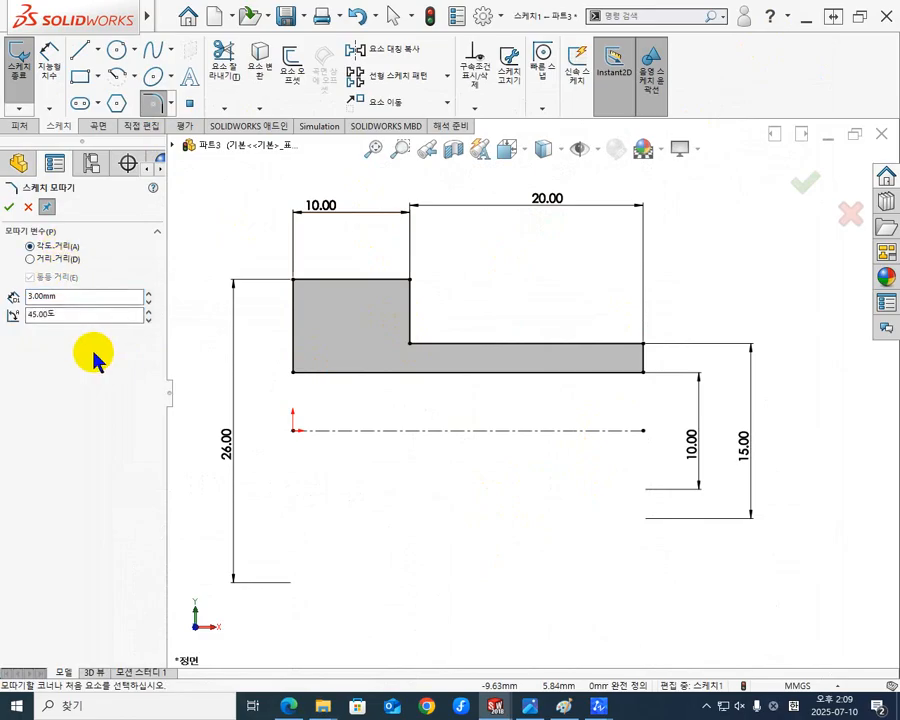
double_click(72, 297)
double_click(92, 313)
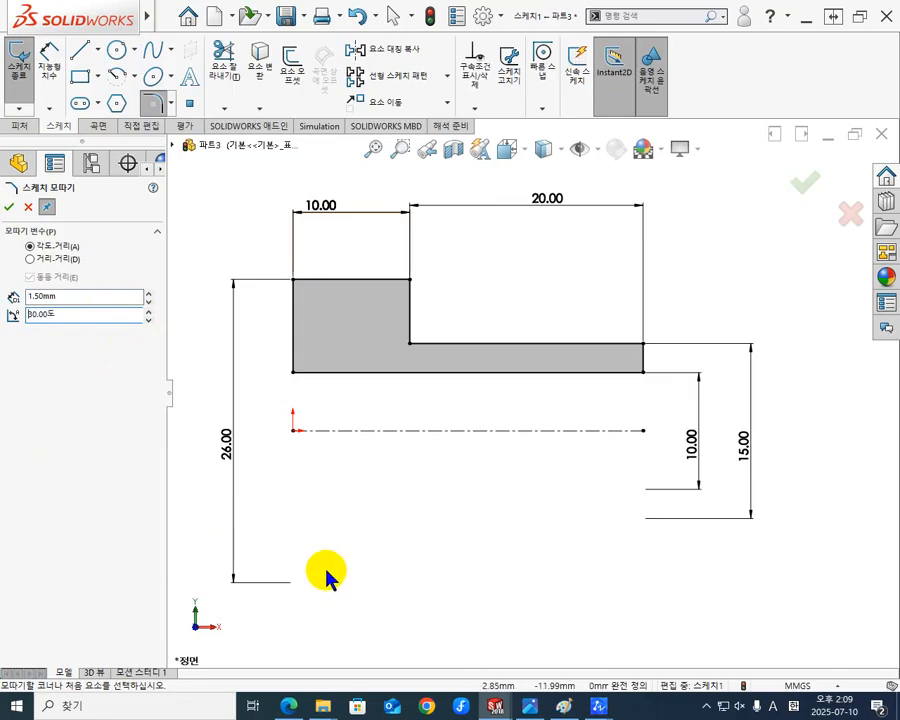
click(634, 345)
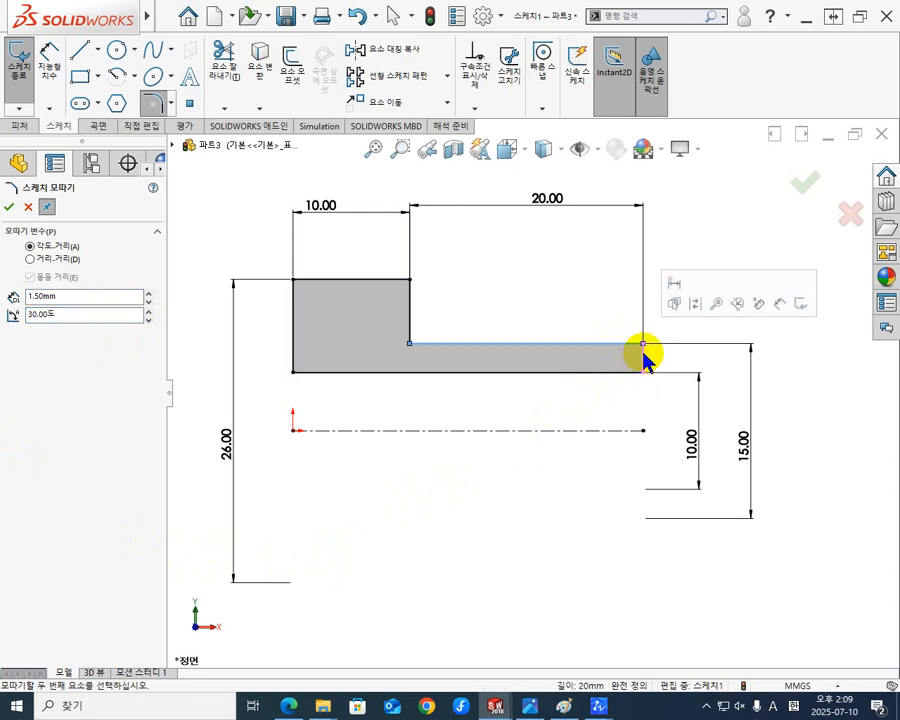
click(643, 358)
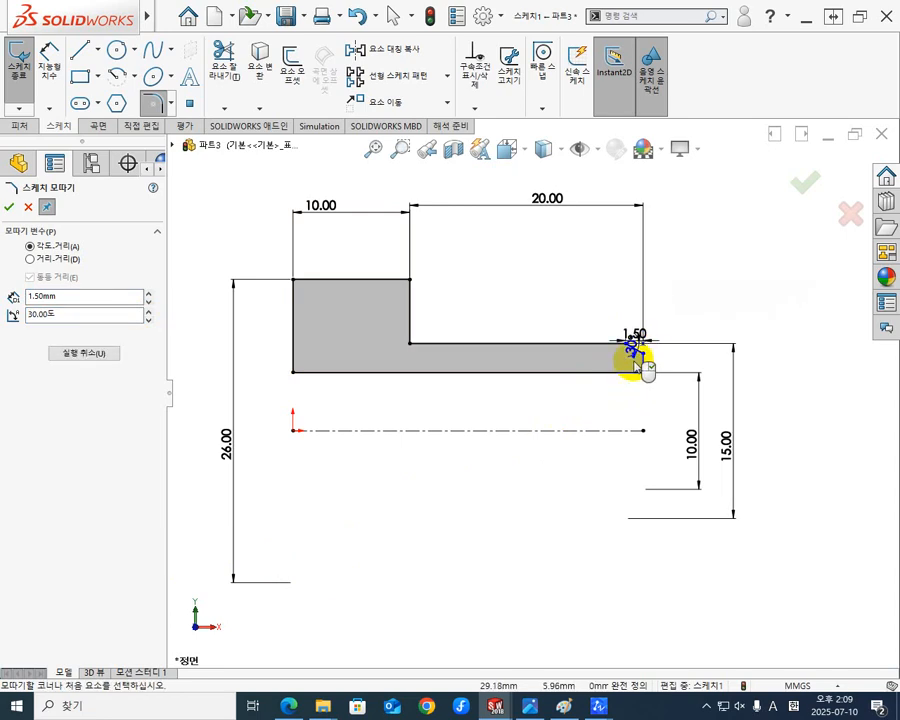
Reposition the chamfer's 30° and 1.50 dimensions clear of the profile so both are legible.
scroll(646, 352, down, 2)
scroll(645, 351, down, 3)
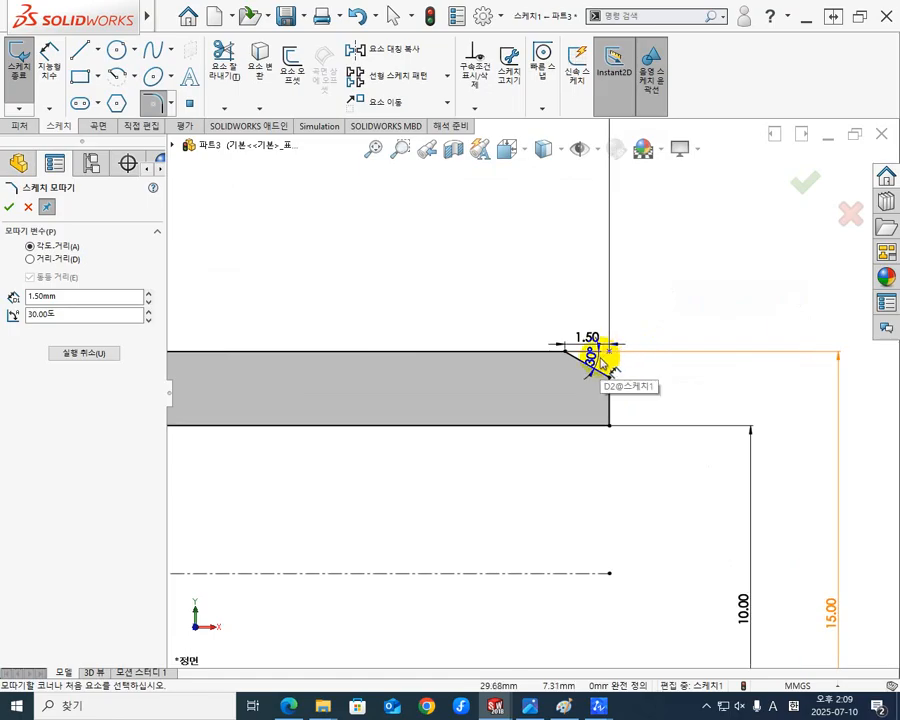
click(590, 358)
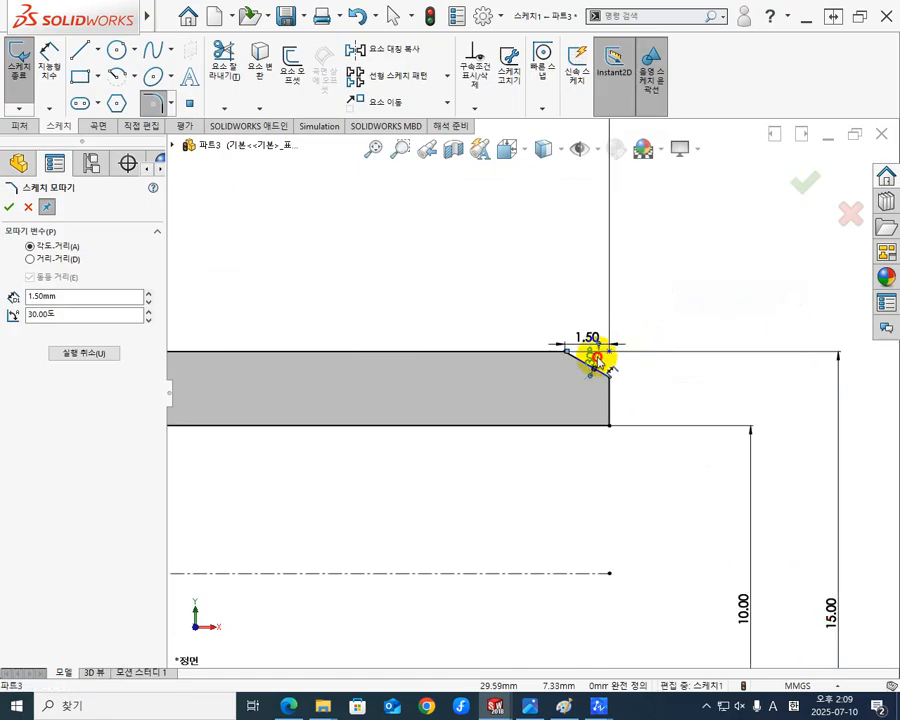
click(675, 368)
drag(586, 340, 565, 282)
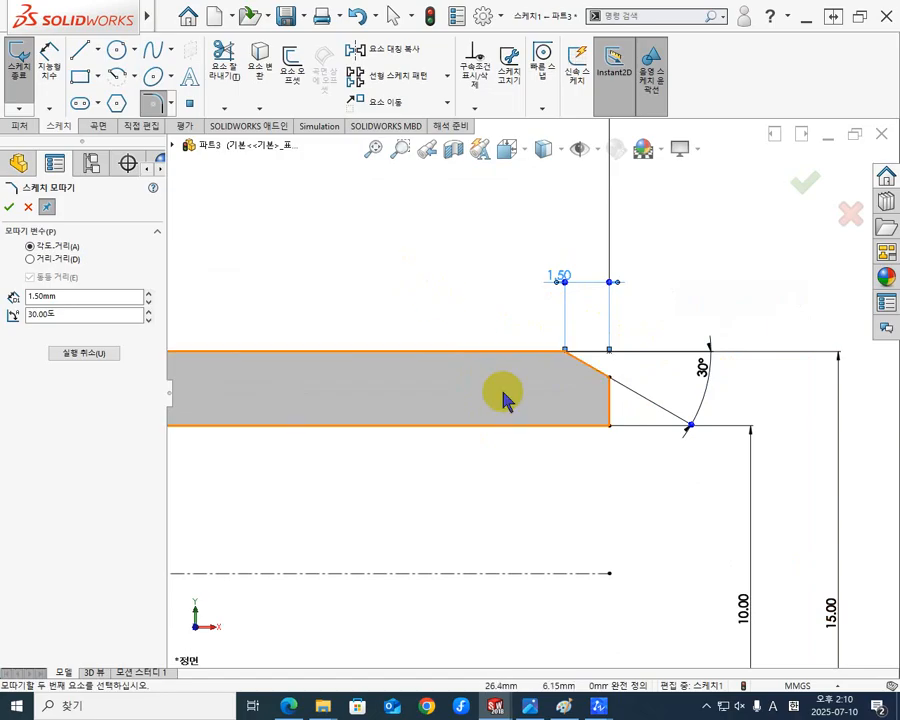
scroll(505, 410, up, 3)
scroll(550, 370, down, 3)
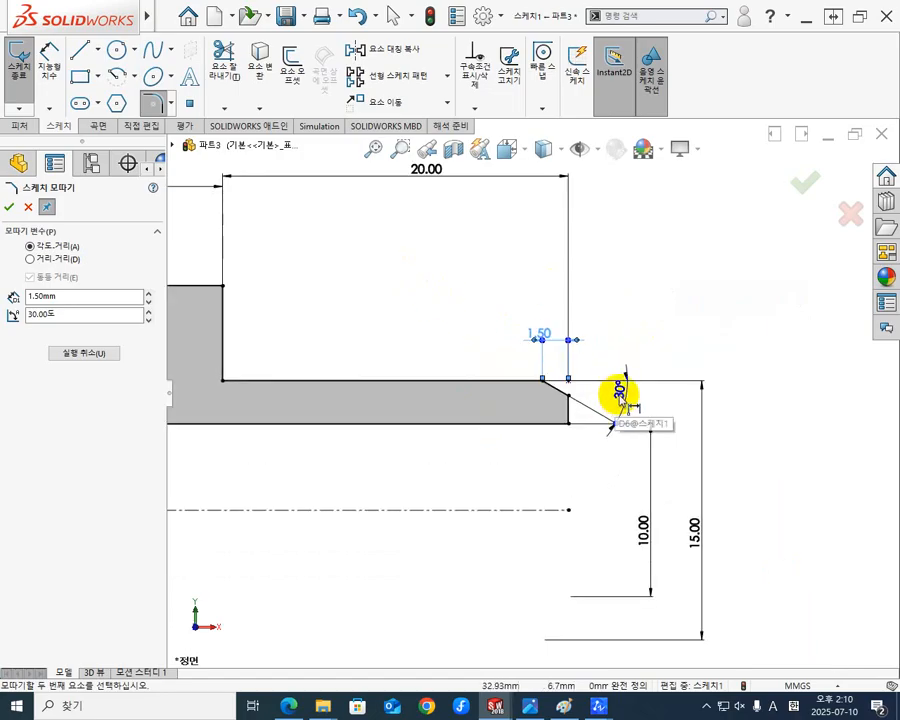
drag(620, 392, 506, 372)
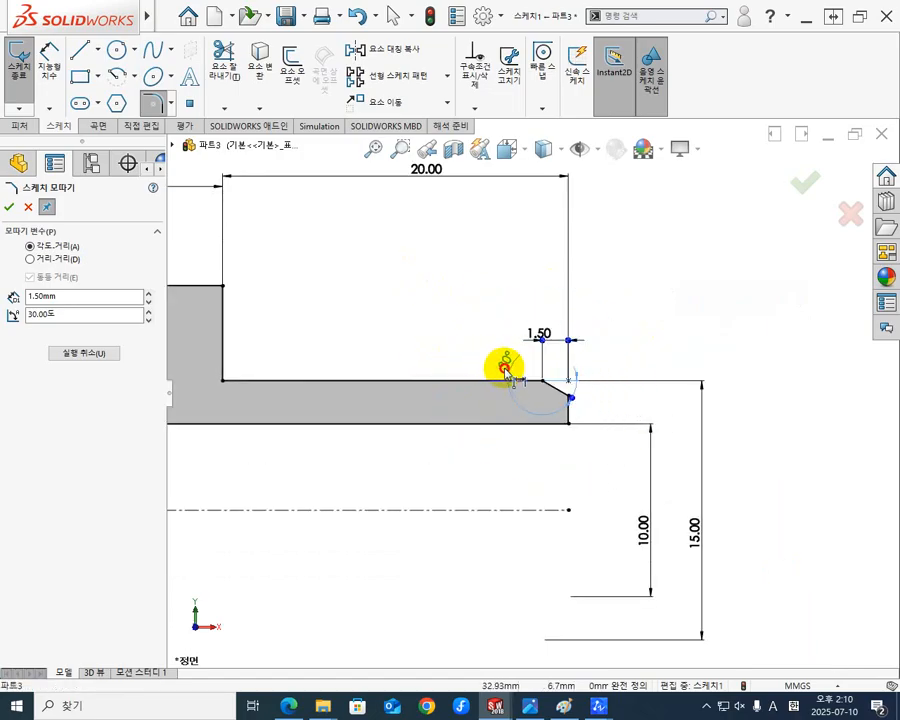
click(616, 404)
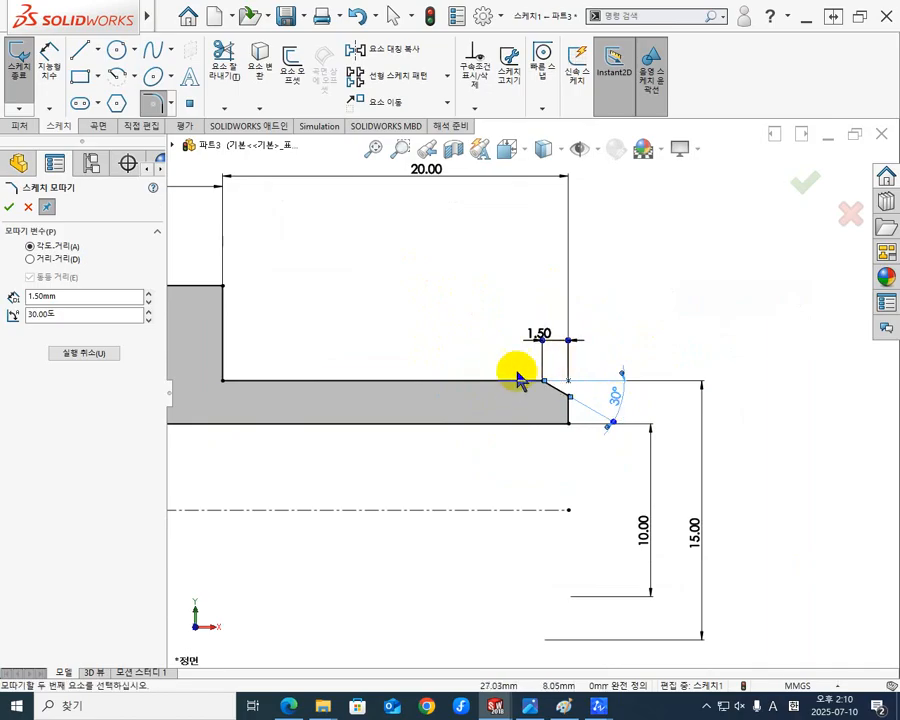
scroll(590, 394, down, 3)
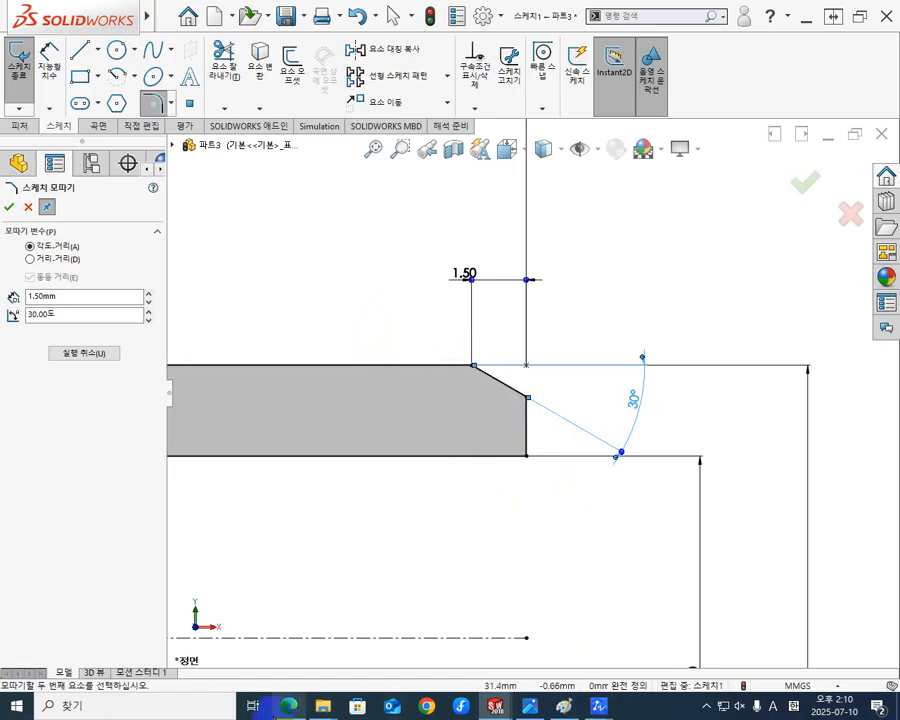
Consult the KS standard PDF for R, and round the flange's bore-side corner above the origin with a 2 mm sketch fillet in SOLIDWORKS.
click(287, 706)
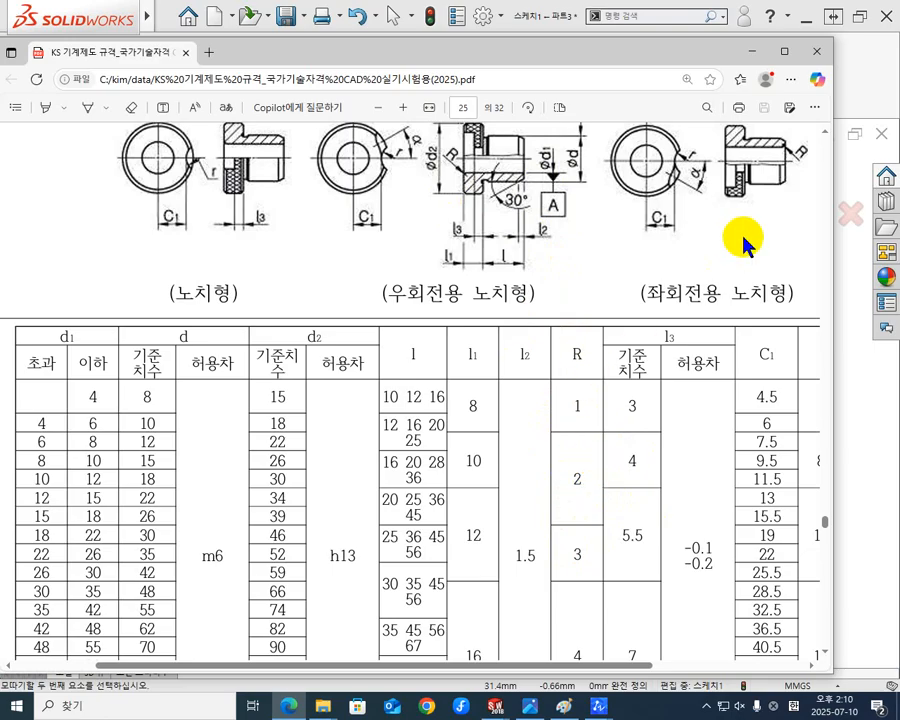
click(753, 53)
scroll(364, 442, down, 3)
scroll(377, 432, up, 8)
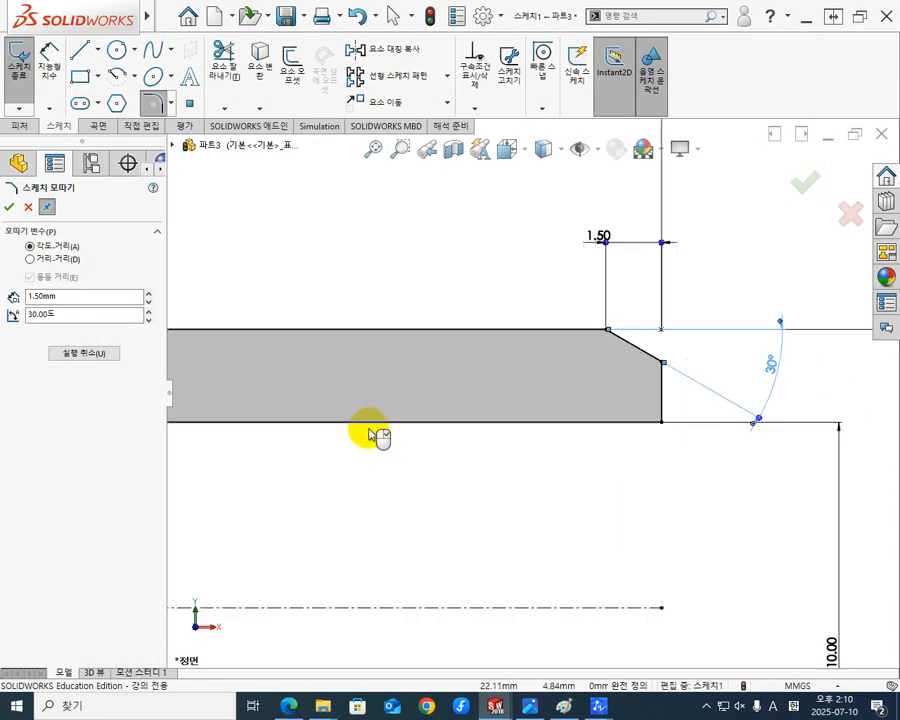
scroll(394, 420, down, 4)
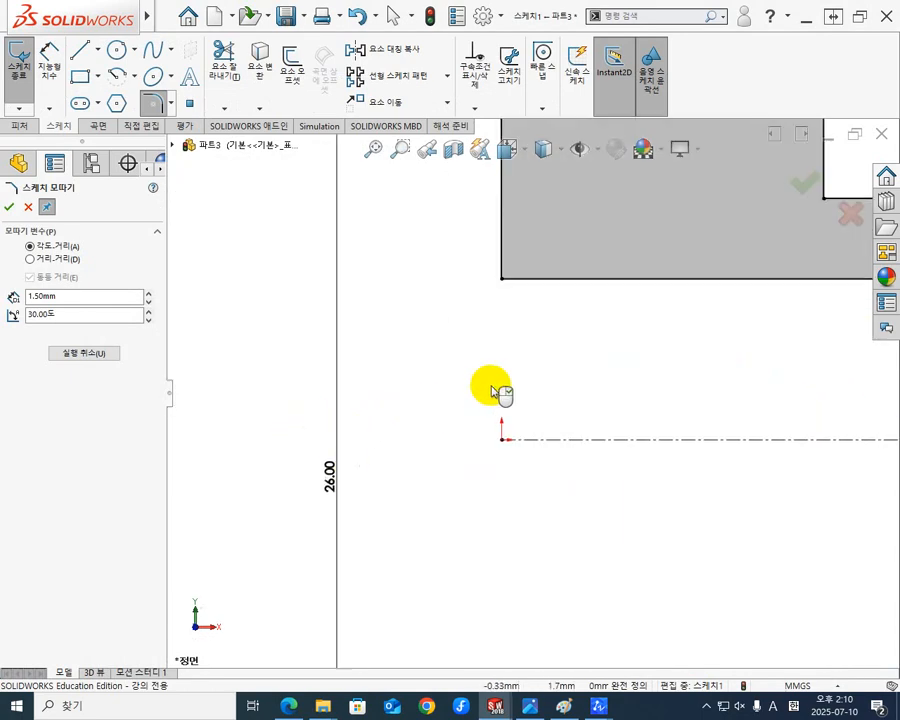
scroll(514, 356, up, 1)
scroll(515, 355, down, 2)
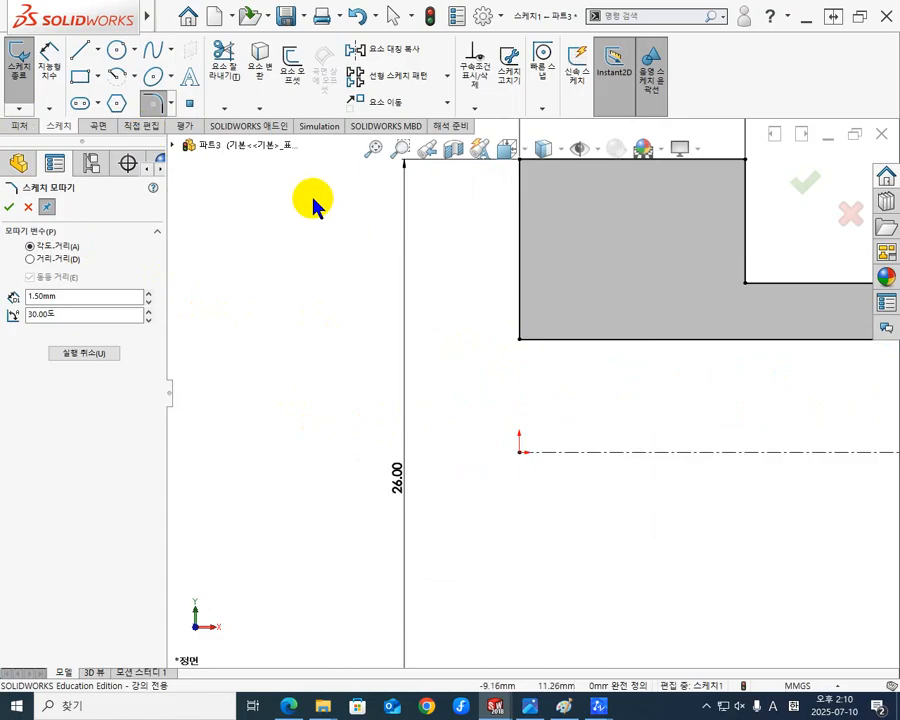
click(155, 103)
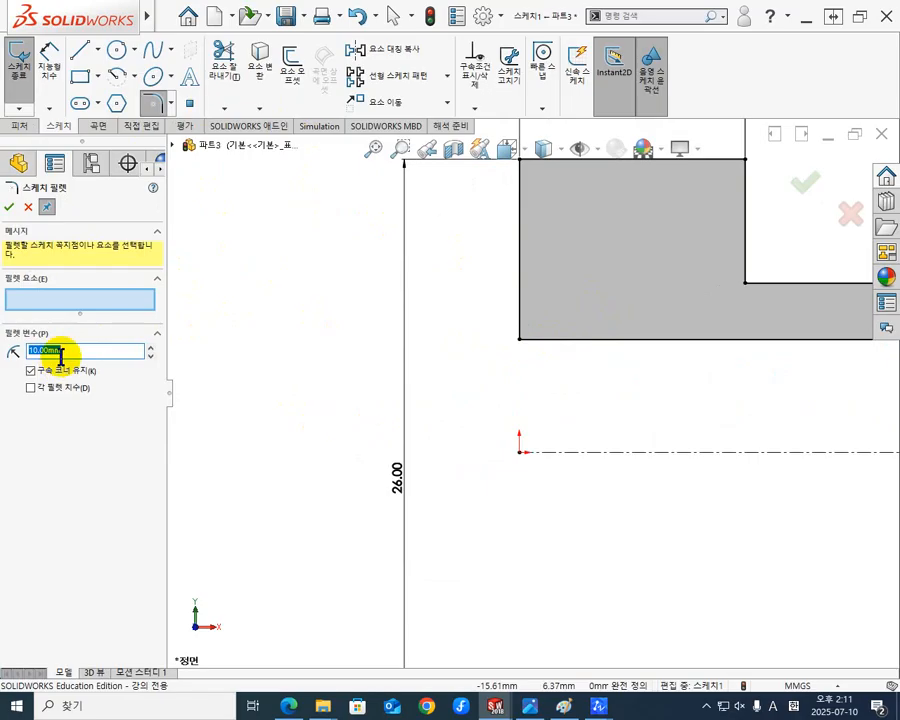
text(2)
key(Return)
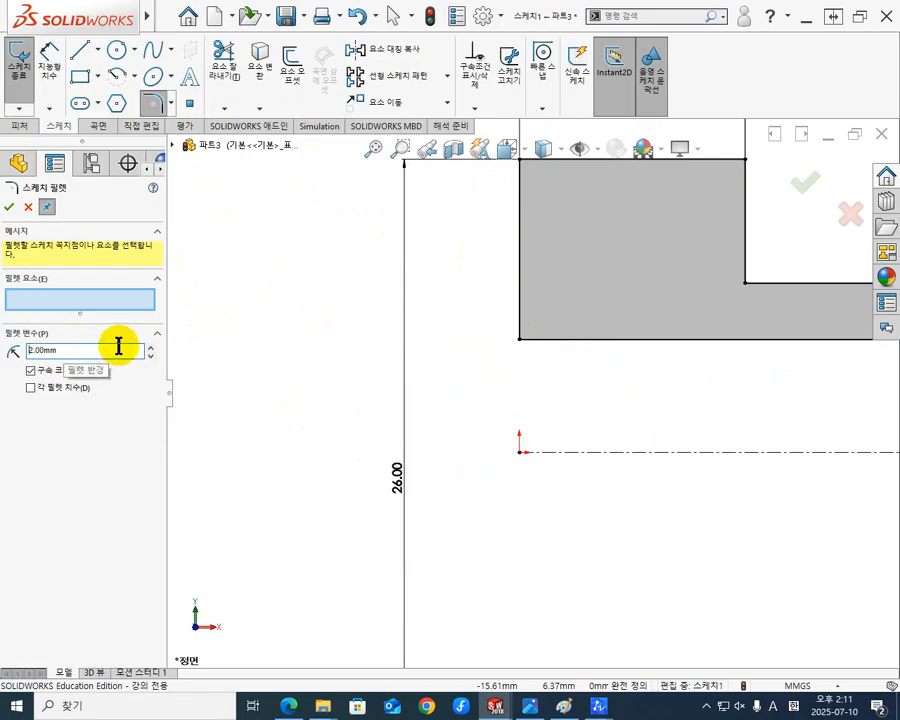
click(520, 341)
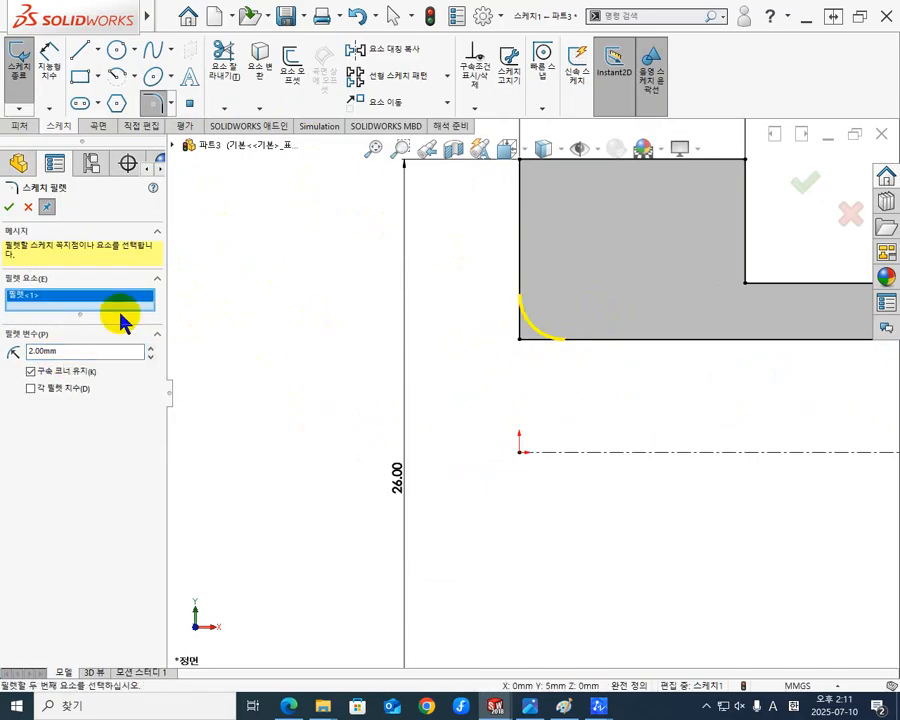
click(10, 207)
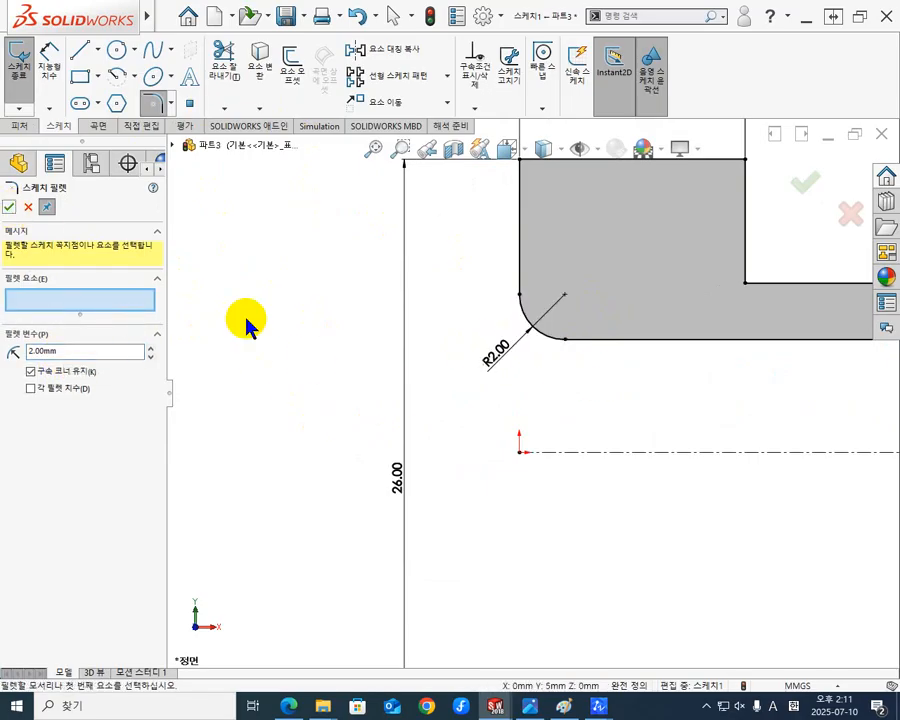
click(10, 207)
scroll(640, 416, down, 2)
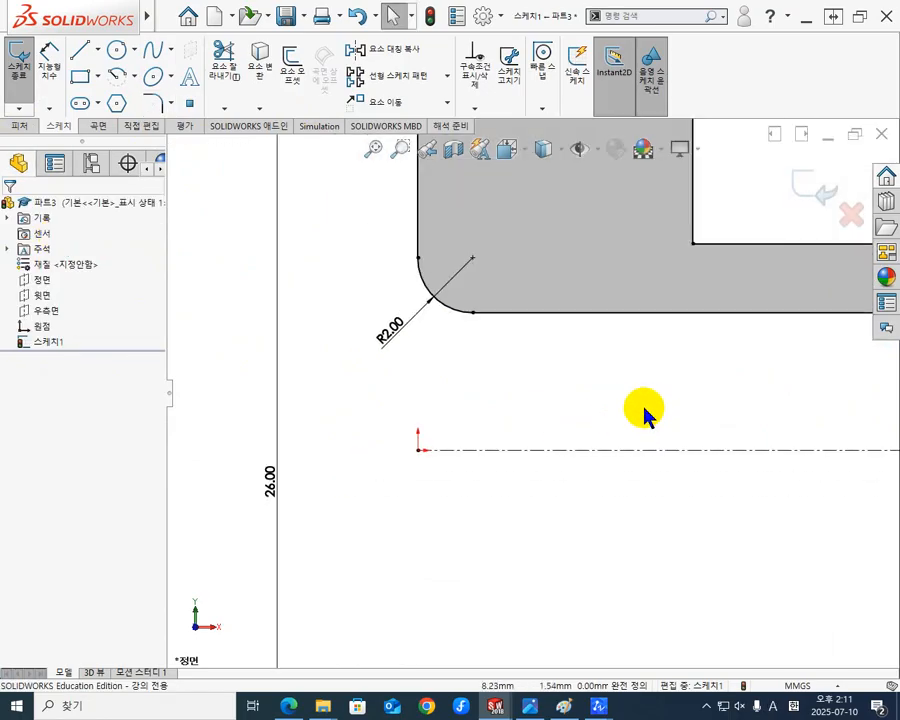
scroll(645, 405, up, 2)
scroll(635, 357, up, 3)
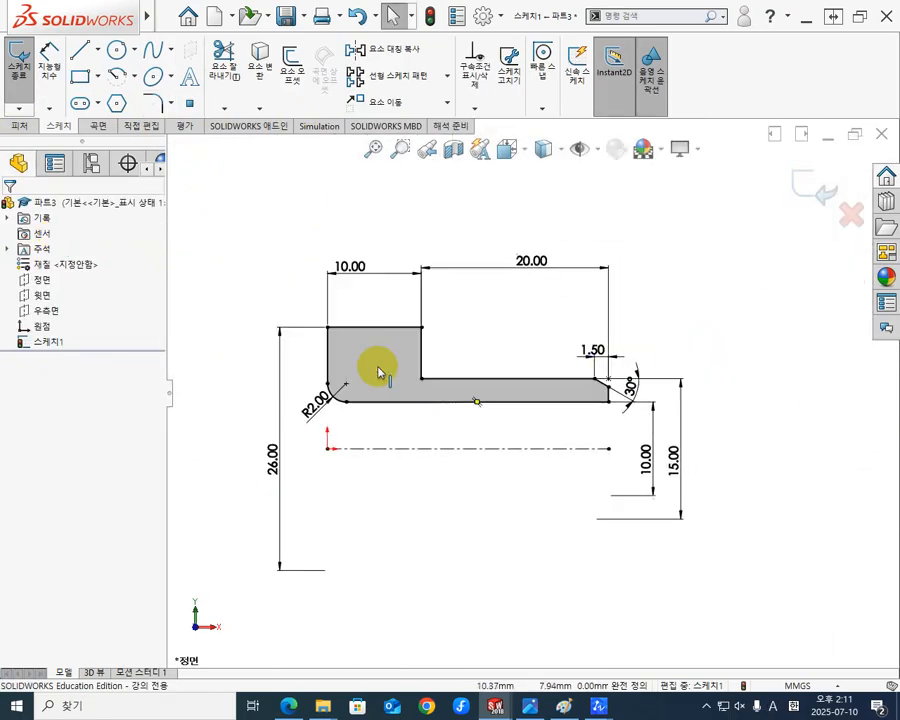
scroll(462, 398, down, 4)
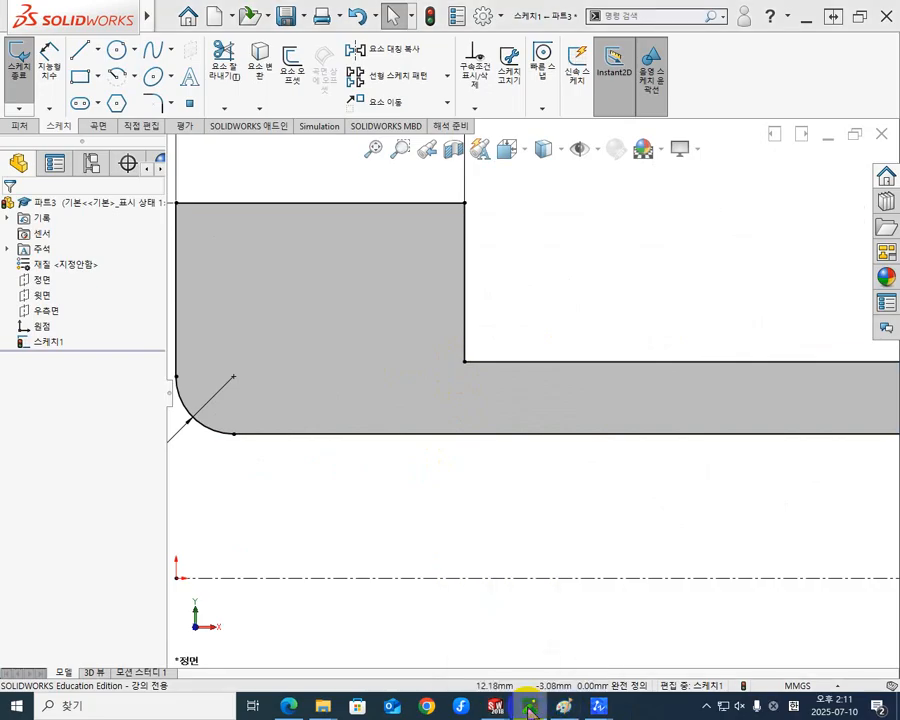
Examine the round and notched insert bush drawings in the KS standard PDF for the relief groove shape where flange meets body.
click(291, 707)
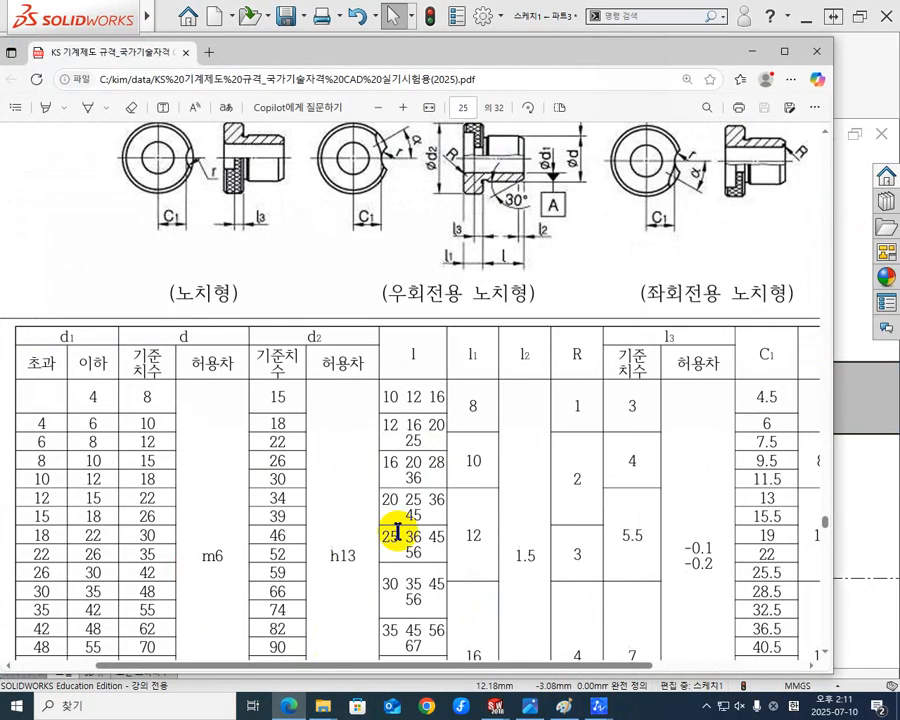
scroll(470, 250, up, 4)
scroll(466, 426, up, 4)
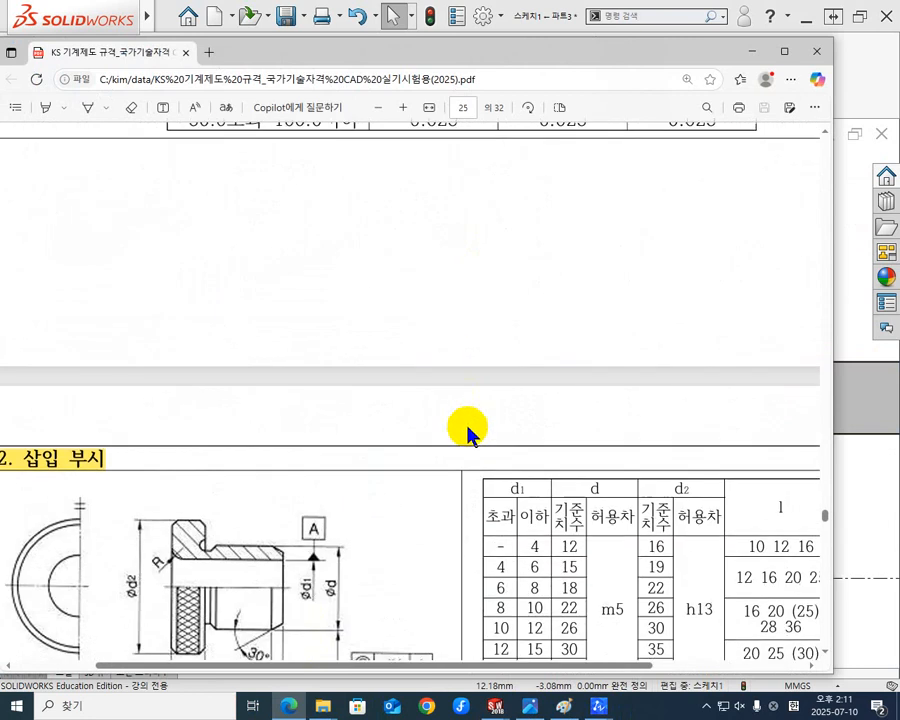
scroll(363, 408, down, 3)
ctrl+scroll(198, 272, up, 4)
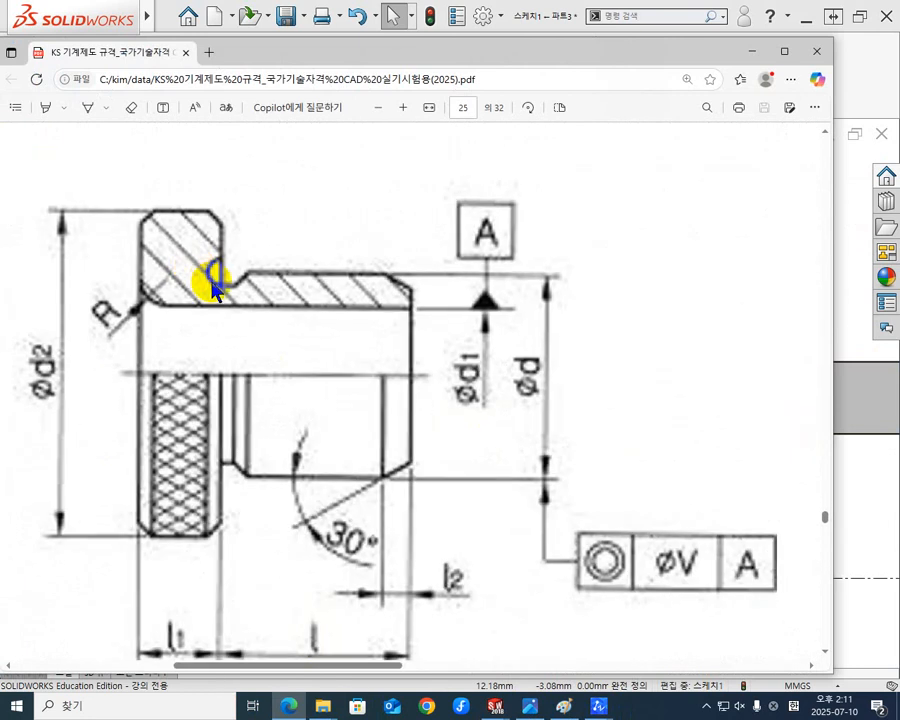
scroll(354, 362, down, 7)
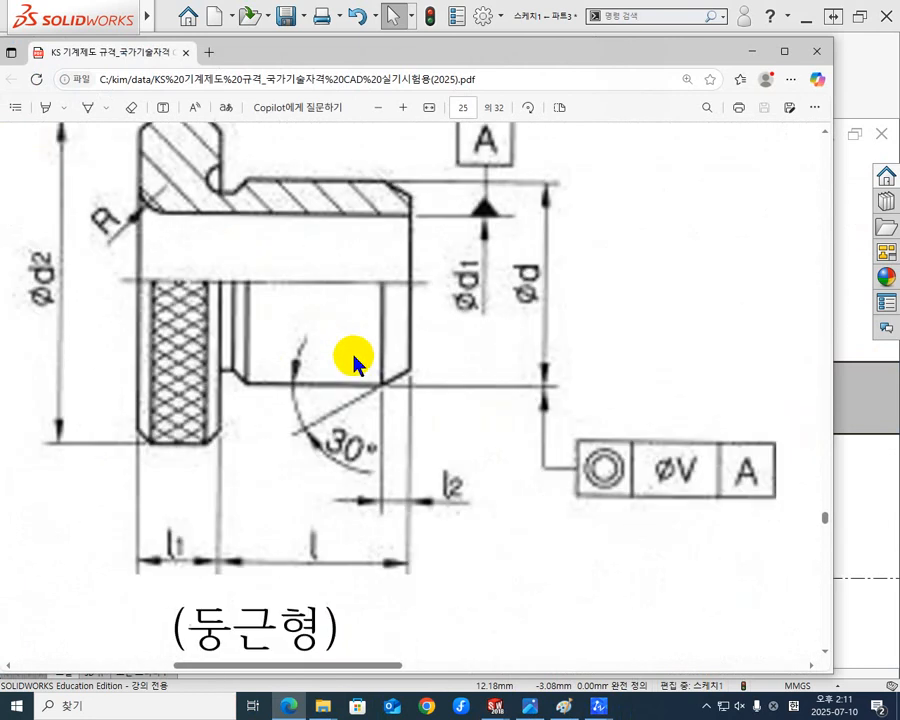
ctrl+scroll(405, 415, down, 4)
scroll(410, 390, up, 3)
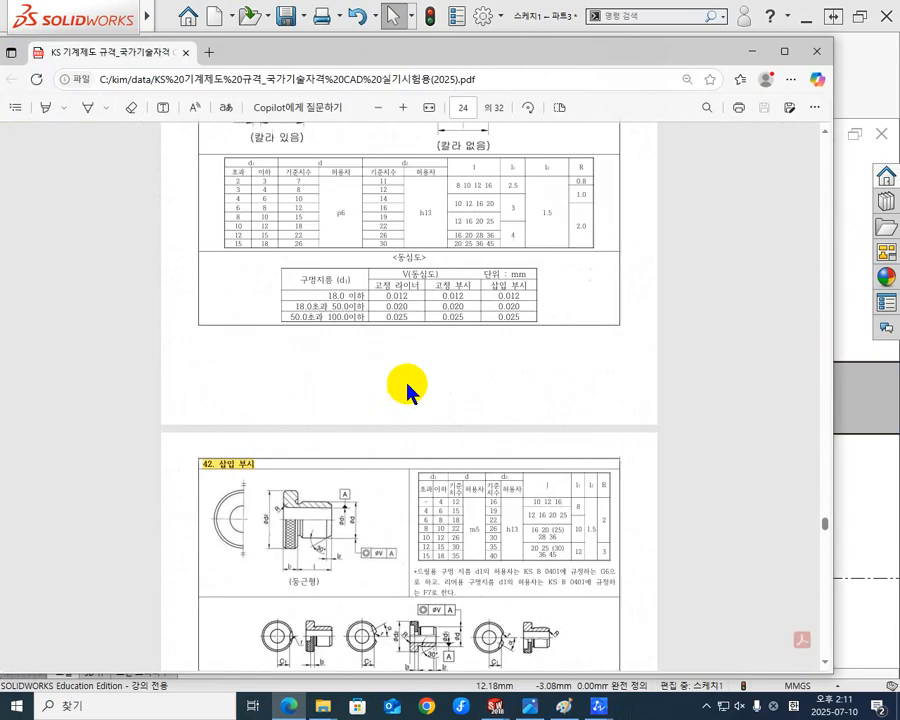
scroll(428, 500, down, 3)
ctrl+scroll(432, 400, up, 2)
ctrl+scroll(432, 400, up, 6)
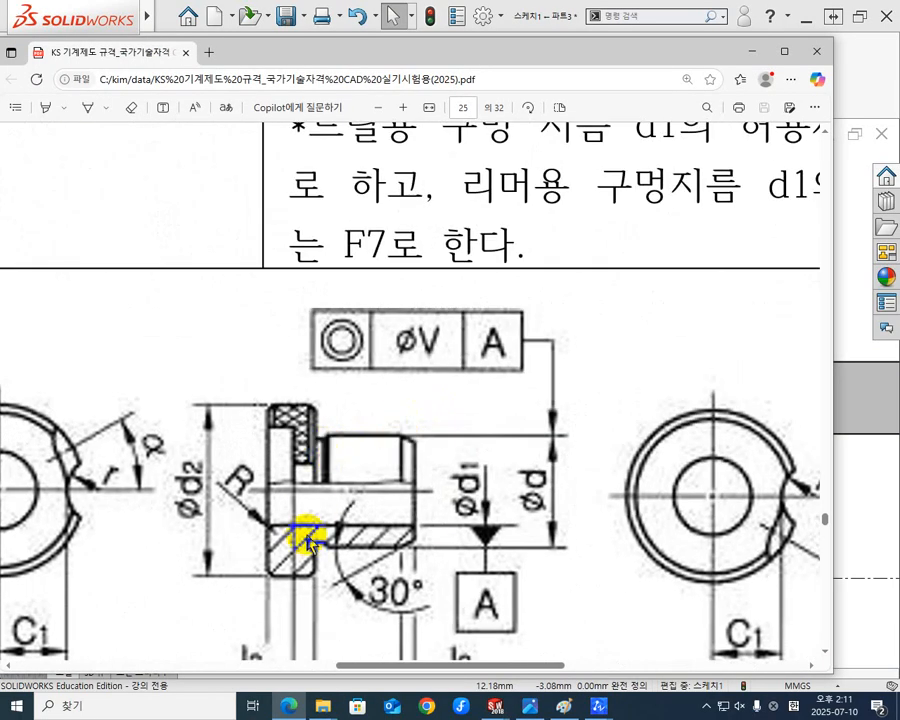
scroll(345, 452, down, 4)
scroll(331, 418, up, 10)
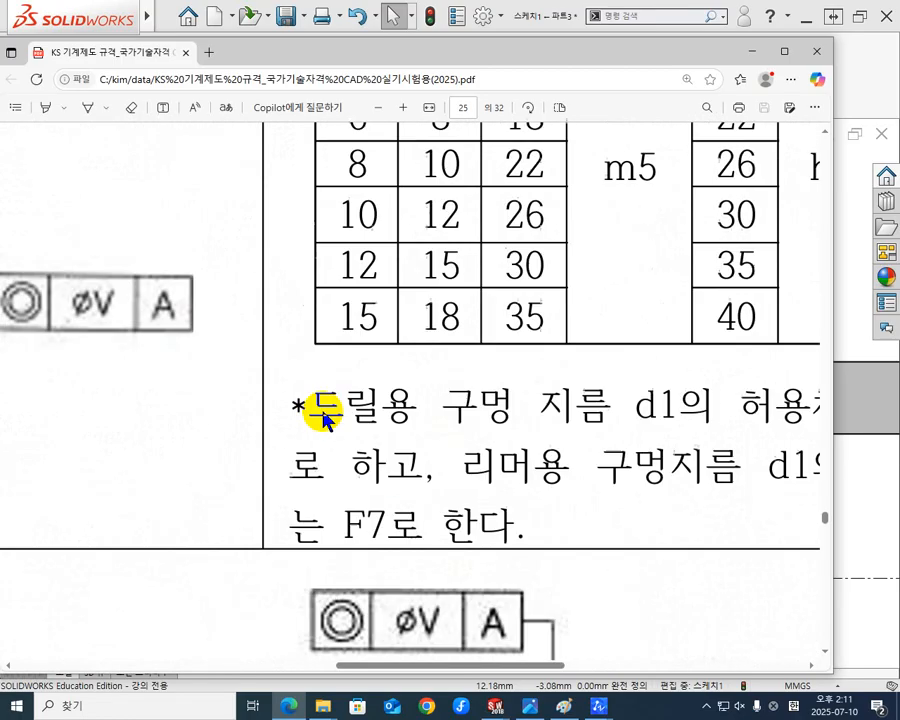
scroll(300, 411, up, 3)
ctrl+scroll(293, 412, down, 6)
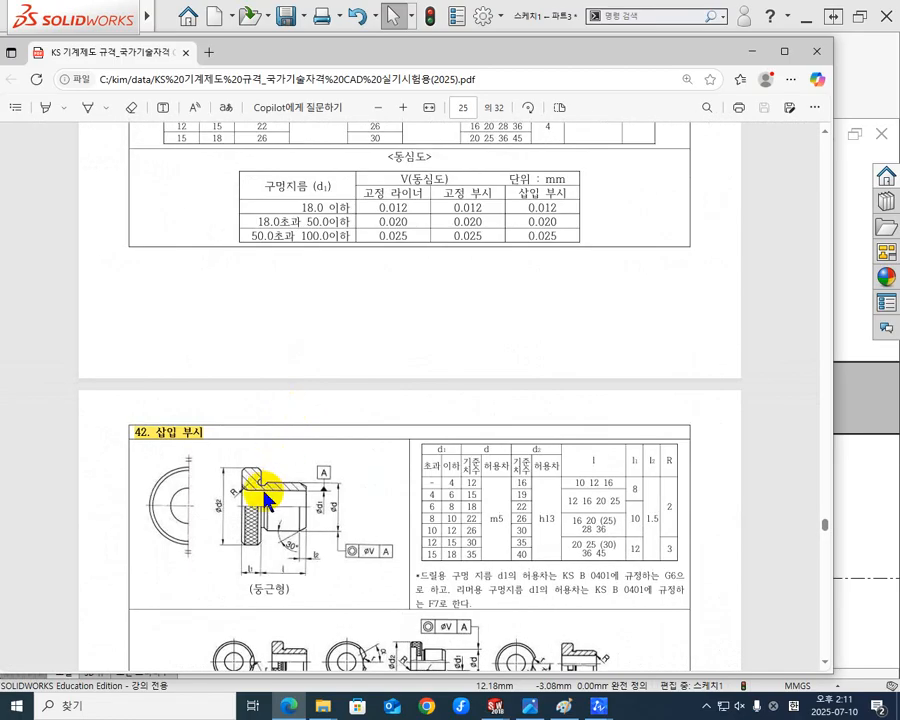
ctrl+scroll(212, 488, up, 6)
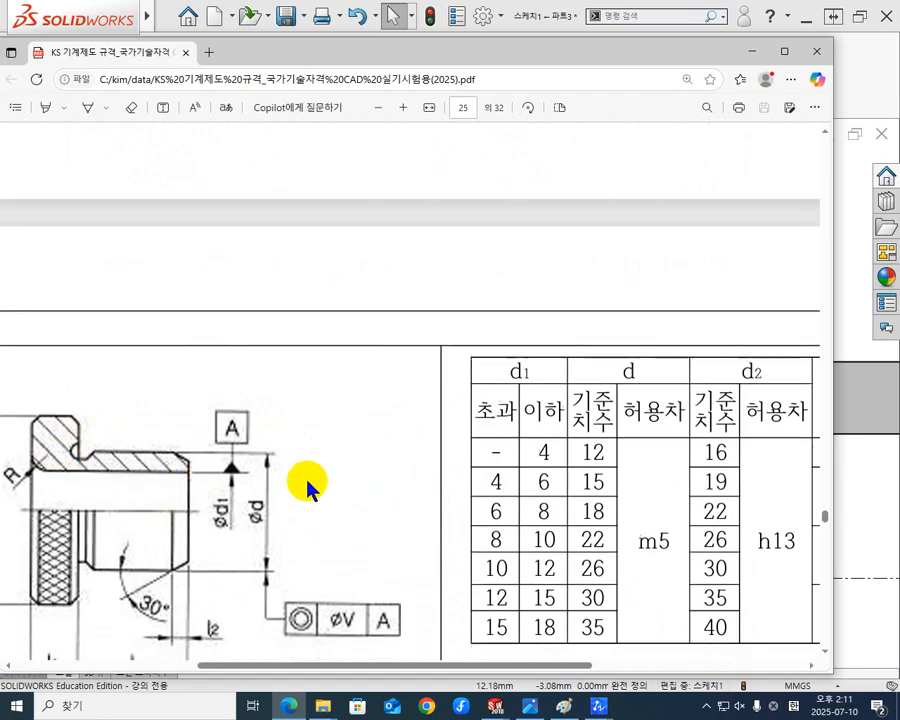
scroll(307, 486, down, 3)
ctrl+scroll(307, 484, down, 2)
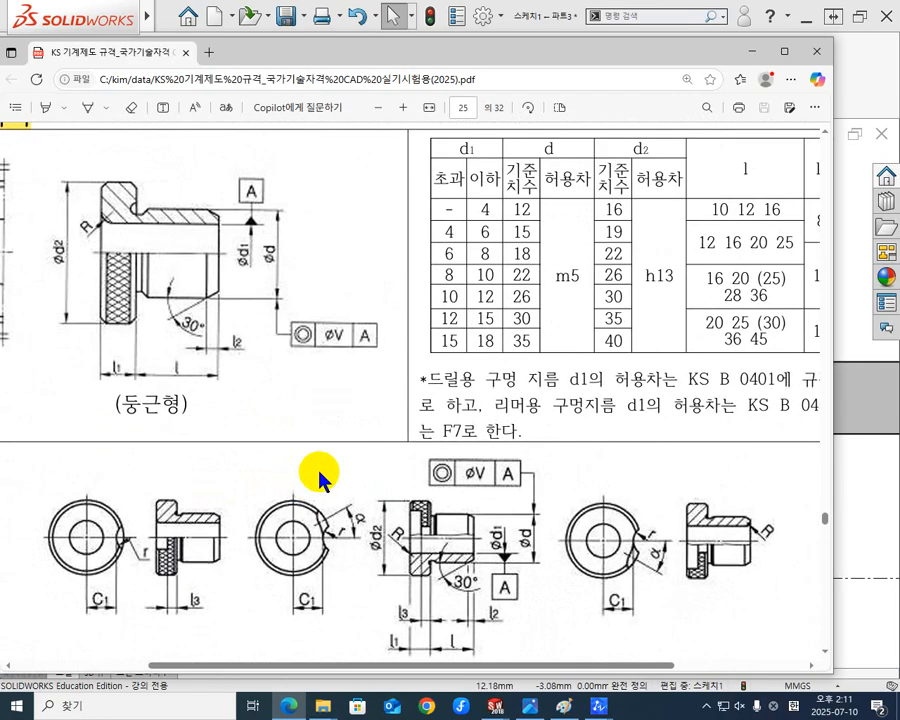
click(760, 50)
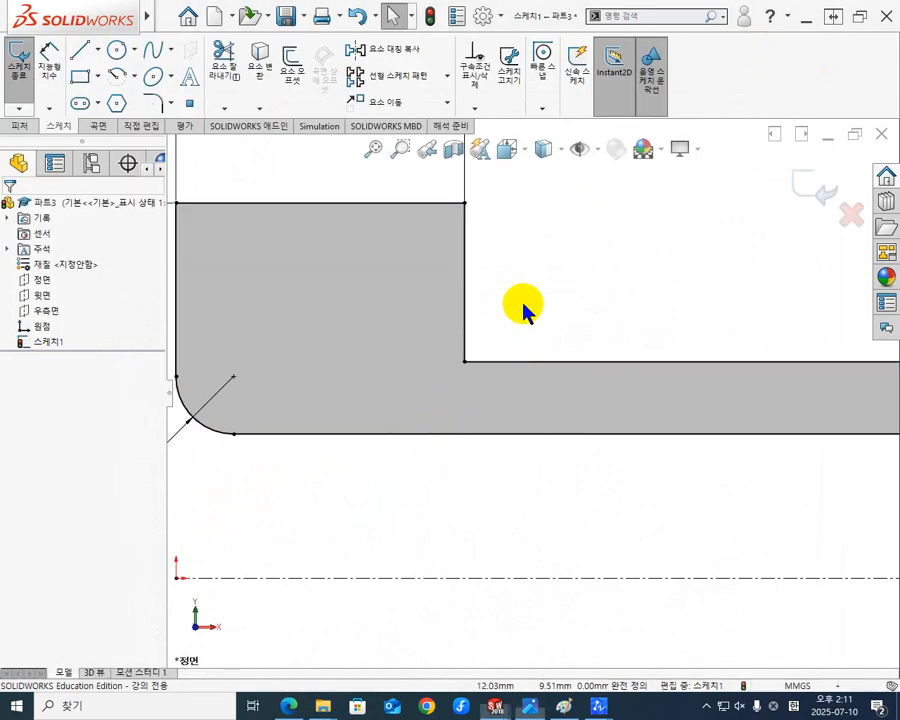
In SOLIDWORKS, sketch a circle of about 0.37 mm radius centred on the inner corner between the flange and the thin body.
scroll(508, 340, up, 3)
scroll(502, 410, down, 4)
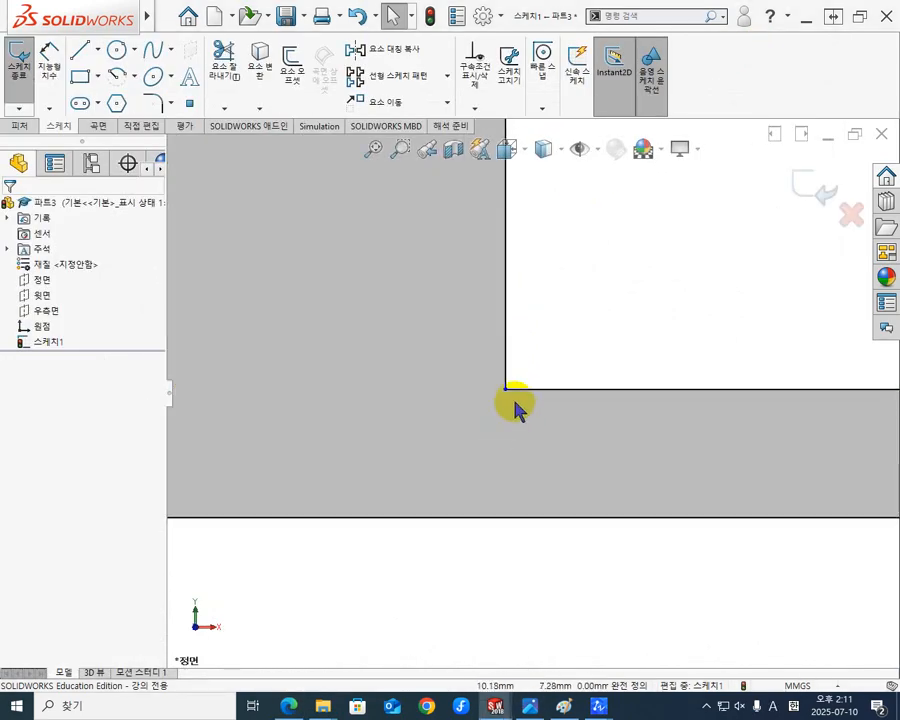
click(117, 52)
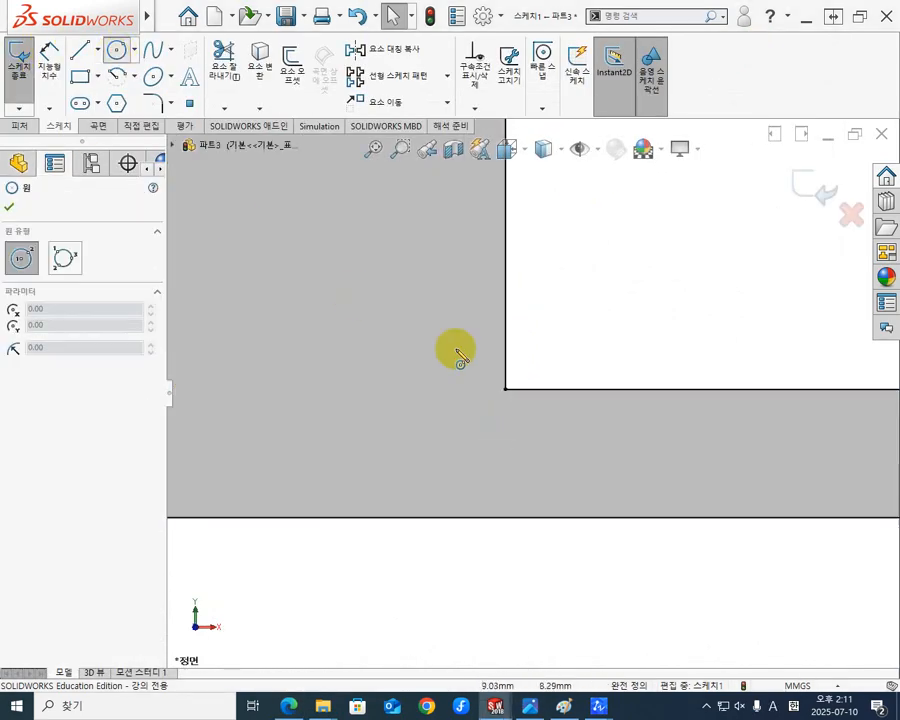
click(505, 389)
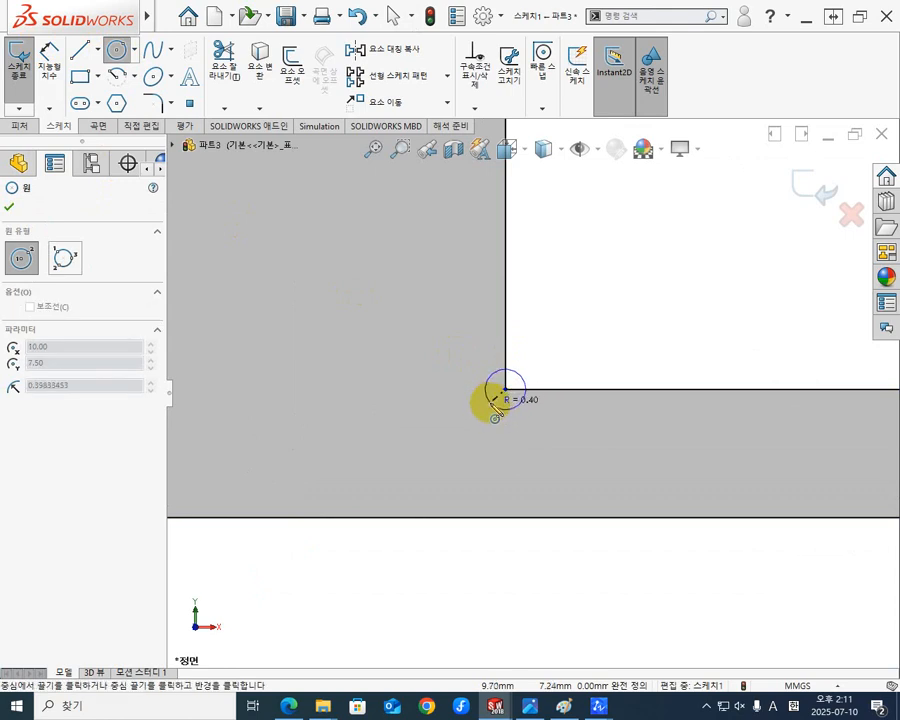
click(492, 400)
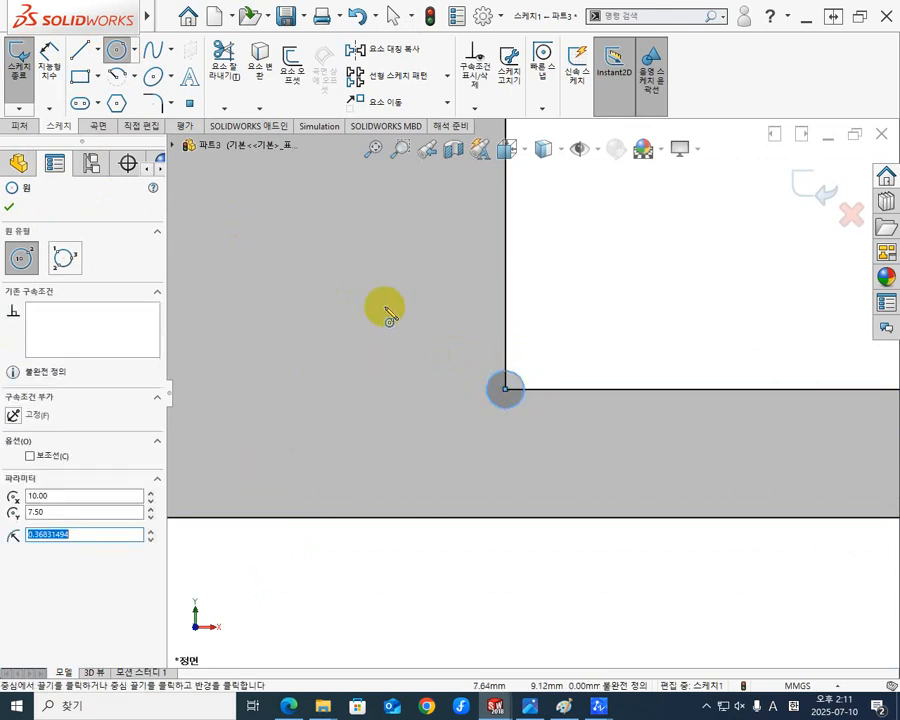
Draw a horizontal line from the circle's lowest point toward the body's free end, continuing with a slanted line up to the body's outer edge.
click(79, 52)
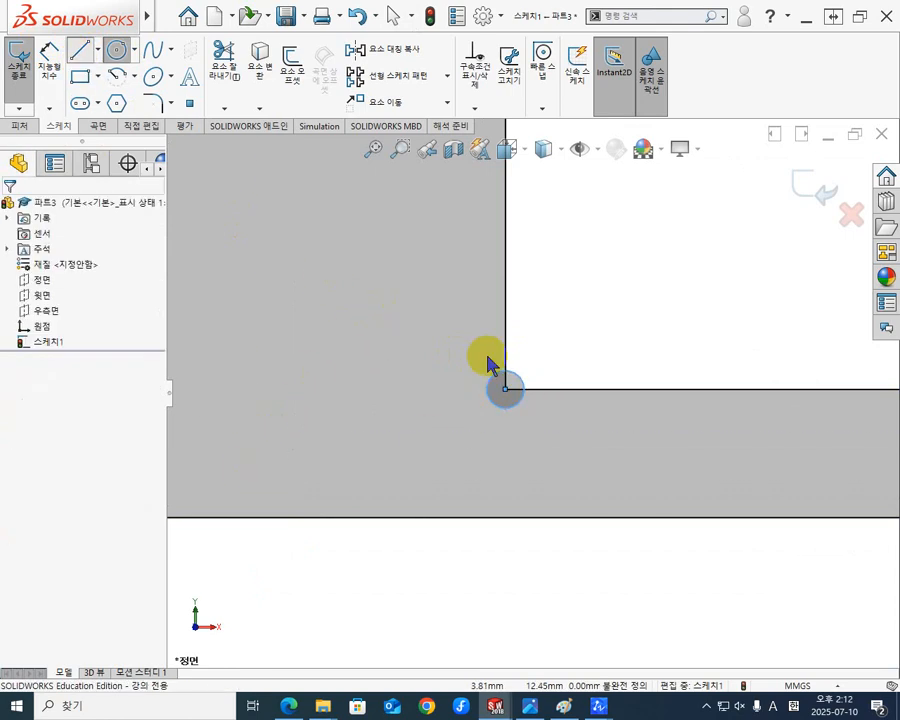
click(505, 388)
scroll(578, 410, down, 3)
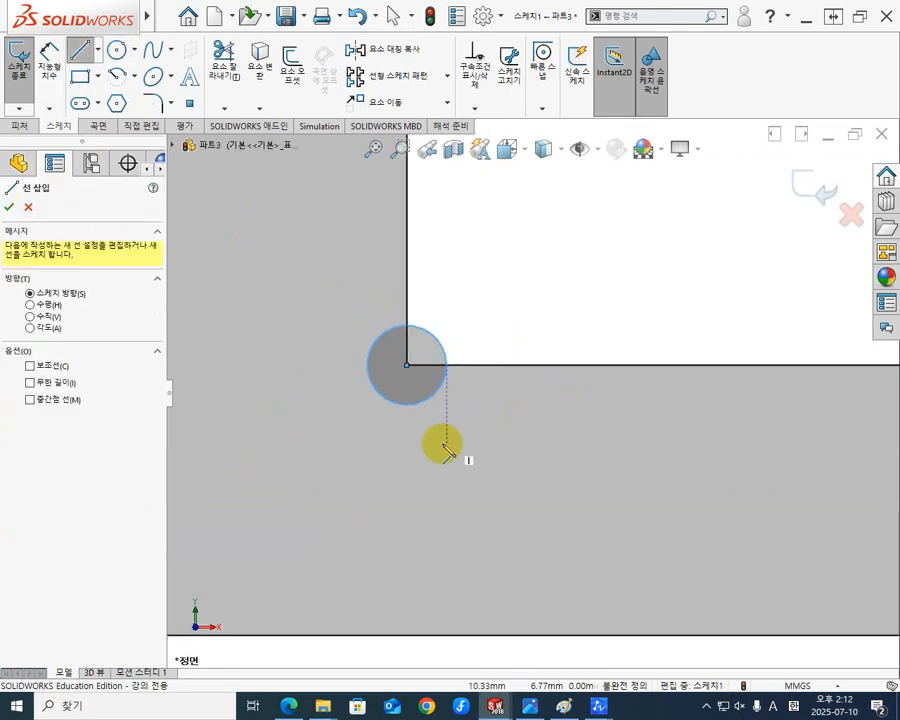
click(407, 405)
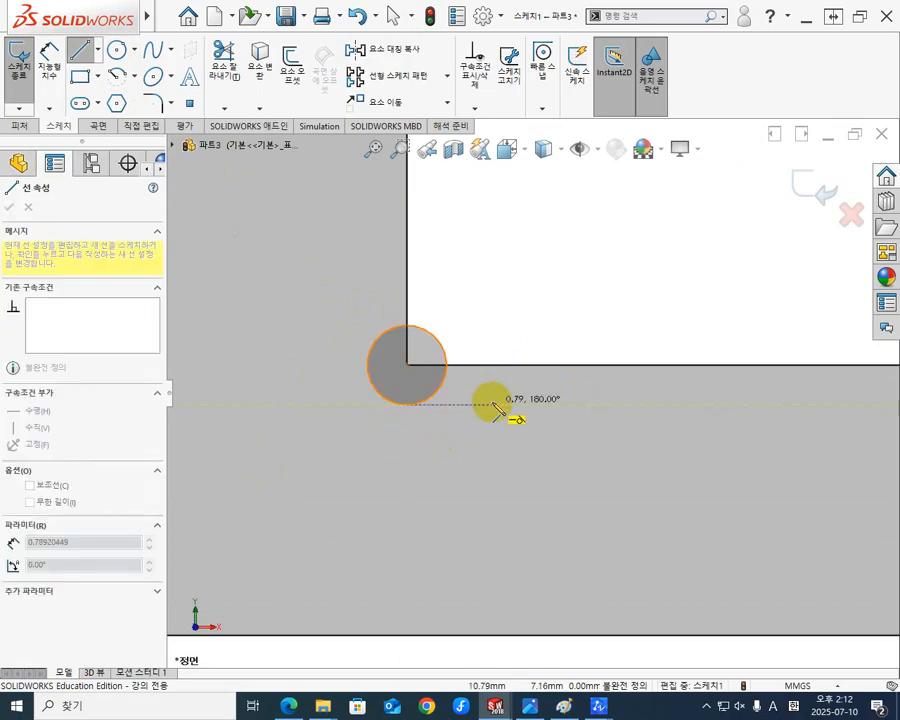
click(485, 404)
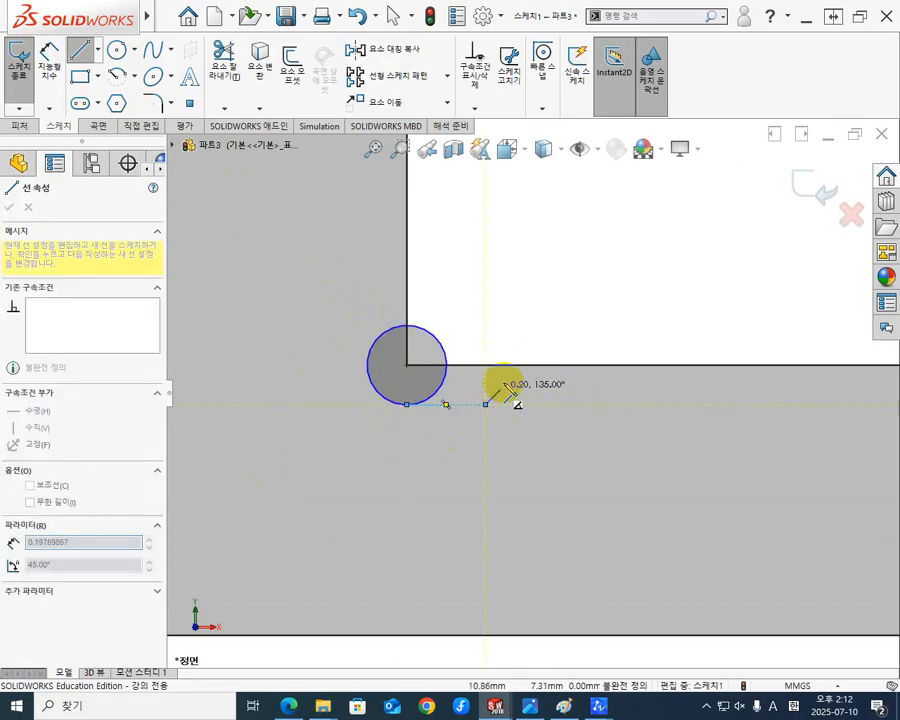
click(541, 366)
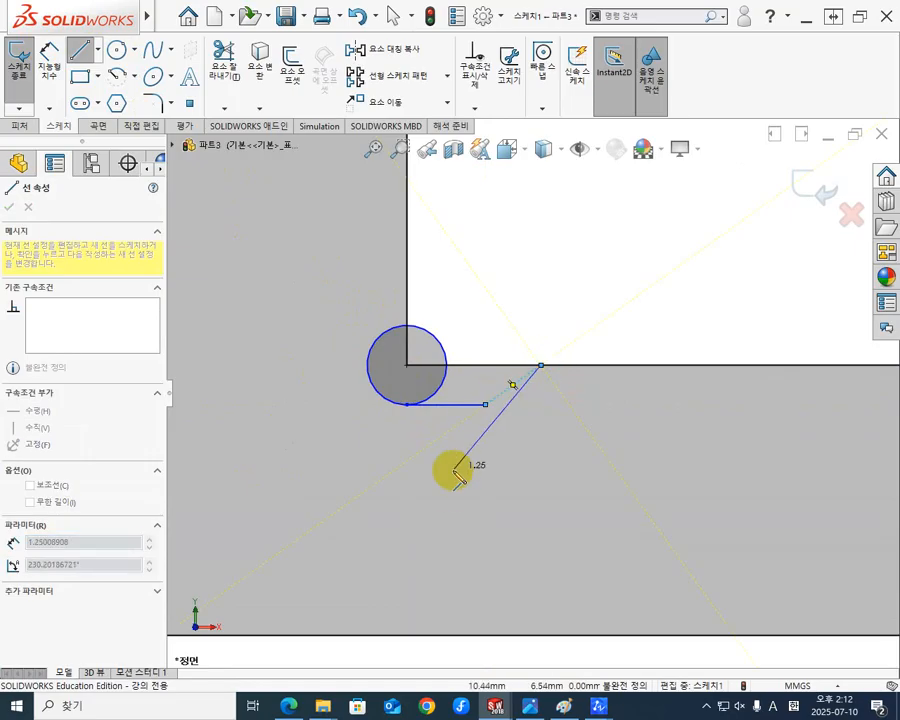
key(Escape)
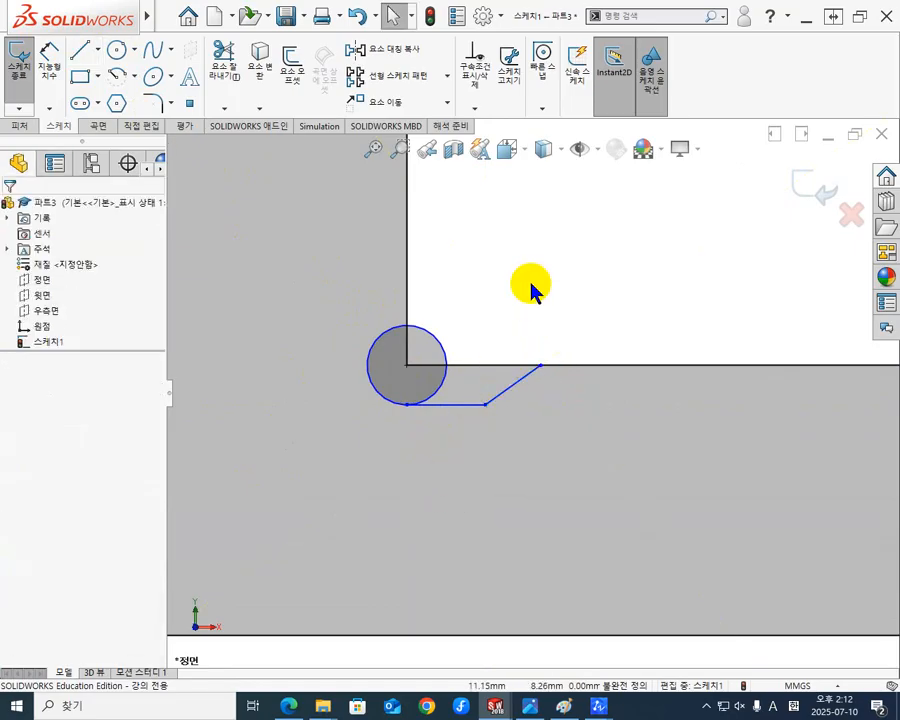
Trim the surplus circle arcs and the profile edges inside the relief, leaving one continuous undercut contour of arc, horizontal line and slanted line.
scroll(542, 279, down, 3)
scroll(514, 319, up, 3)
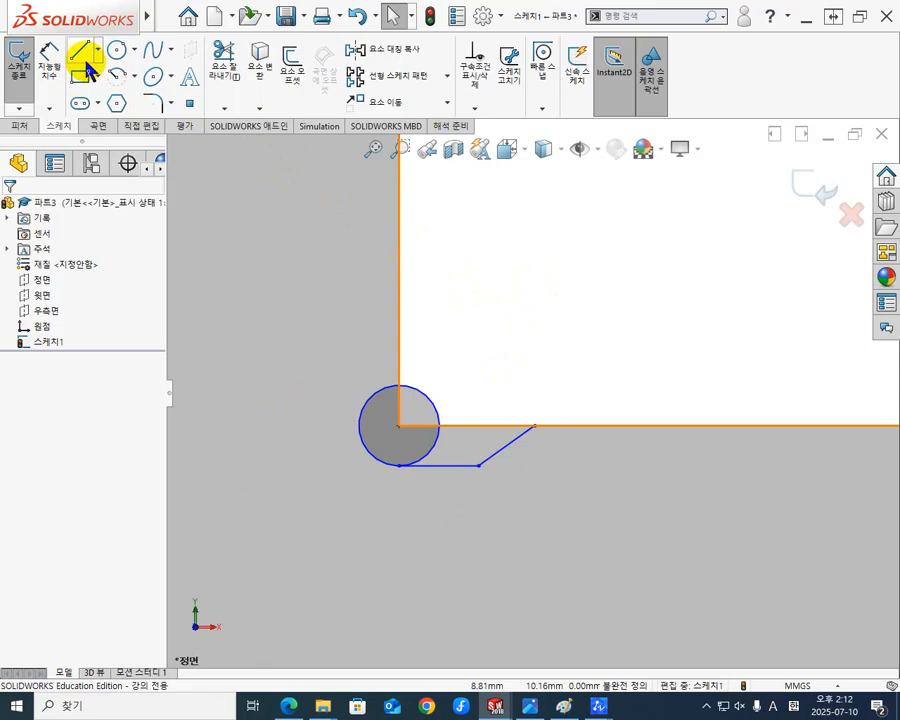
click(226, 60)
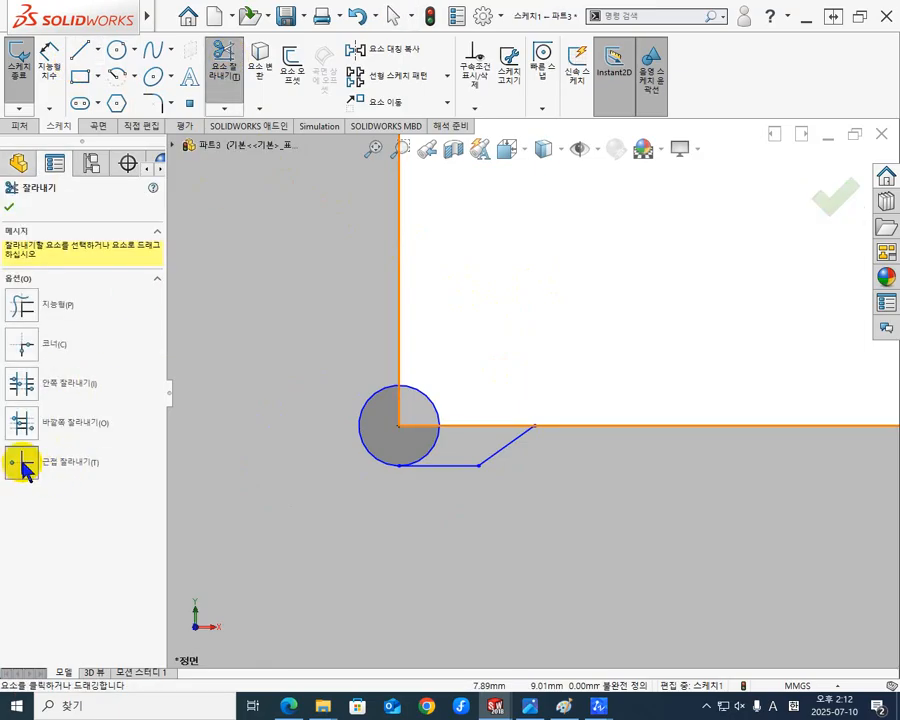
click(427, 398)
click(400, 408)
click(410, 426)
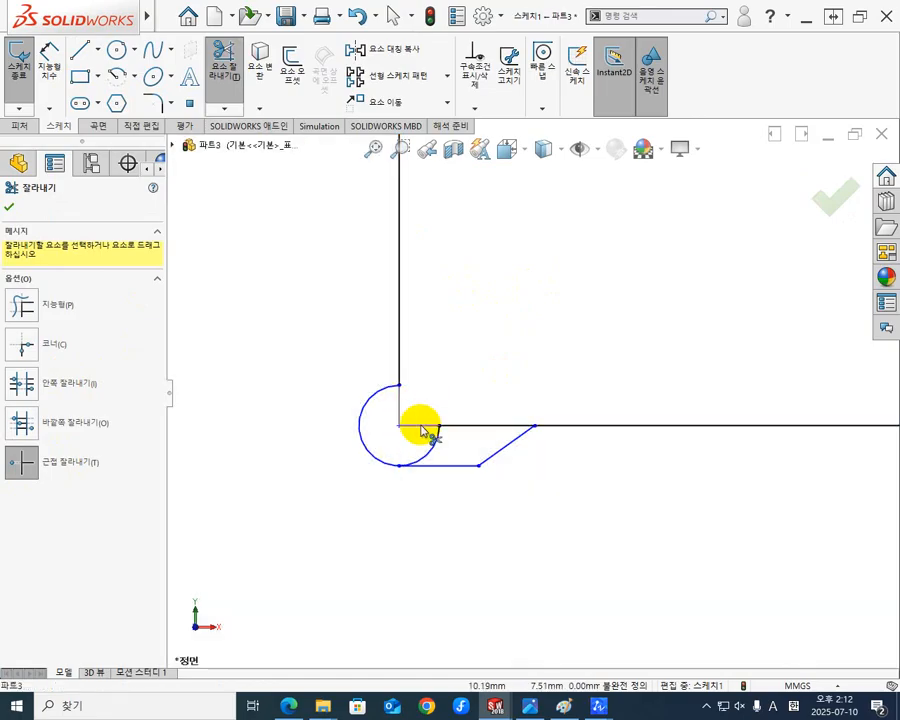
scroll(397, 533, up, 3)
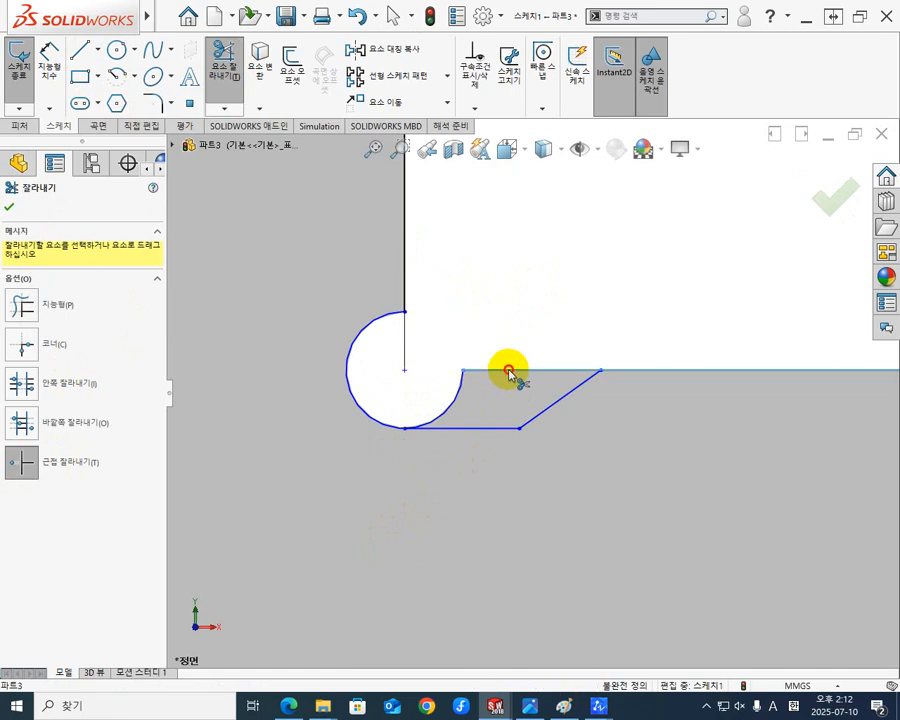
click(506, 372)
click(456, 400)
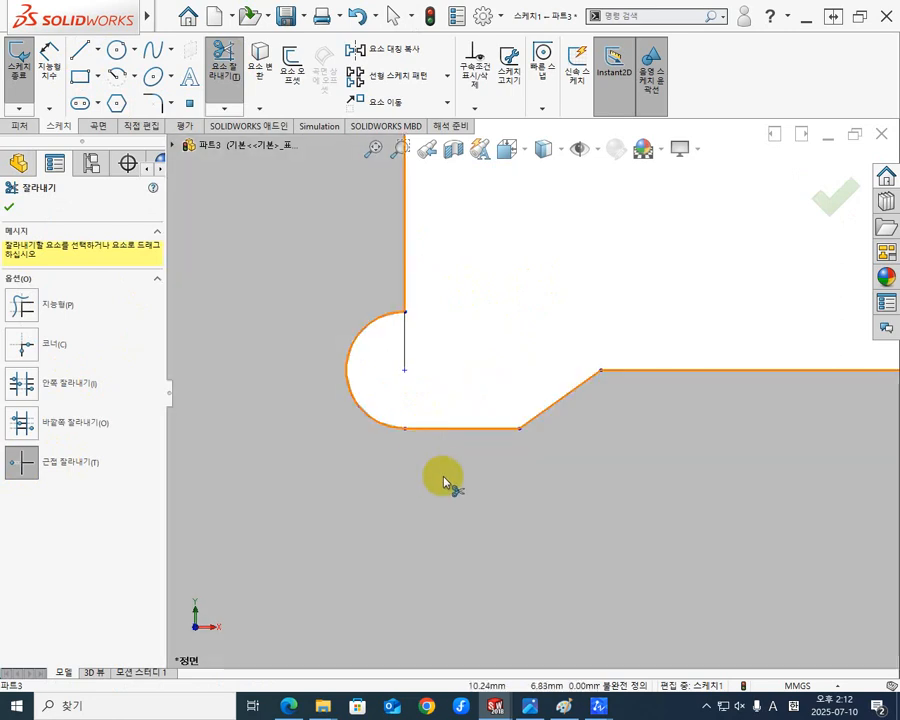
scroll(442, 472, down, 4)
key(Escape)
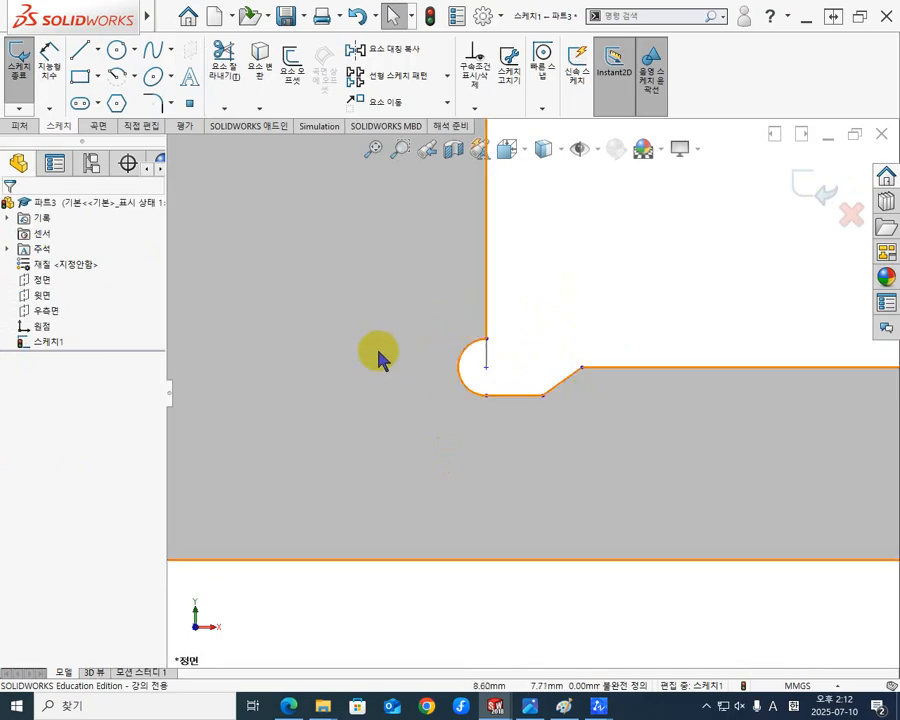
Dimension the undercut arc at the flange corner with a radius of 0.5 mm.
click(52, 66)
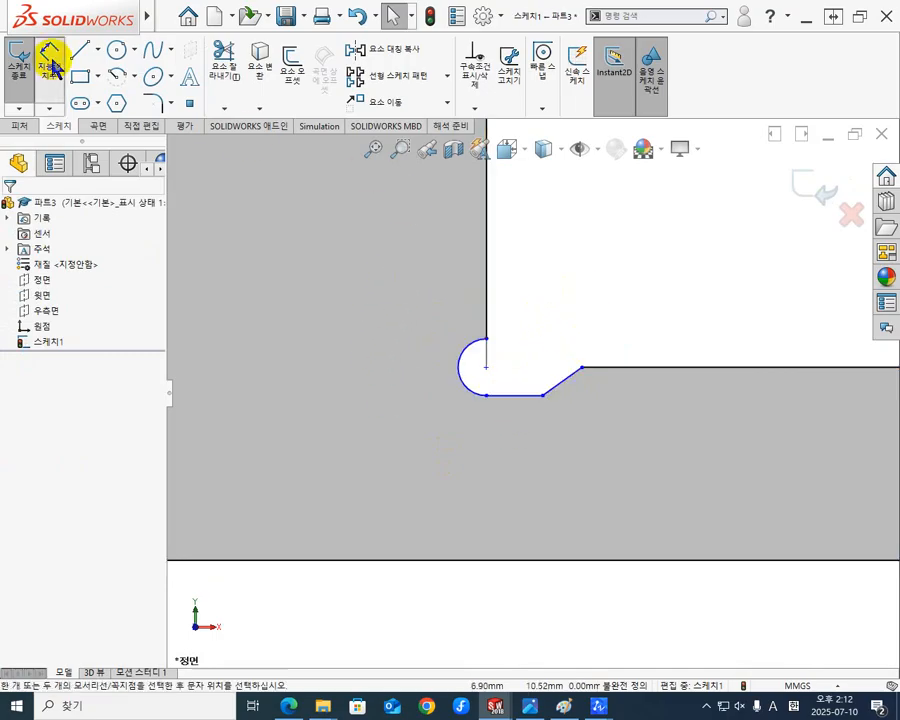
click(461, 378)
click(404, 492)
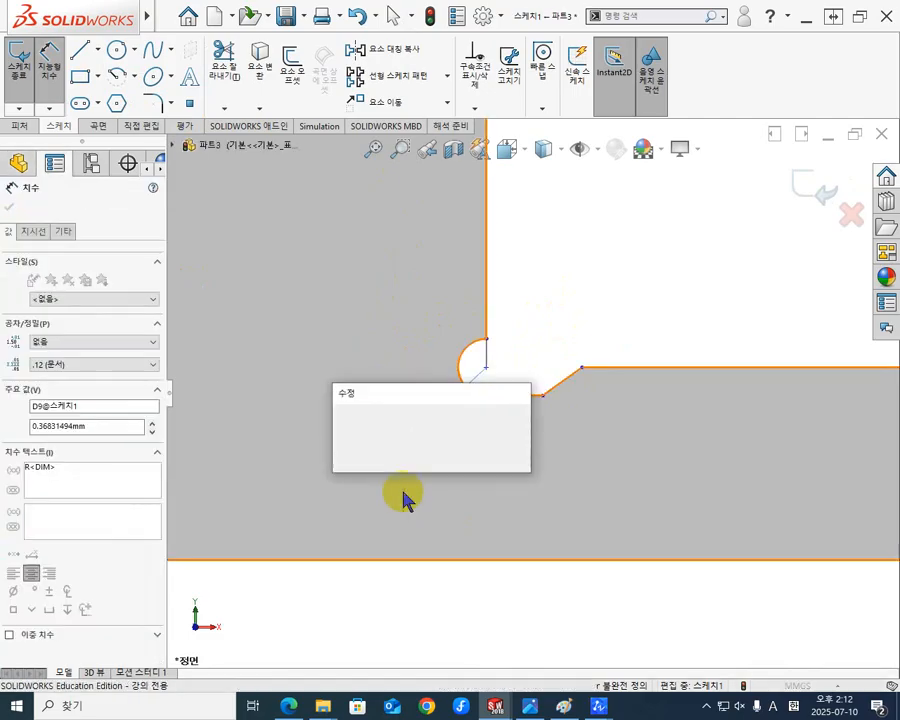
text(0.5)
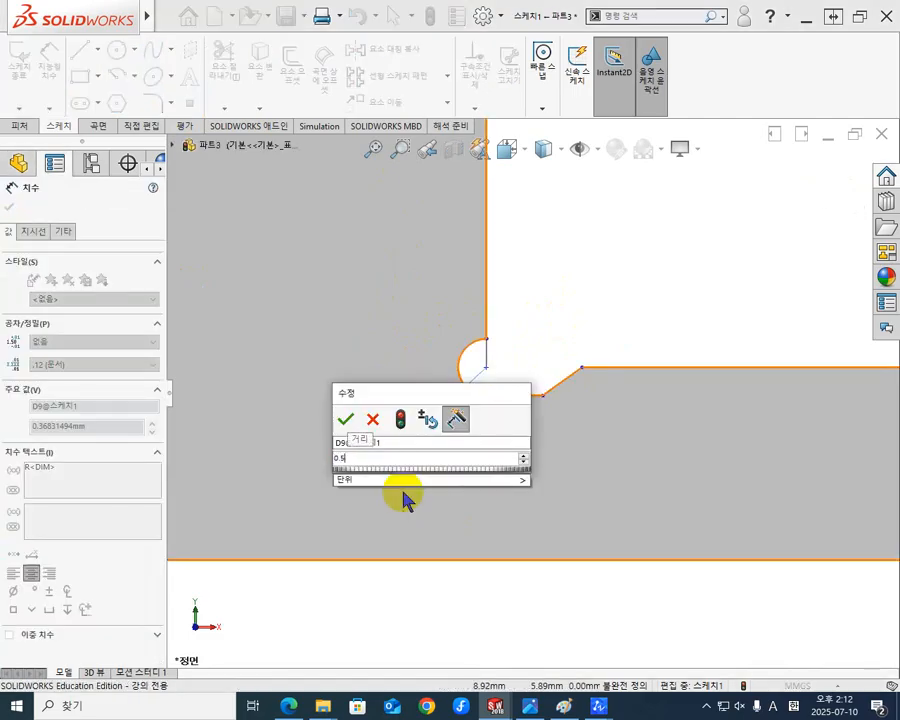
key(Return)
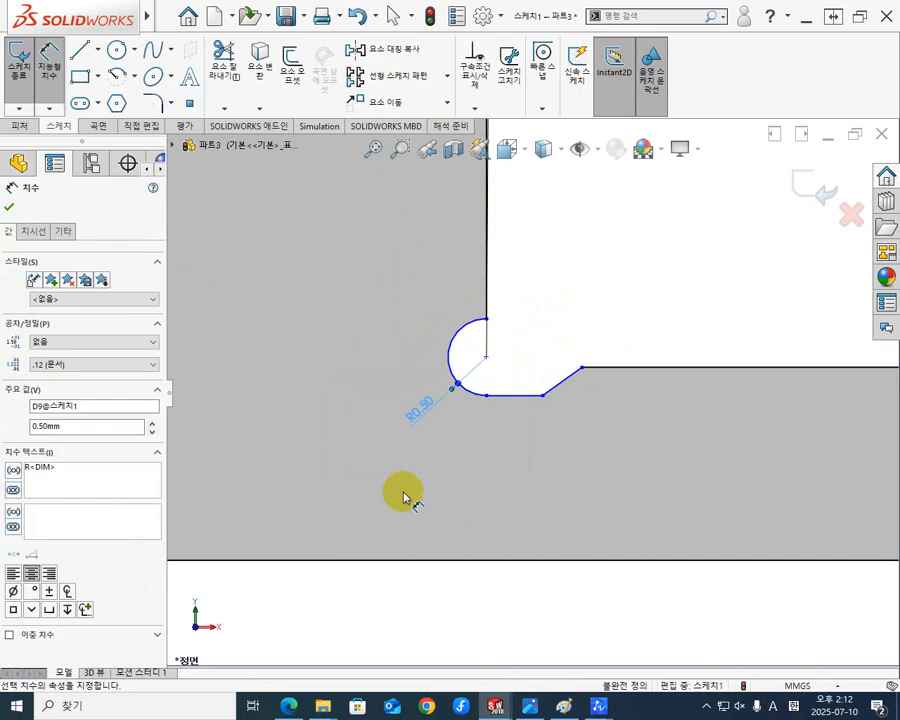
click(625, 242)
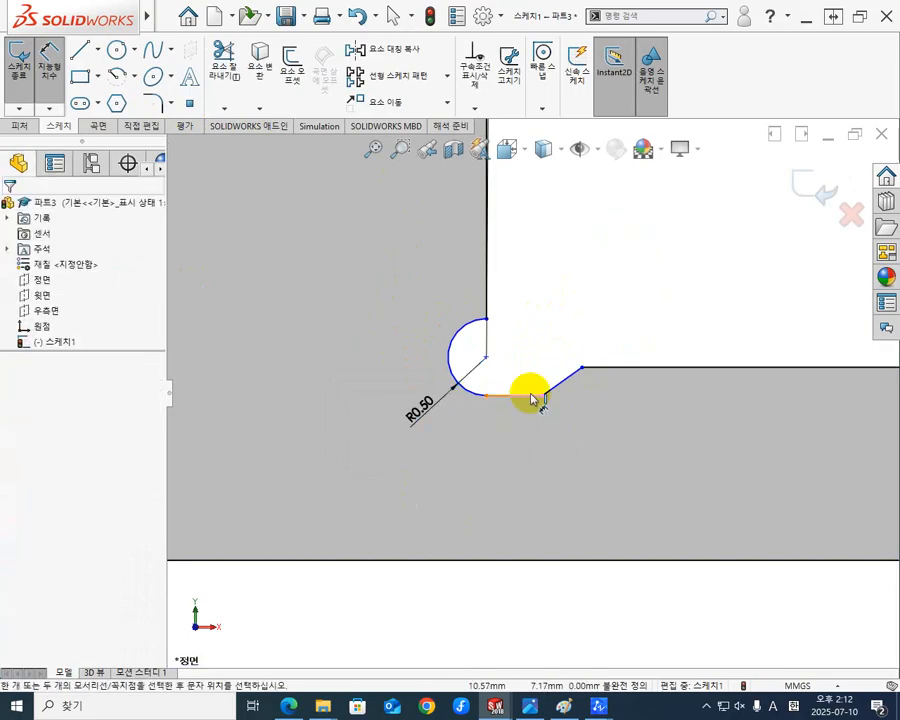
Dimension the horizontal line at the base of the undercut with a length of 0.5 mm.
click(528, 400)
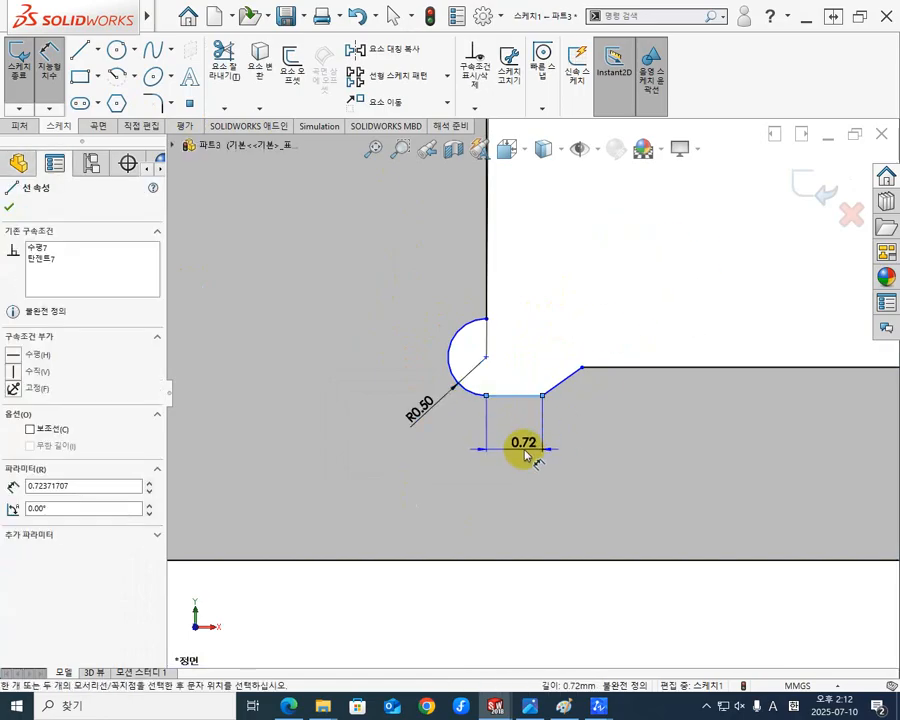
click(516, 466)
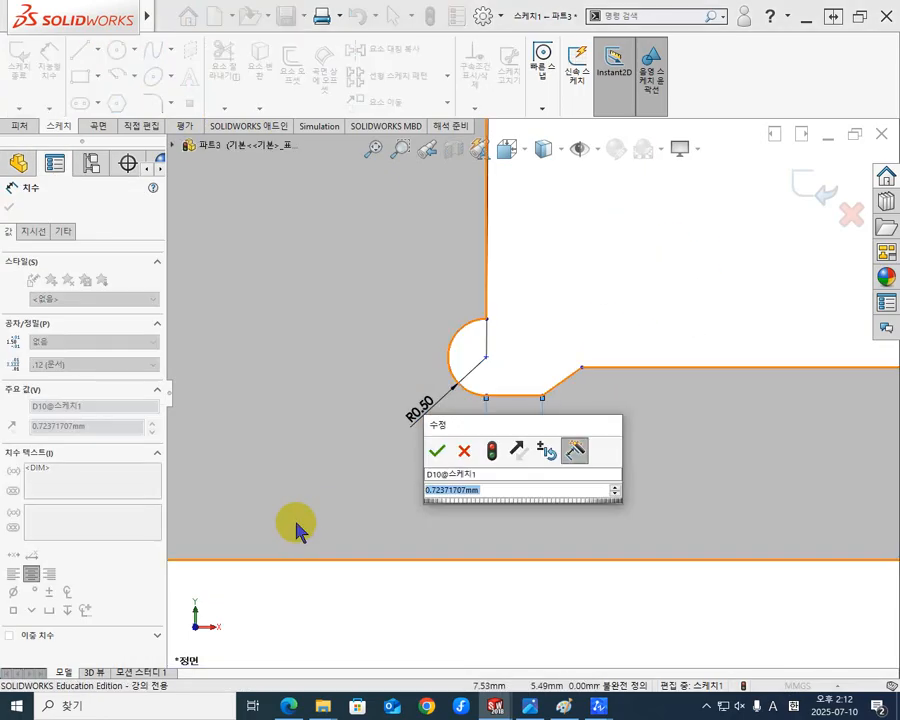
text(8)
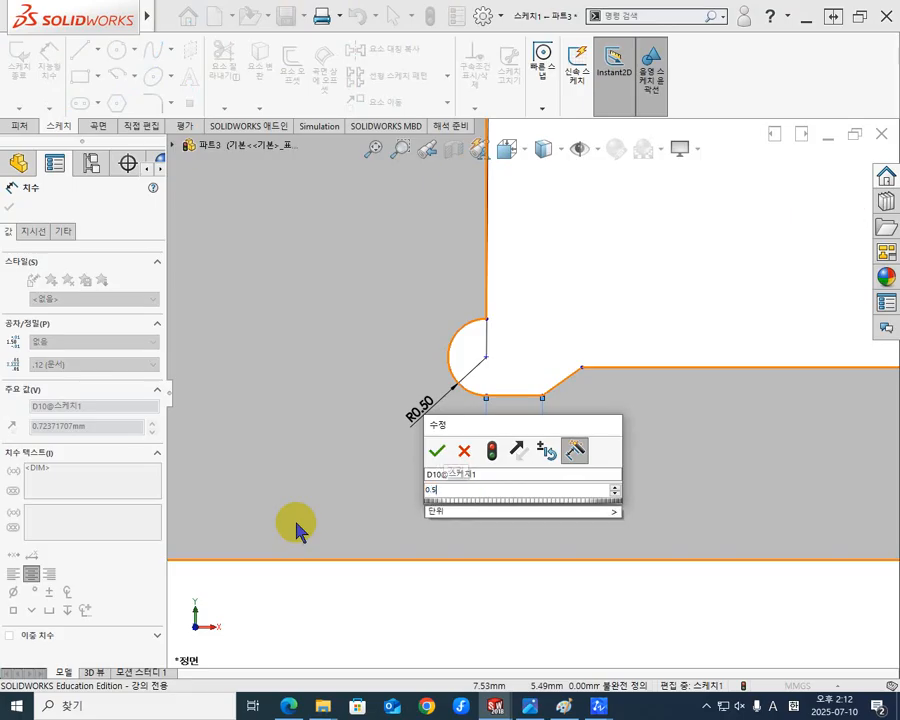
key(Return)
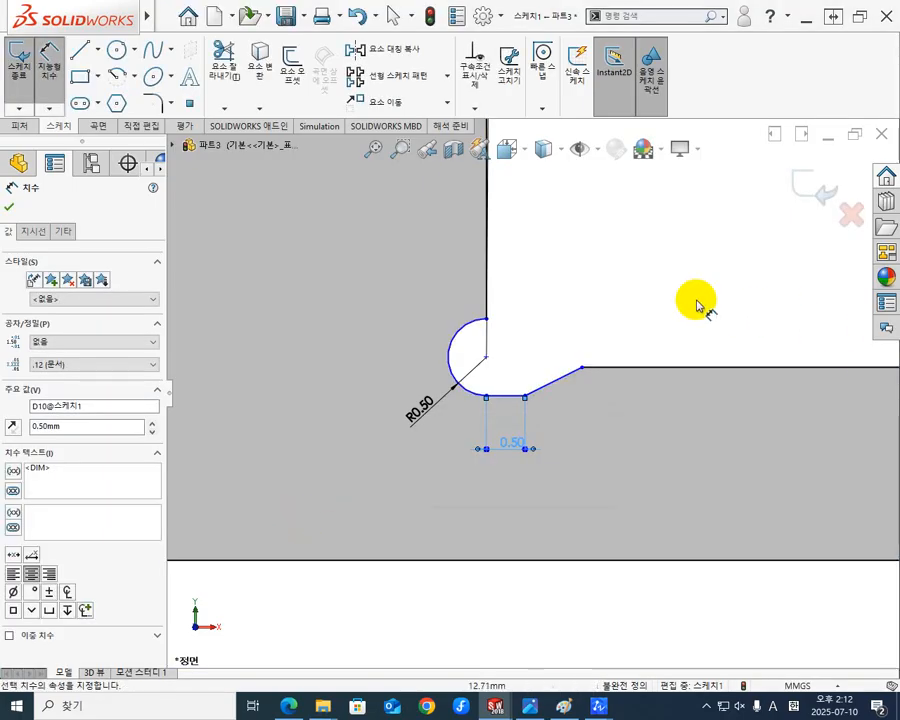
click(692, 304)
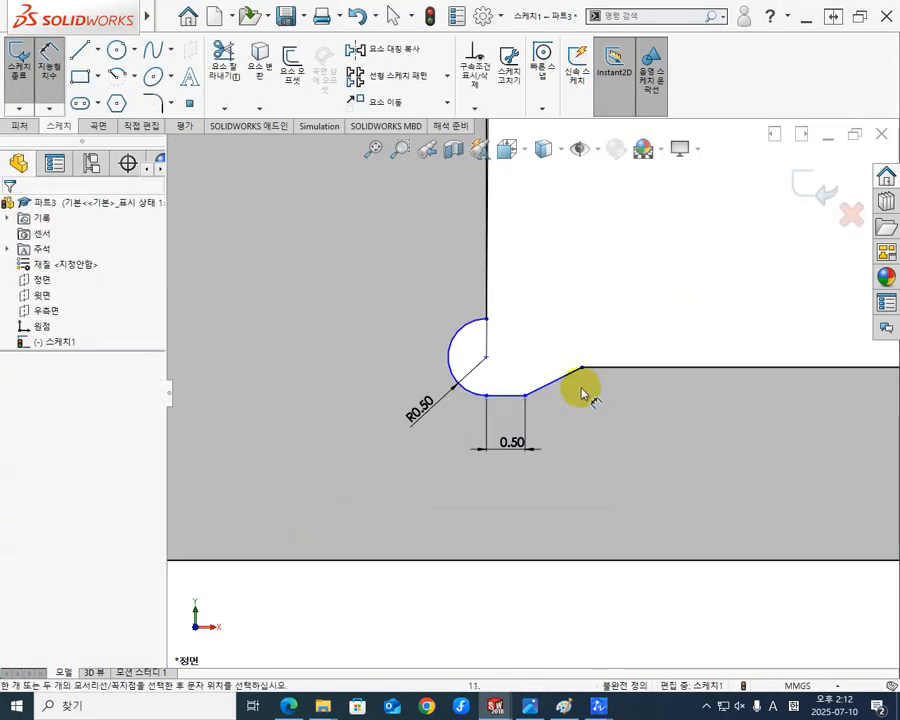
Dimension the angle between the undercut's horizontal line and its slanted line as 45°.
click(517, 394)
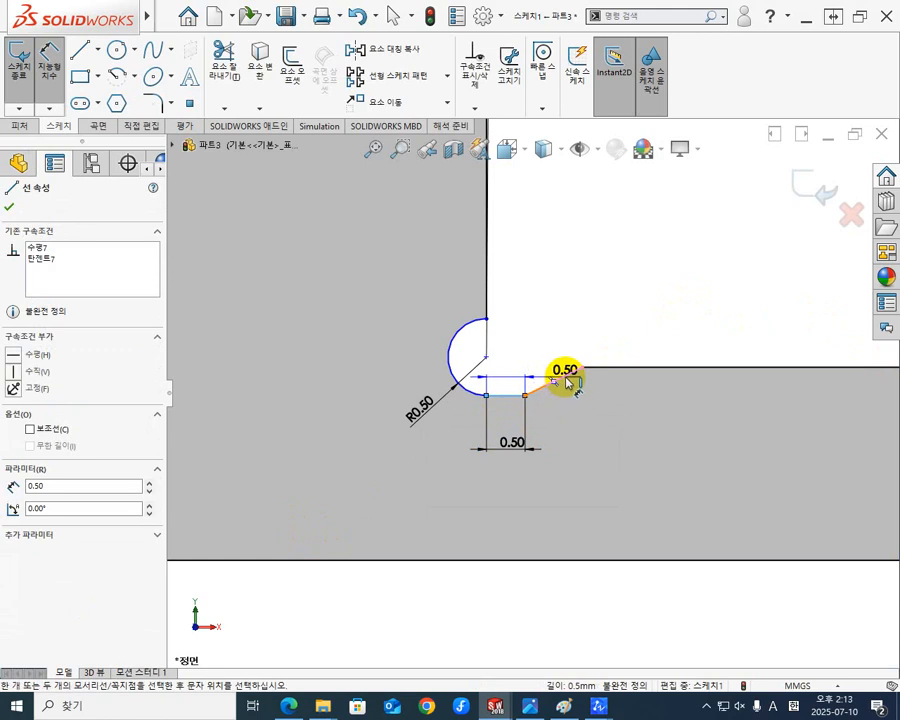
click(578, 370)
click(733, 318)
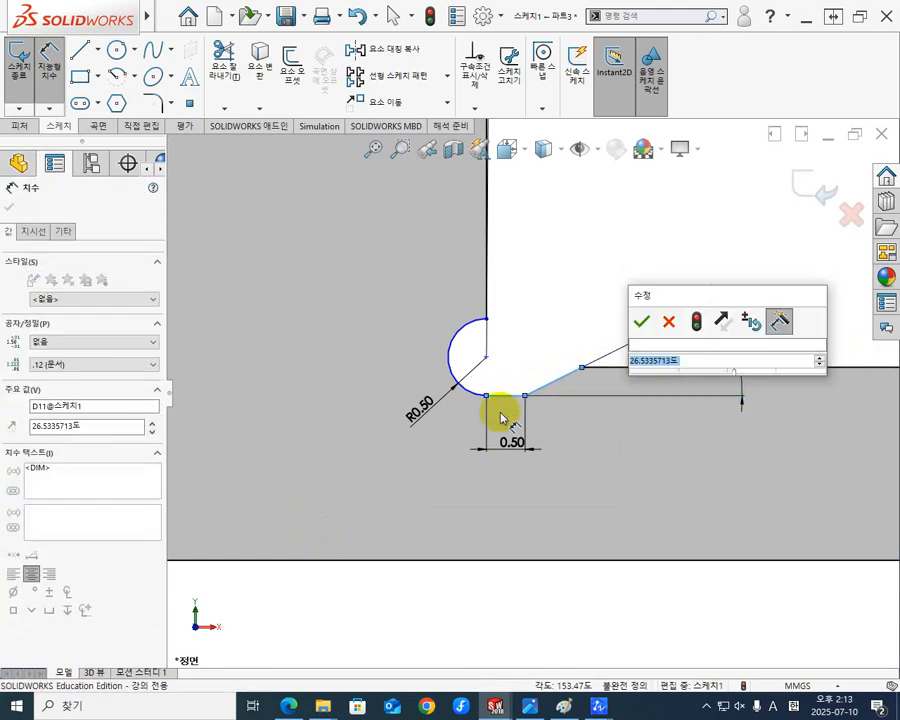
text(2)
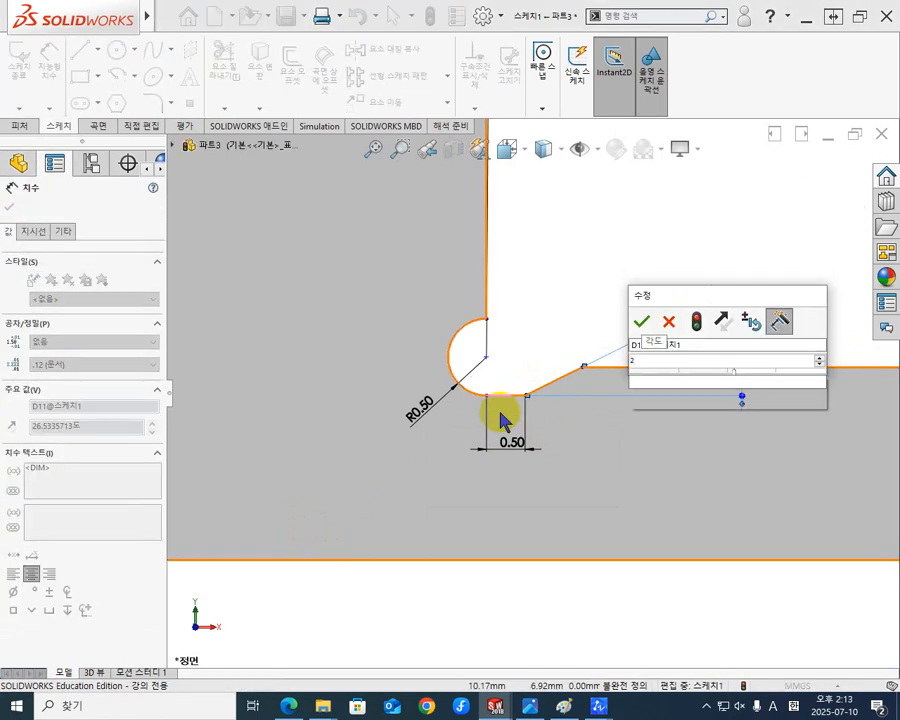
key(BackSpace)
text(45)
key(Return)
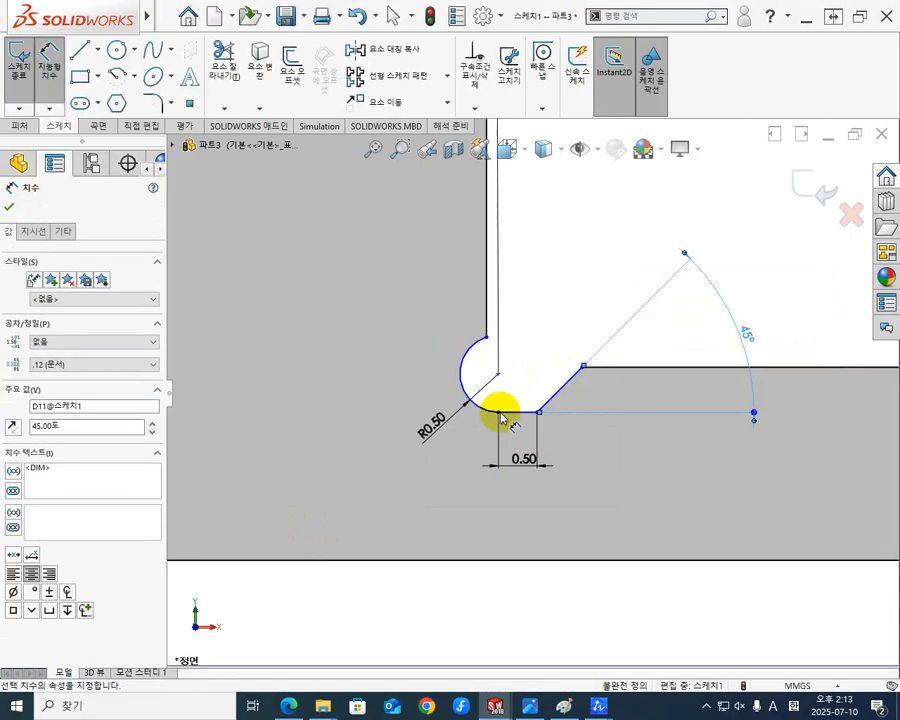
click(619, 226)
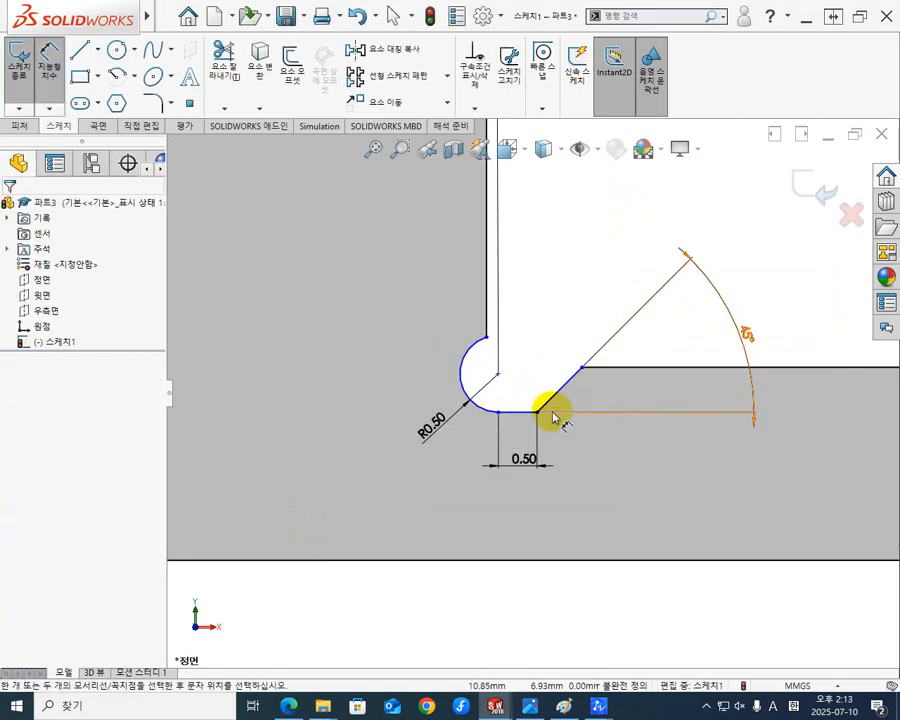
key(Escape)
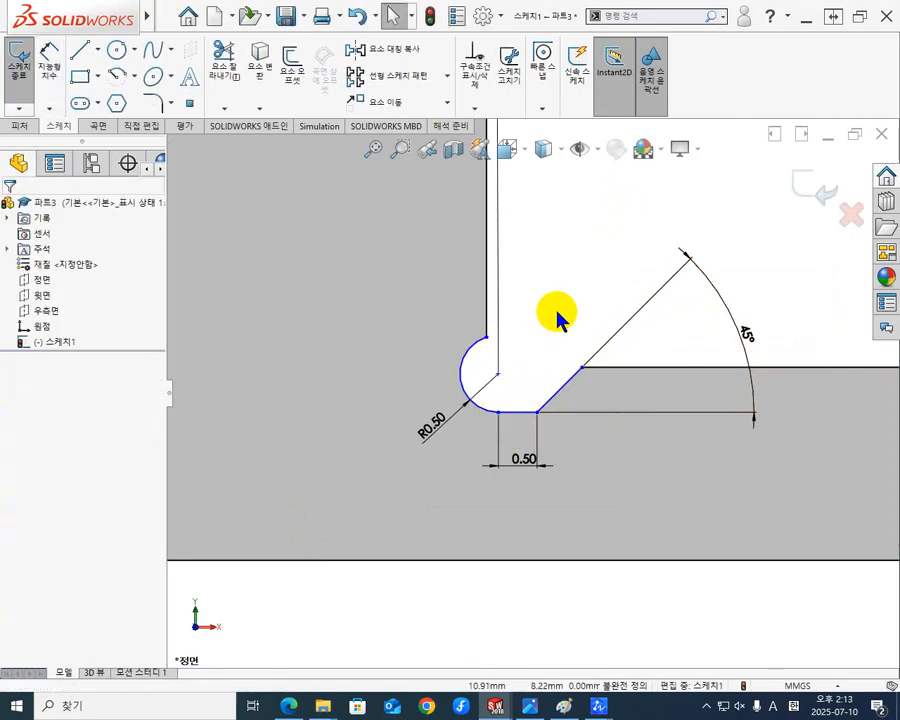
Make the undercut arc's centre point coincident with the flange's vertical inner edge.
click(499, 375)
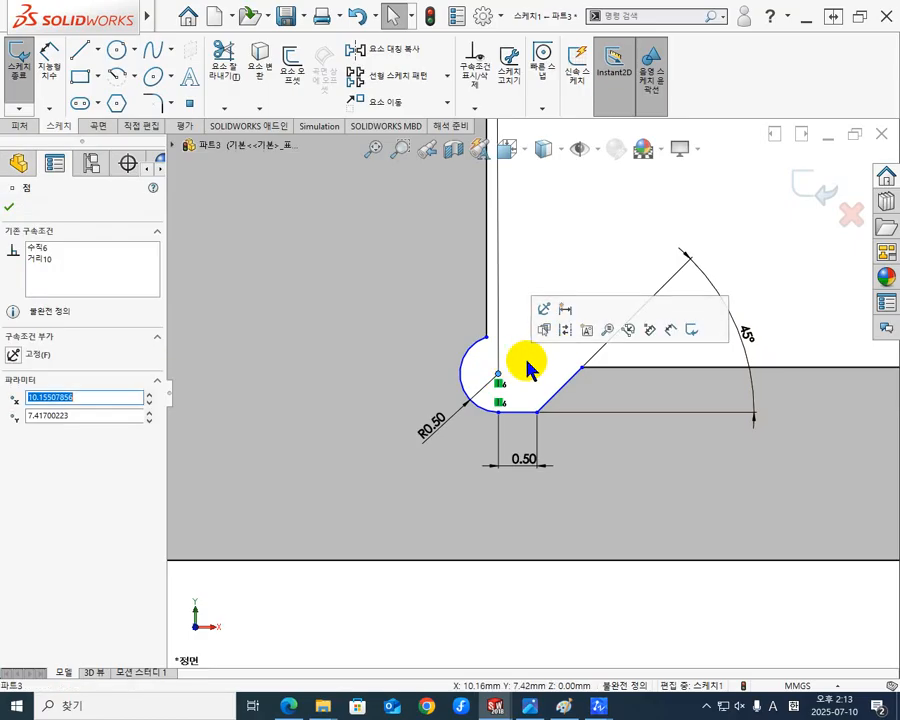
ctrl+click(486, 271)
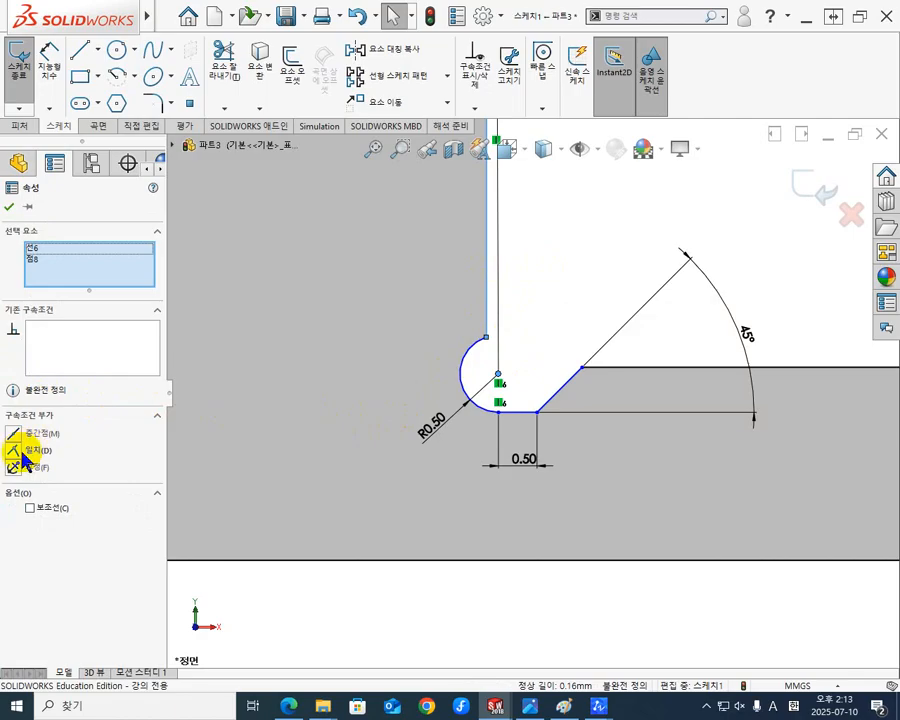
click(20, 451)
click(570, 304)
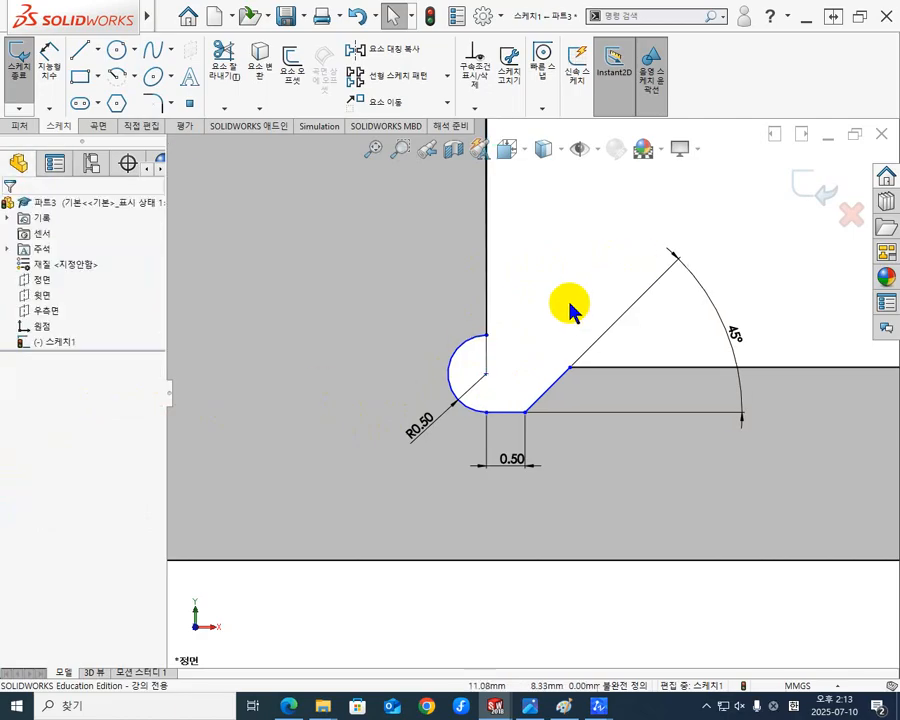
Make the undercut arc's centre point coincident with the thin body's horizontal outer edge.
click(487, 376)
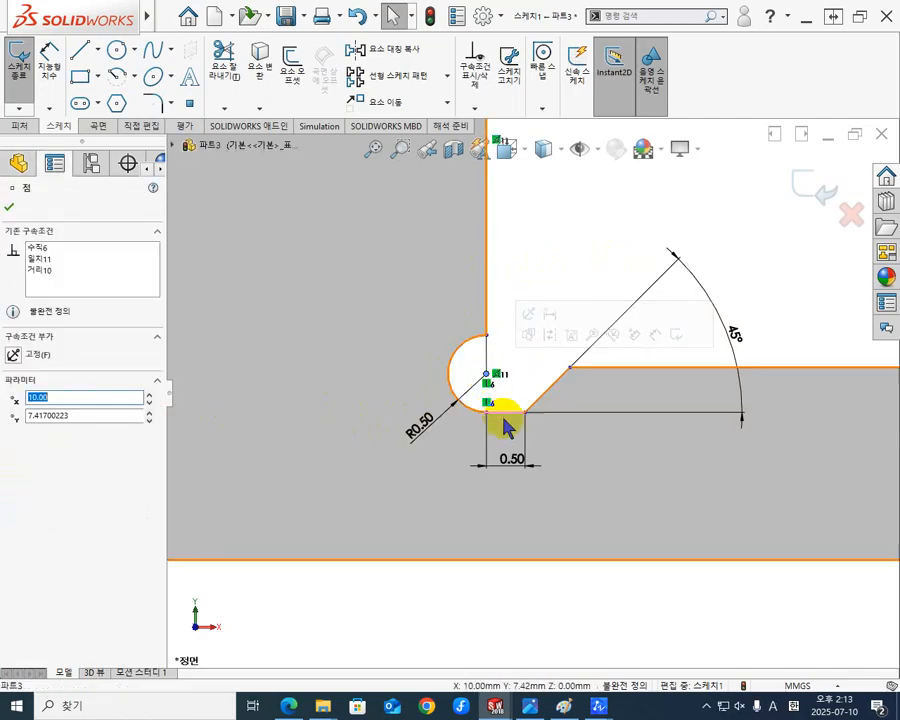
click(677, 368)
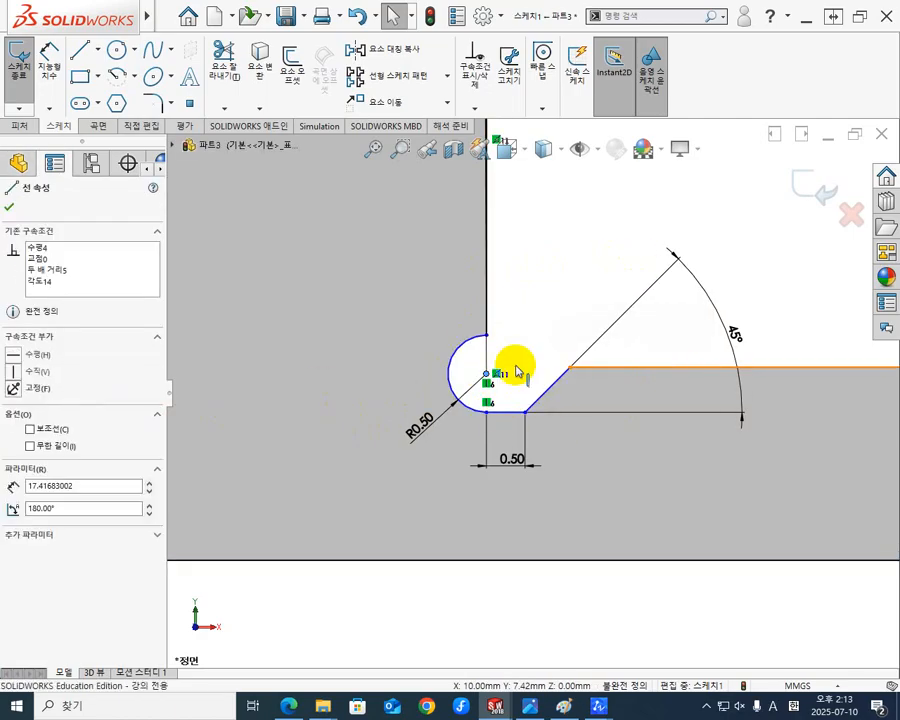
ctrl+click(487, 374)
click(14, 450)
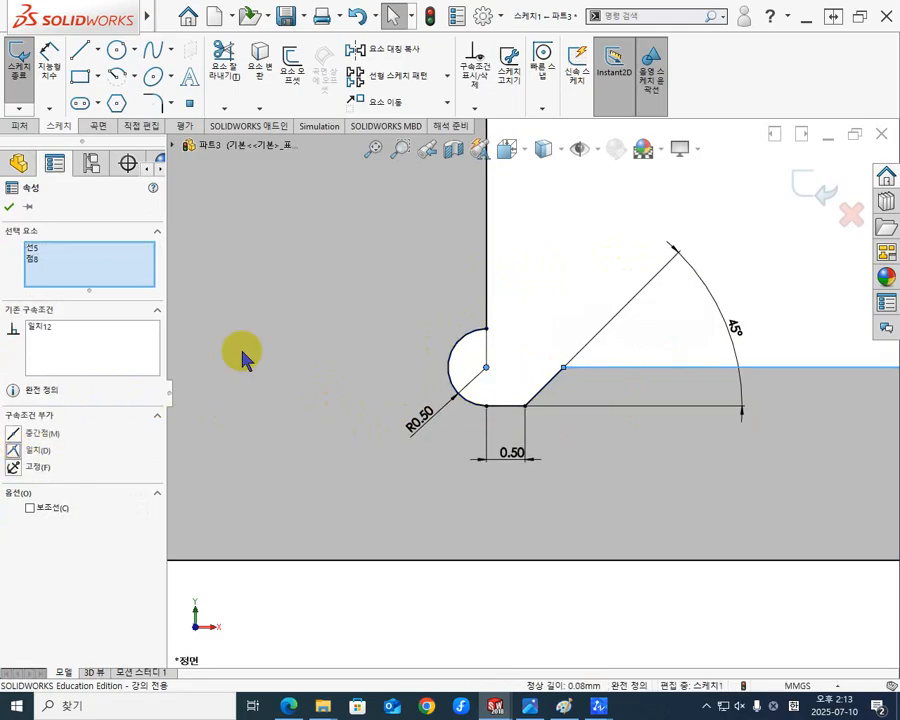
click(577, 231)
Check the undercut and the whole bush profile against the insert bush drawing in the KS standard PDF.
scroll(597, 339, down, 2)
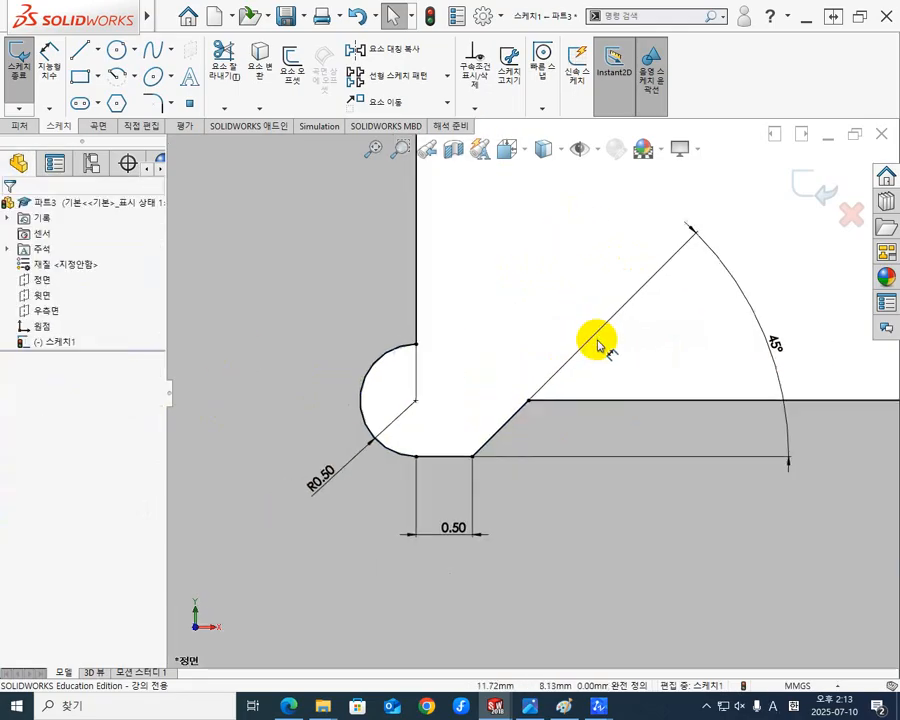
scroll(598, 342, up, 3)
scroll(575, 400, up, 1)
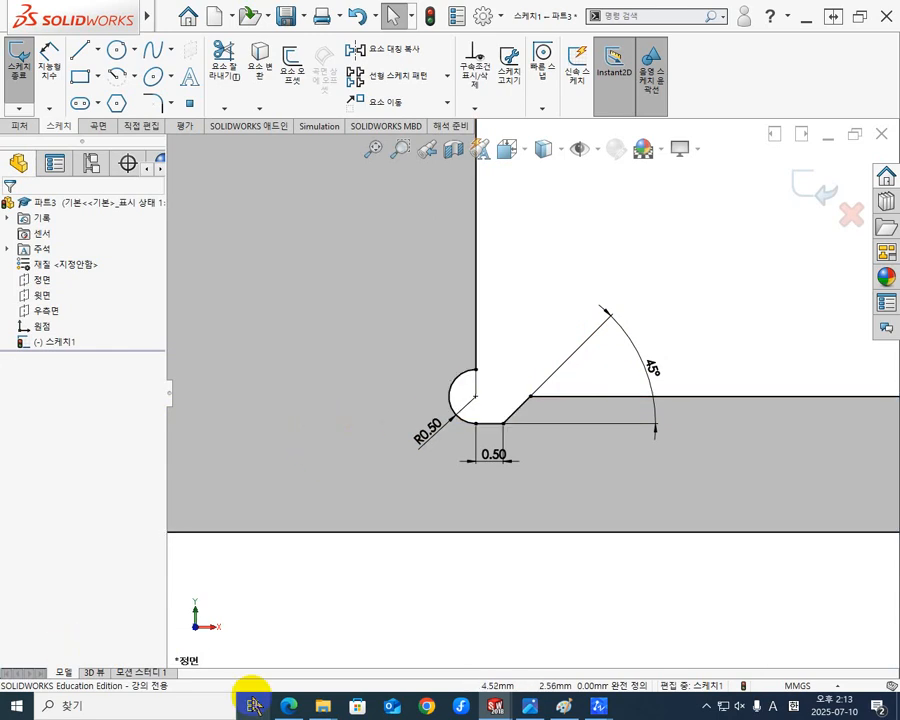
click(288, 706)
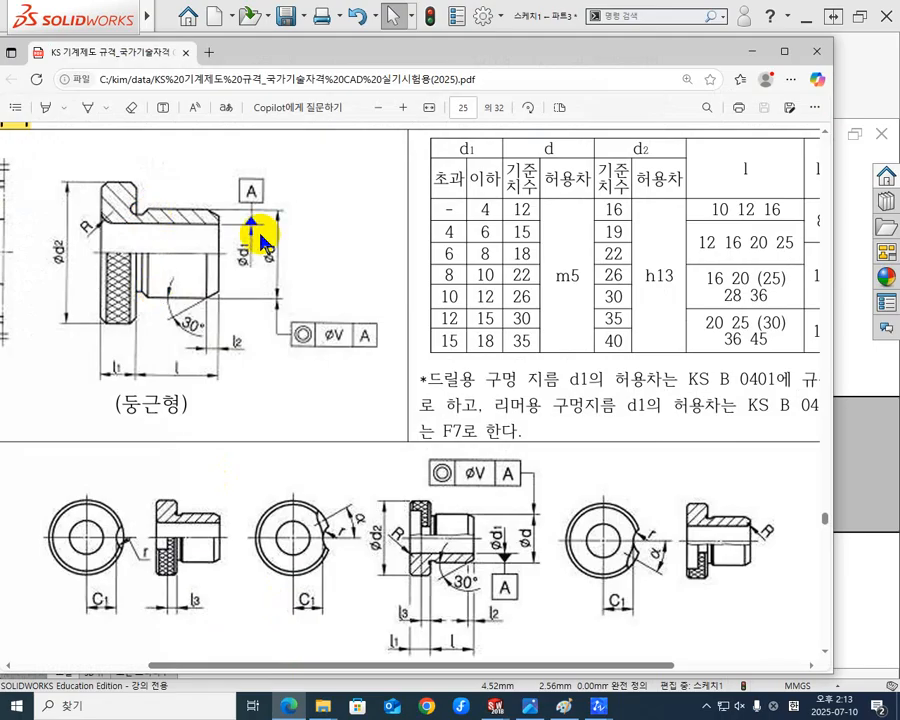
click(752, 51)
scroll(583, 362, up, 3)
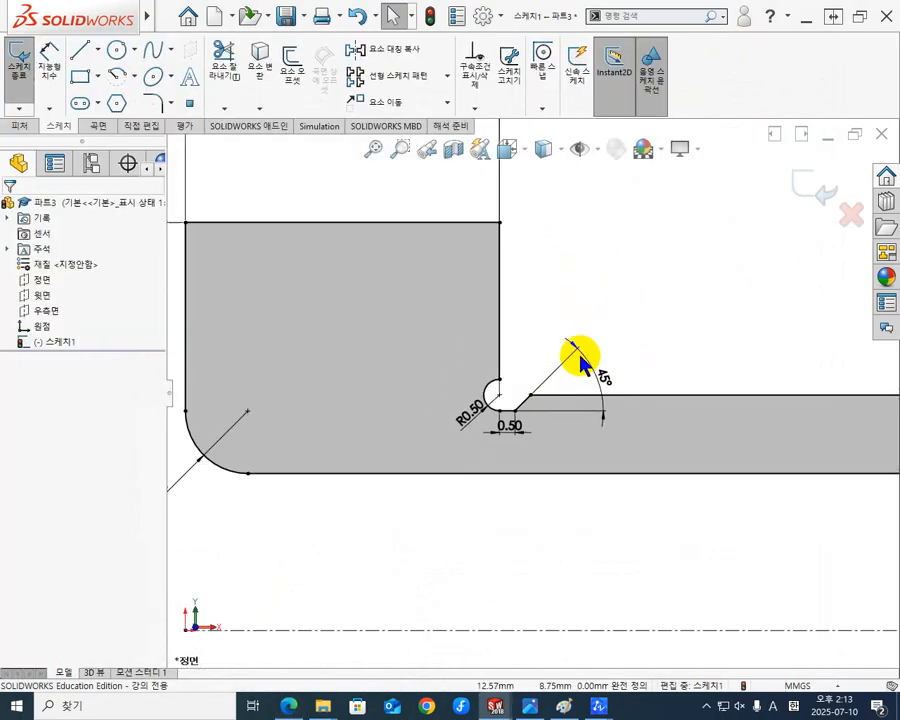
scroll(583, 372, down, 1)
scroll(583, 376, up, 4)
scroll(600, 385, up, 3)
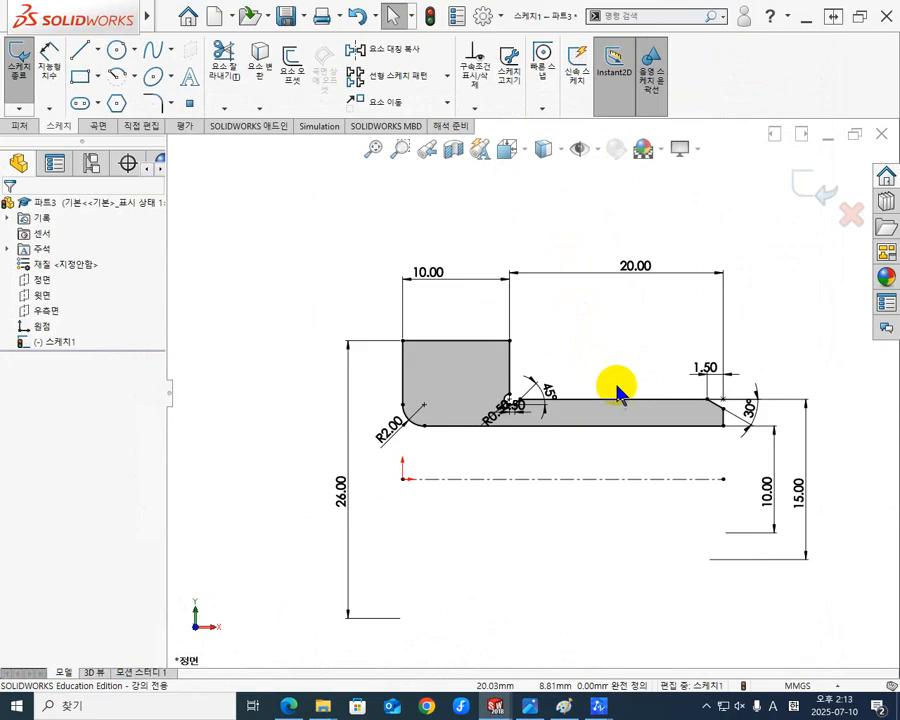
scroll(615, 388, down, 2)
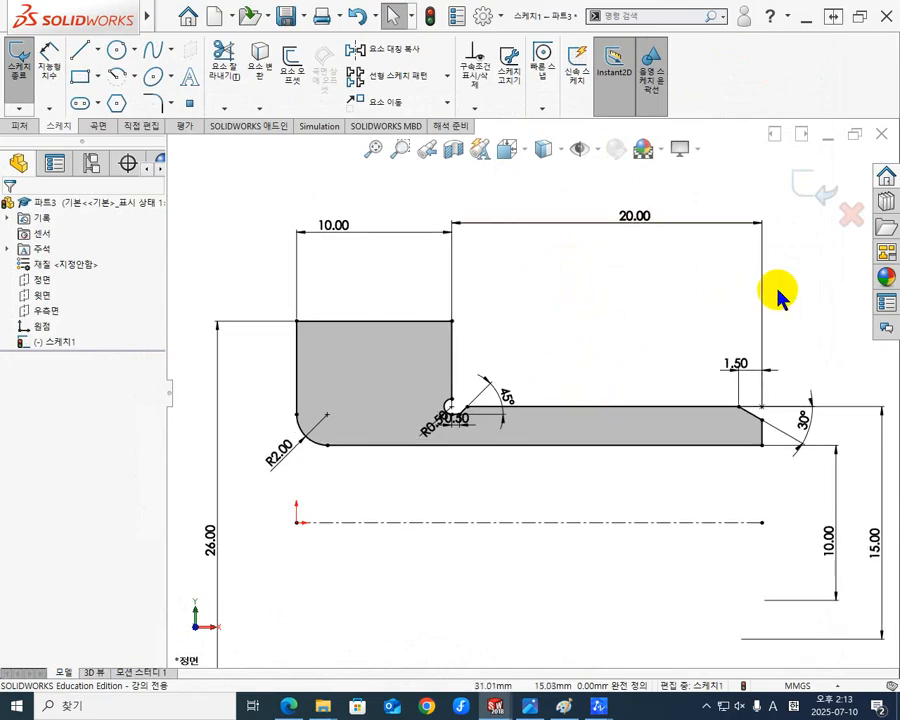
Revolve the closed bush profile 360° about the horizontal centreline into a solid.
click(22, 129)
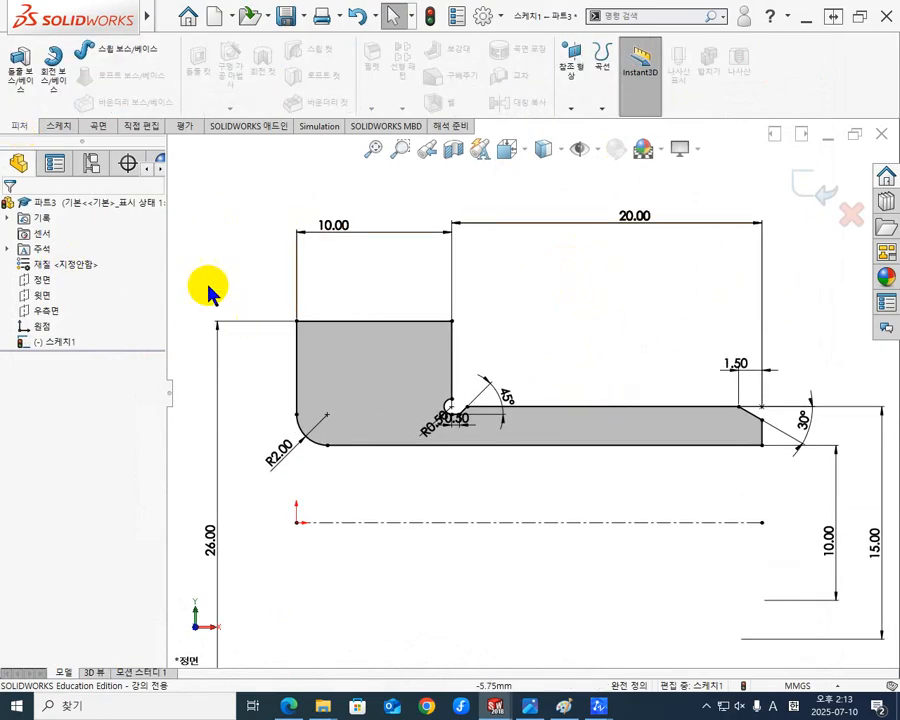
click(60, 66)
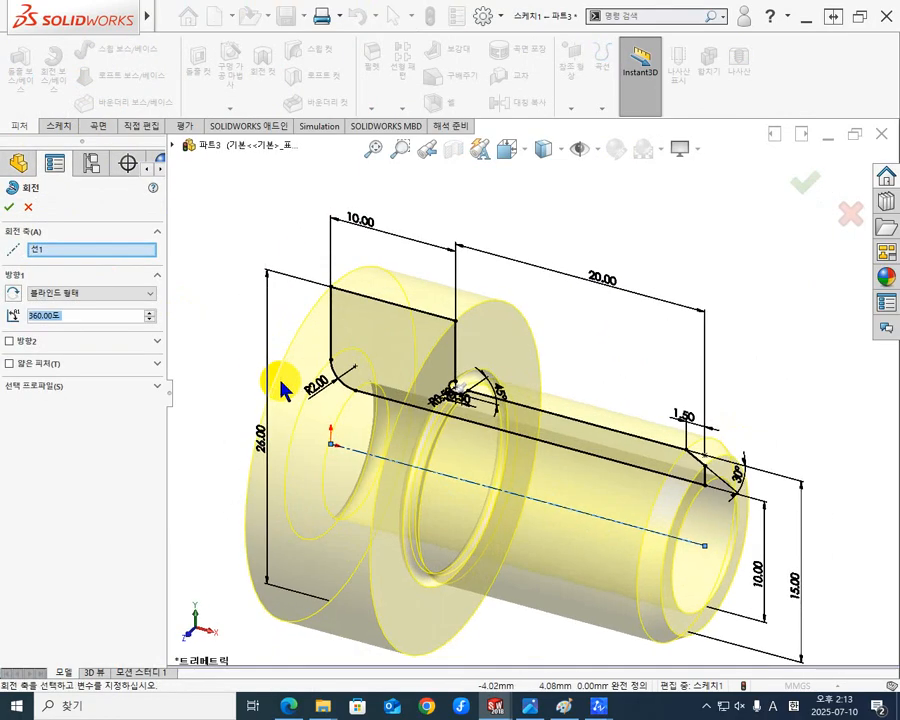
click(9, 207)
click(653, 312)
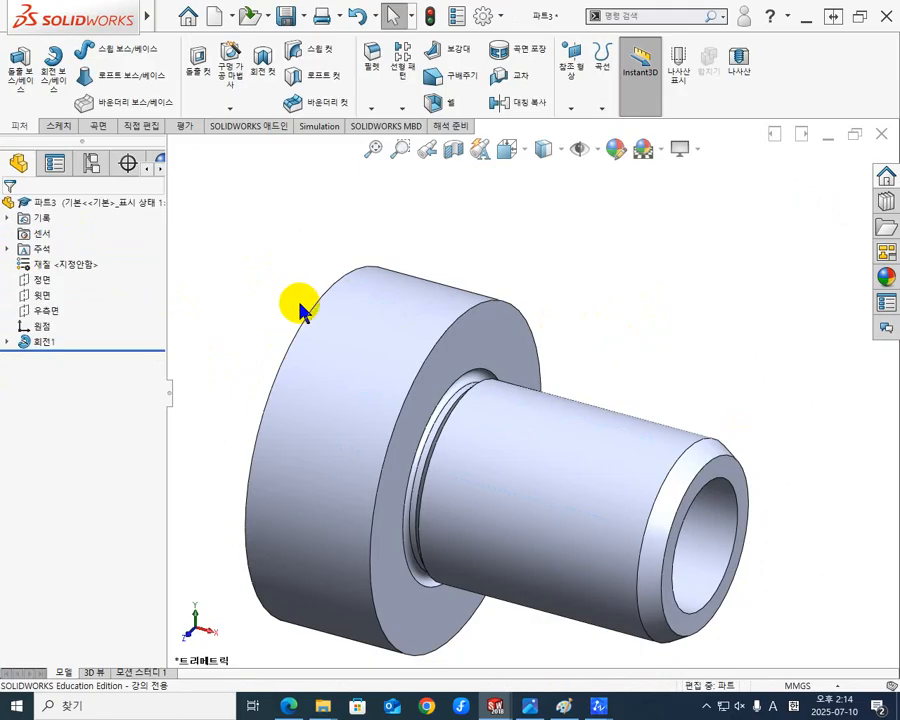
Examine the revolved bush from several directions, including the flange face, rounded bore entry, undercut and chamfered end.
middle_drag(297, 305, 510, 332)
scroll(357, 390, up, 5)
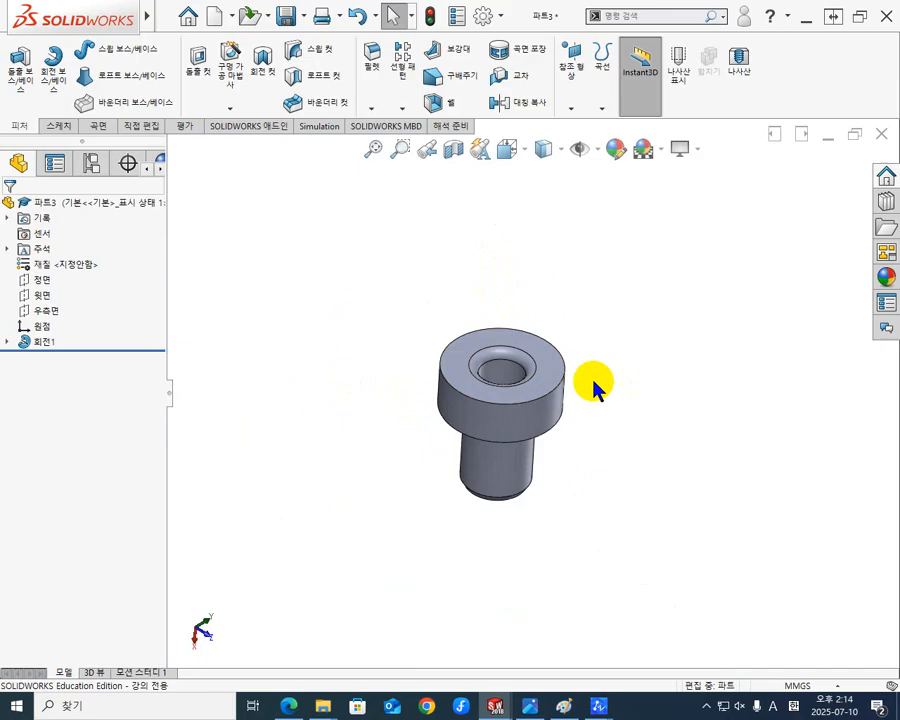
middle_drag(615, 355, 578, 408)
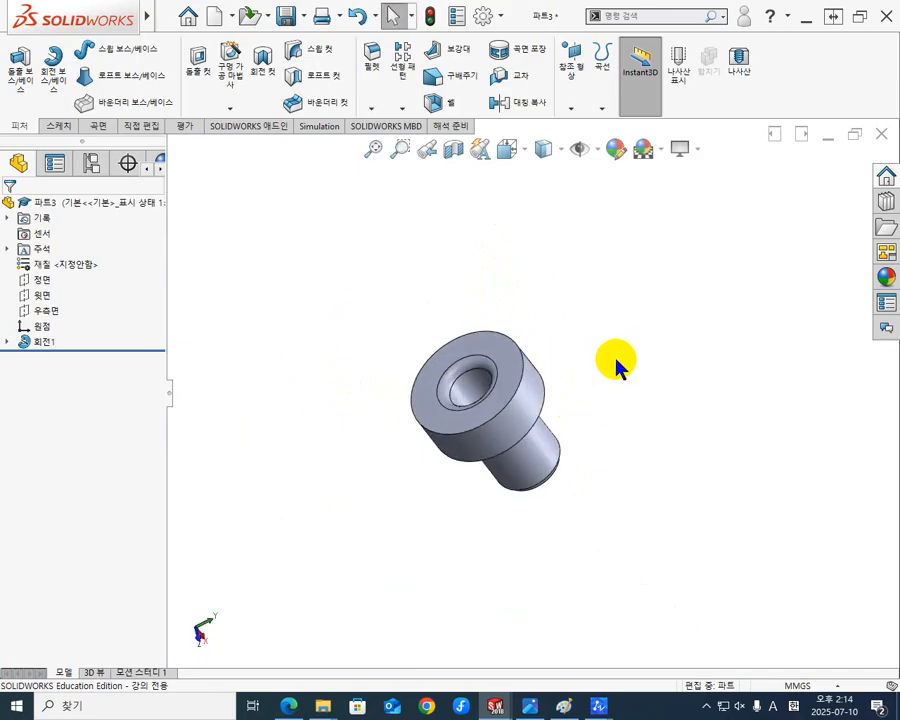
key(ctrl+7)
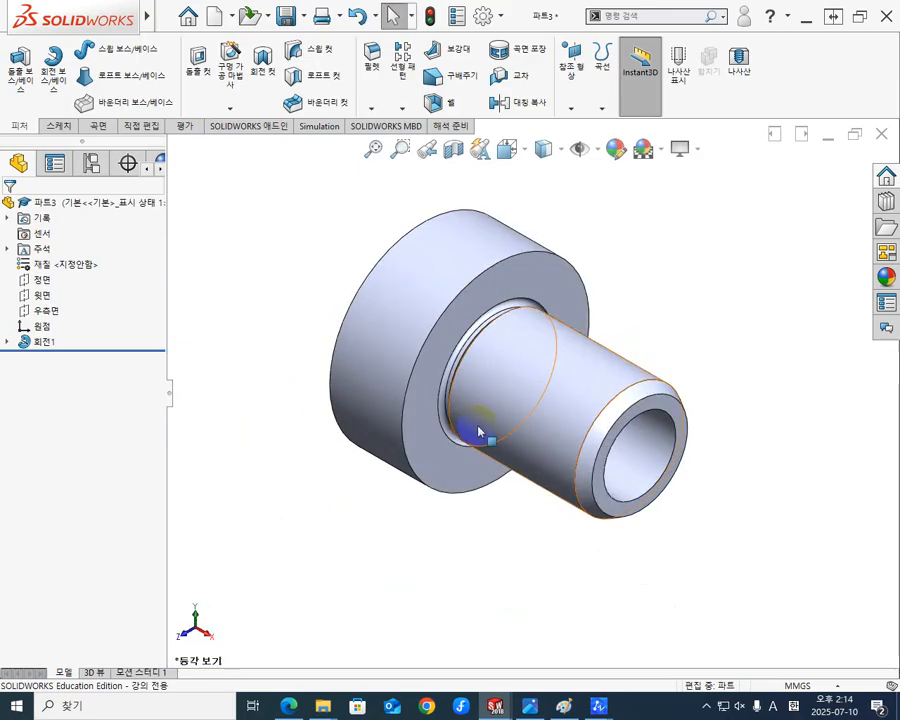
middle_drag(472, 428, 632, 392)
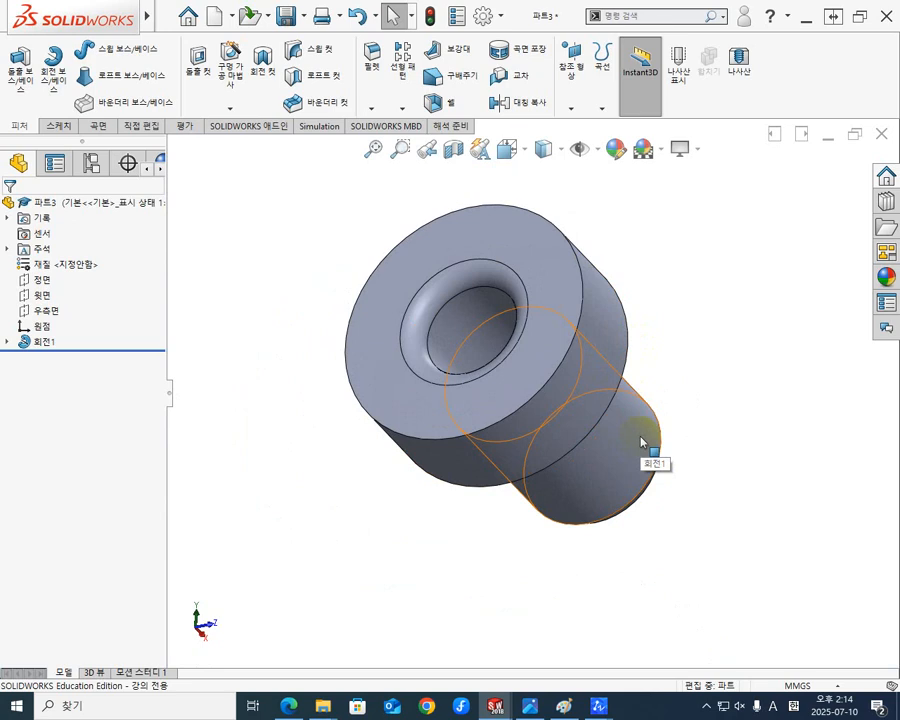
middle_drag(641, 441, 488, 396)
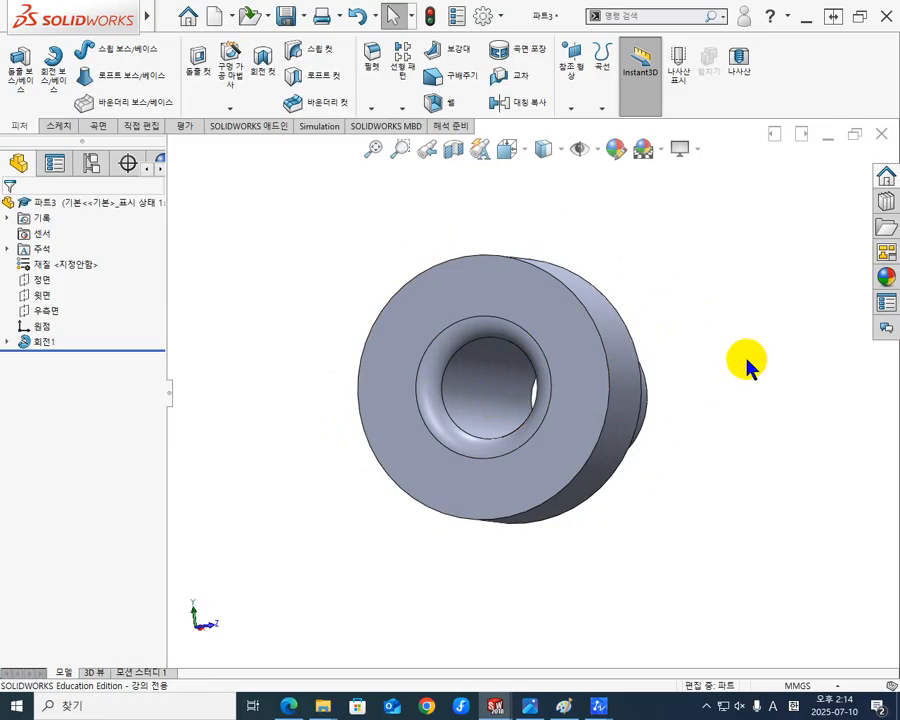
middle_drag(747, 362, 563, 404)
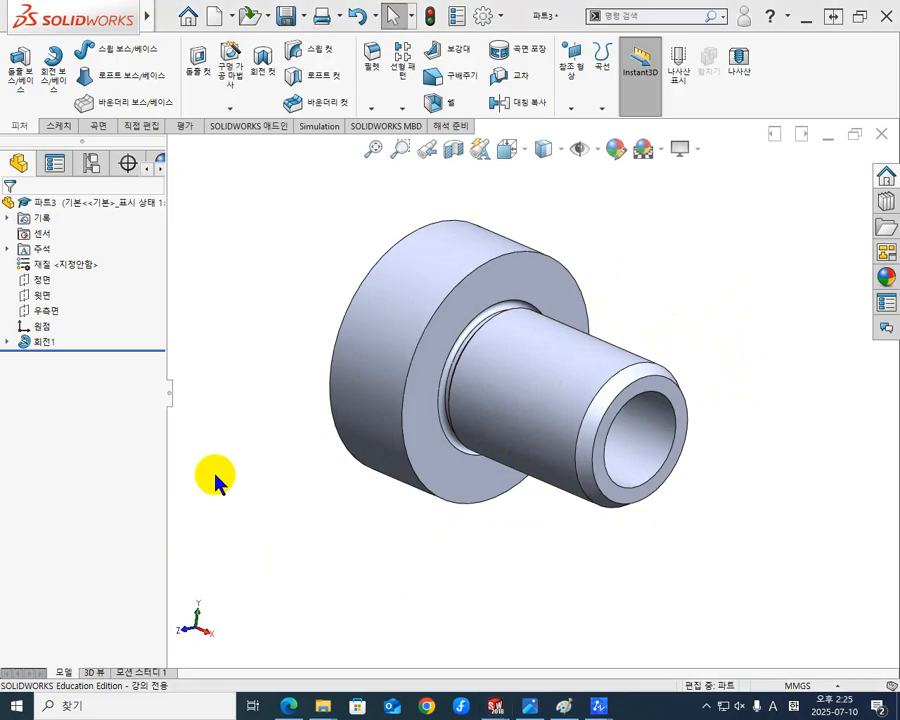
middle_drag(321, 398, 395, 338)
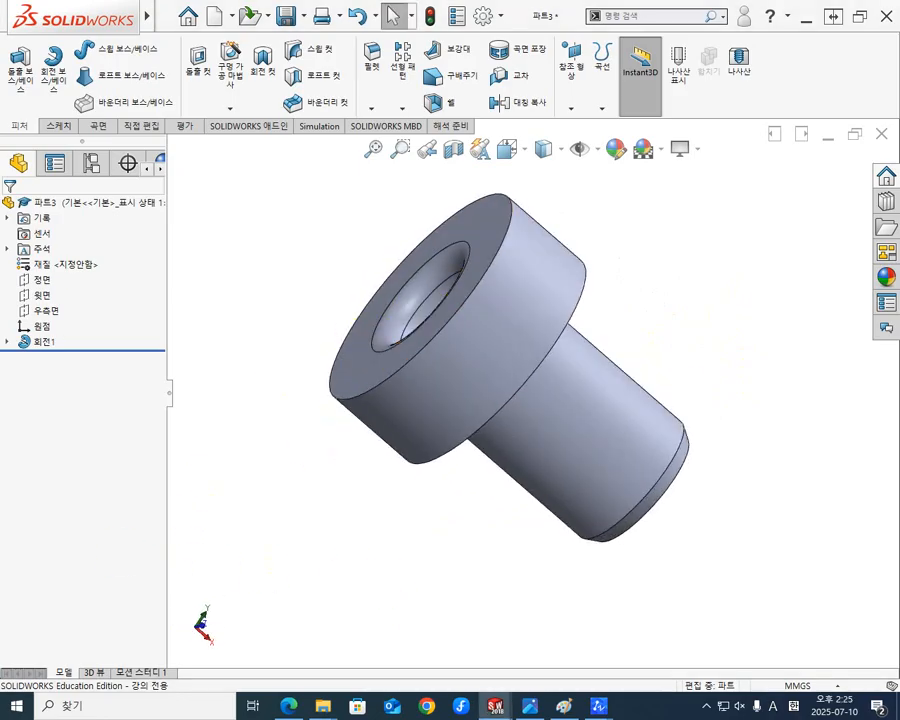
drag(0, 177, 291, 177)
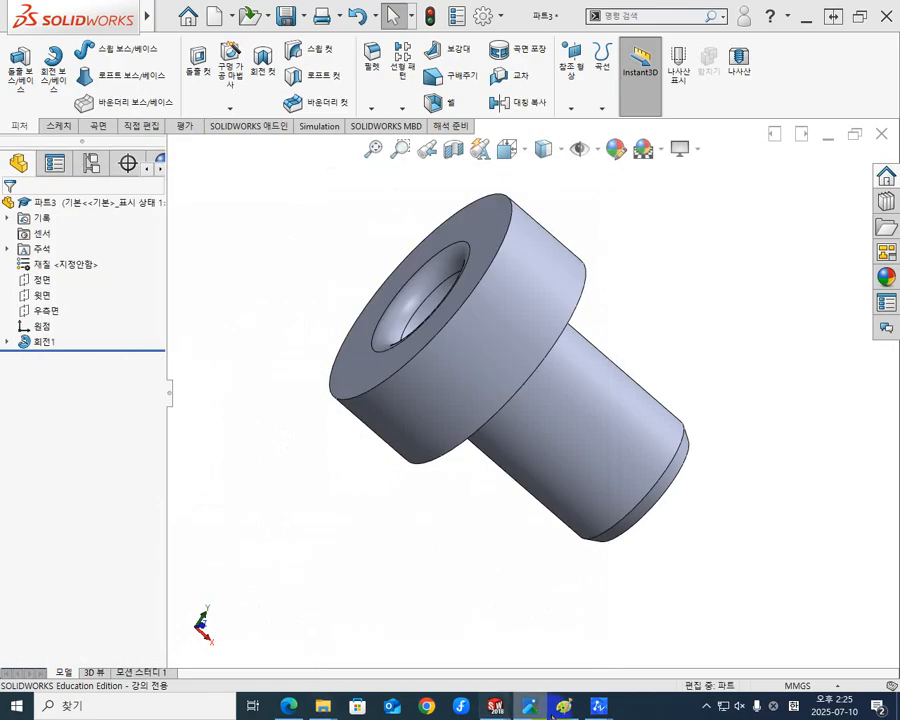
Switch to the drill jig assembly drawing in Paint and set the drawing colour to orange for part 4.
click(567, 706)
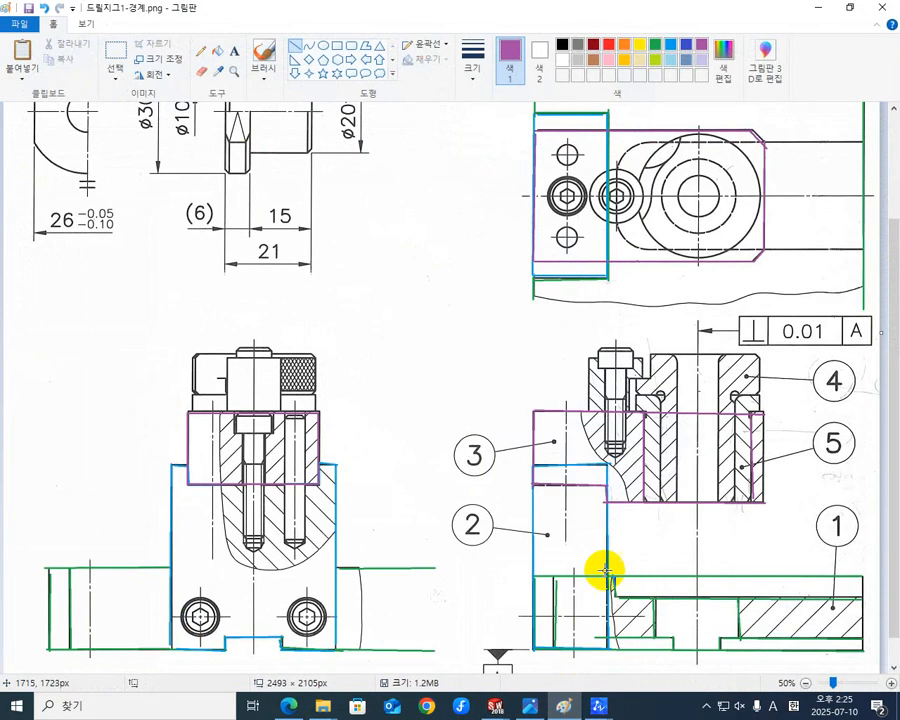
scroll(740, 398, up, 3)
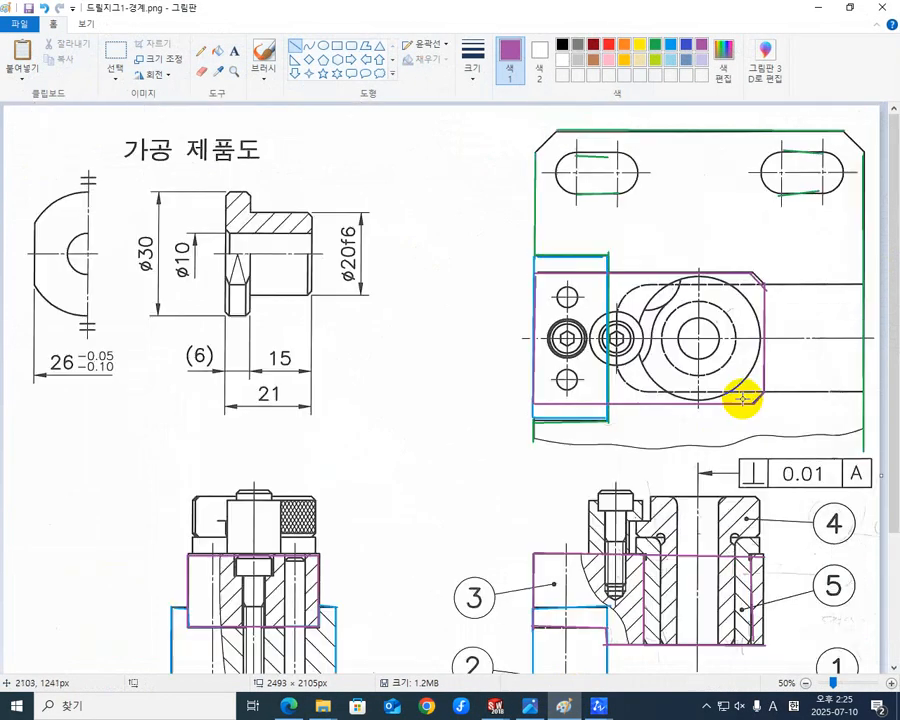
scroll(740, 396, down, 4)
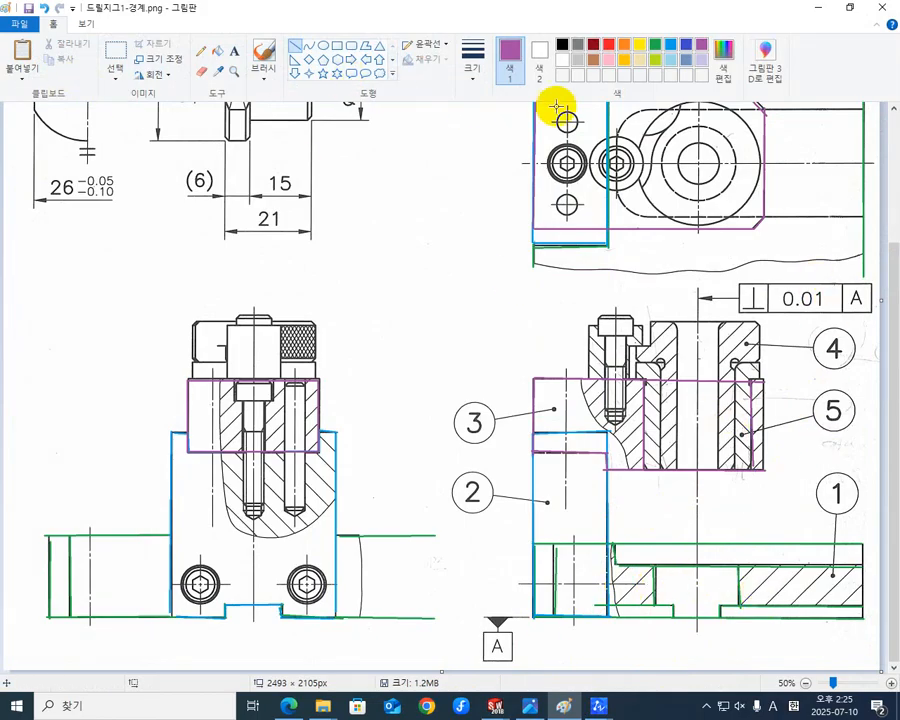
click(625, 44)
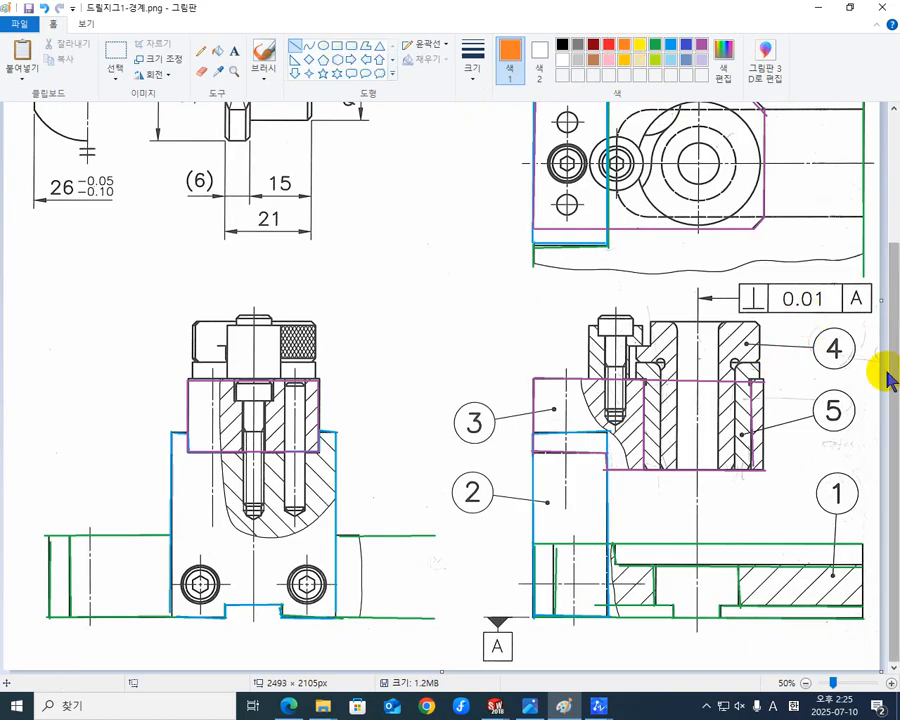
mouse_move(804, 319)
mouse_down()
mouse_move(848, 368)
mouse_move(820, 383)
mouse_up()
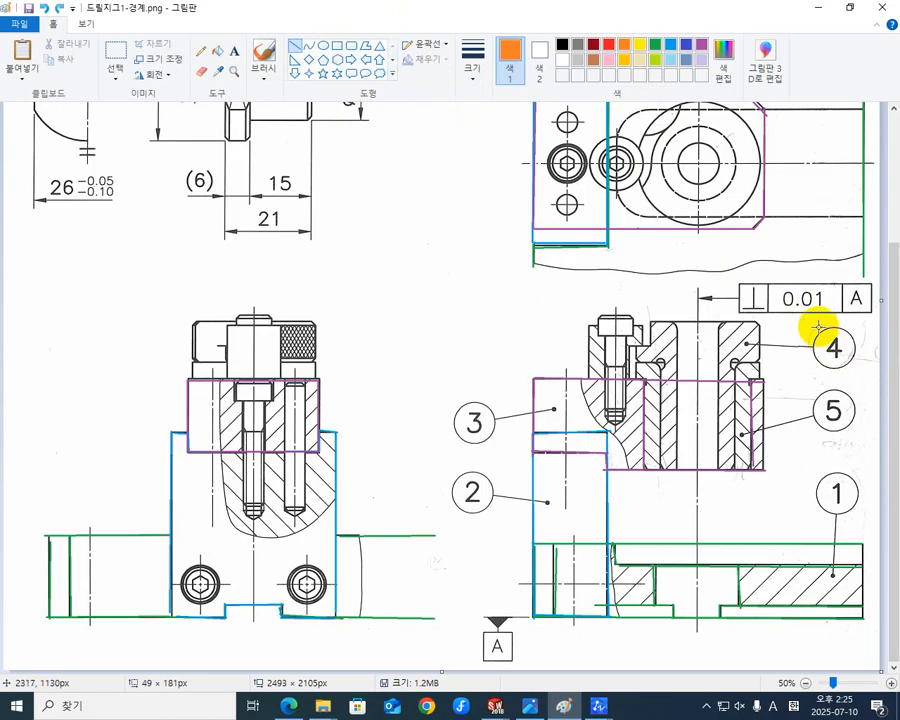
mouse_move(810, 324)
mouse_down()
mouse_move(860, 384)
mouse_move(840, 385)
mouse_up()
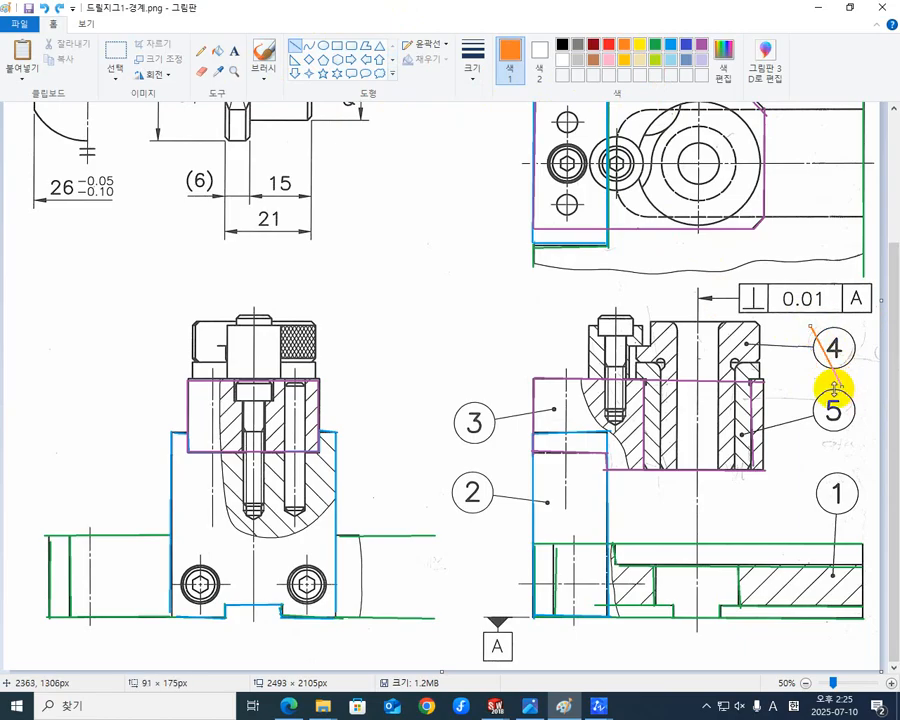
key(ctrl+z)
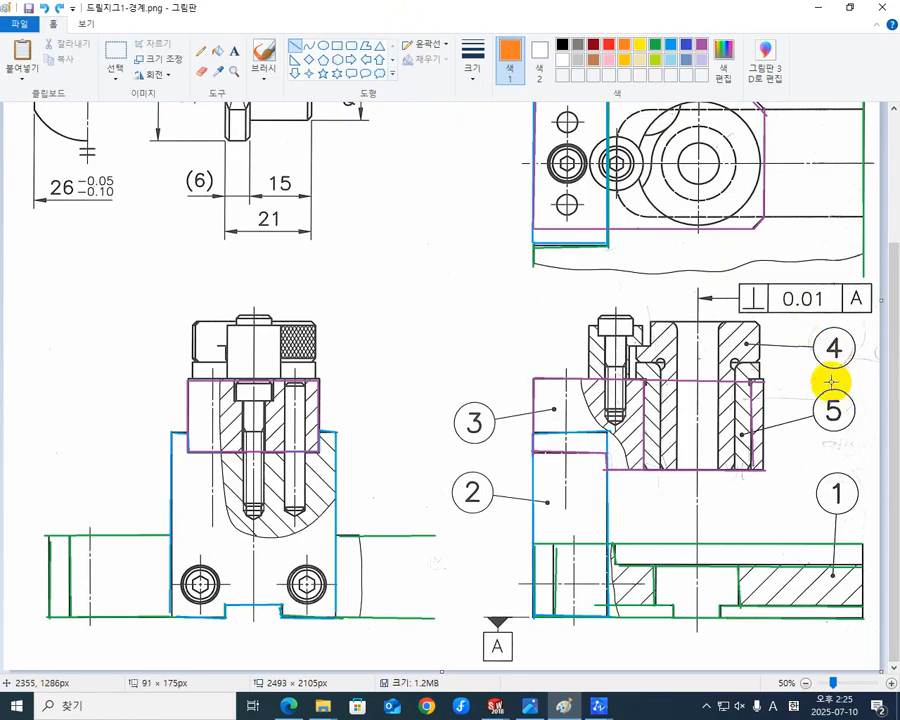
Frame the balloon of part 4 with an orange rectangle about 161 × 153 px.
click(336, 46)
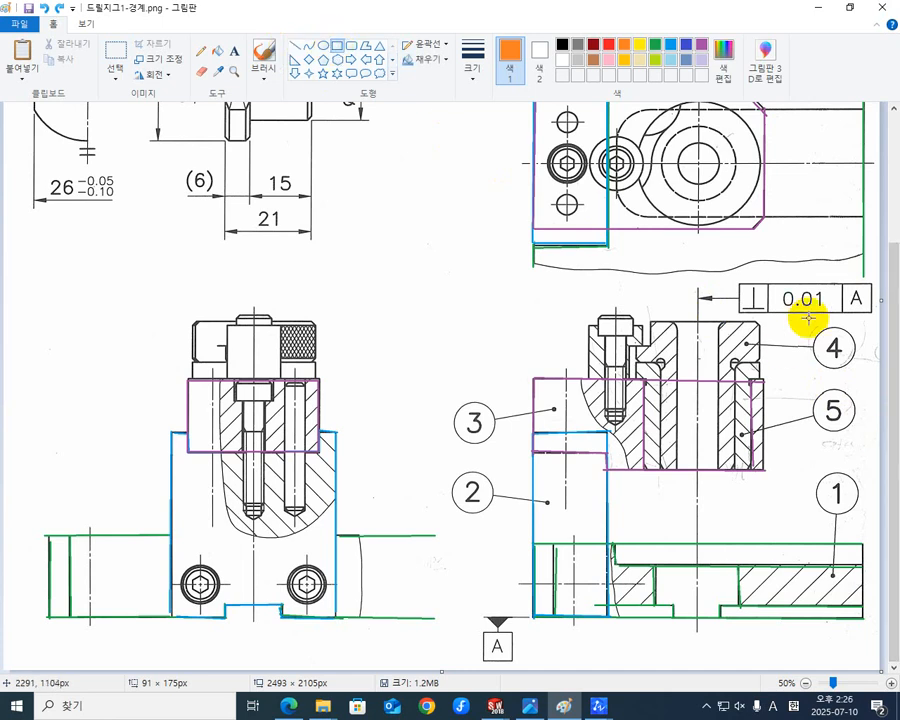
drag(808, 324, 862, 376)
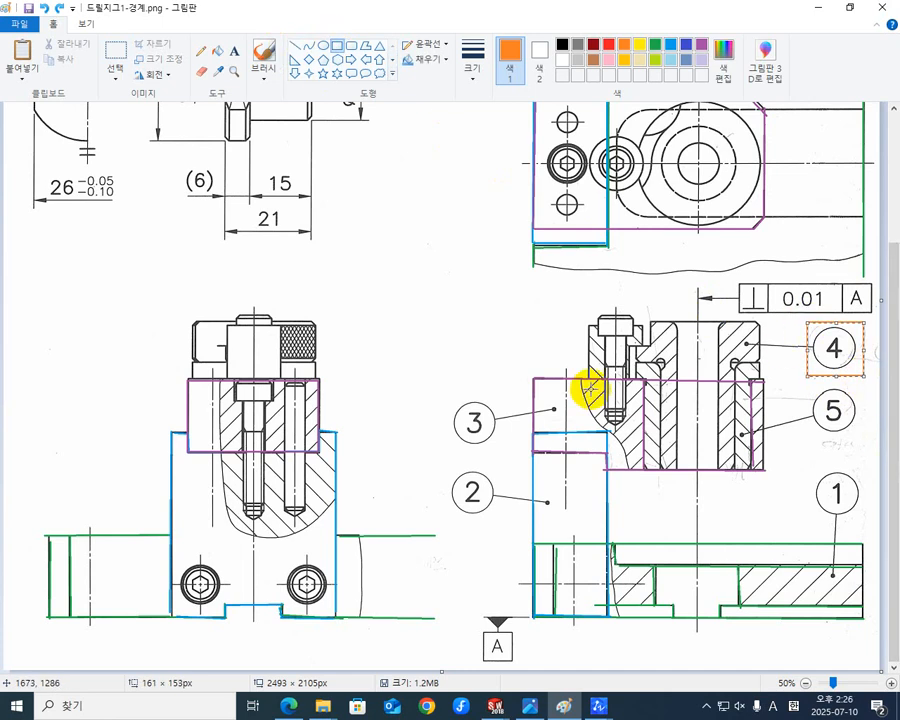
Trace the bore edges, outer body edges and bottom edge of bush 4 with orange lines in the section view.
click(297, 45)
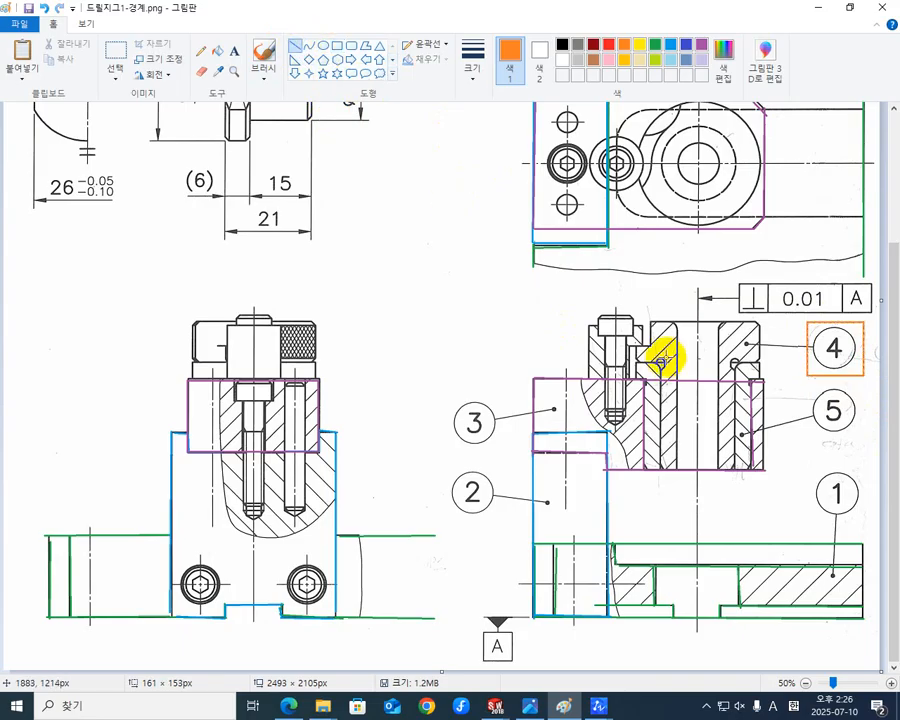
drag(718, 321, 716, 469)
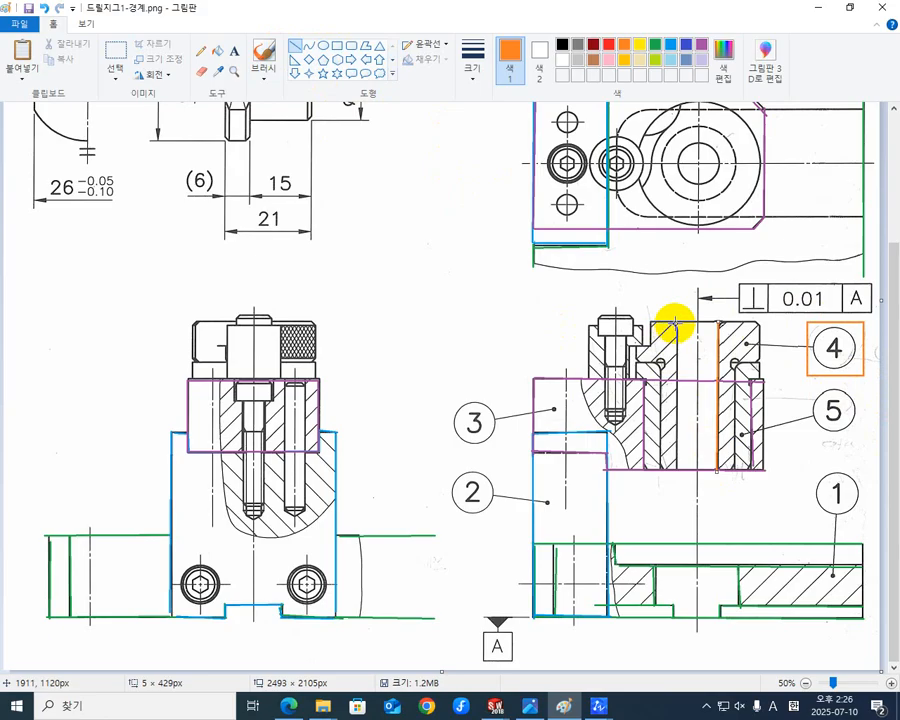
drag(675, 322, 675, 466)
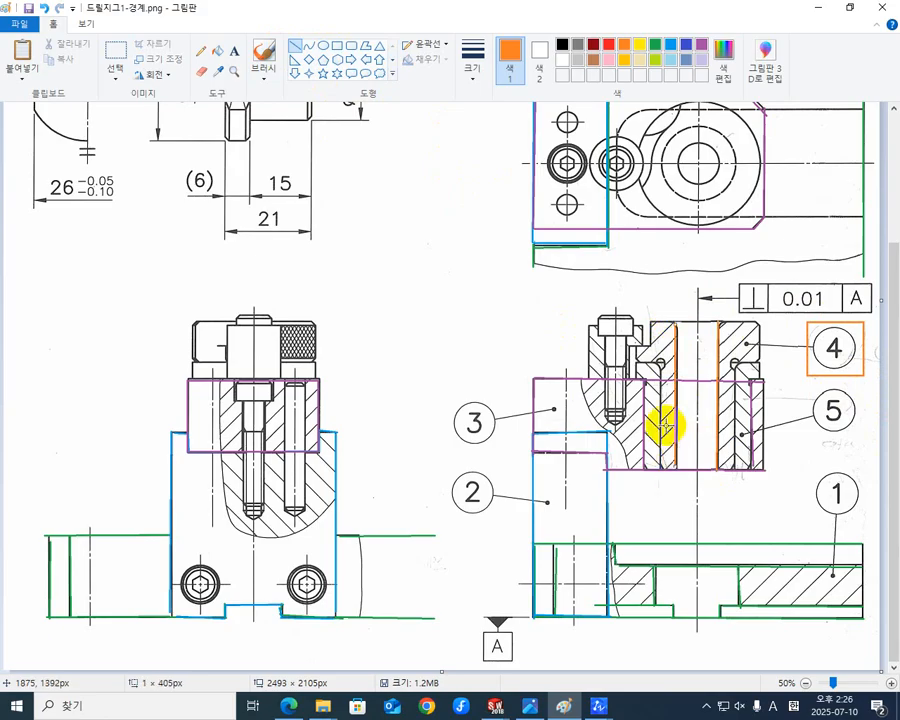
drag(658, 364, 657, 465)
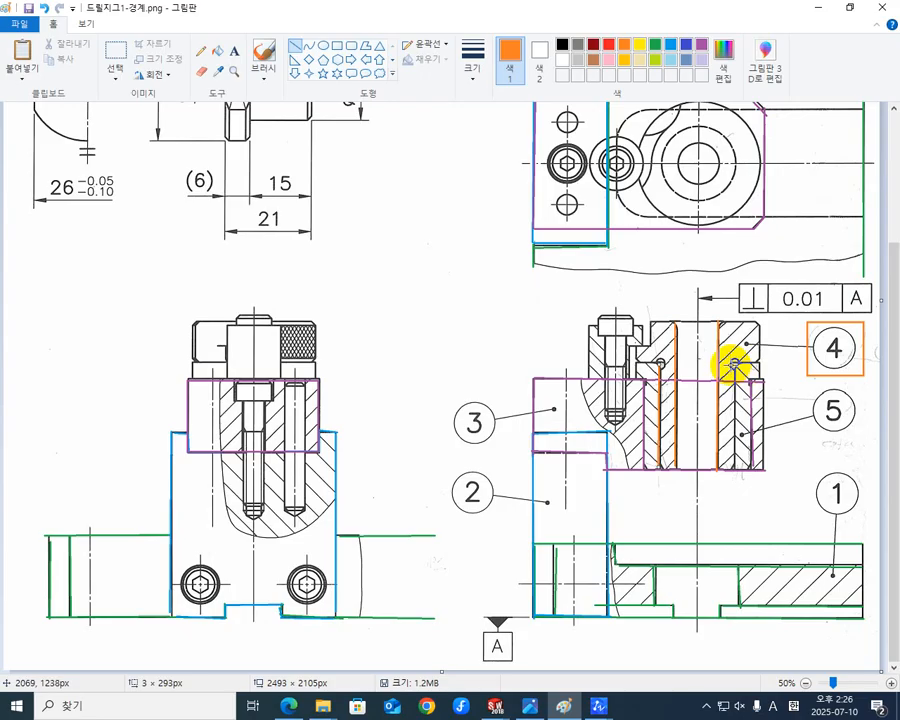
drag(735, 365, 735, 468)
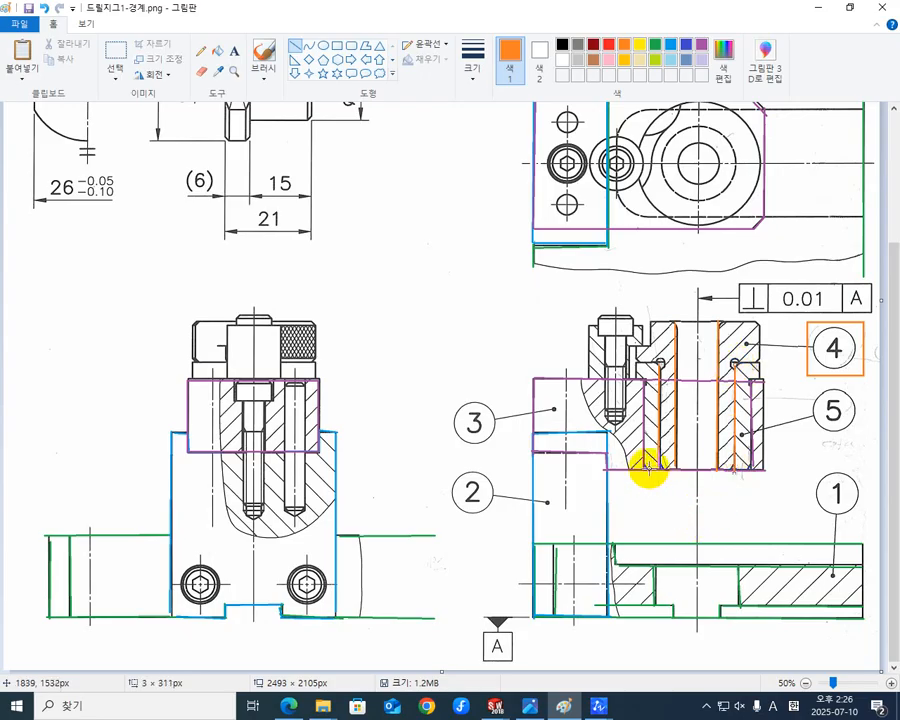
drag(656, 467, 733, 466)
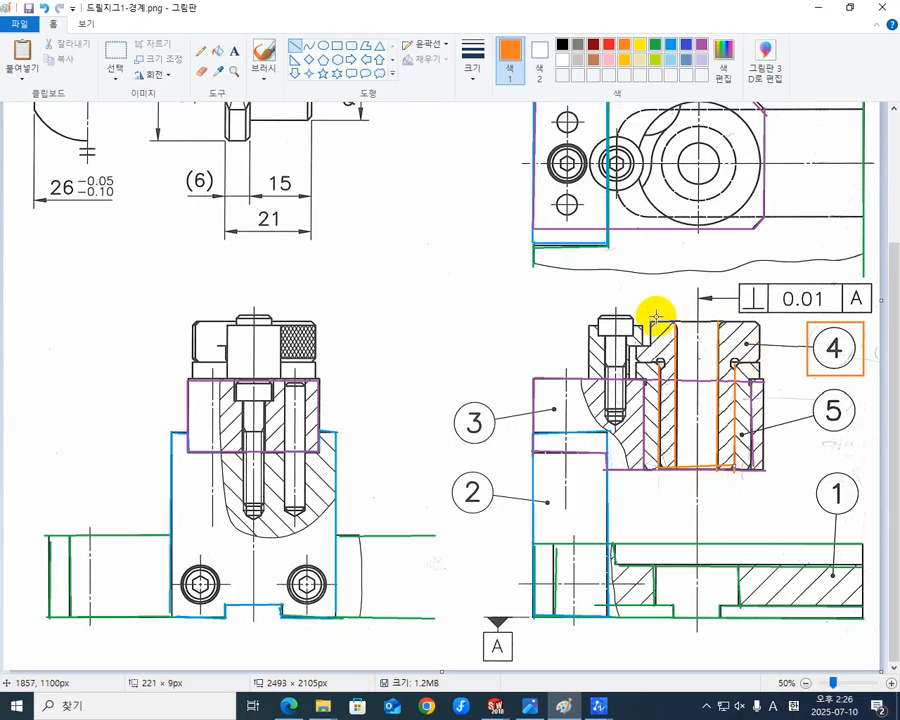
Trace the head of bush 4 in orange in the section view, including its top edge, outer side, underside and stepped side.
drag(652, 322, 762, 325)
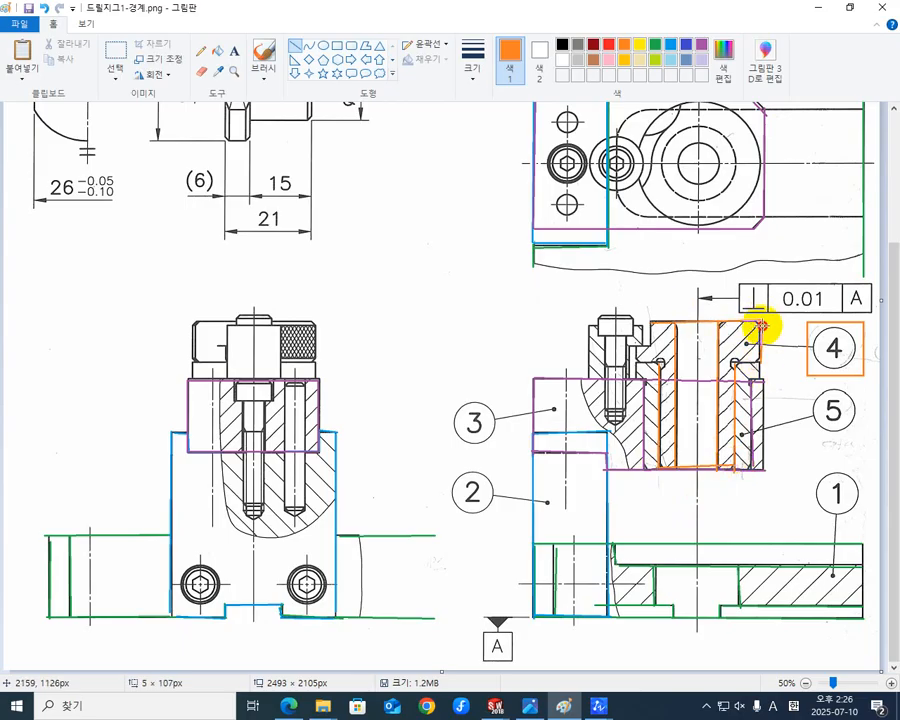
drag(735, 365, 758, 362)
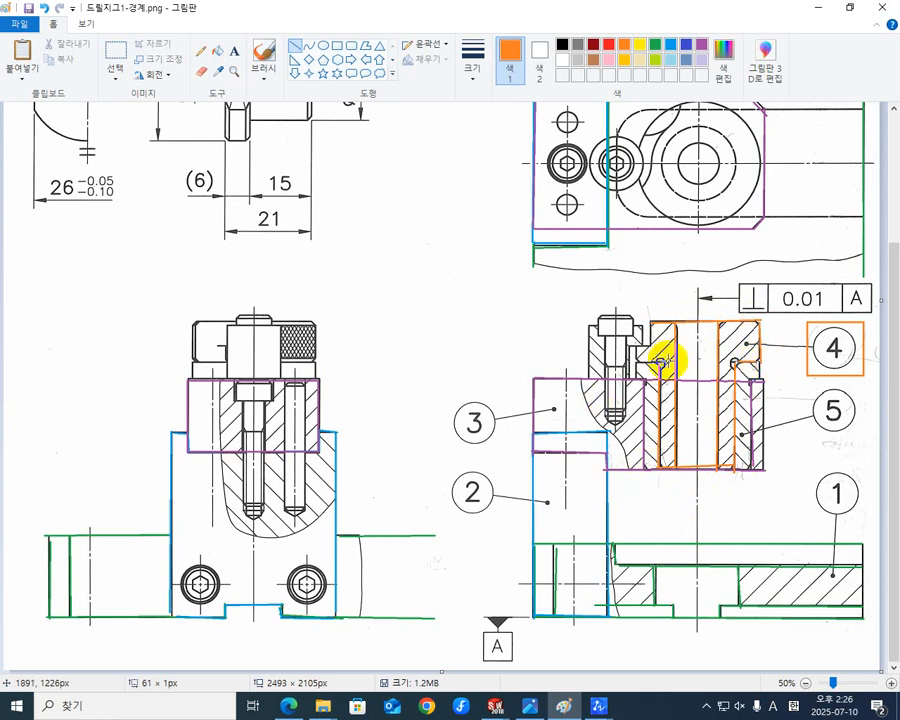
mouse_move(657, 361)
mouse_down()
mouse_move(636, 355)
mouse_move(652, 323)
mouse_move(651, 334)
mouse_up()
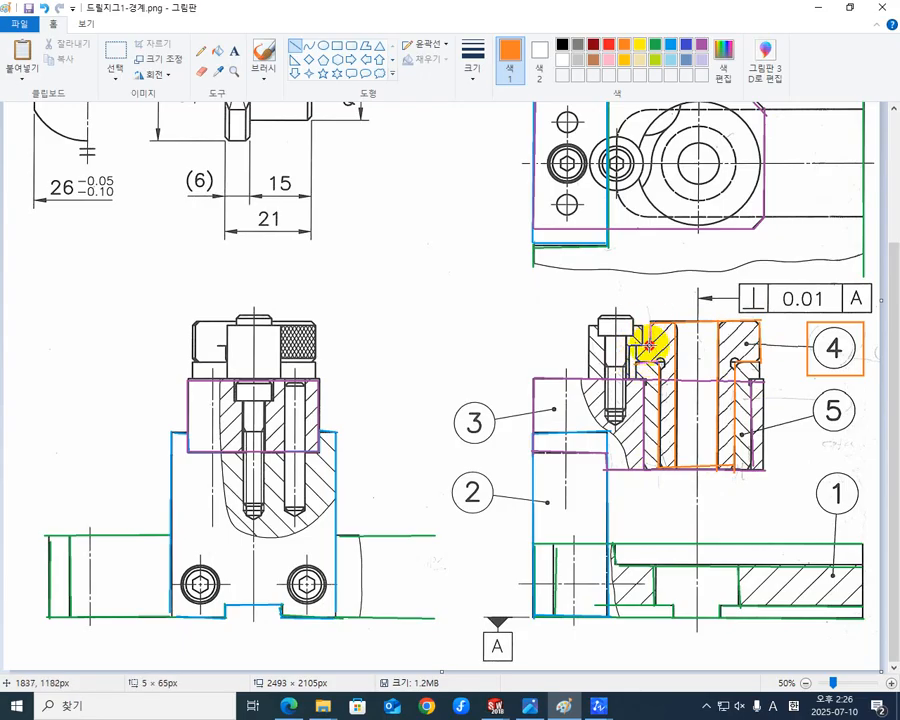
mouse_move(635, 346)
mouse_down()
mouse_move(637, 364)
mouse_move(627, 340)
mouse_up()
click(668, 353)
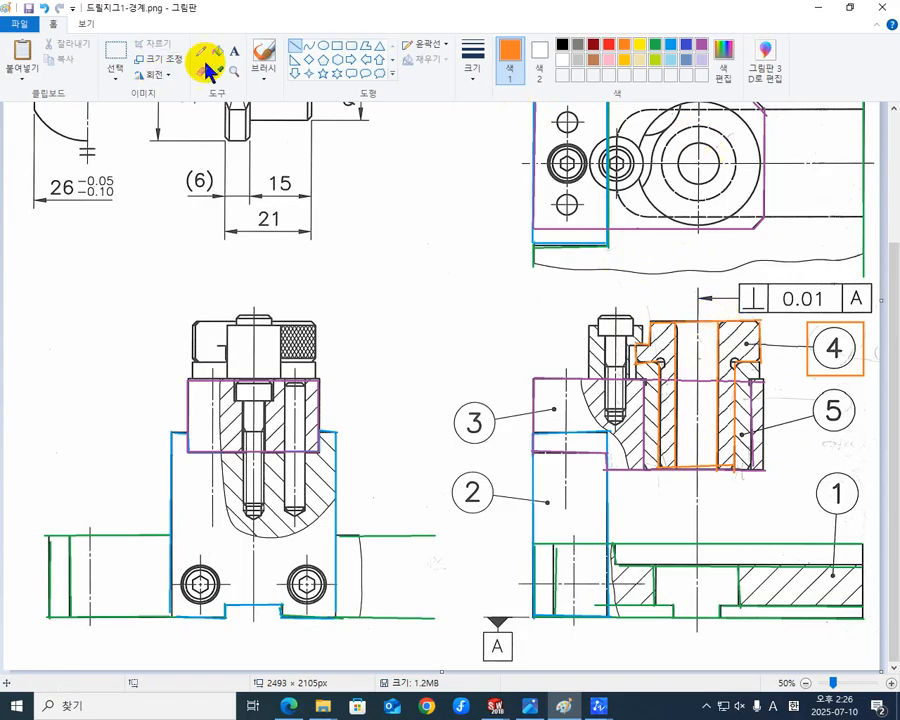
Trace the outer circle of bush 4's head in the plan view with an orange ellipse about 355 × 359 px.
click(324, 46)
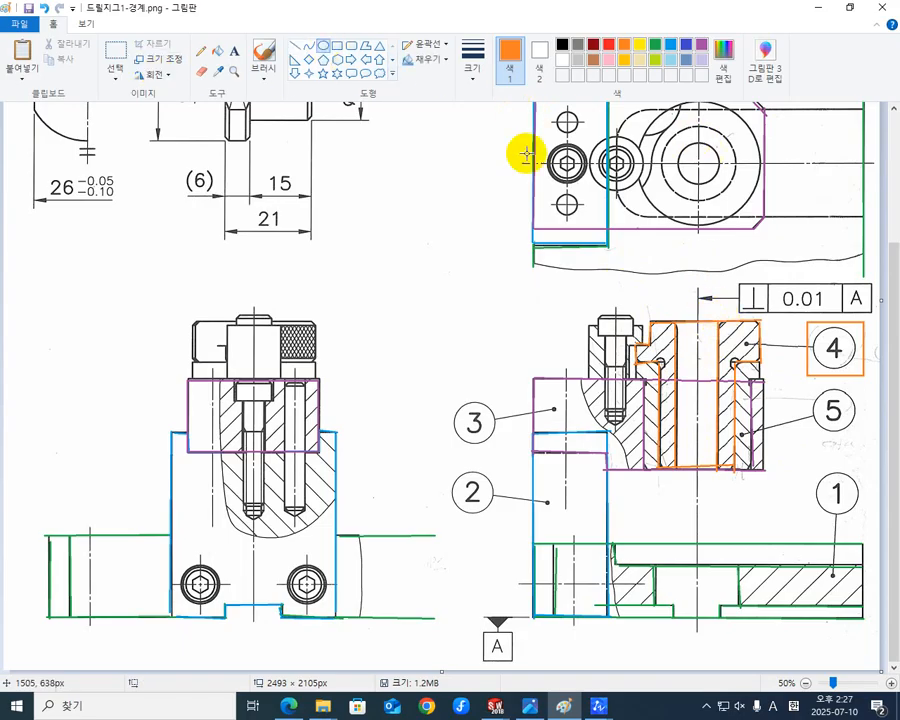
drag(698, 160, 734, 217)
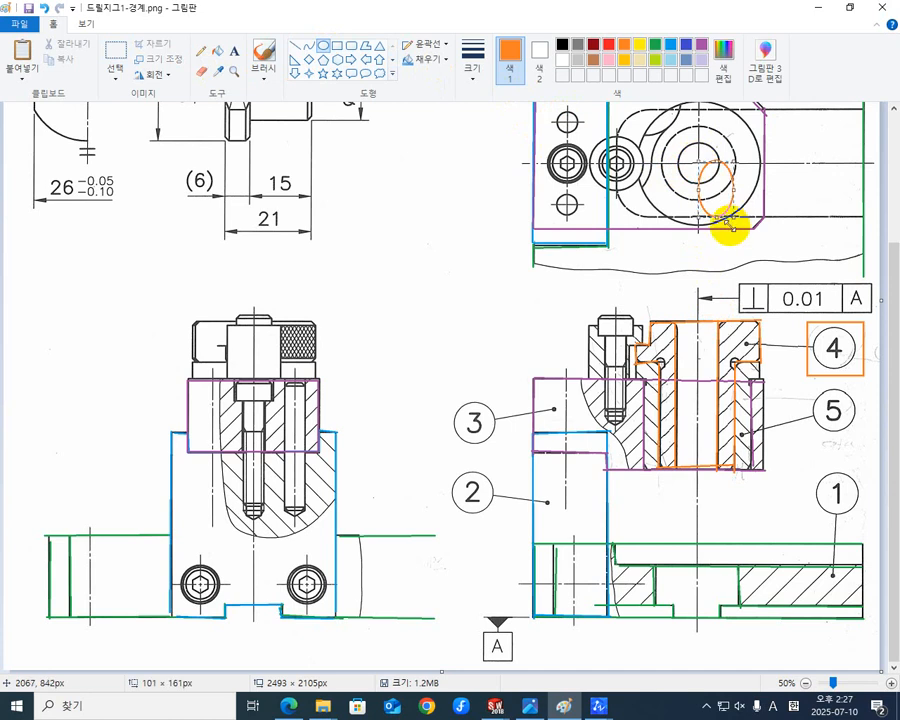
key(ctrl+z)
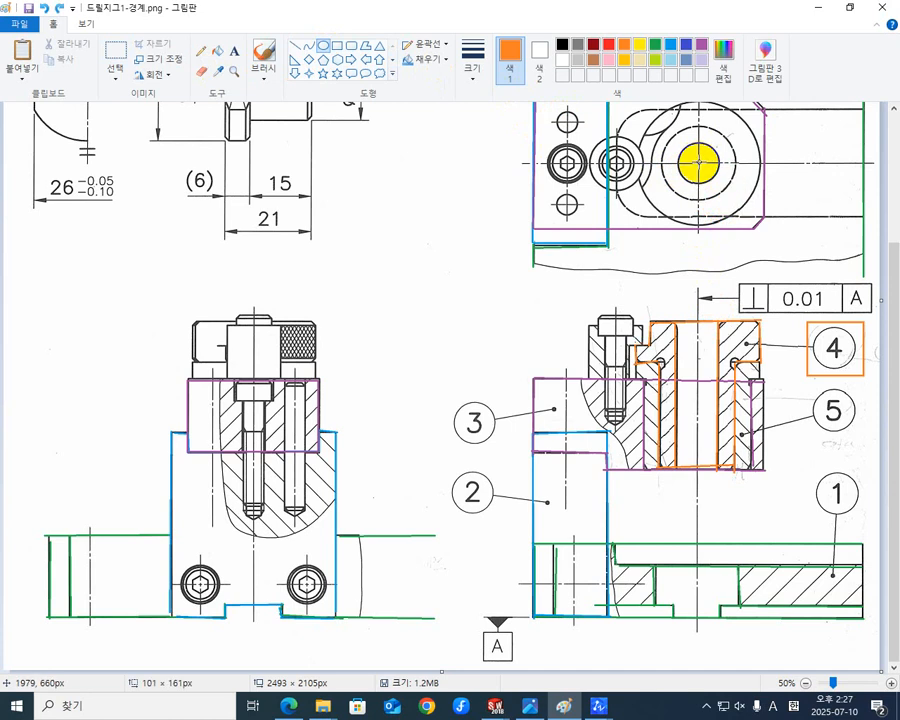
shift+drag(699, 162, 731, 214)
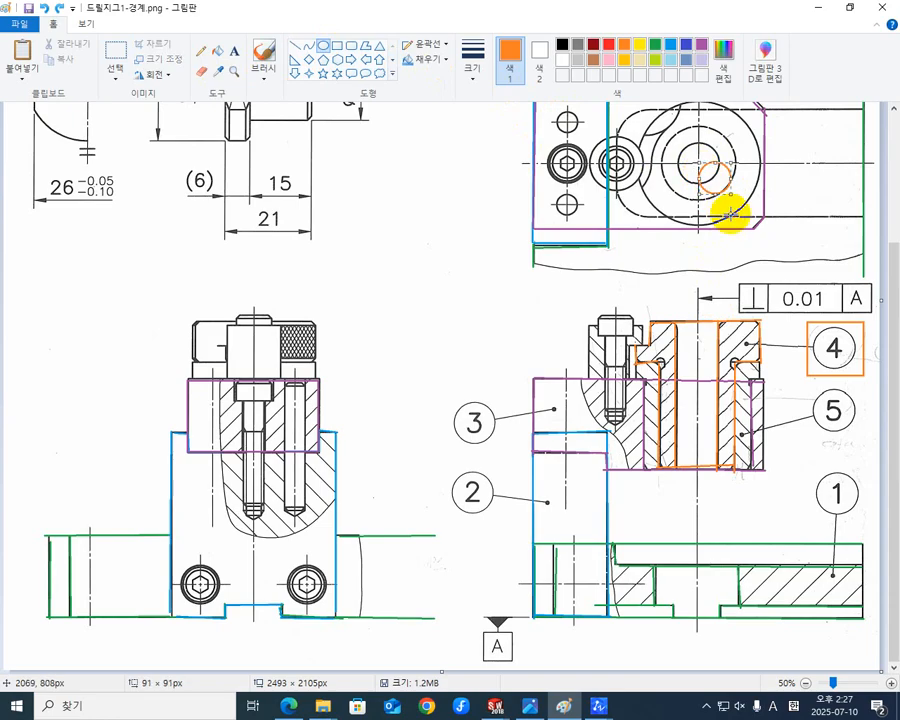
scroll(720, 186, up, 3)
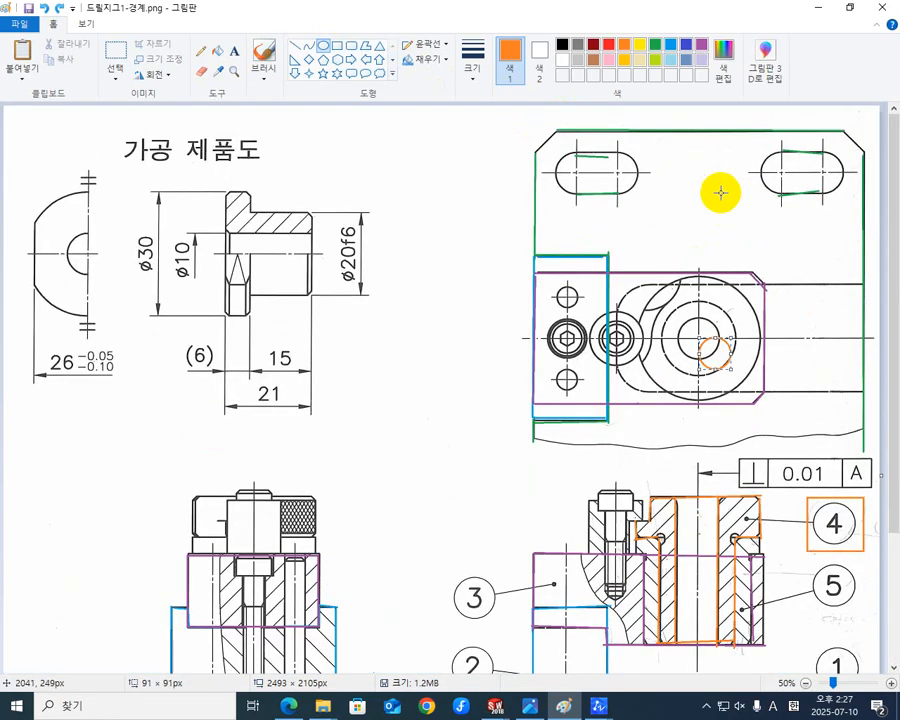
drag(700, 339, 641, 282)
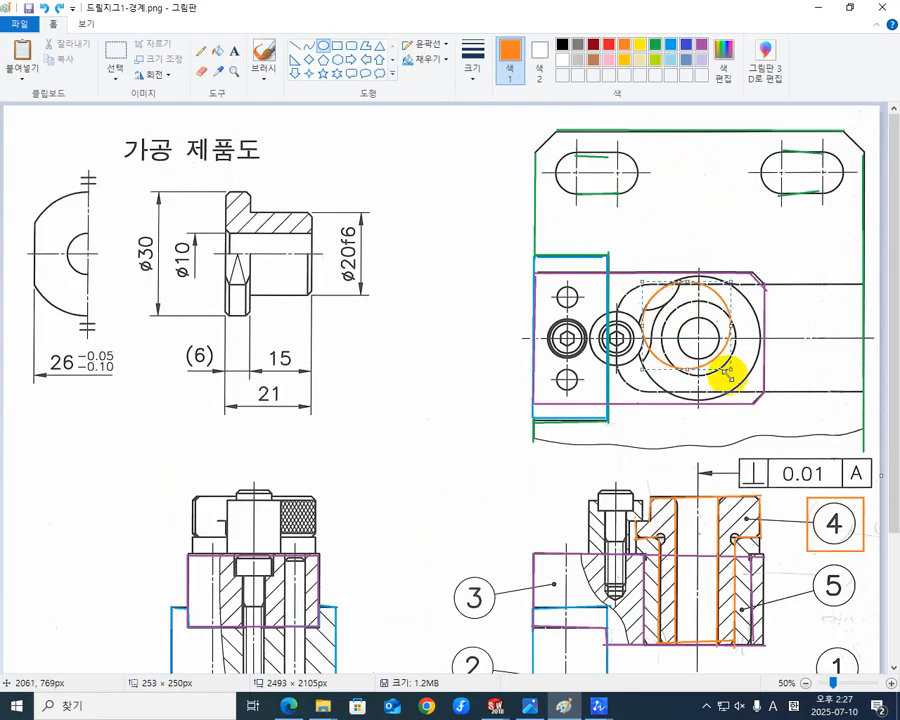
drag(728, 367, 756, 391)
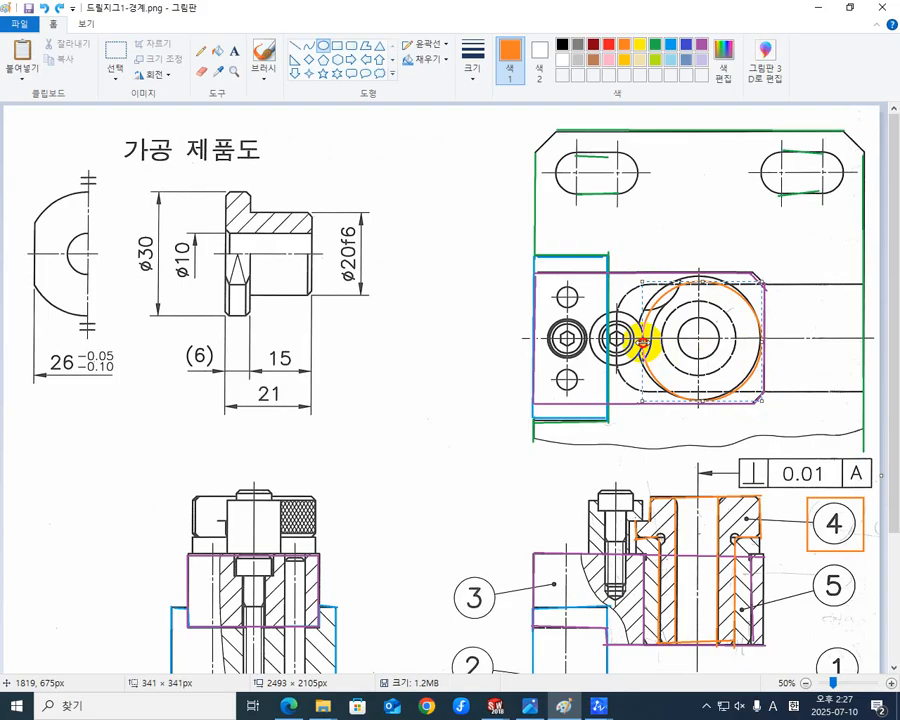
drag(643, 341, 638, 340)
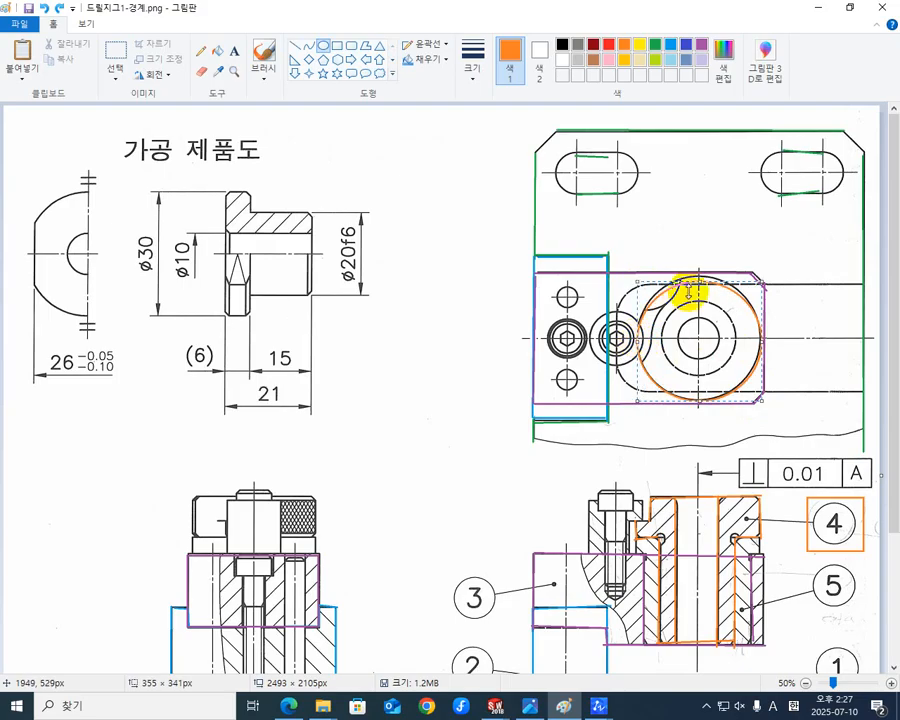
drag(698, 284, 697, 273)
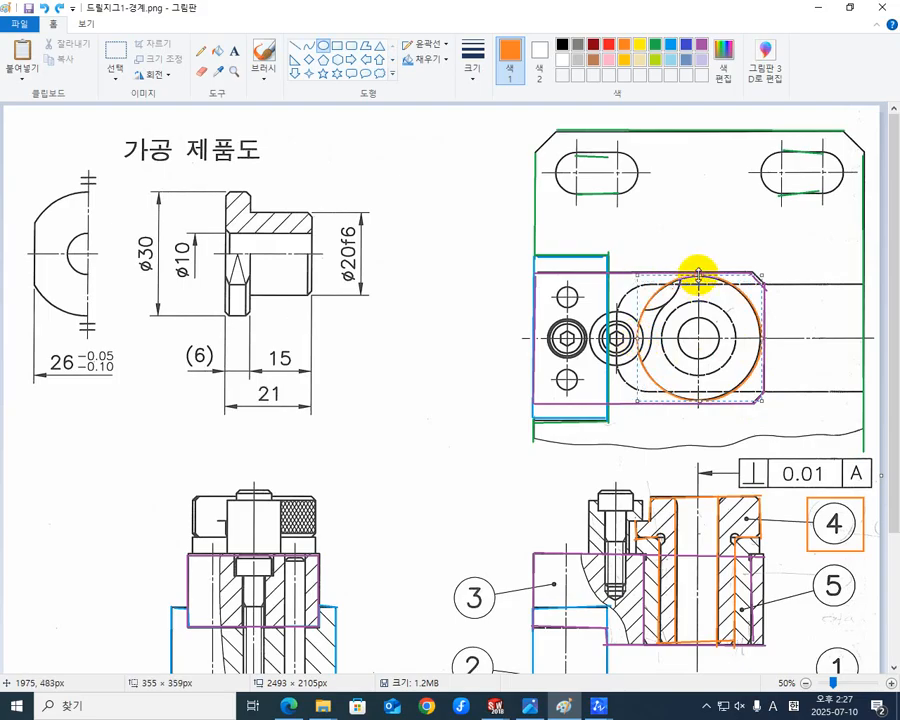
click(798, 360)
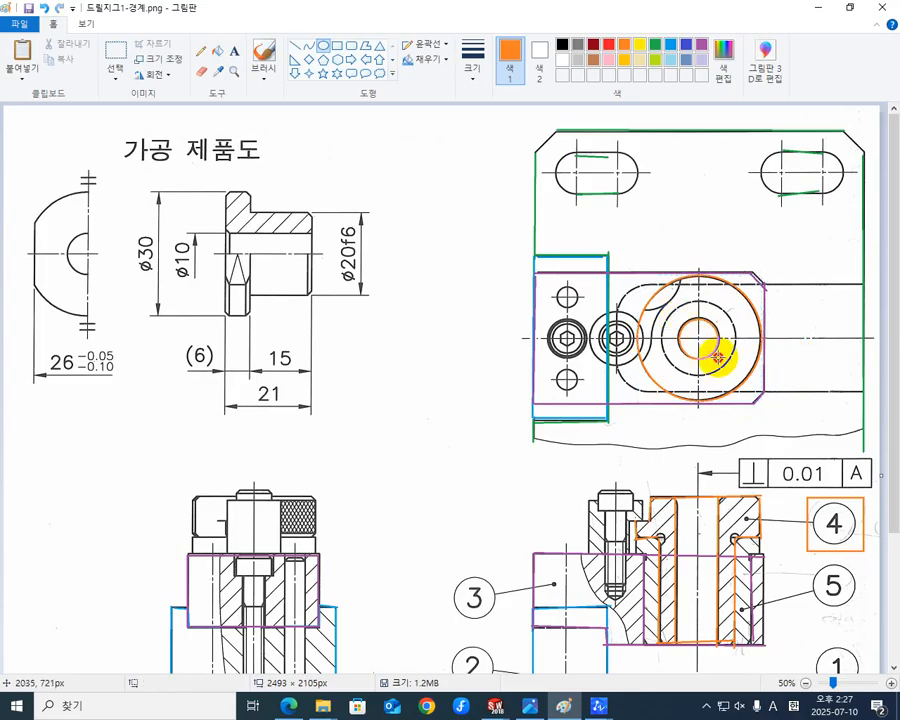
Trace the bore circle of bush 4 in the plan view with an orange ellipse.
drag(717, 357, 719, 358)
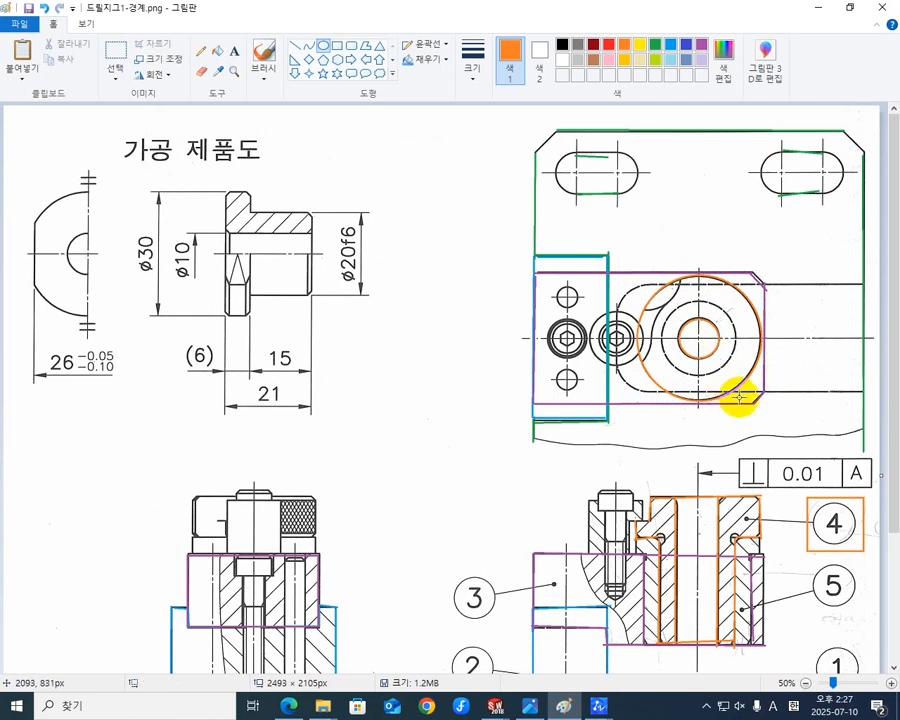
scroll(738, 400, down, 3)
scroll(738, 412, up, 3)
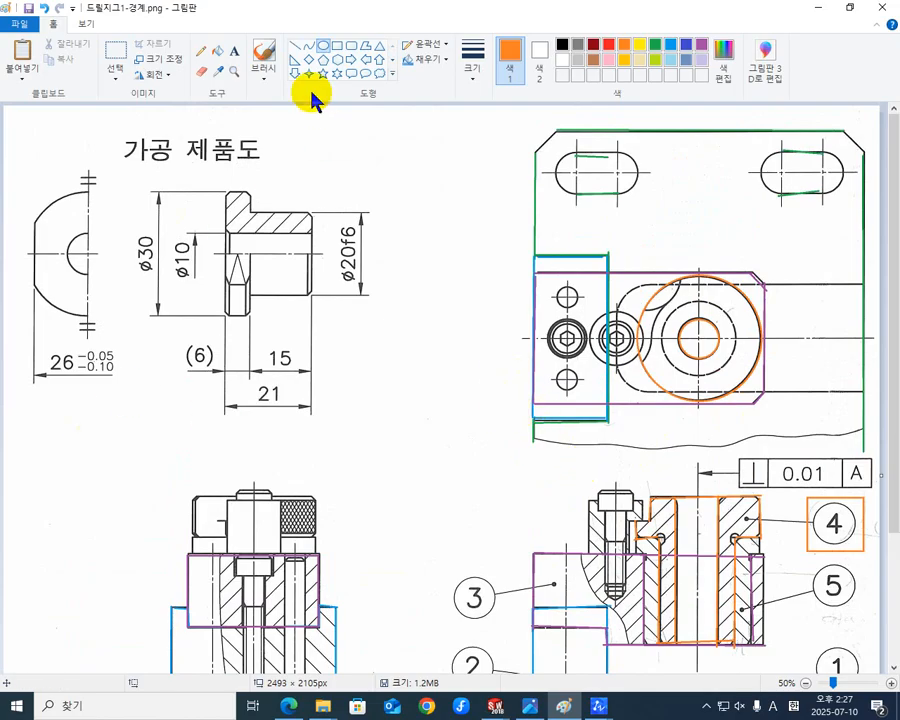
Outline the head of bush 4 in the side view with an orange rectangle about 355 × 127 px.
click(337, 46)
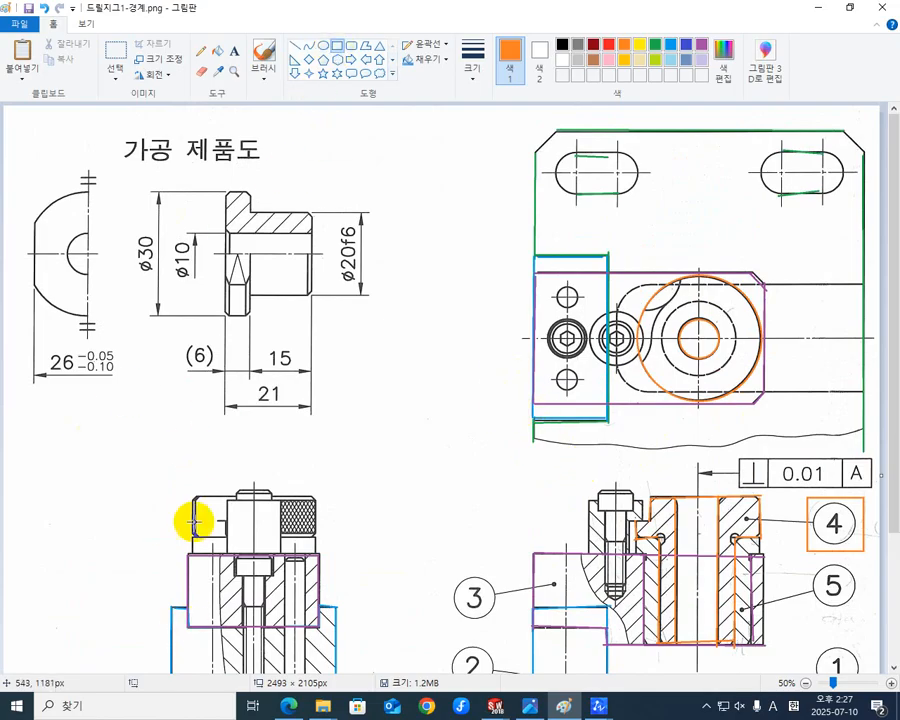
drag(190, 495, 315, 539)
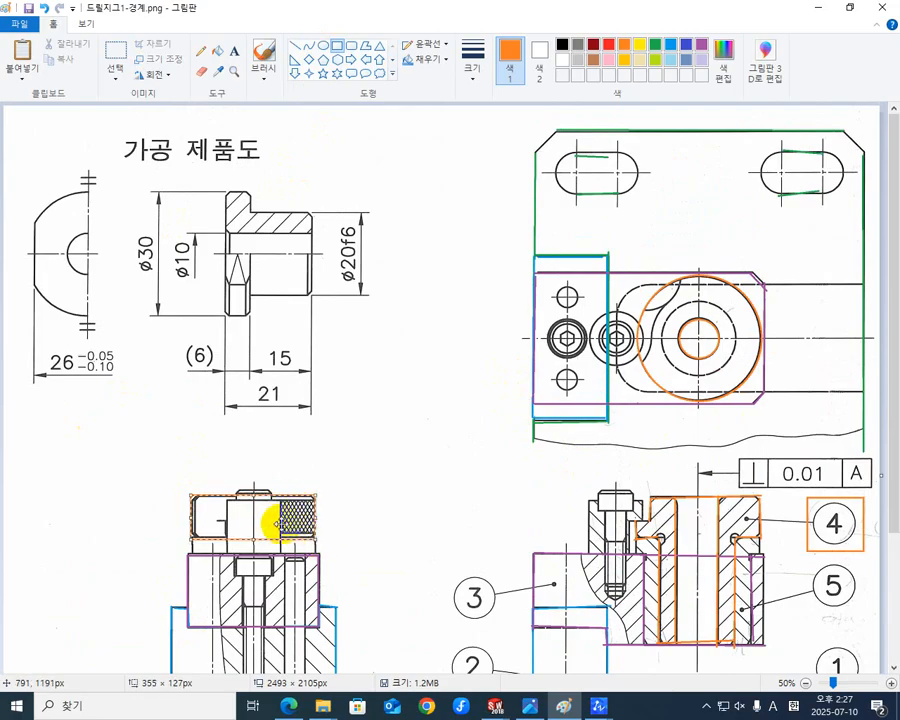
click(347, 497)
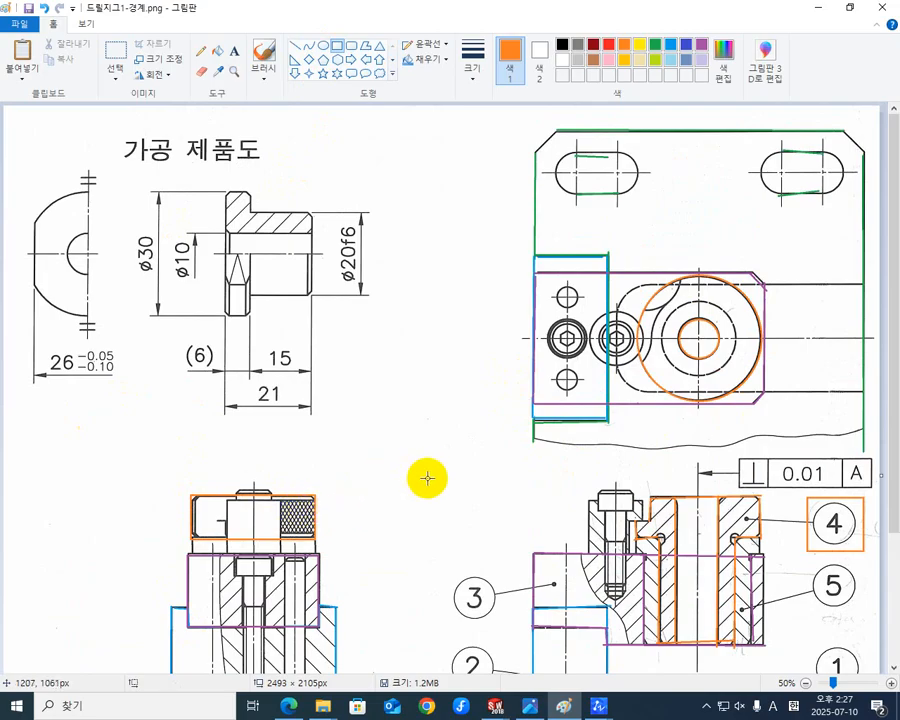
scroll(456, 470, down, 3)
scroll(458, 476, up, 3)
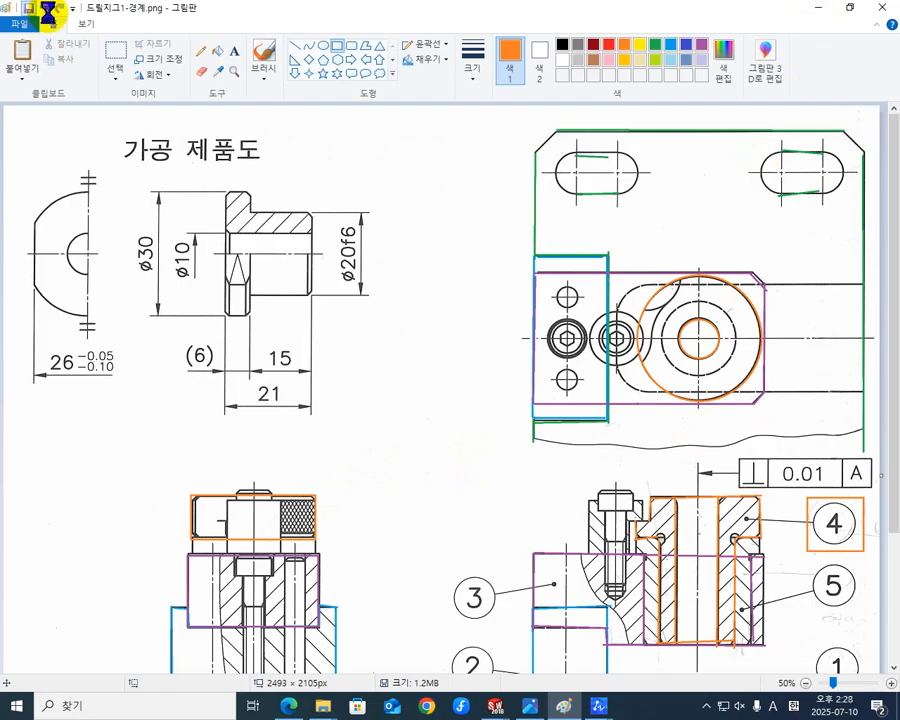
Switch to SOLIDWORKS and start a sketch on the flat annular end face of the bush head, viewed face-on.
click(818, 9)
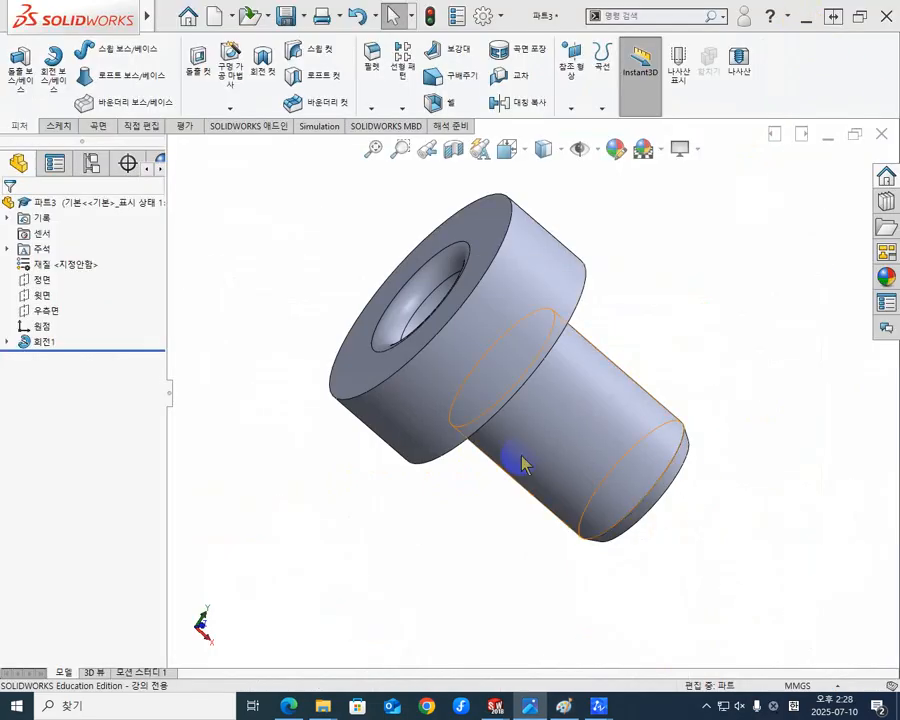
middle_drag(522, 458, 492, 525)
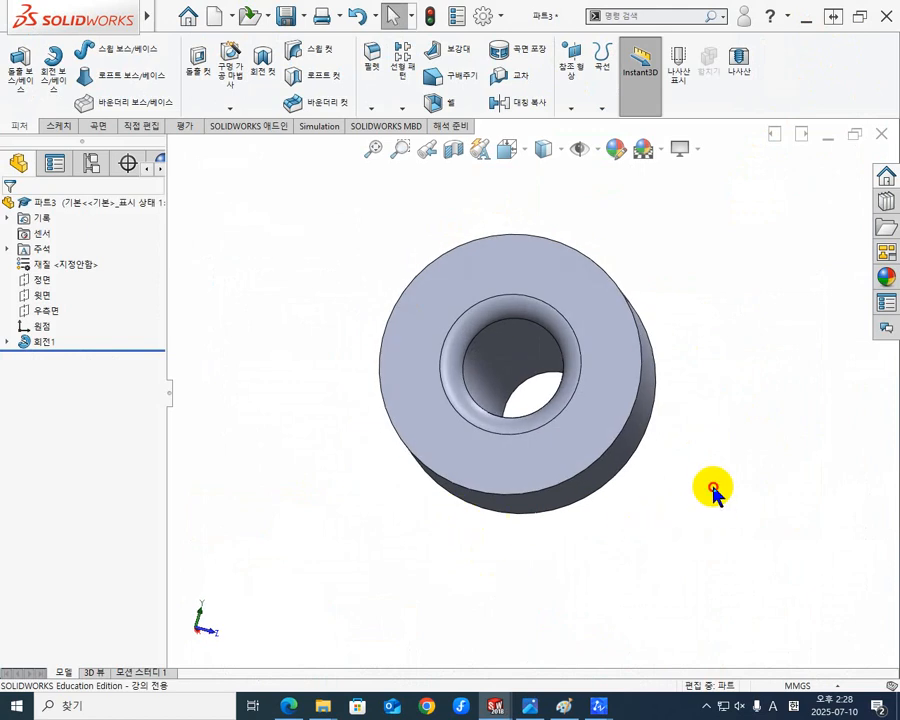
click(607, 387)
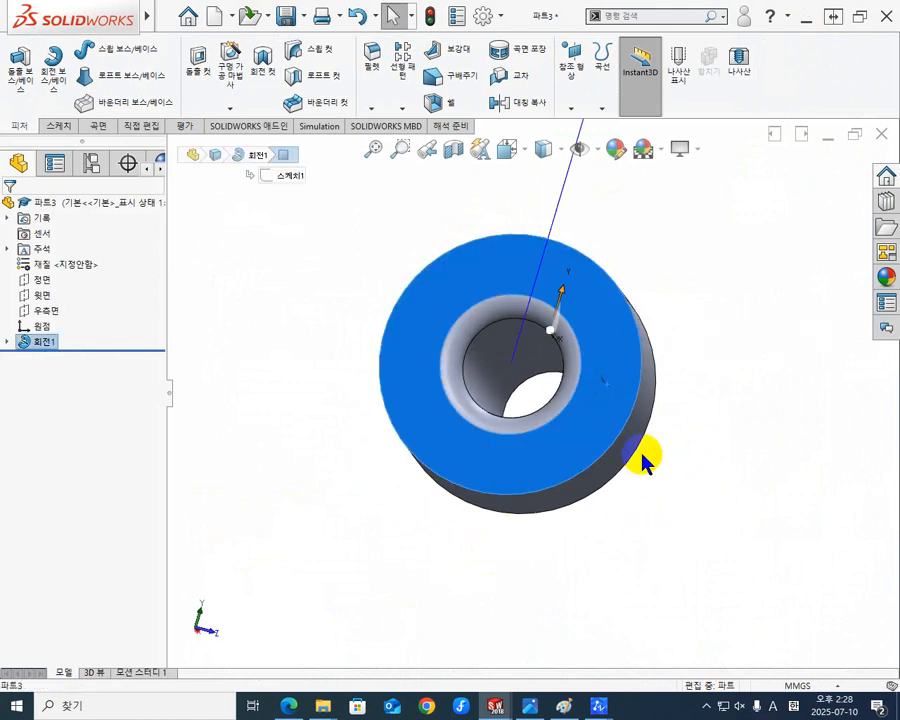
middle_drag(643, 462, 595, 300)
click(598, 290)
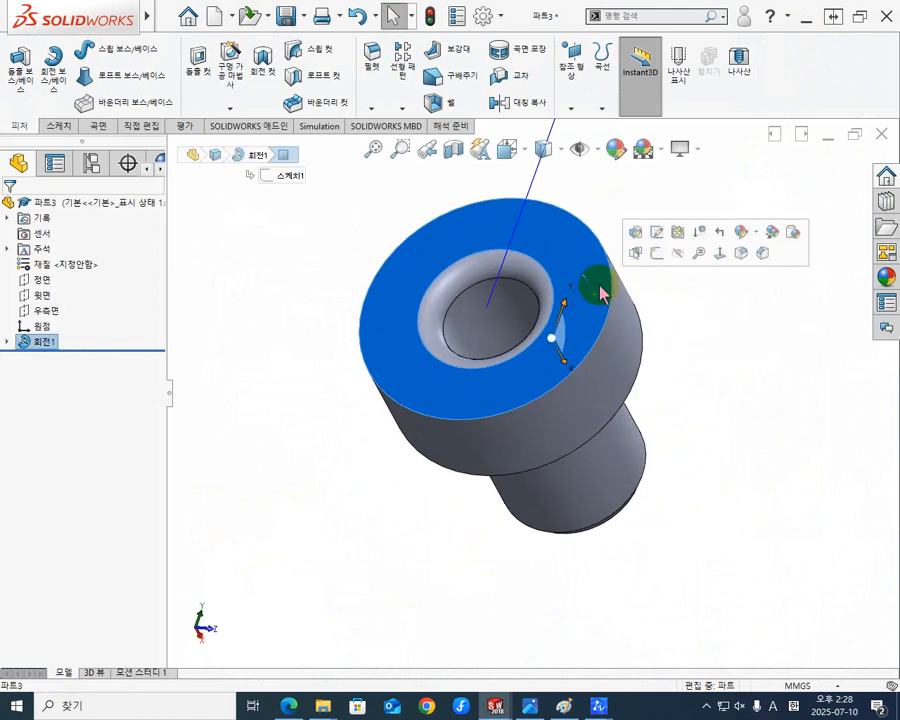
click(658, 254)
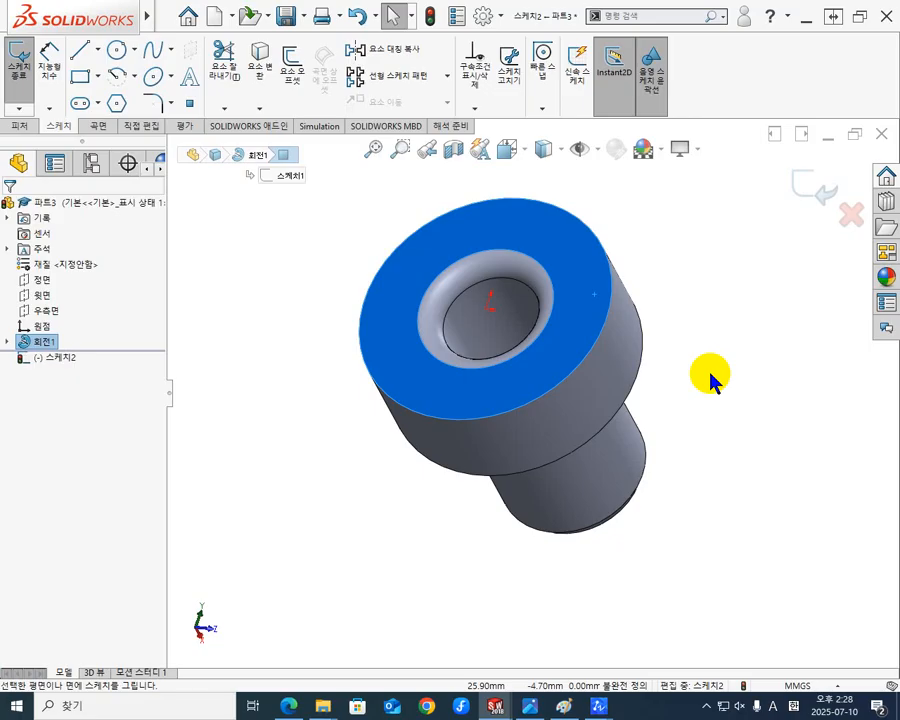
key(ctrl+8)
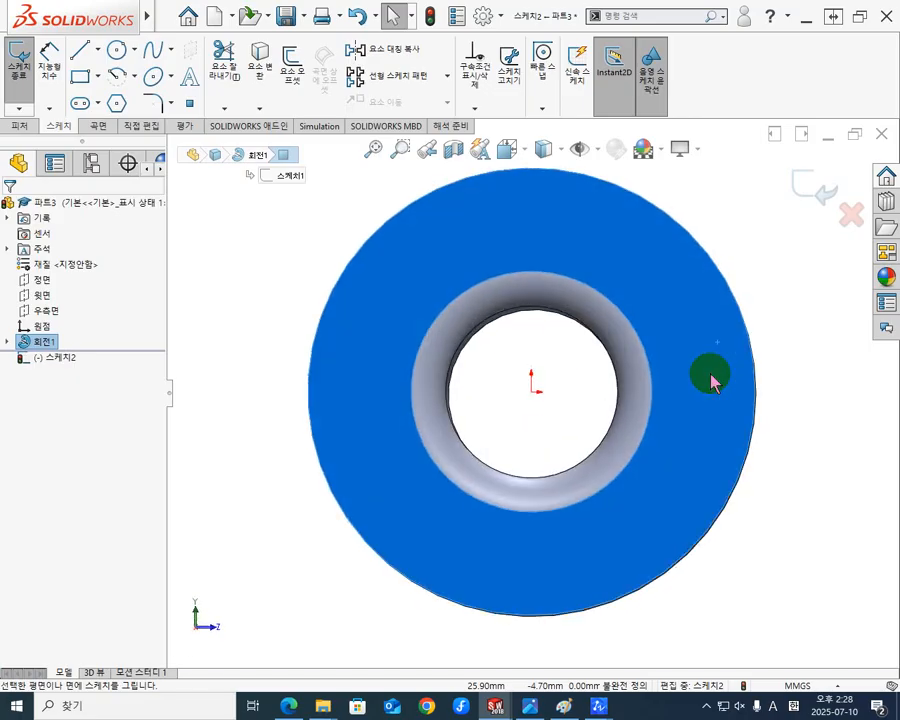
click(778, 366)
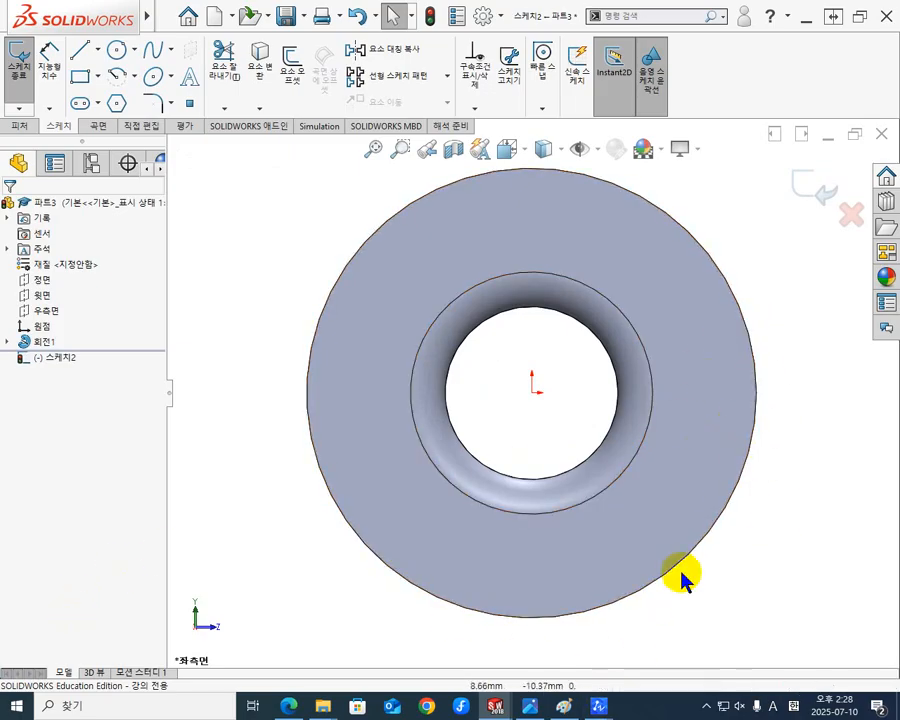
Check the notched bush drawings in the KS standard PDF and return to the part sketch in SOLIDWORKS.
mouse_move(563, 706)
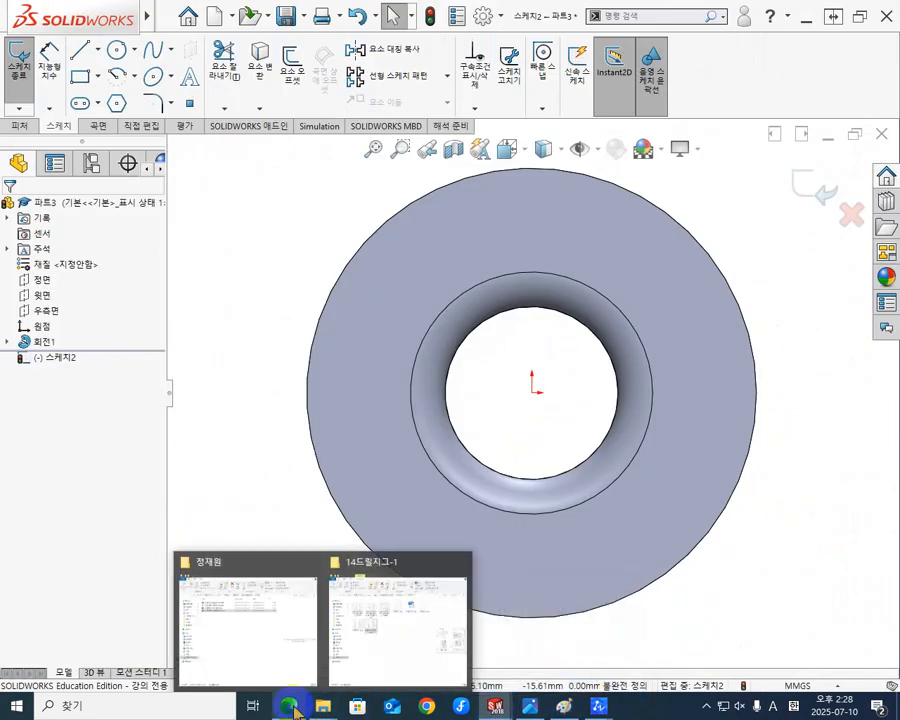
click(398, 622)
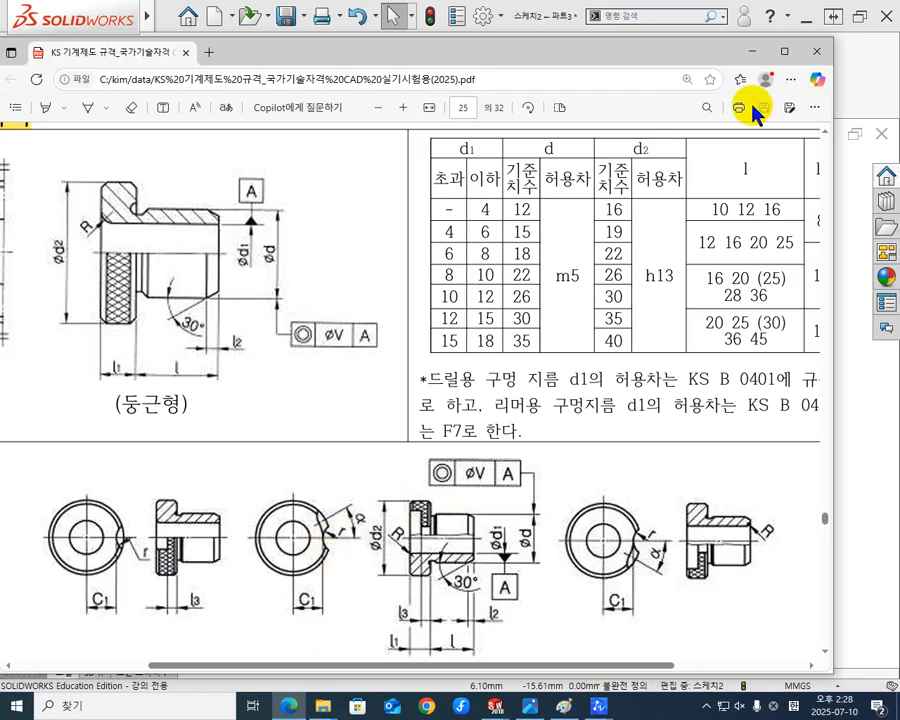
click(807, 20)
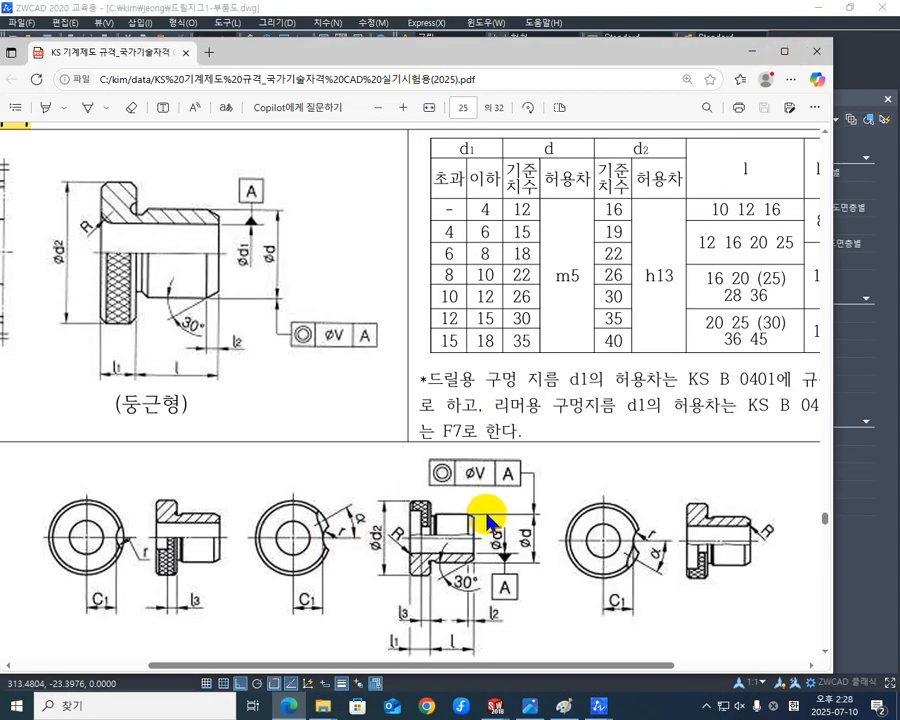
click(745, 52)
mouse_move(492, 704)
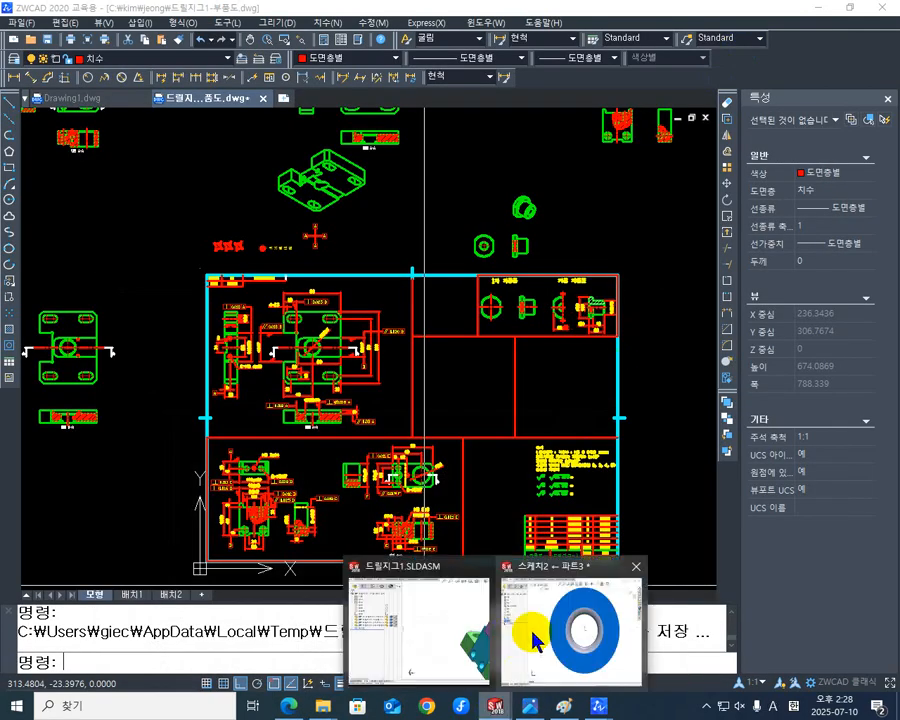
click(535, 638)
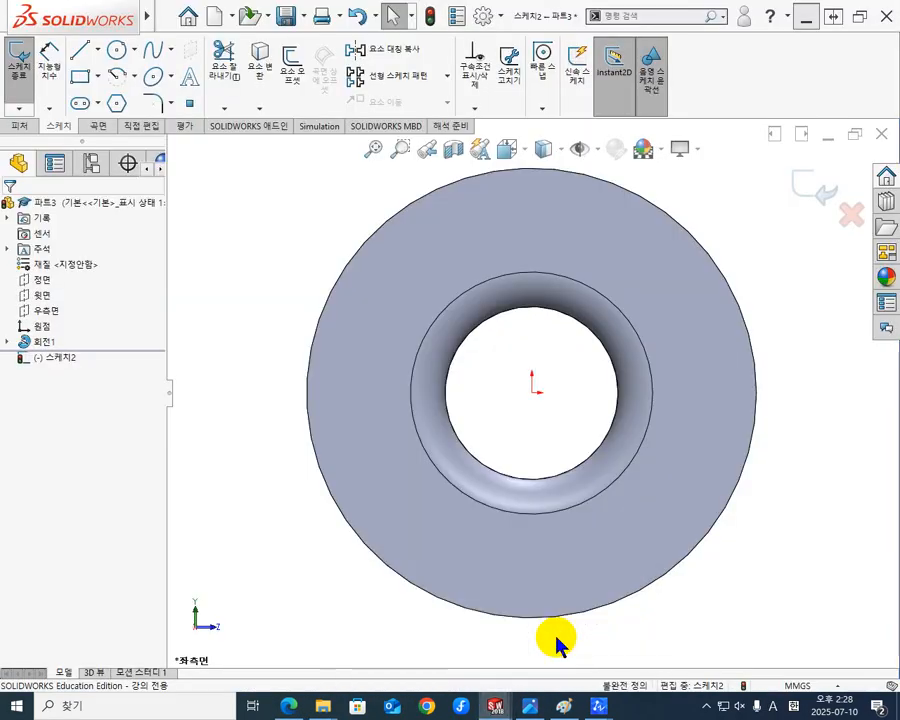
Sketch a circle of about 6.3 mm radius overlapping the head's outer edge, centred about 15.2 mm horizontally from the origin.
scroll(790, 402, down, 3)
scroll(532, 438, up, 3)
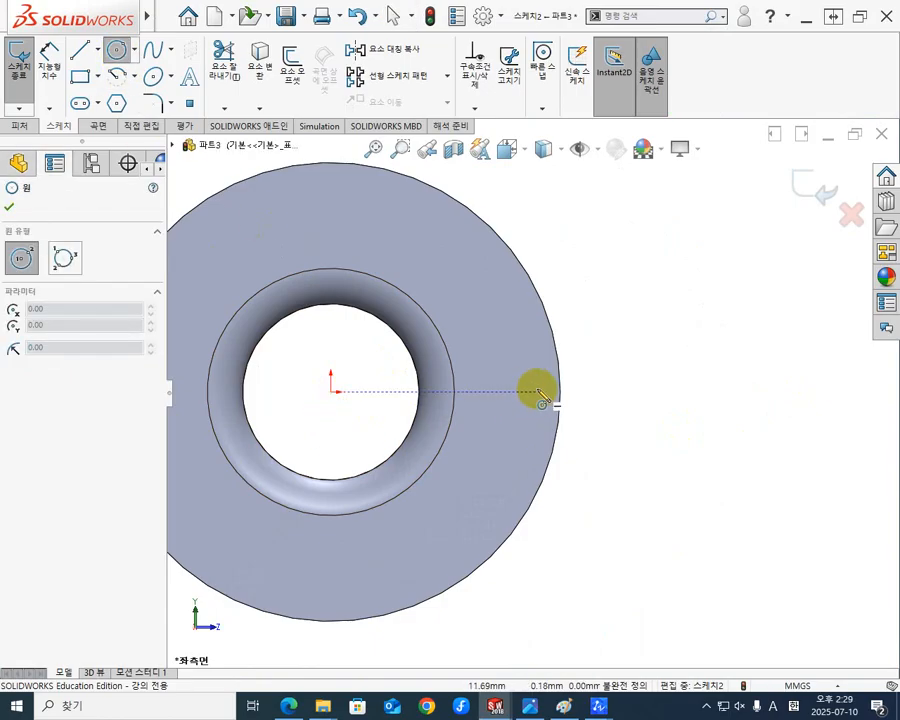
click(598, 391)
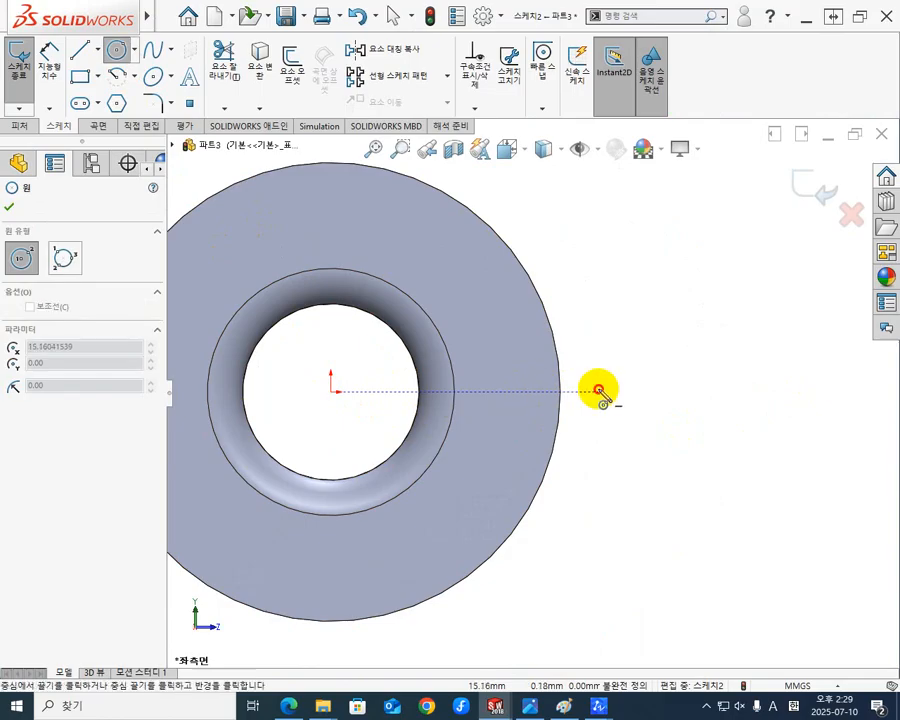
click(585, 283)
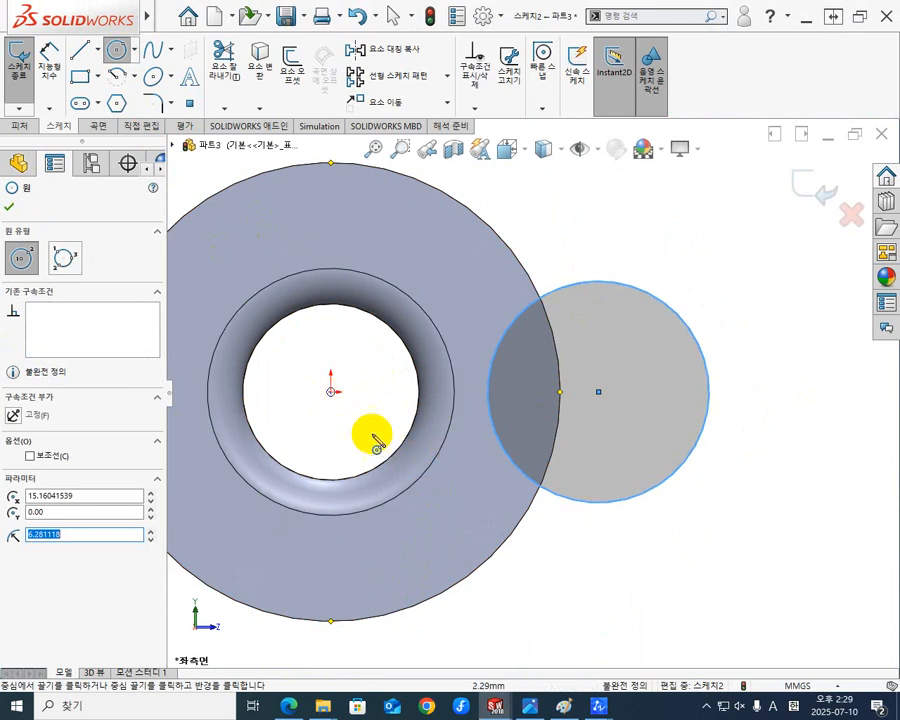
Sketch a circle of about 8.9 mm radius centred on the origin and tangent to the notch circle.
click(331, 391)
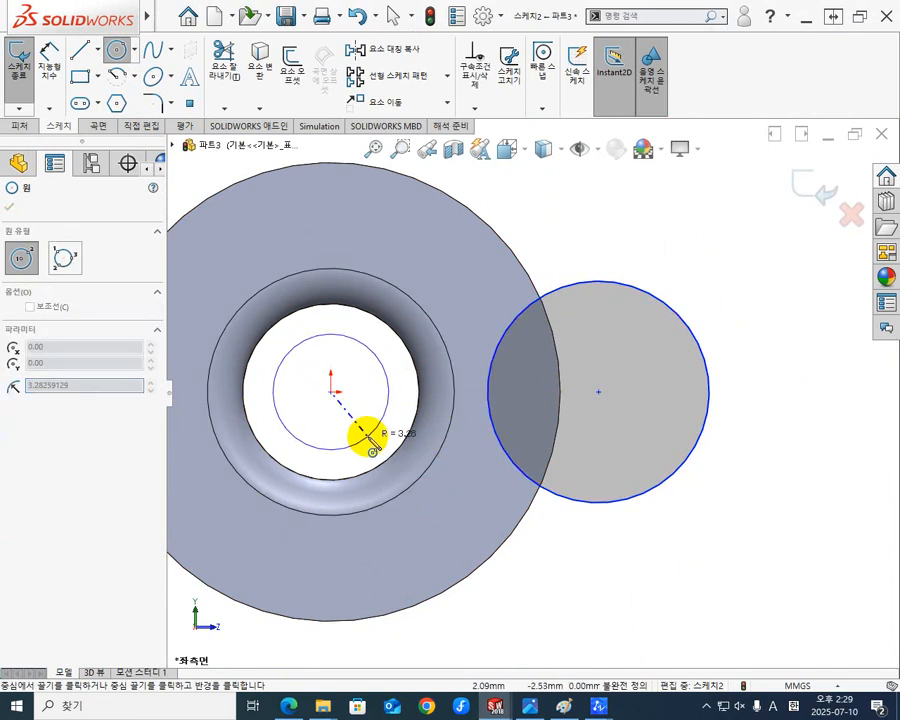
click(489, 396)
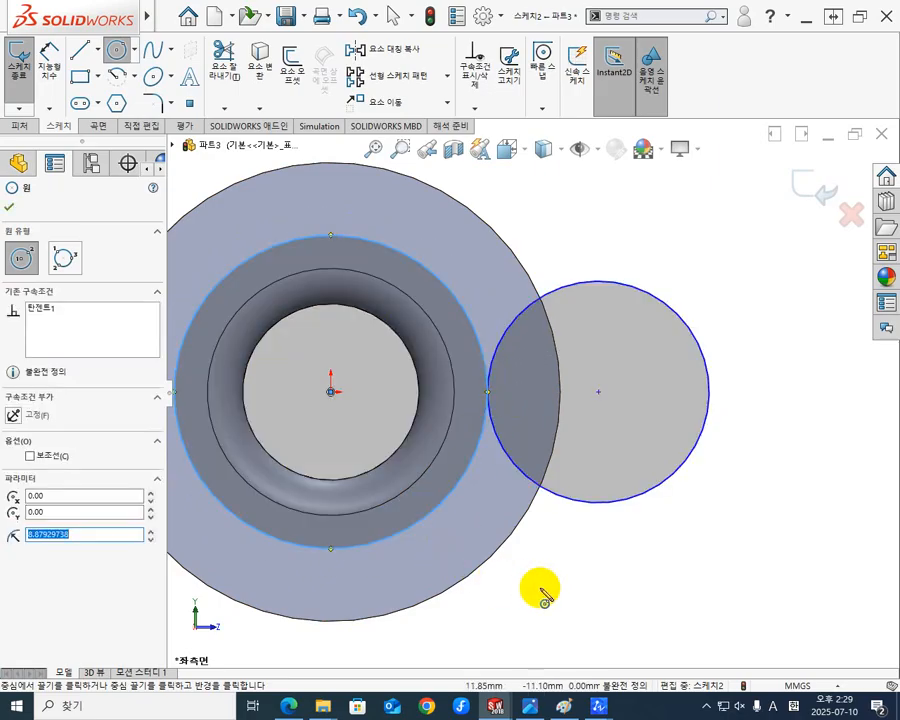
key(Escape)
Add a horizontal relation between the origin circle's centre and the notch circle's centre.
scroll(633, 552, down, 3)
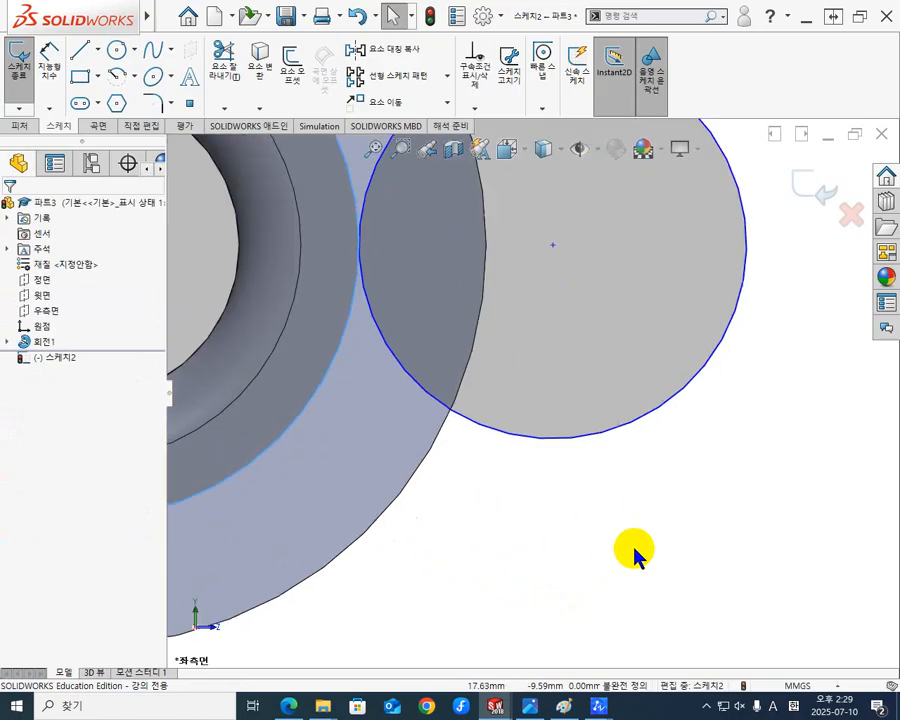
scroll(630, 549, up, 5)
scroll(580, 540, up, 3)
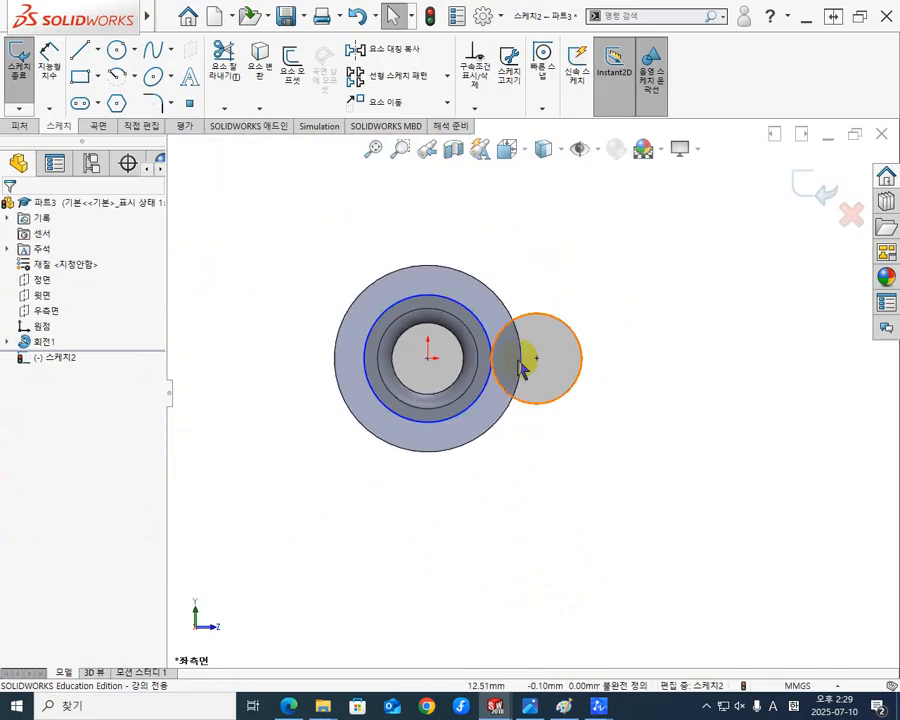
scroll(500, 345, down, 3)
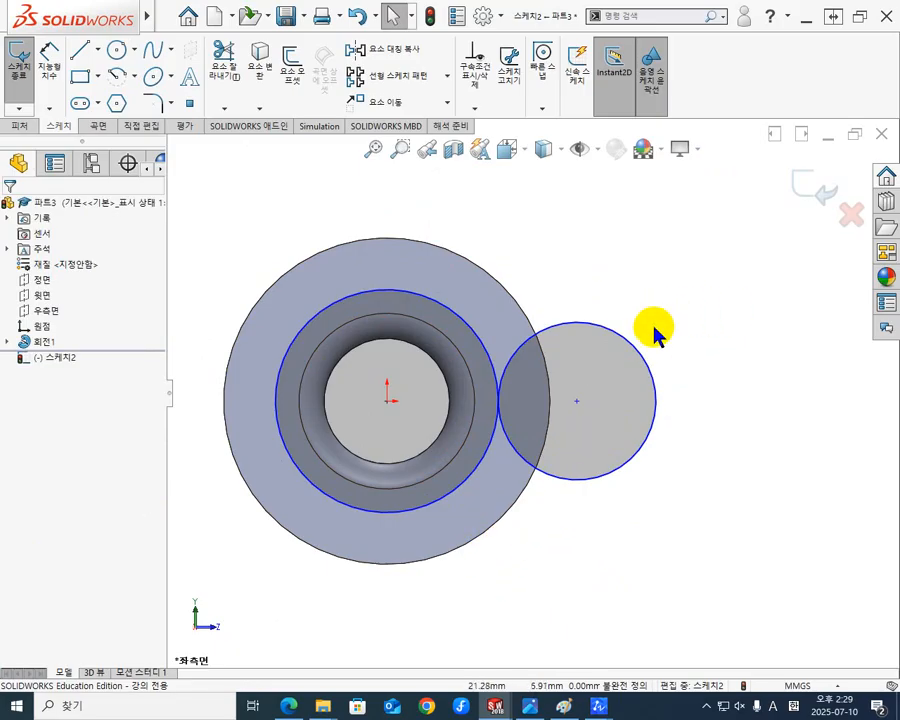
click(388, 408)
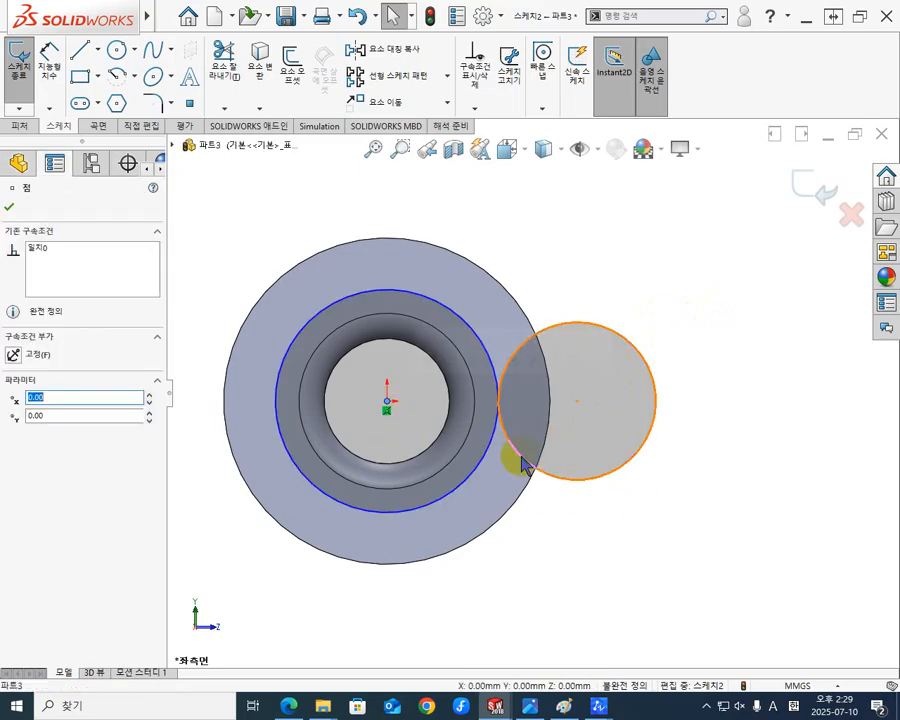
ctrl+click(577, 403)
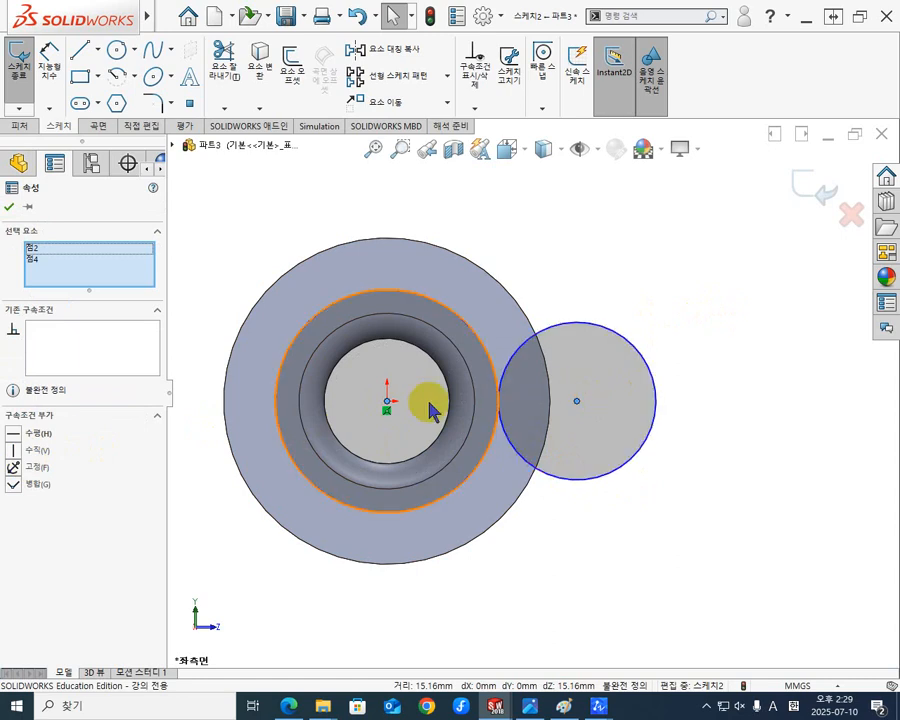
click(17, 436)
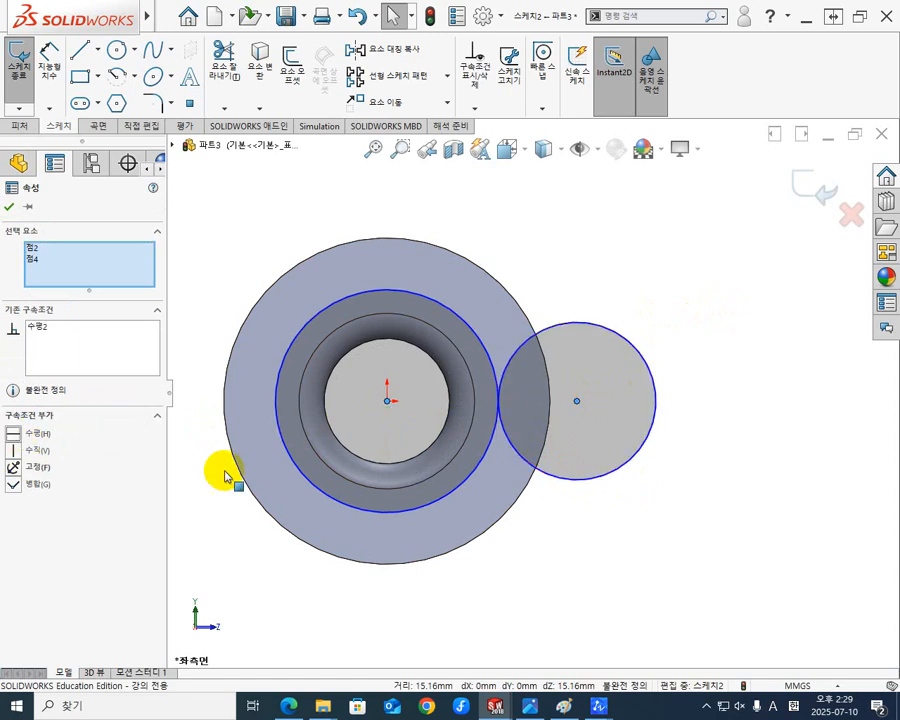
click(725, 508)
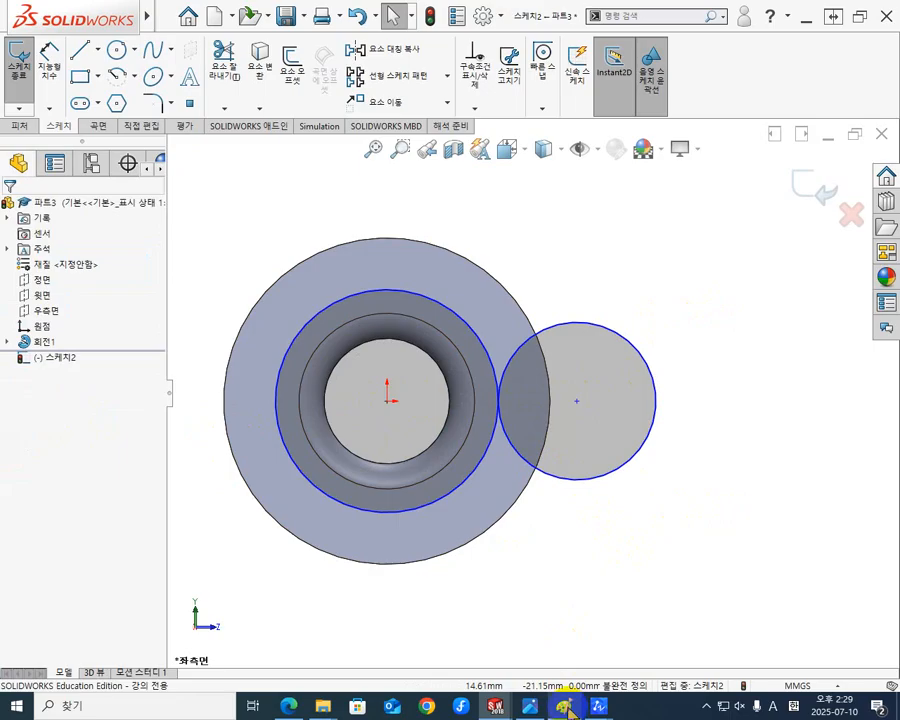
Consult the notched bush dimension table in the KS standard PDF for the C1 and r values.
click(287, 706)
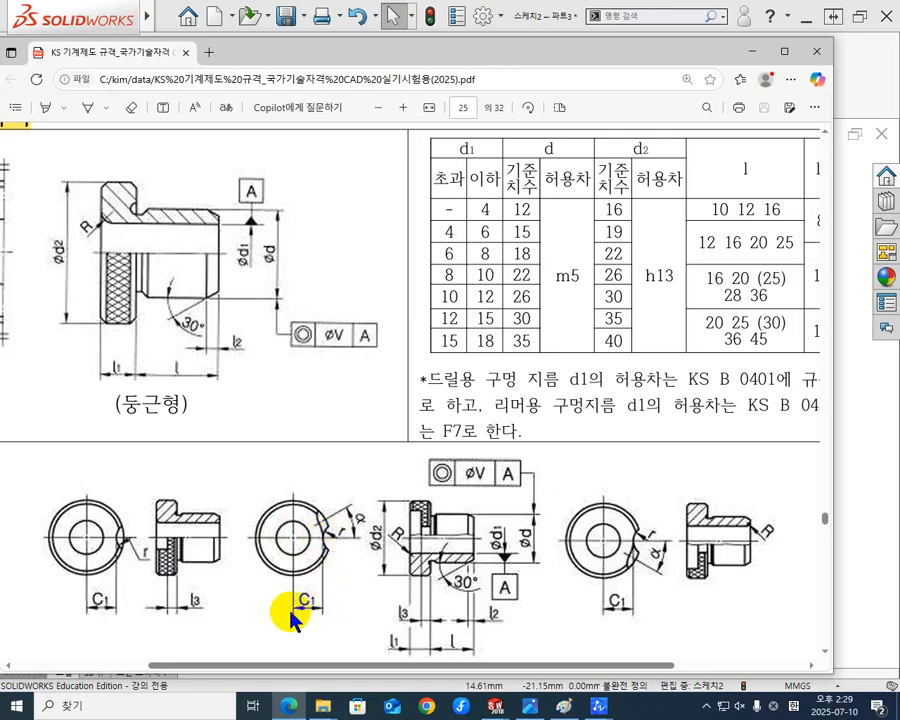
scroll(343, 601, down, 3)
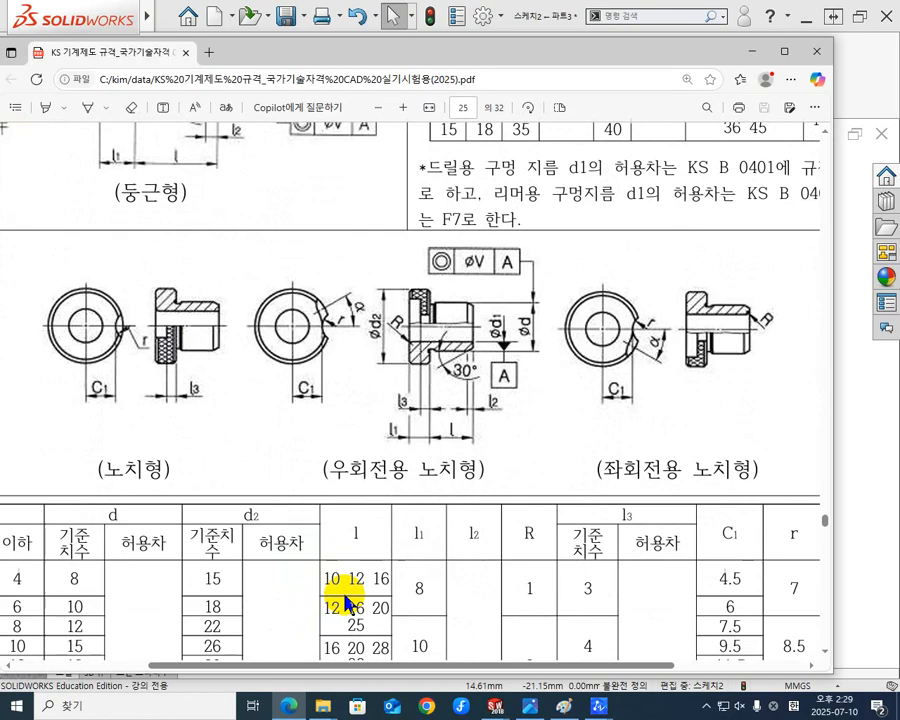